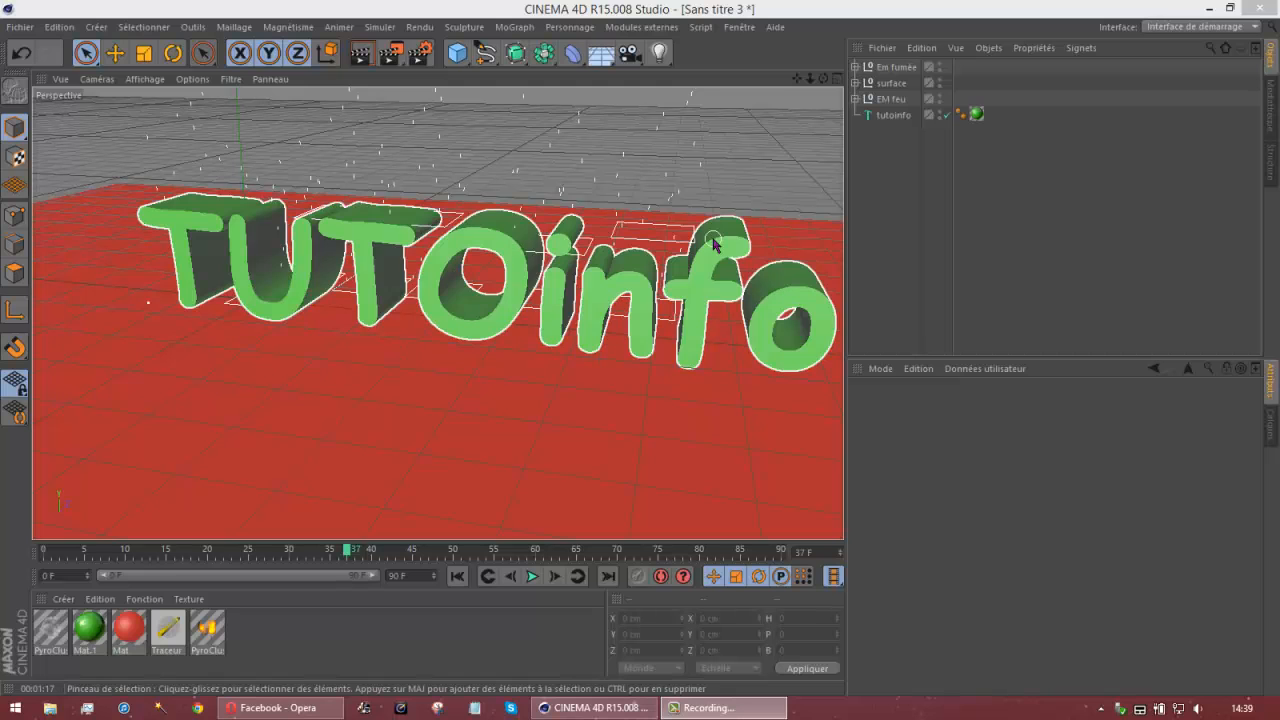
Play the particle animation from frame 0, stop it at frame 37 and render the view to preview the burning text
drag(798, 80, 769, 76)
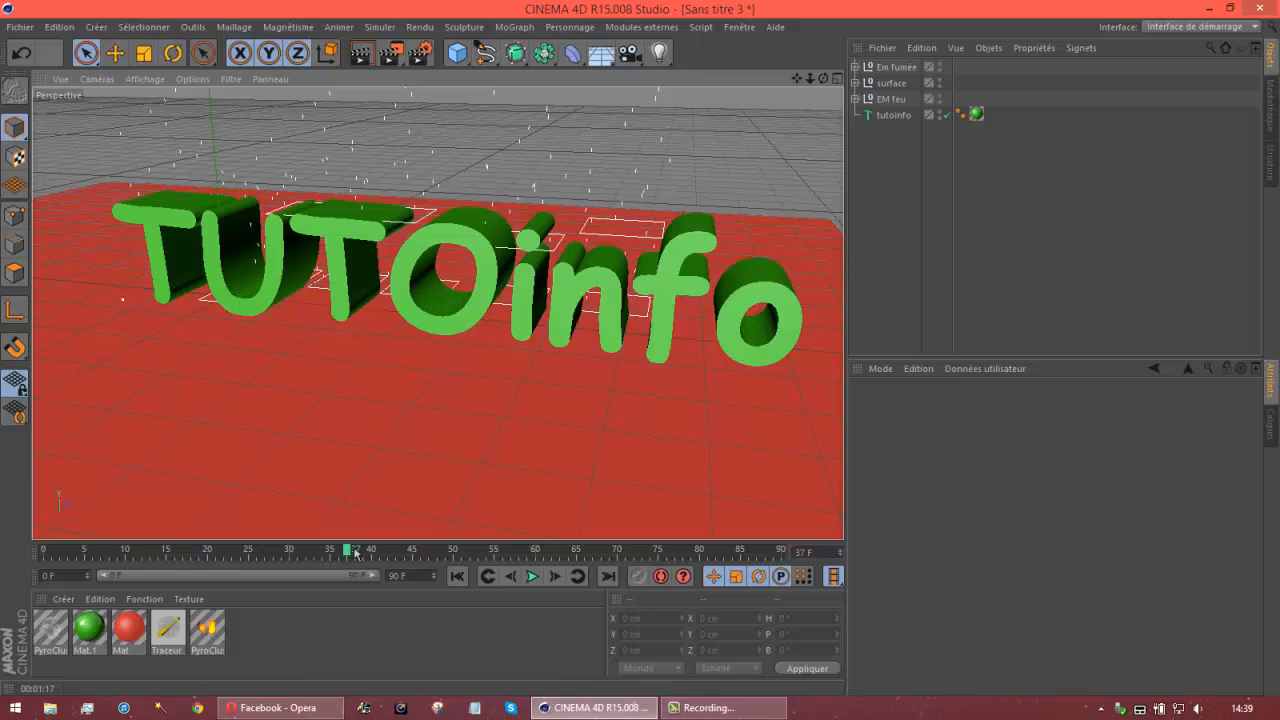
drag(350, 553, 312, 551)
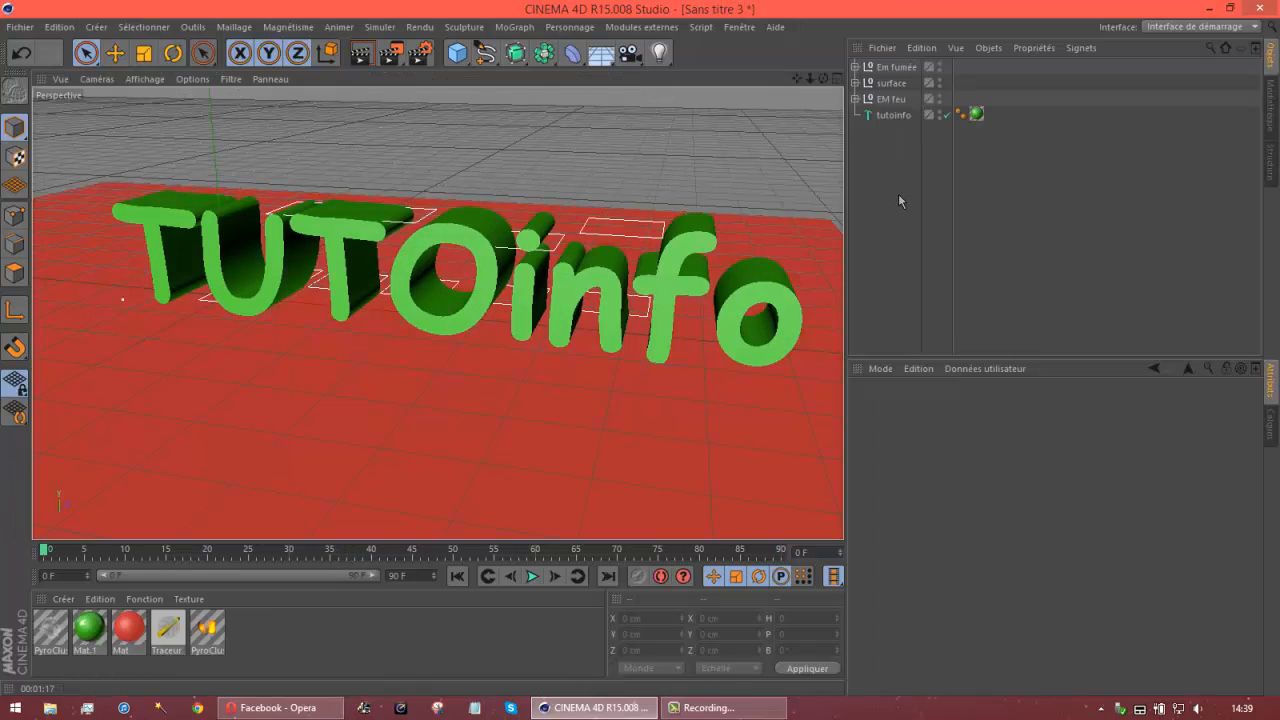
click(532, 576)
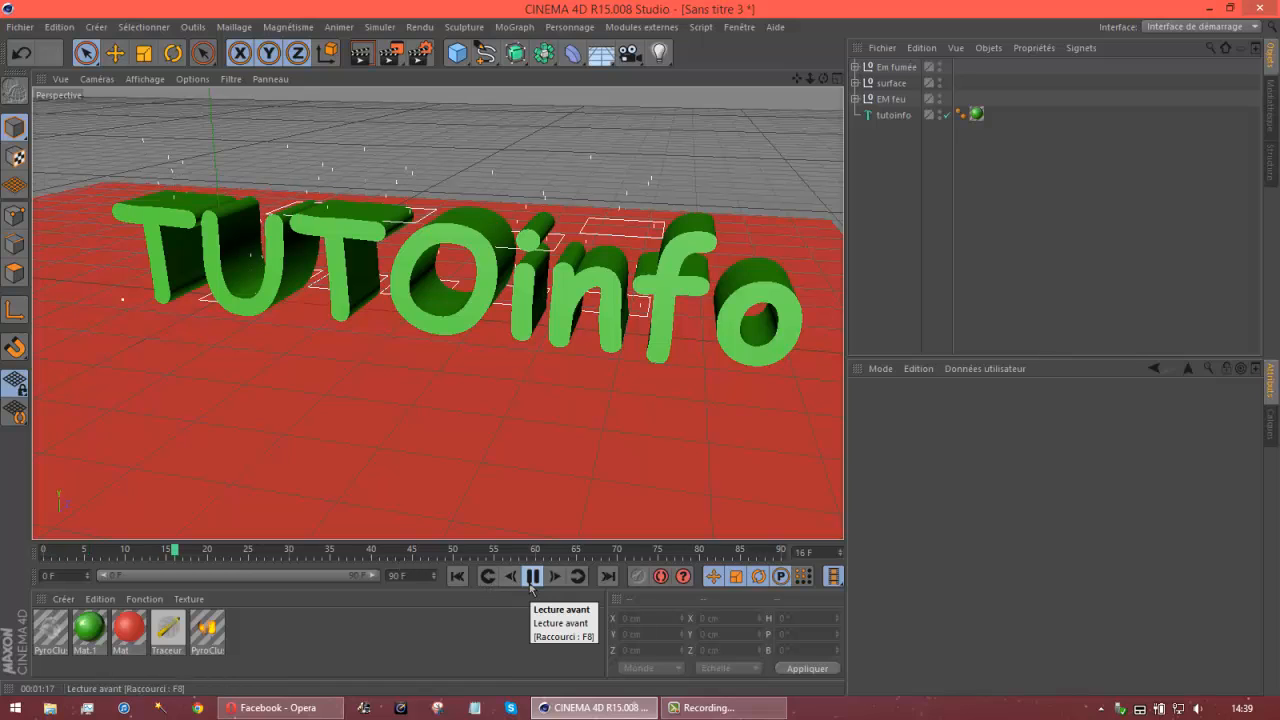
click(531, 580)
click(362, 54)
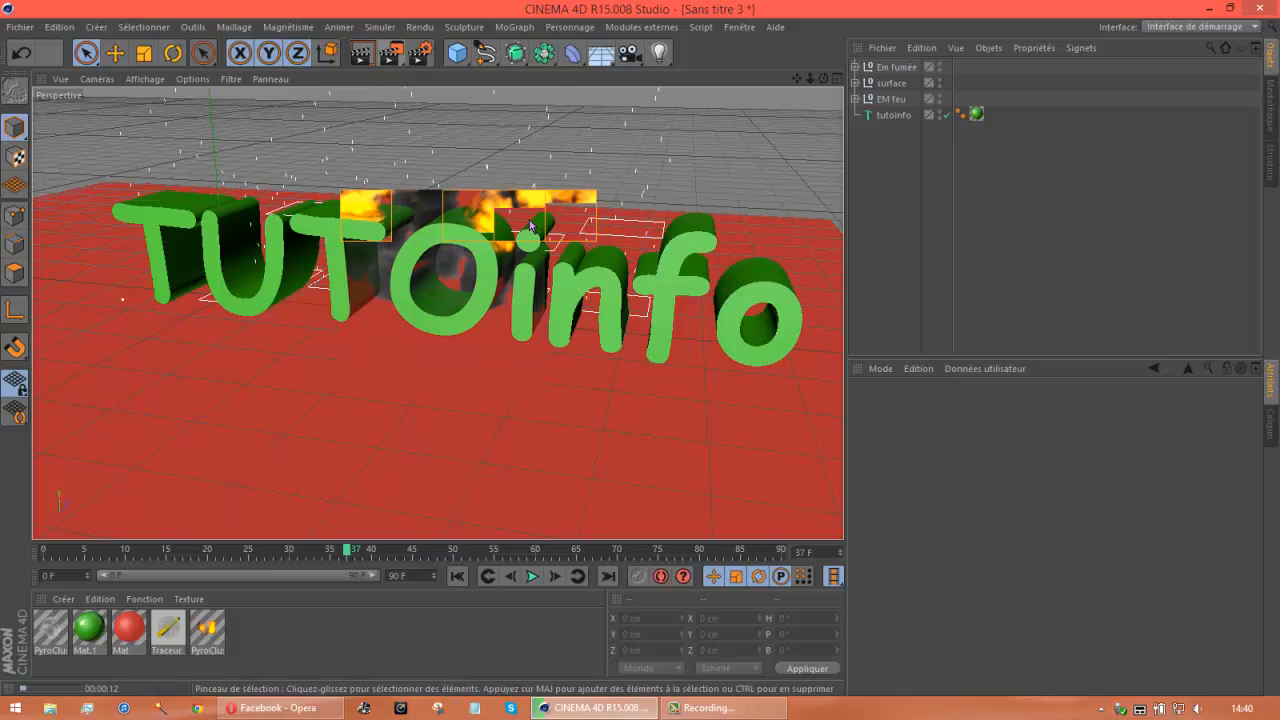
click(490, 296)
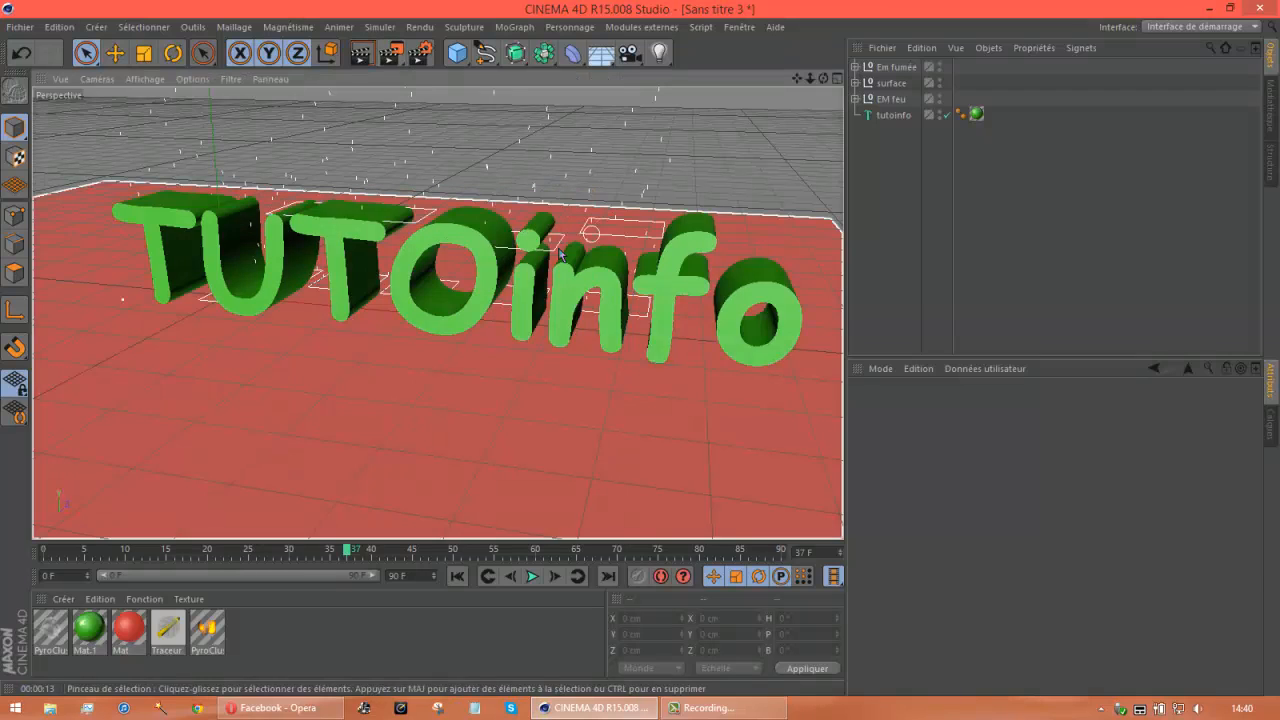
Delete all objects and all materials to empty the scene
key(ctrl+a)
key(Delete)
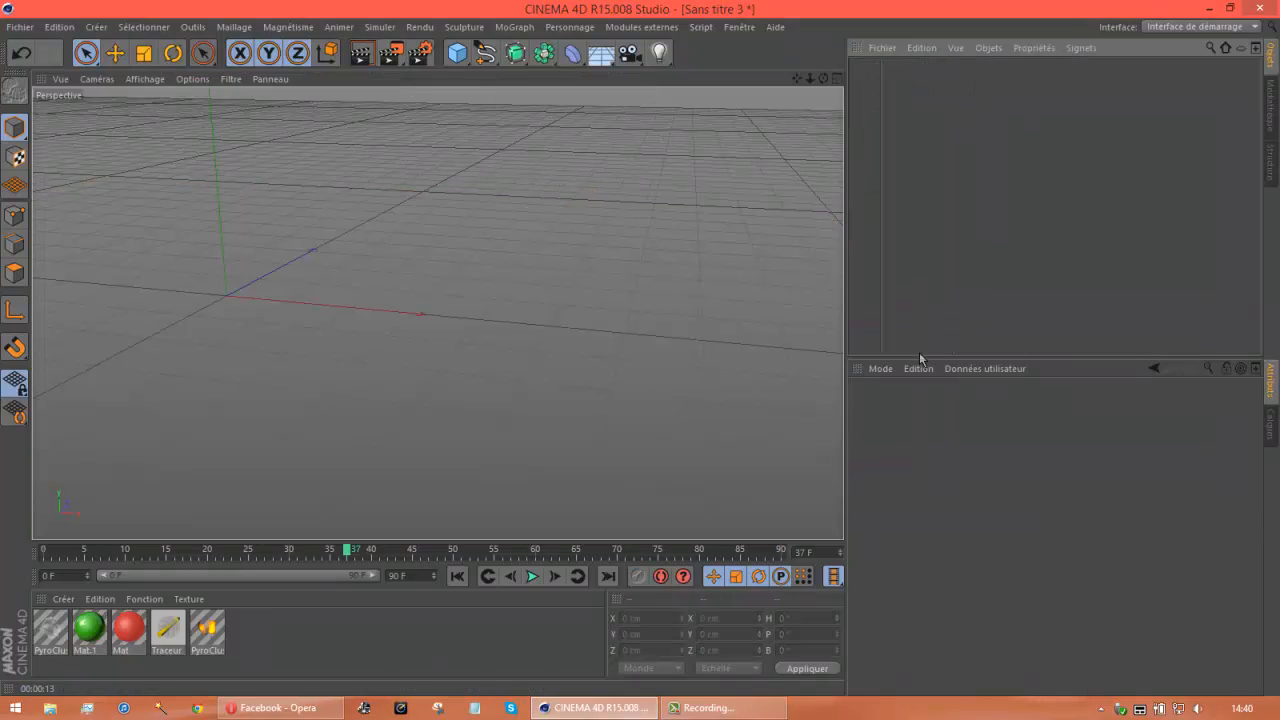
key(ctrl+a)
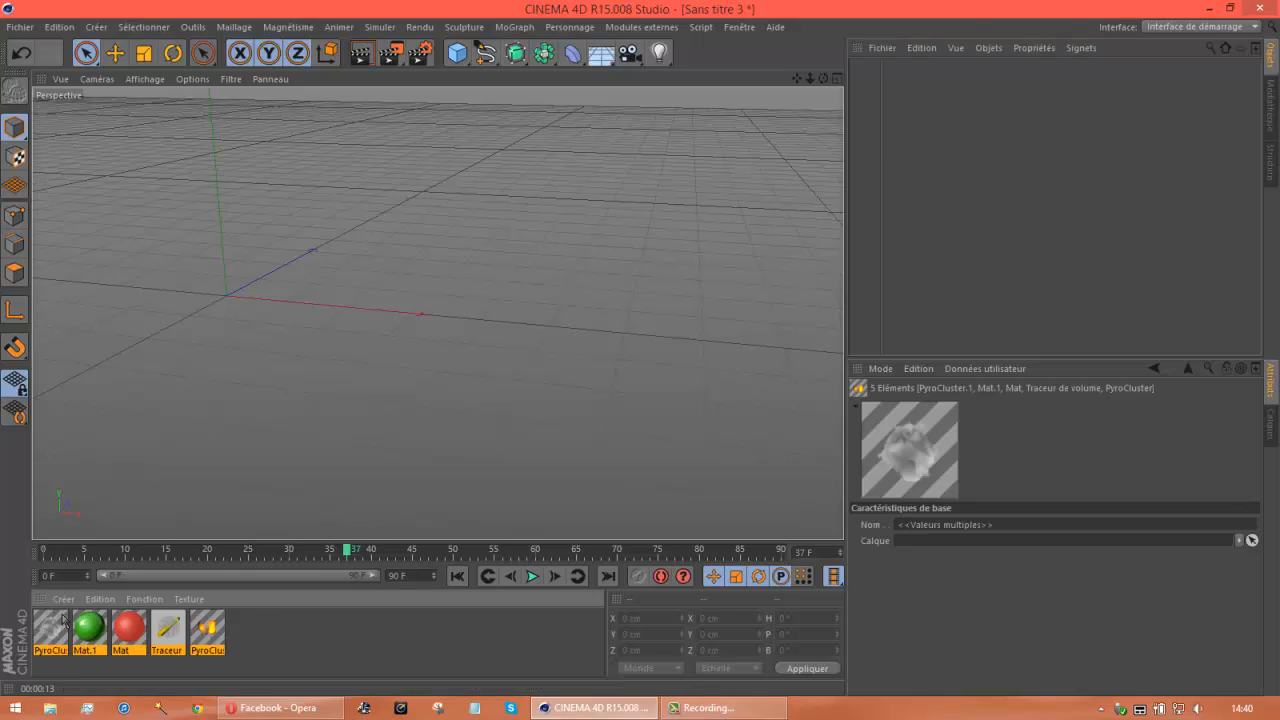
key(Delete)
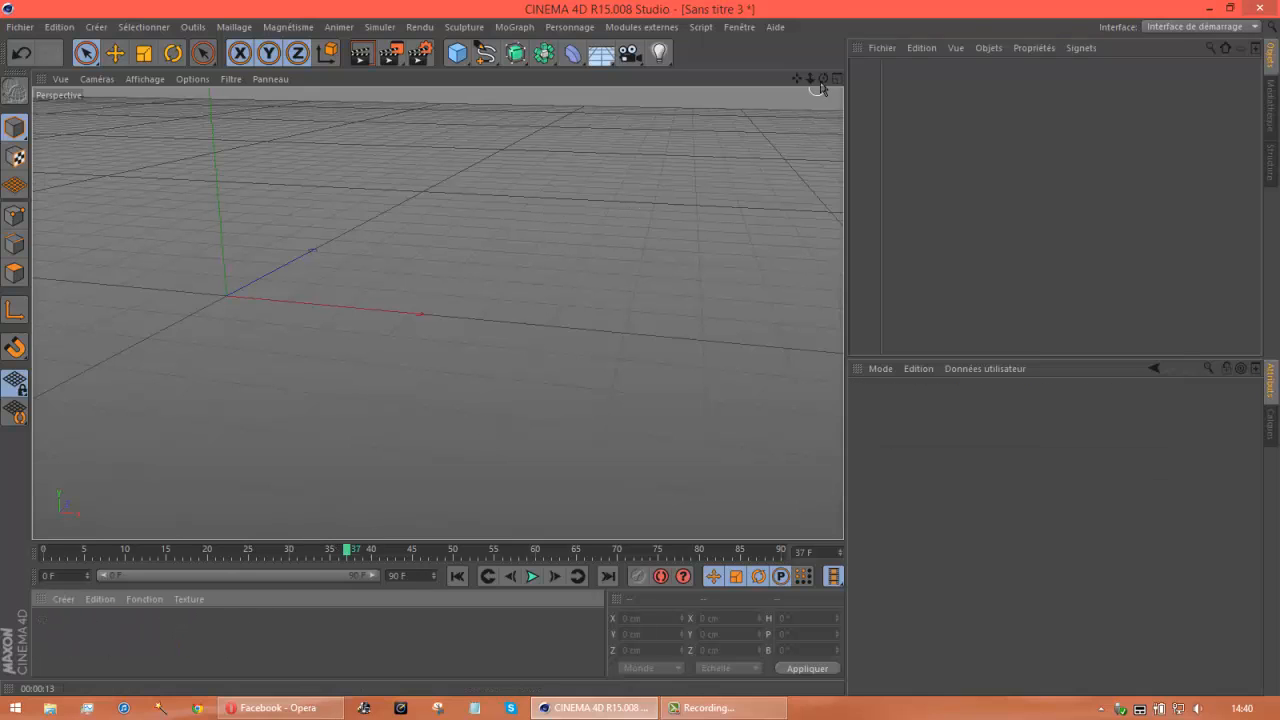
Add an Environnement object to the empty scene
drag(797, 85, 774, 86)
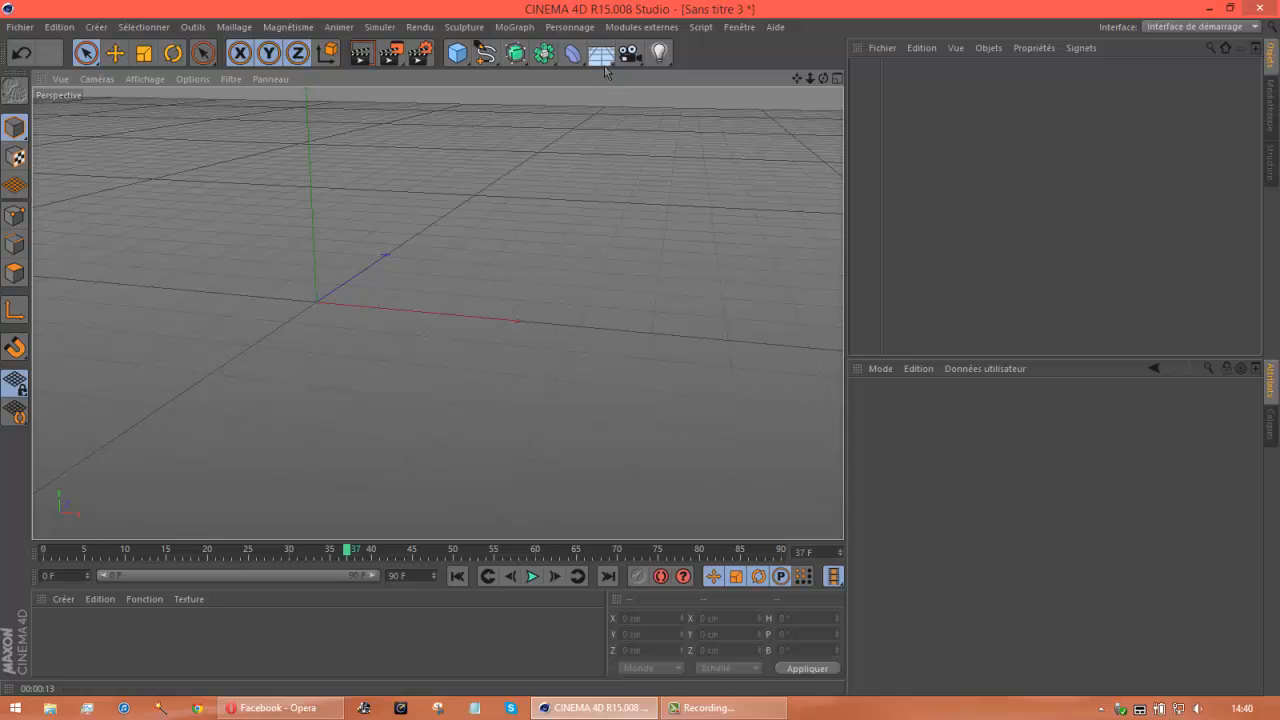
click(601, 53)
click(639, 133)
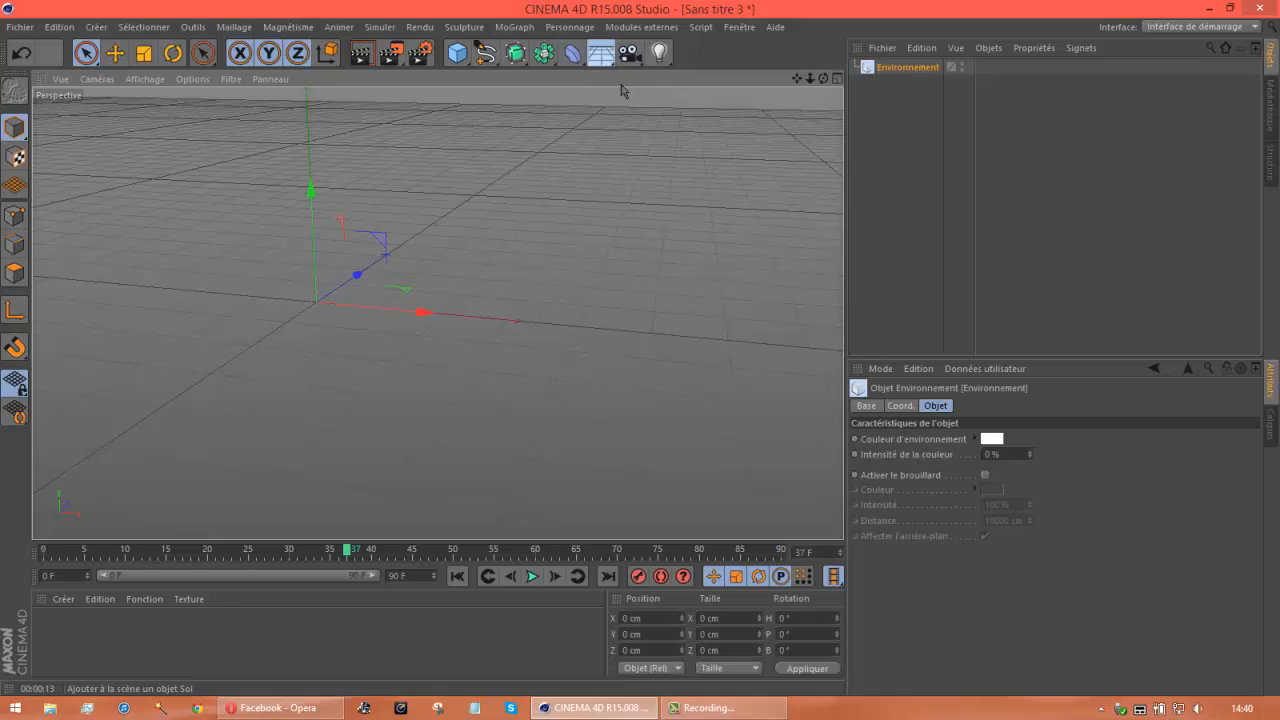
click(601, 53)
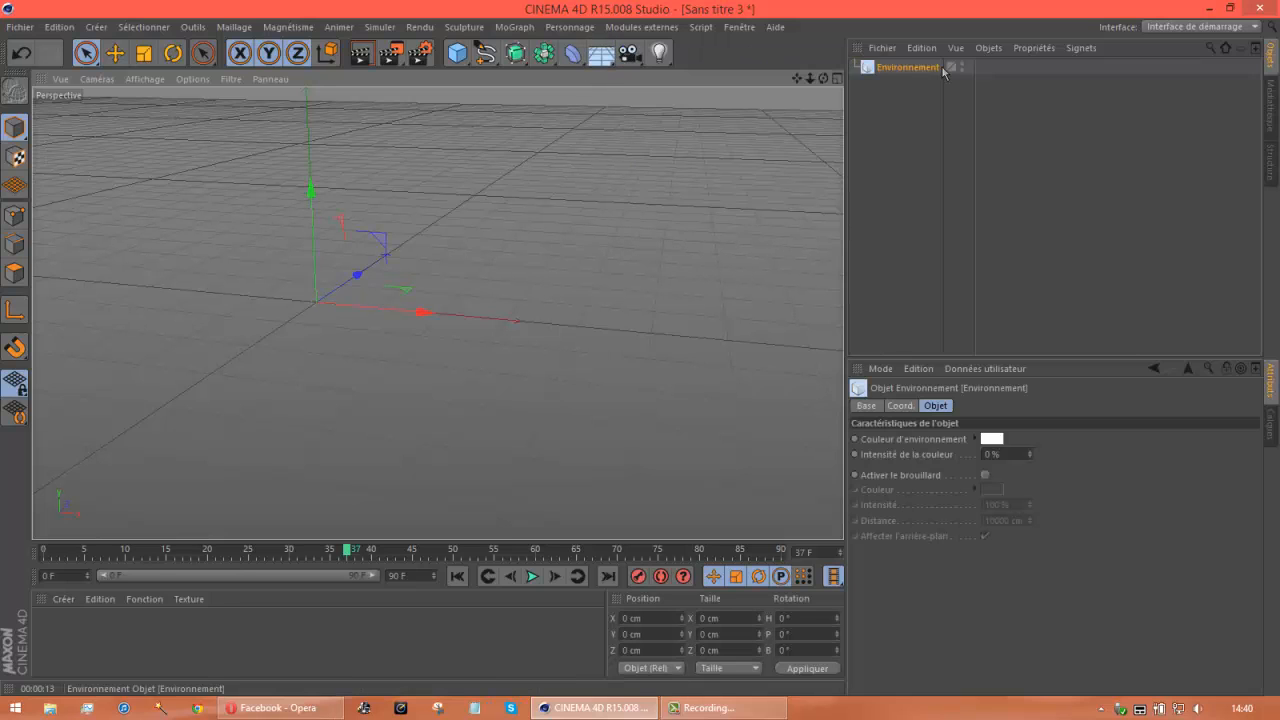
Add a particle emitter (Emetteur) to the scene and deselect it
click(397, 28)
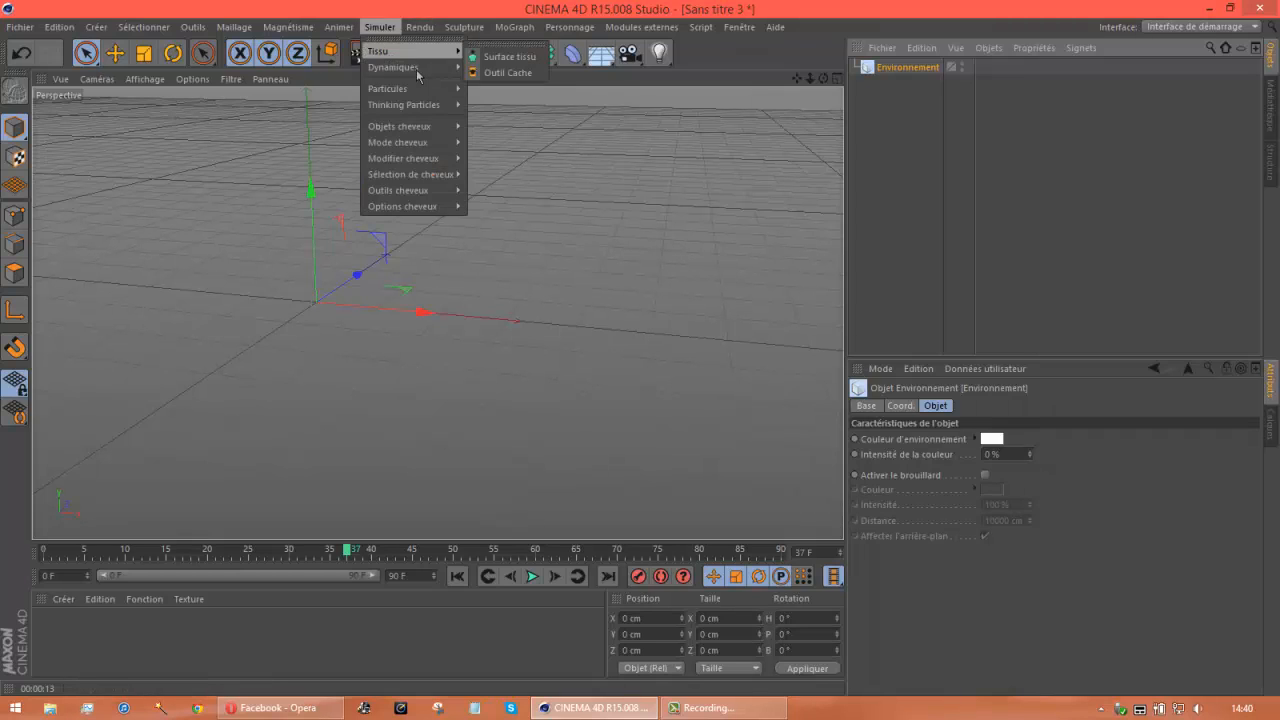
mouse_move(390, 89)
click(505, 89)
click(888, 115)
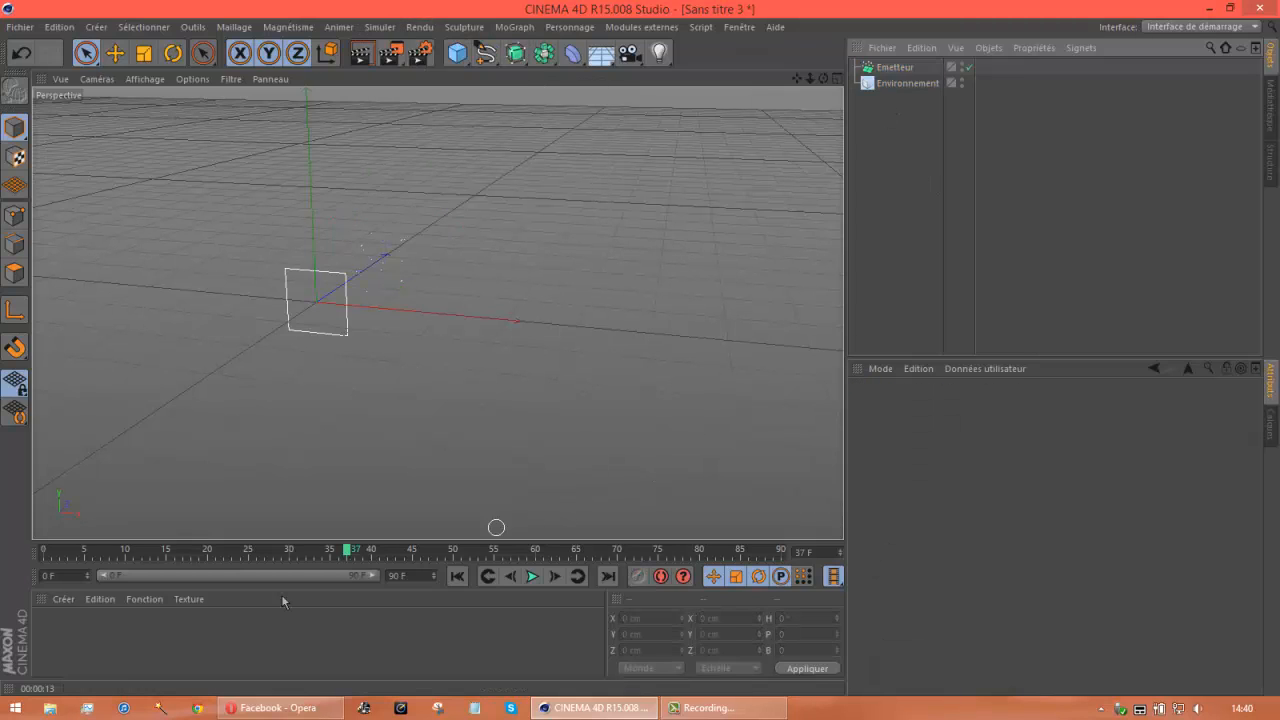
Create a PyroCluster material and a Traceur de volume material
click(63, 599)
mouse_move(200, 483)
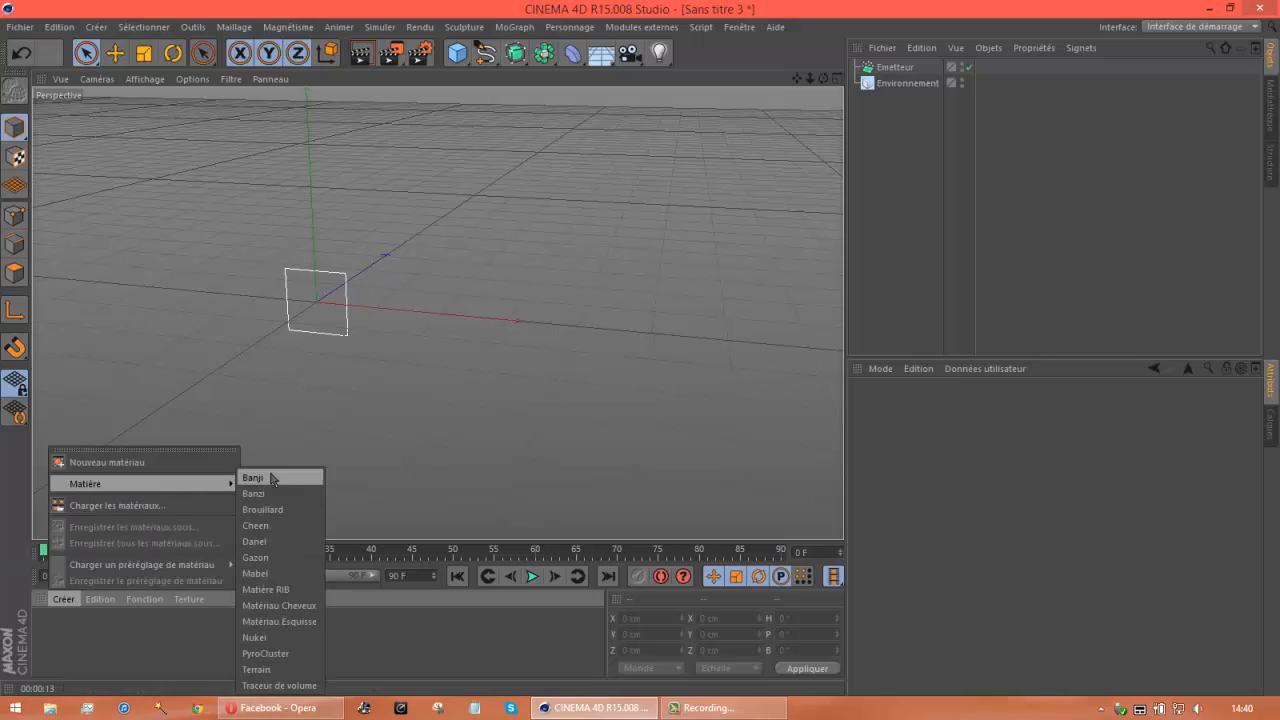
click(286, 654)
click(62, 599)
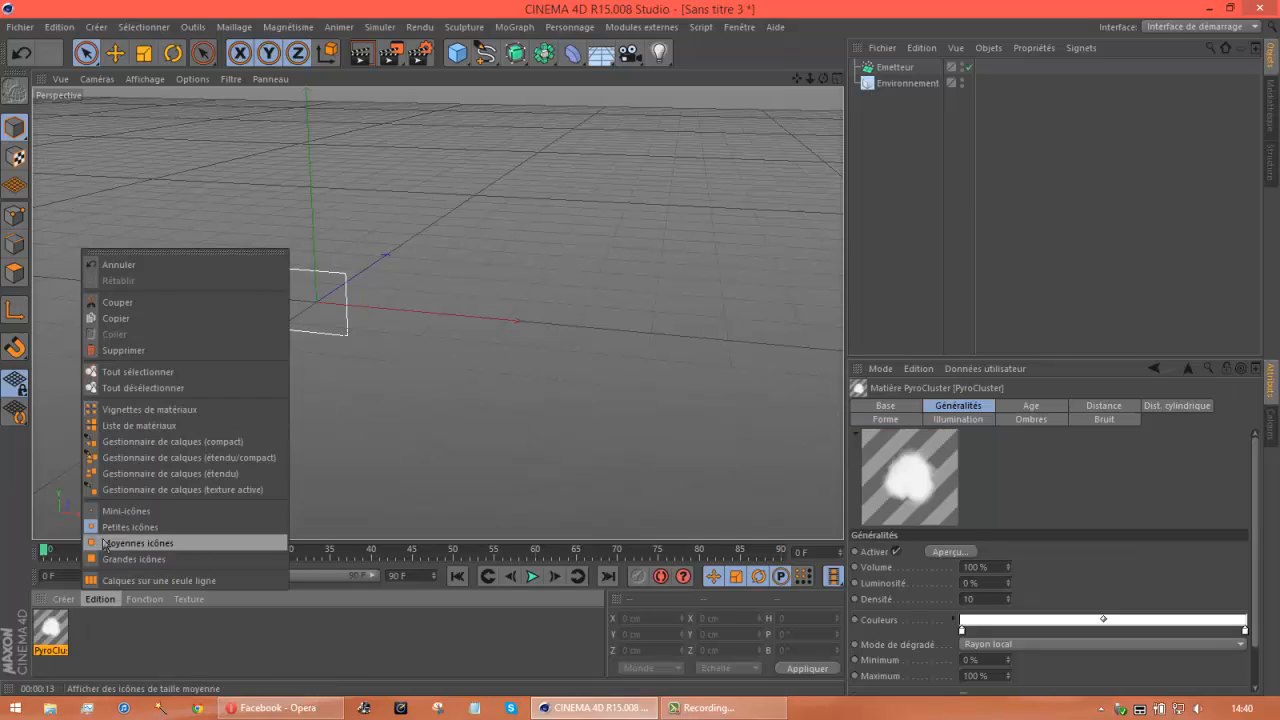
mouse_move(90, 484)
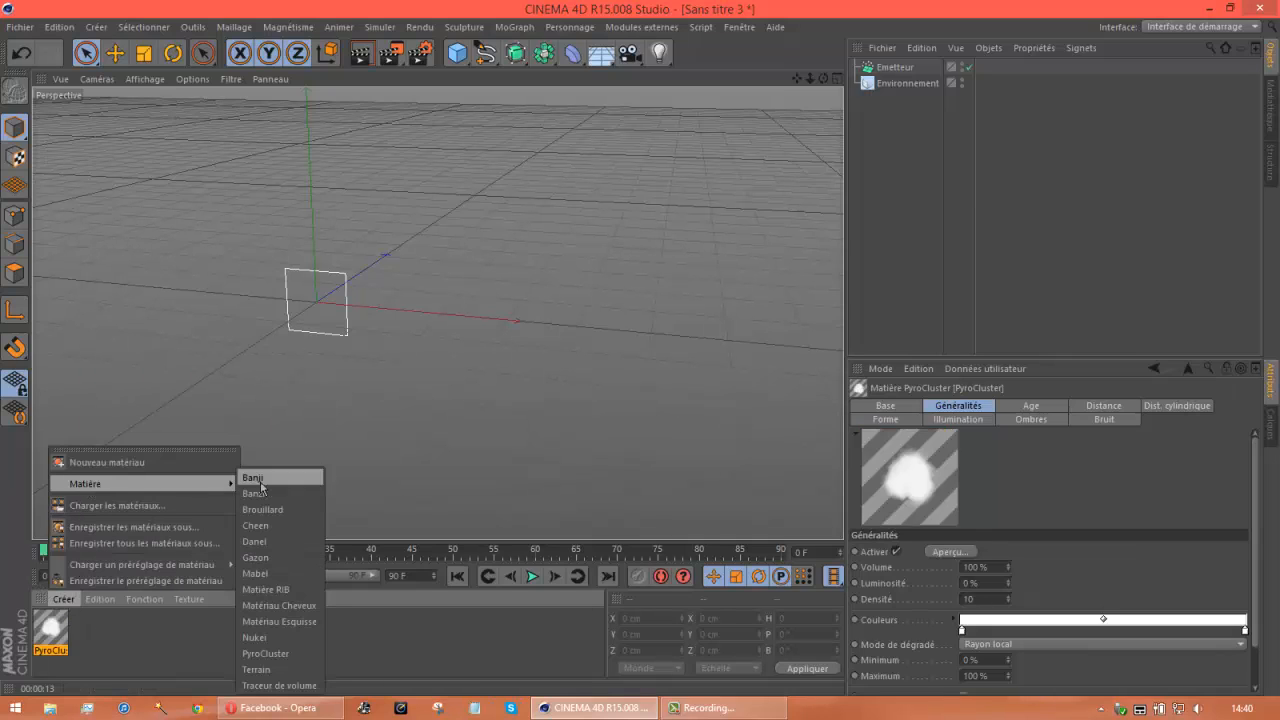
click(290, 685)
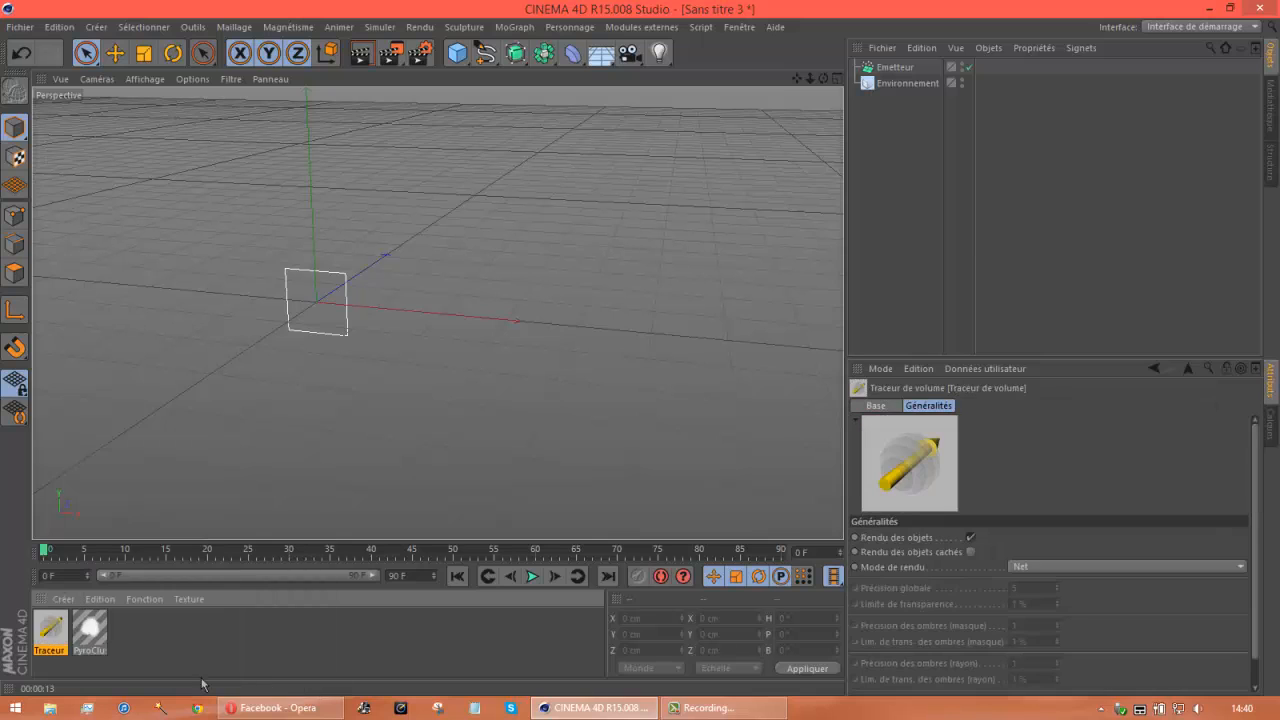
Check the Traceur de volume material's settings without changing them, and assign the material to the Environnement object
double_click(46, 630)
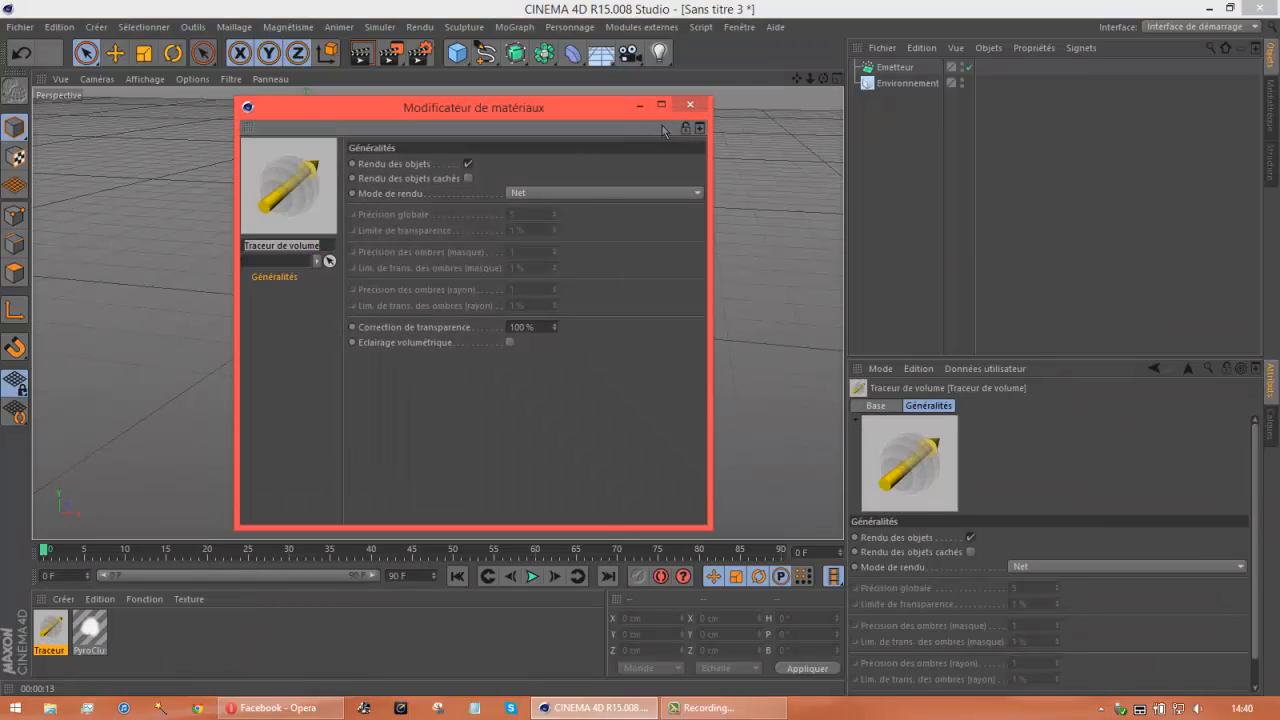
click(690, 105)
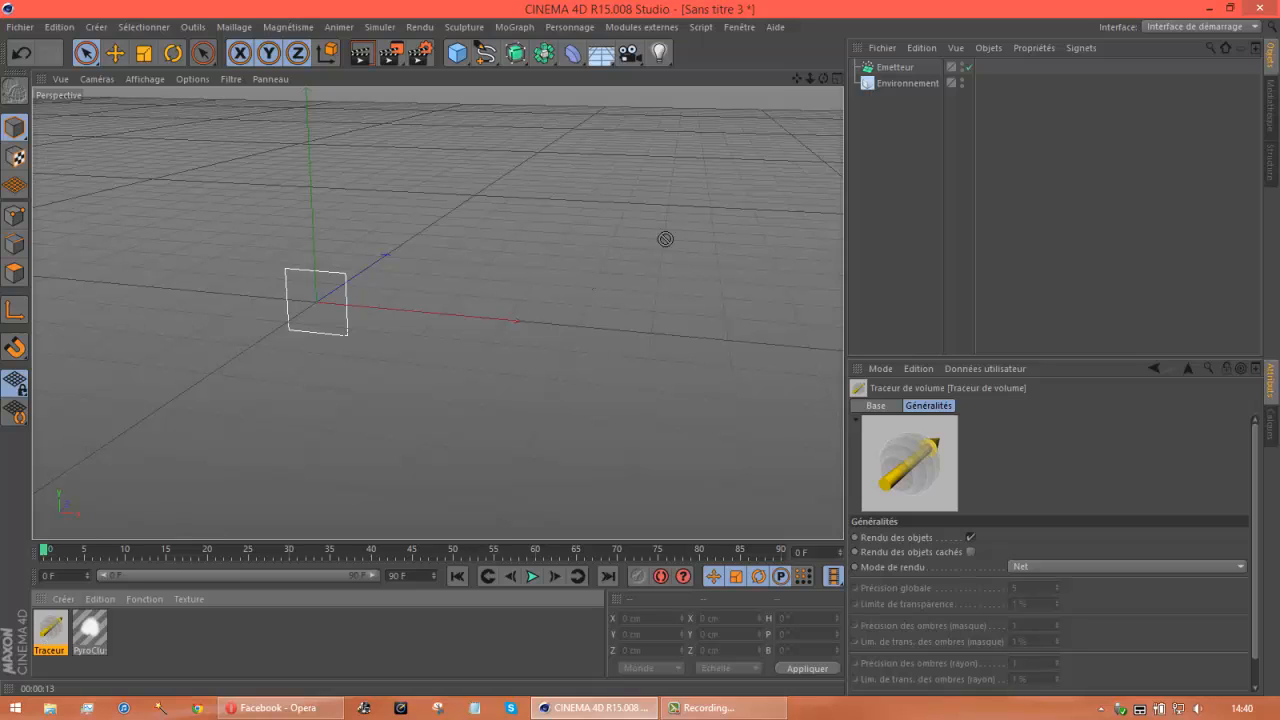
drag(885, 88, 886, 82)
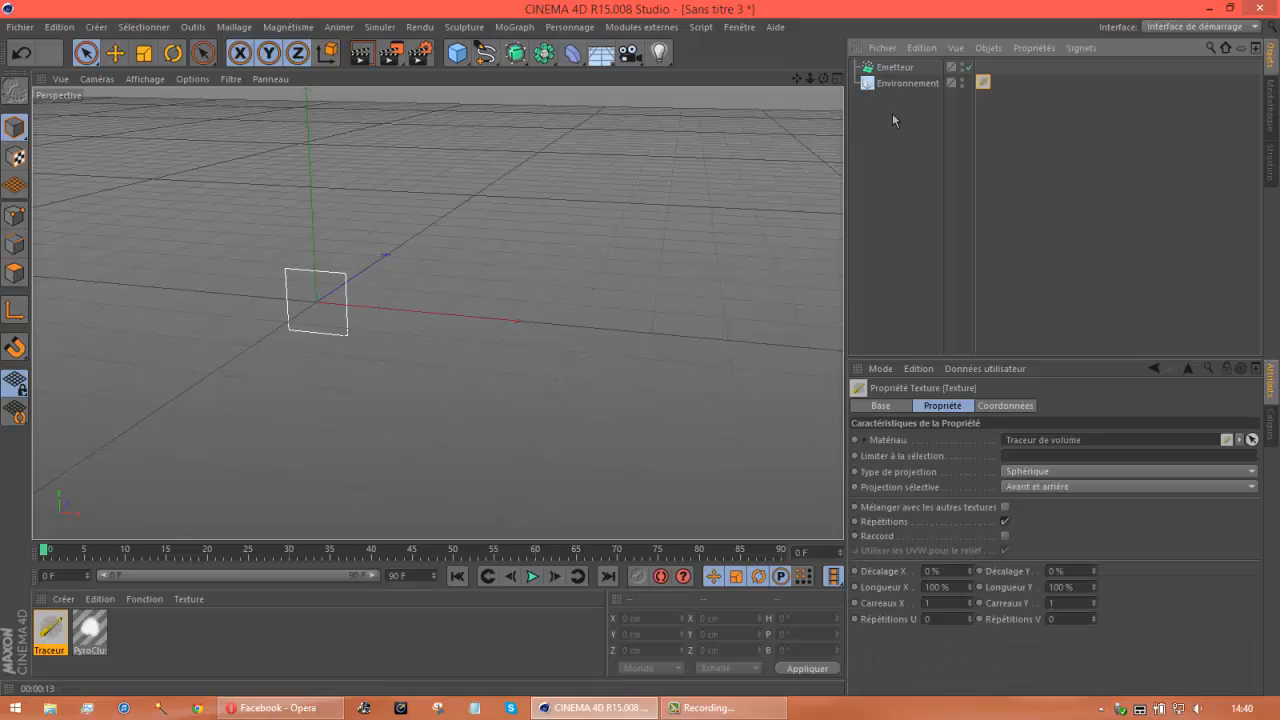
click(892, 113)
Apply the Feu preset to the PyroCluster material and set its density to 30
double_click(90, 632)
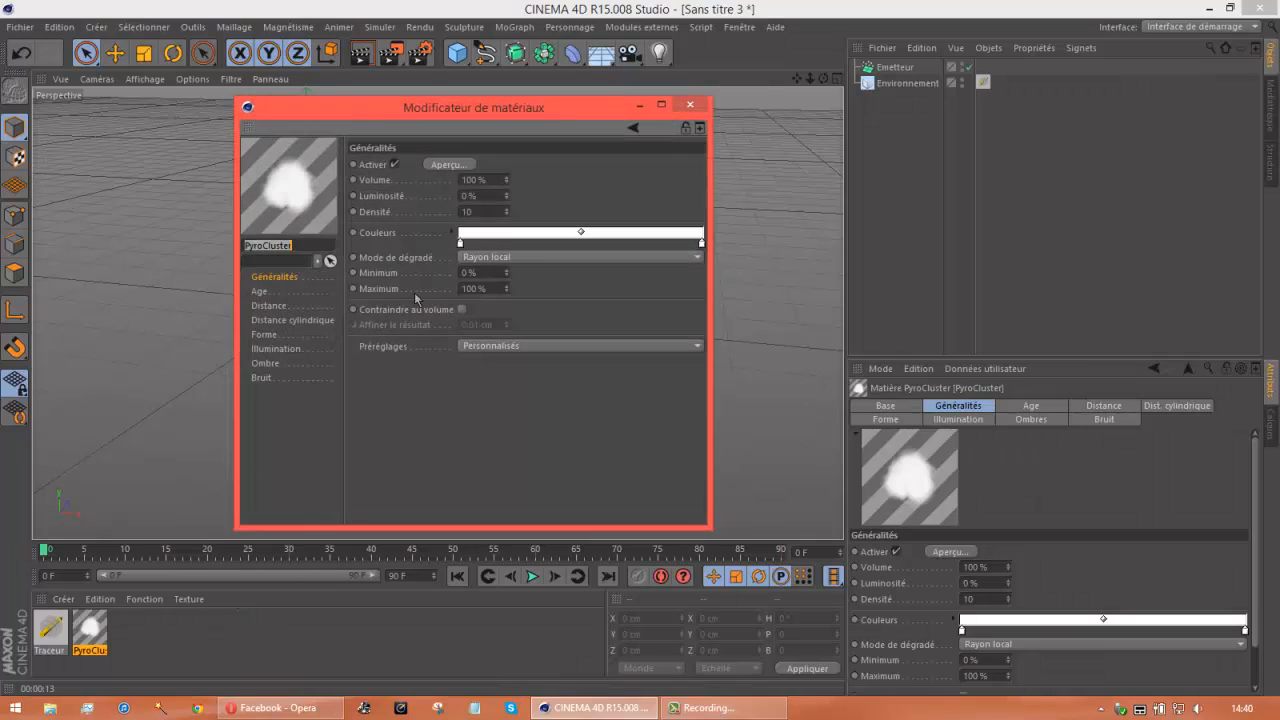
click(511, 346)
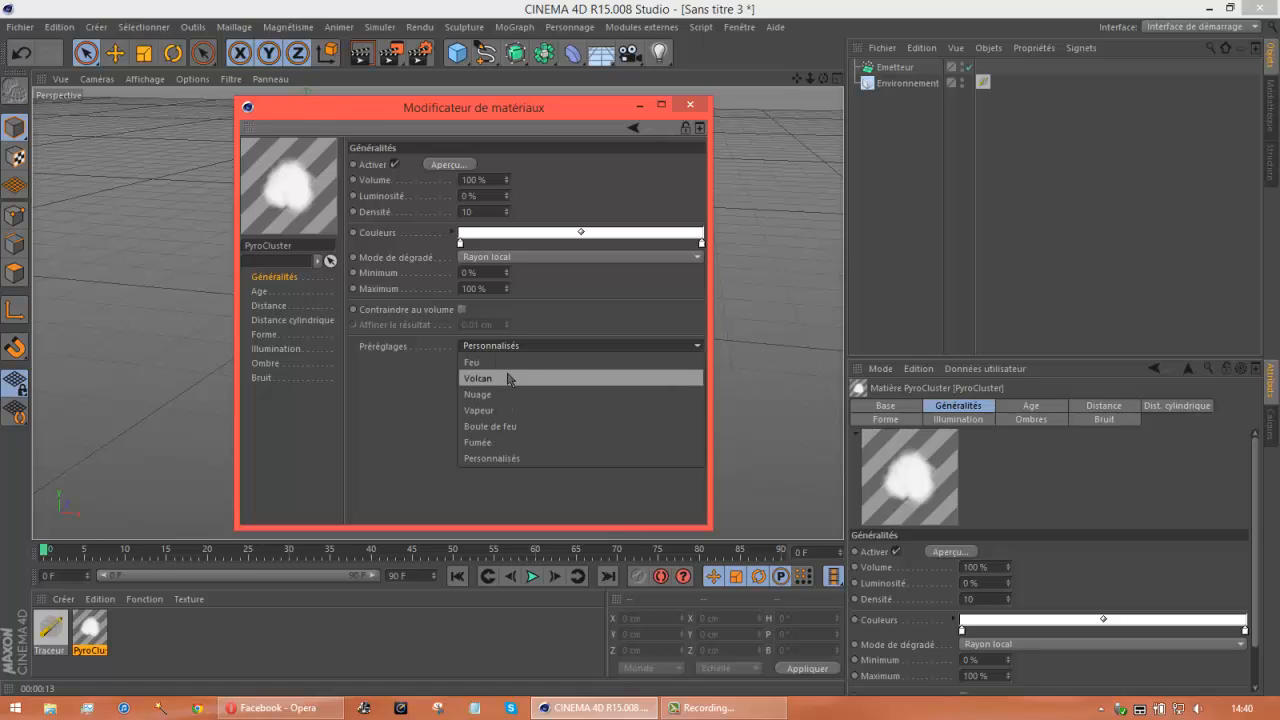
click(504, 362)
click(668, 420)
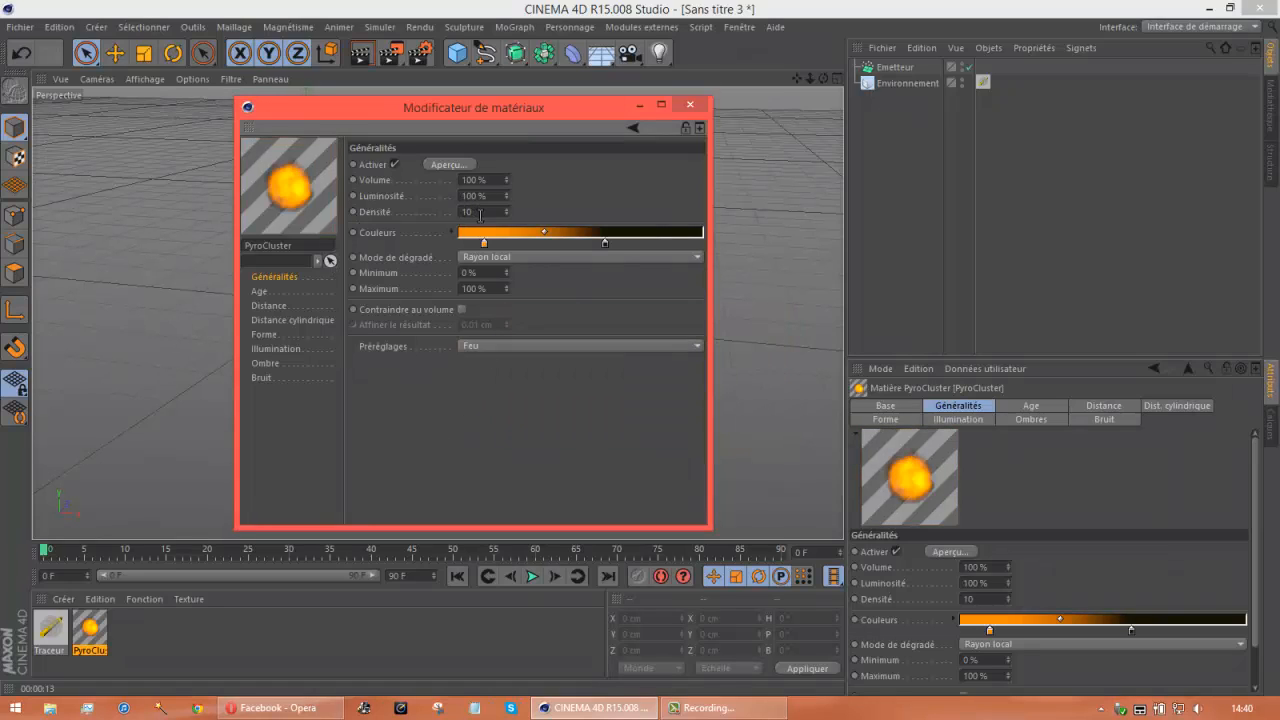
key(Return)
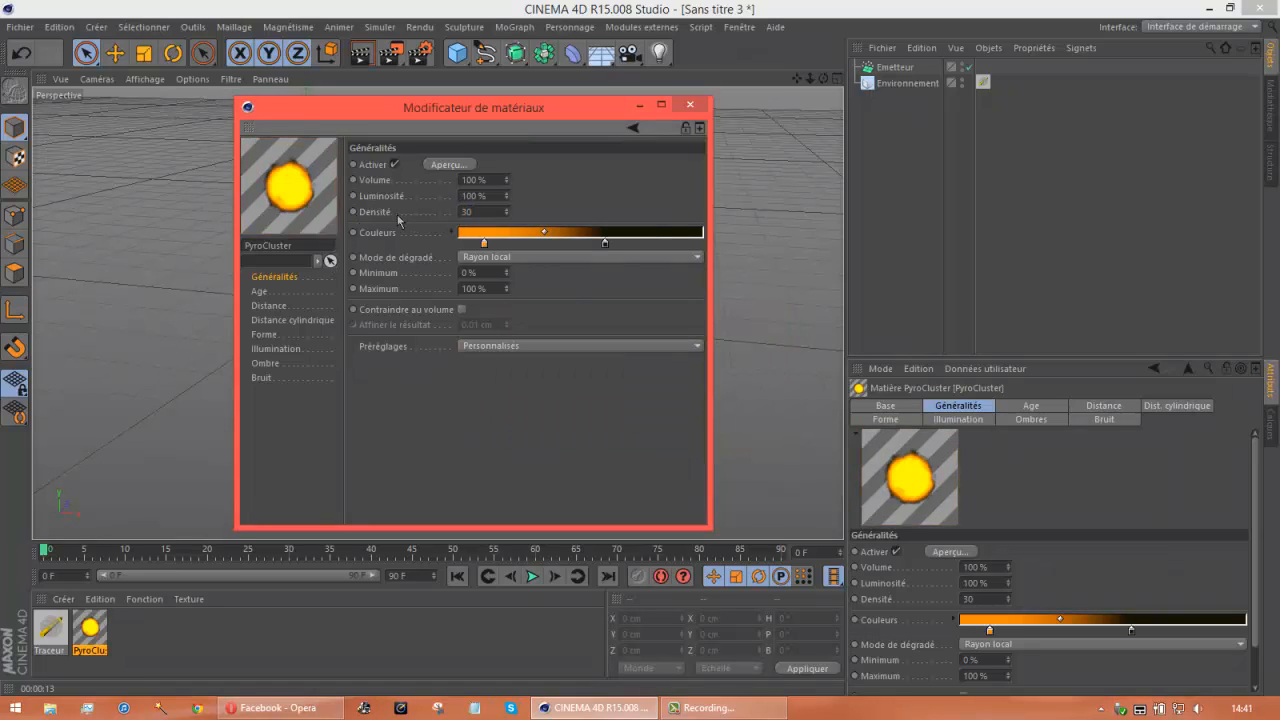
Compare the Pyrotechnique, Electrique, Gazeux and Turbulence MFB noise types on the PyroCluster material, and set the noise type to Fractal MFB
click(261, 379)
click(469, 180)
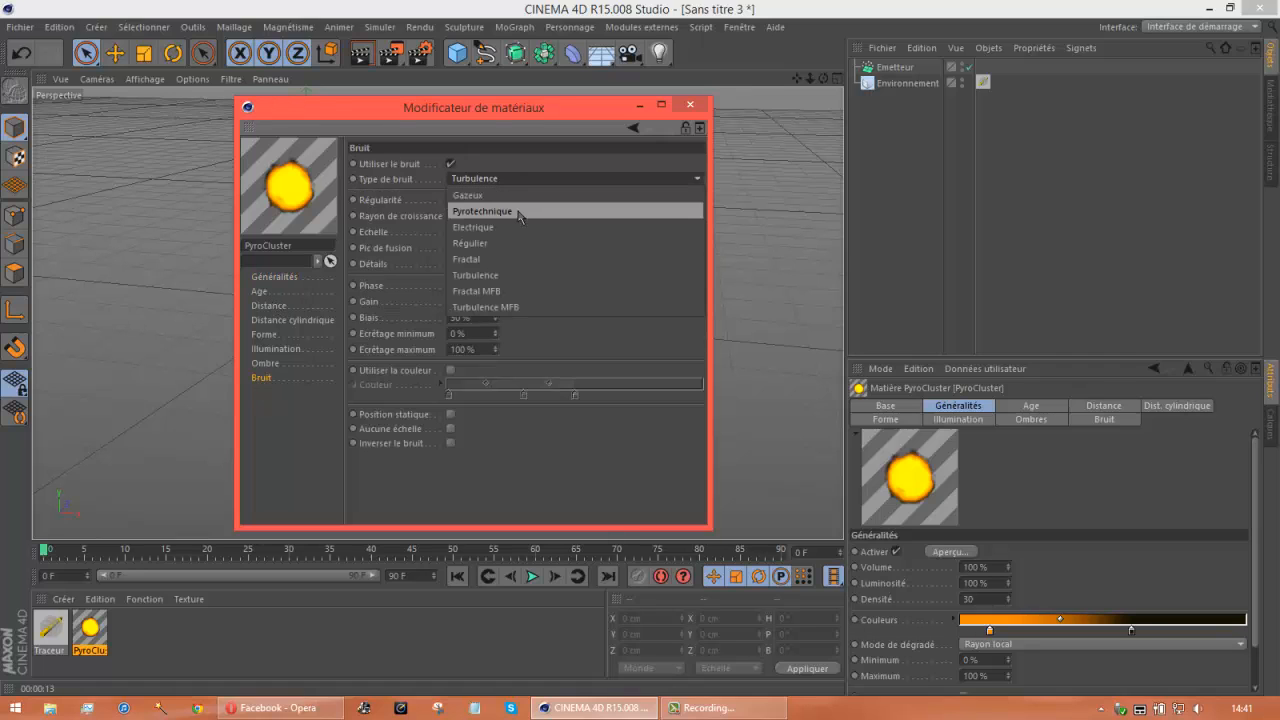
click(517, 213)
click(532, 180)
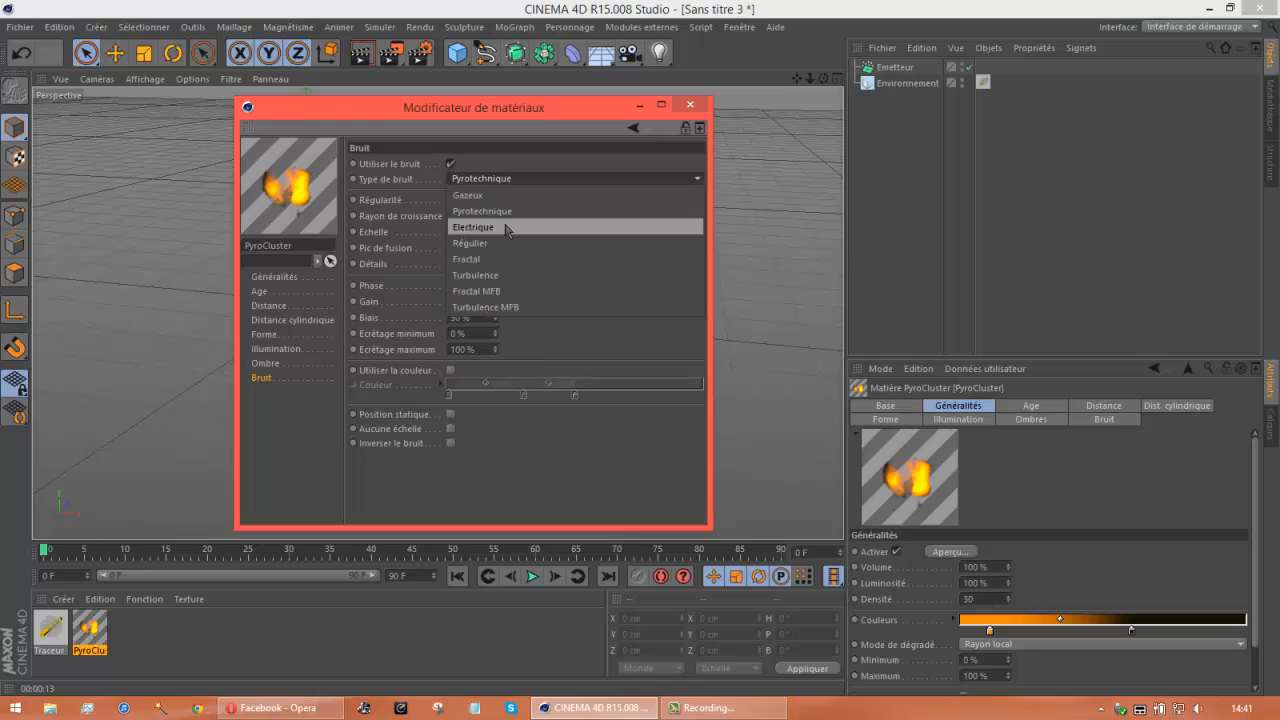
click(527, 227)
click(526, 177)
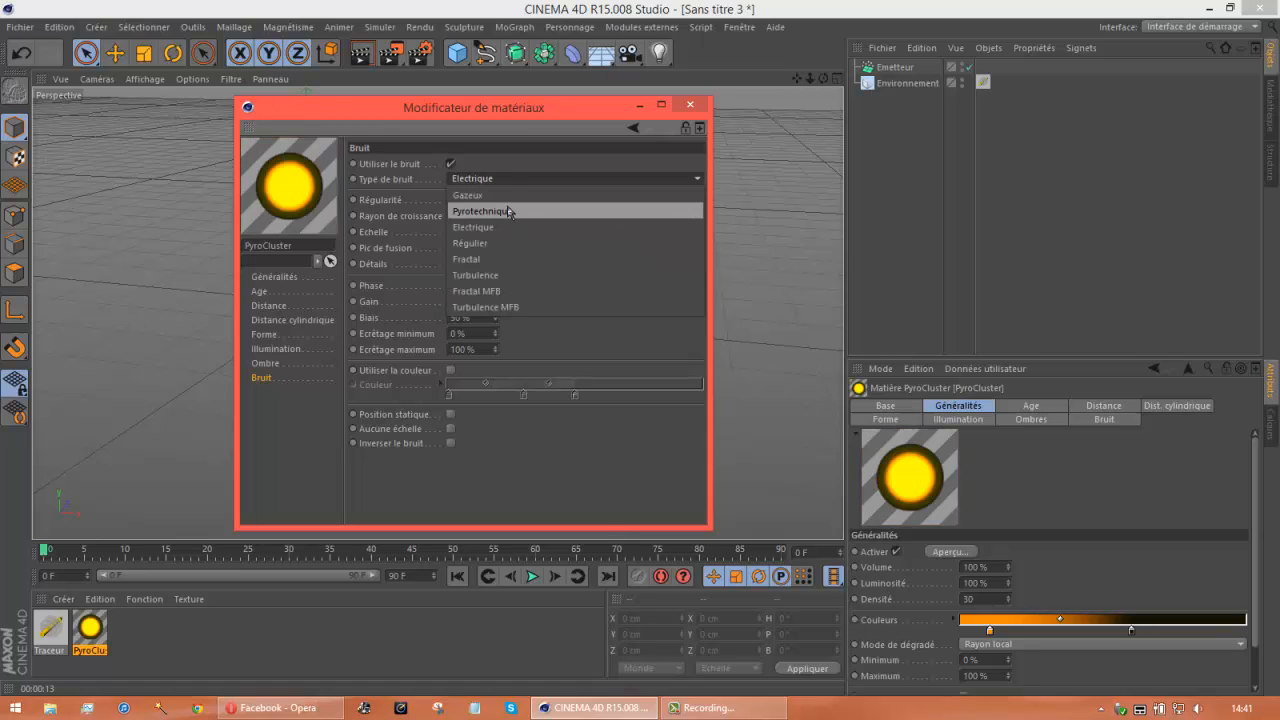
click(507, 210)
click(509, 180)
click(510, 195)
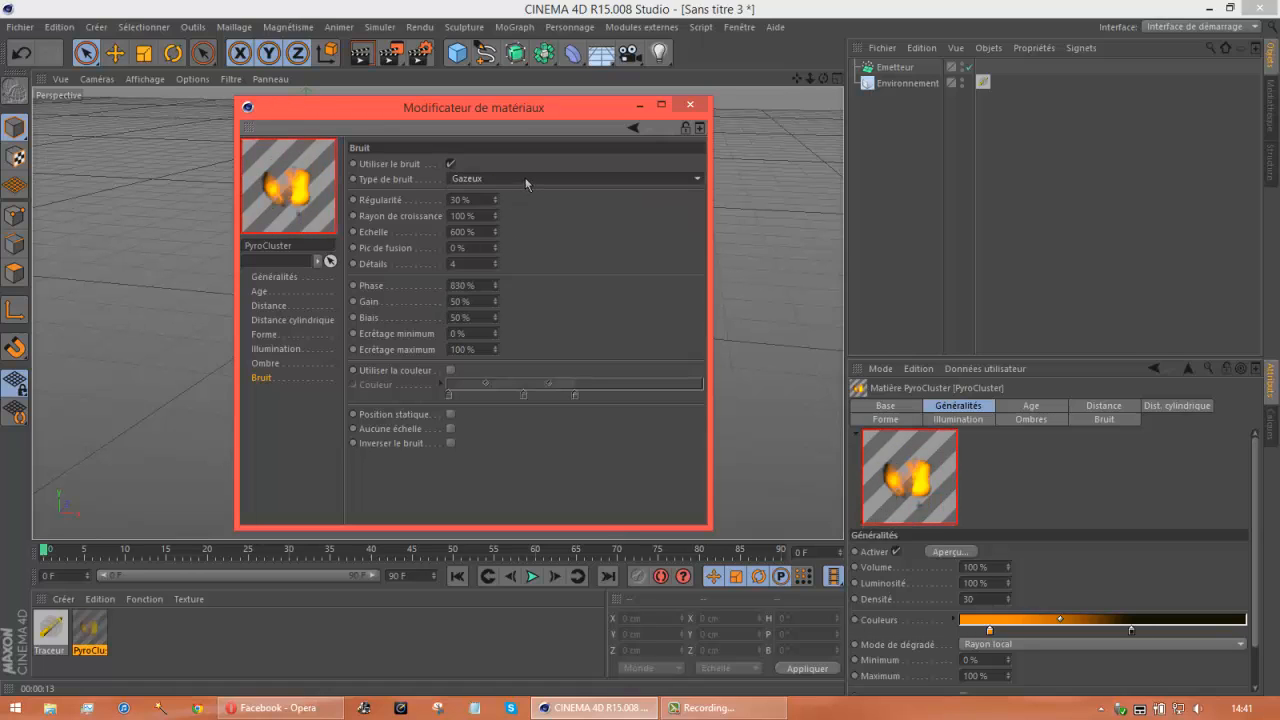
click(525, 177)
click(525, 211)
click(519, 179)
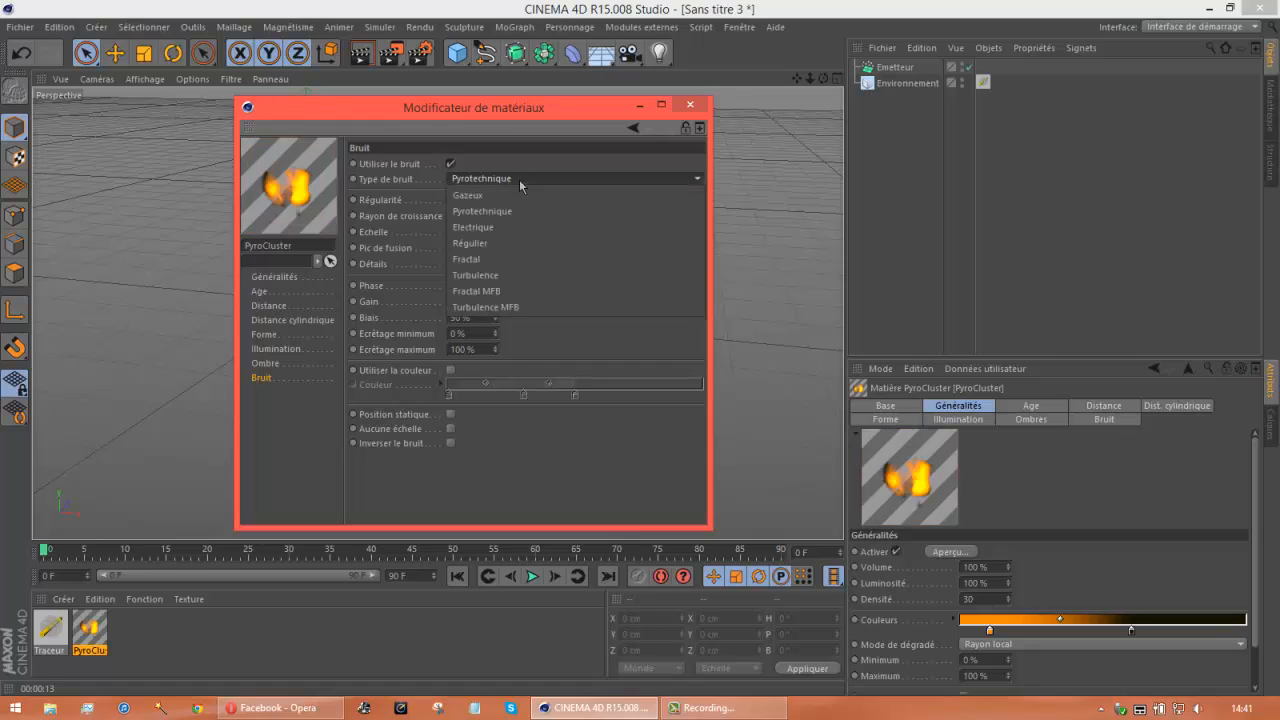
click(500, 307)
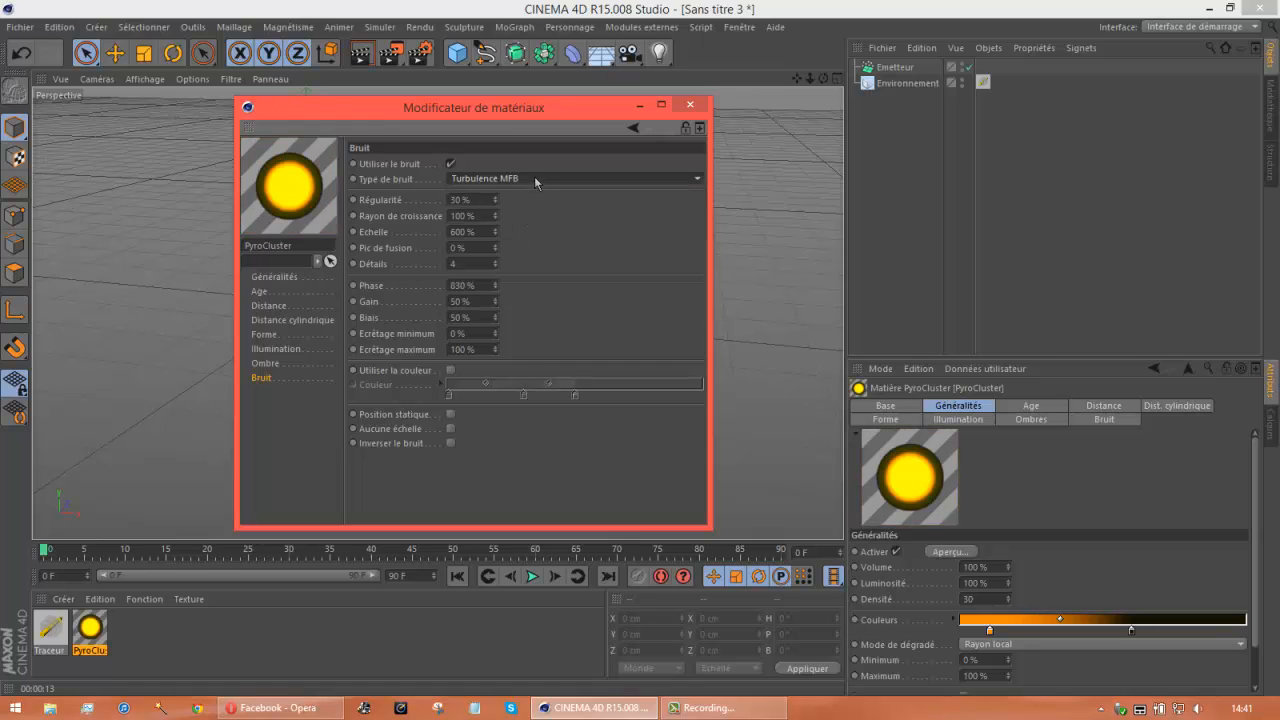
click(534, 177)
click(519, 292)
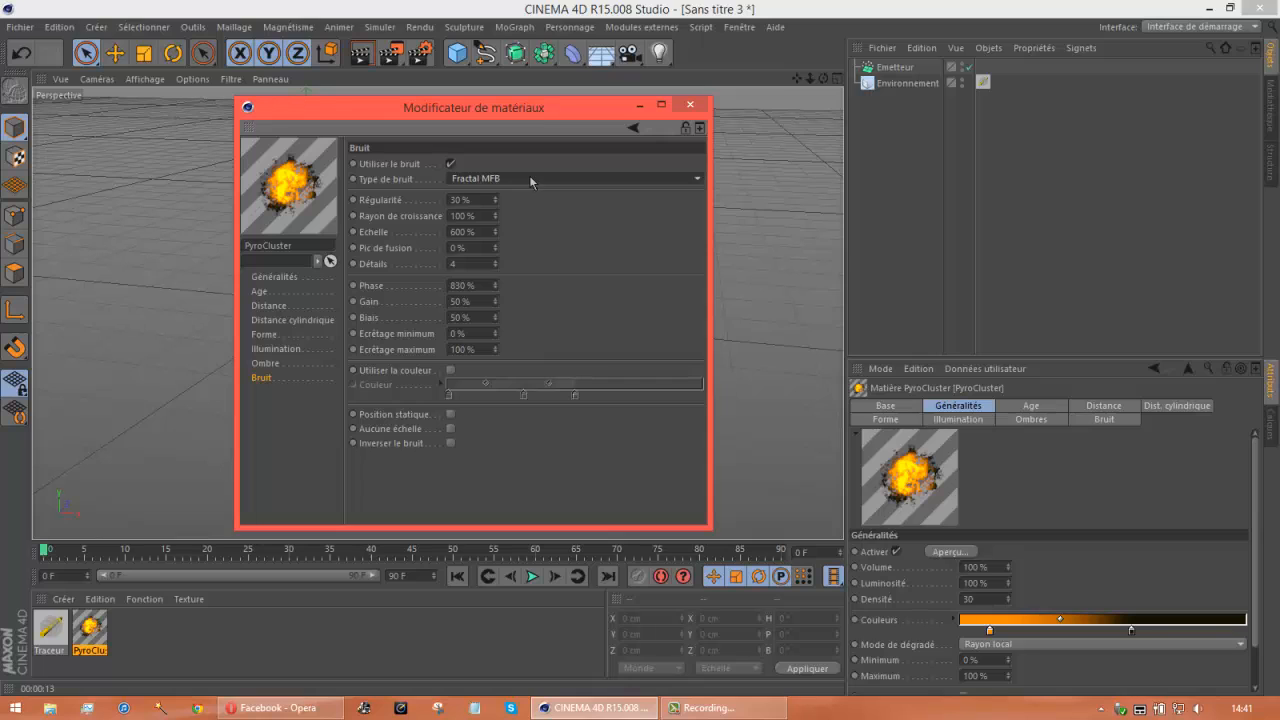
Enable illumination on the PyroCluster material in Diffusion mode, set its Auto-éclairage to 30%, and close the material editor
click(273, 366)
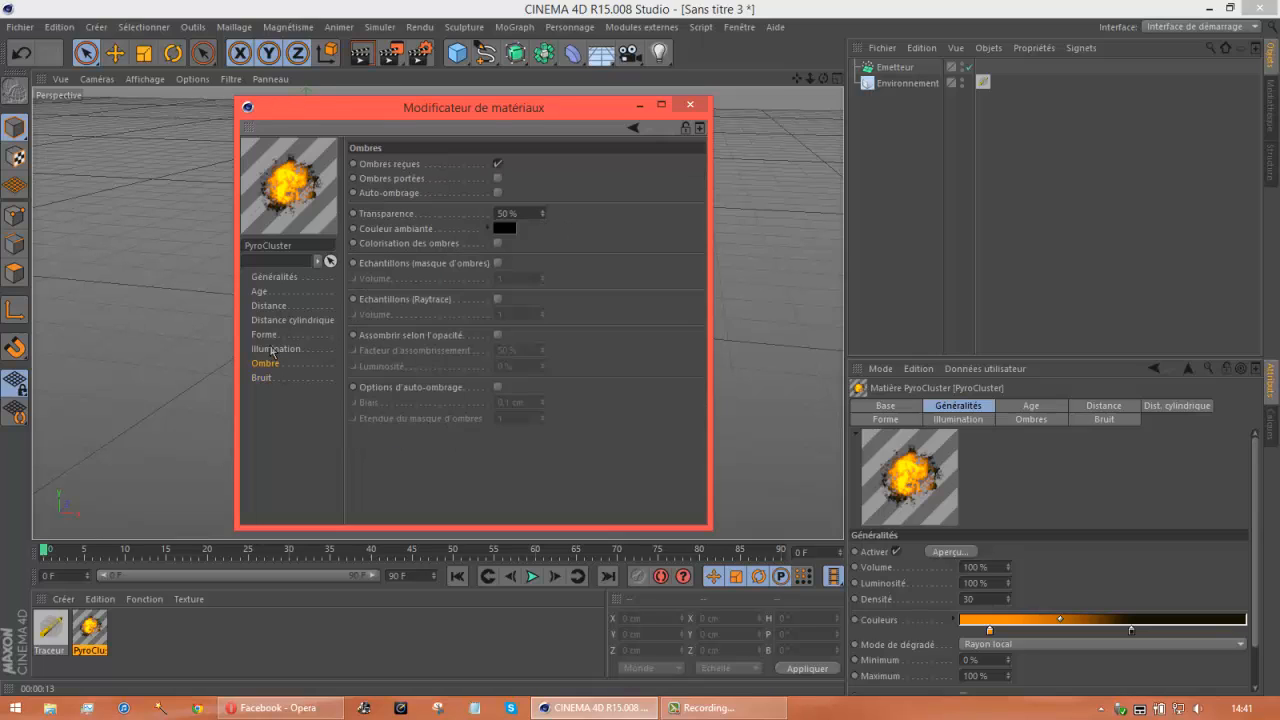
click(273, 349)
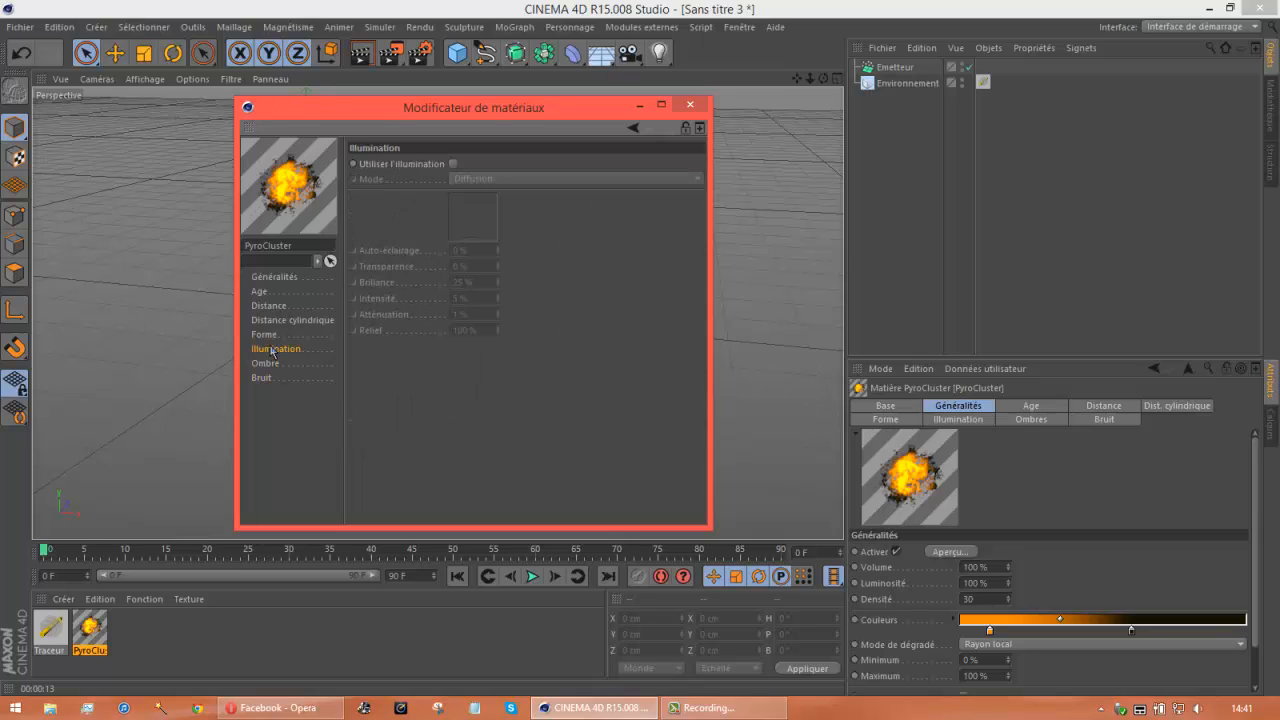
click(454, 164)
click(513, 180)
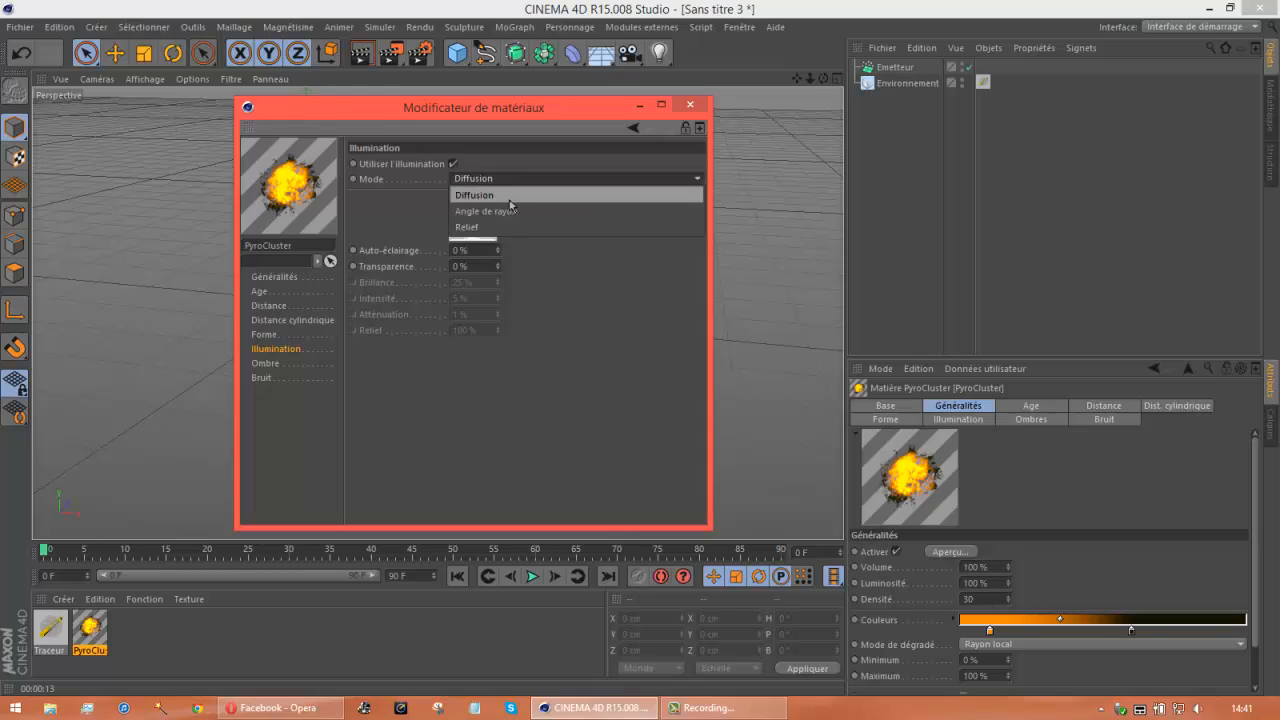
click(510, 199)
double_click(475, 251)
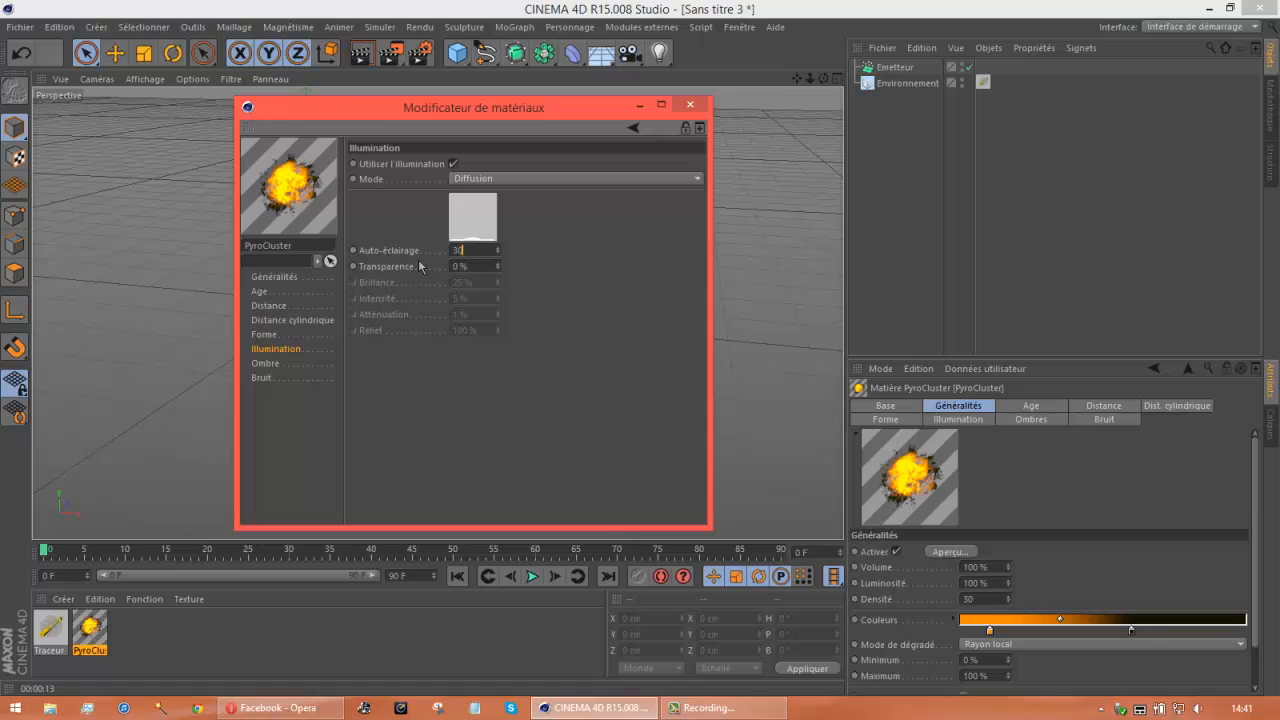
key(Return)
click(689, 104)
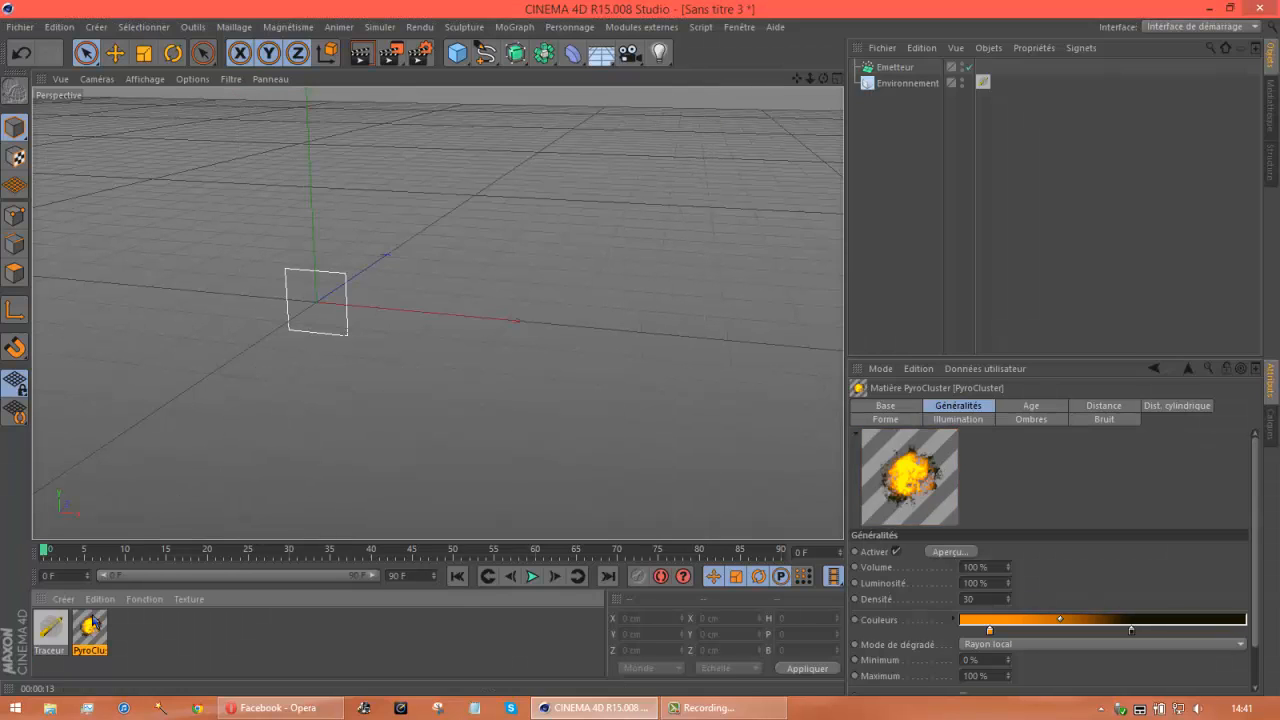
Assign the PyroCluster material to the Emetteur object and add a Sol floor object to the scene
drag(889, 67, 890, 69)
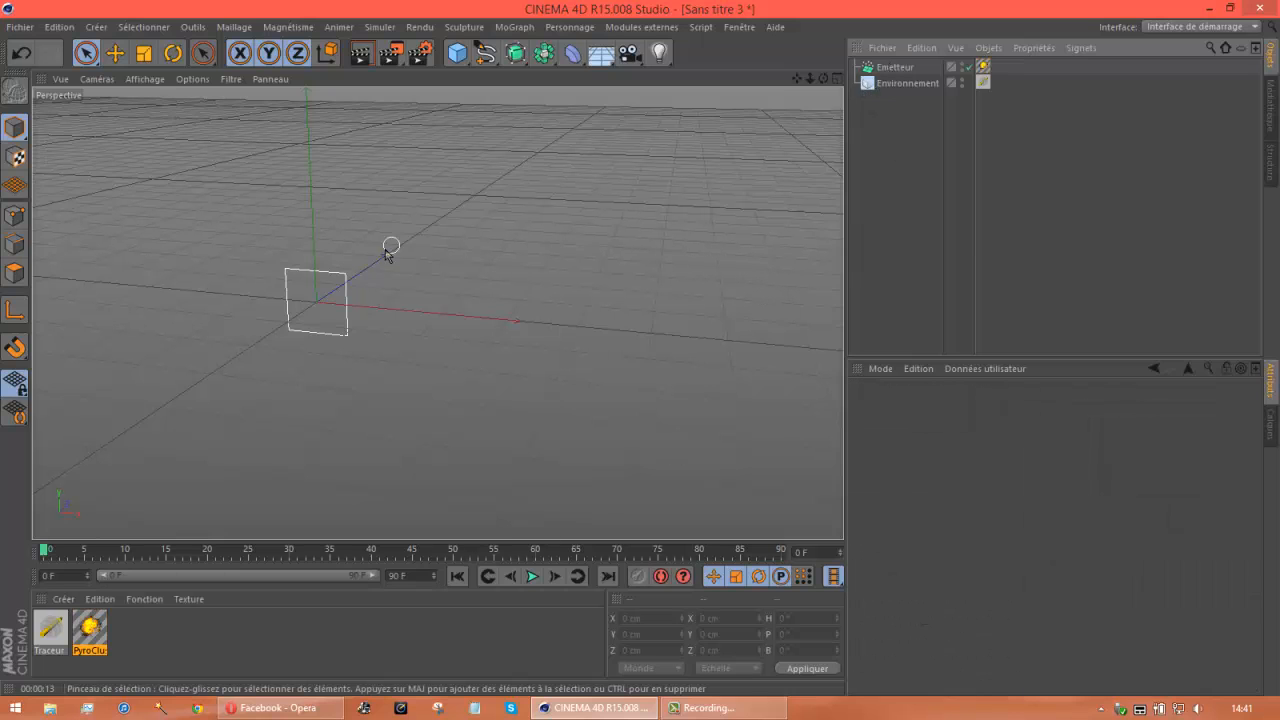
click(601, 53)
click(901, 156)
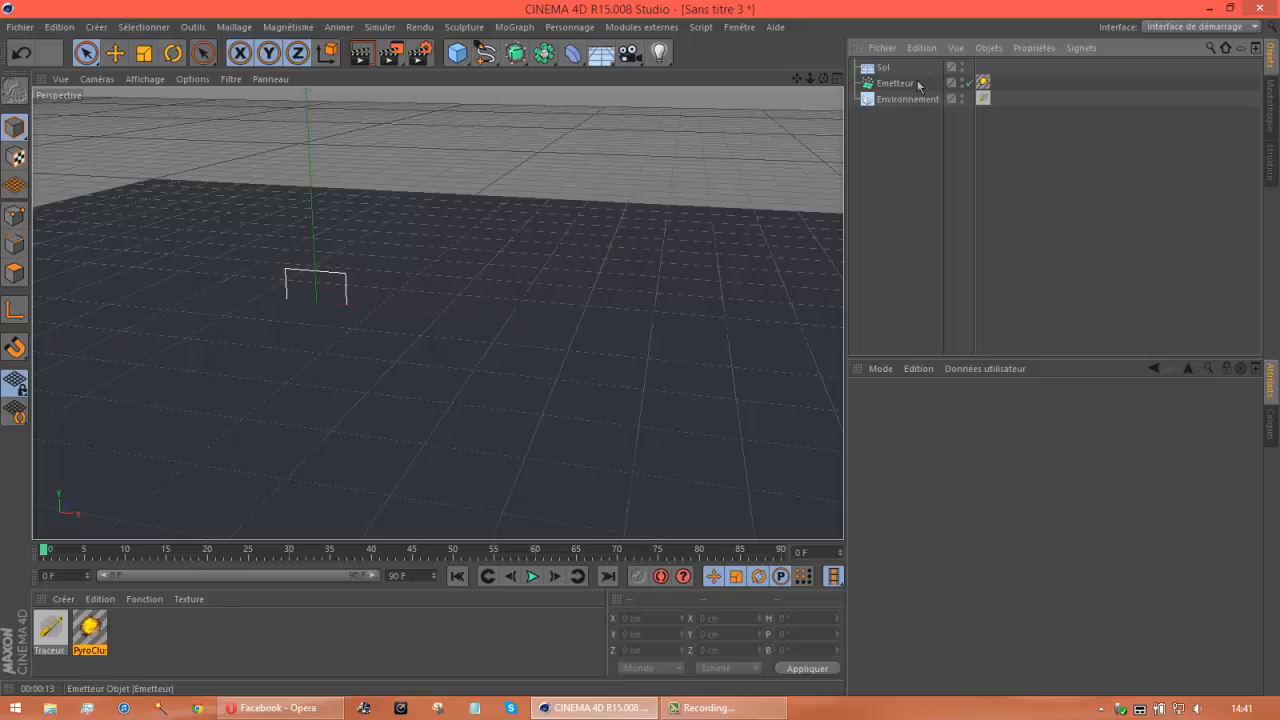
Rotate the emitter to a pitch of -90° and play the animation to check the particles' direction
click(897, 84)
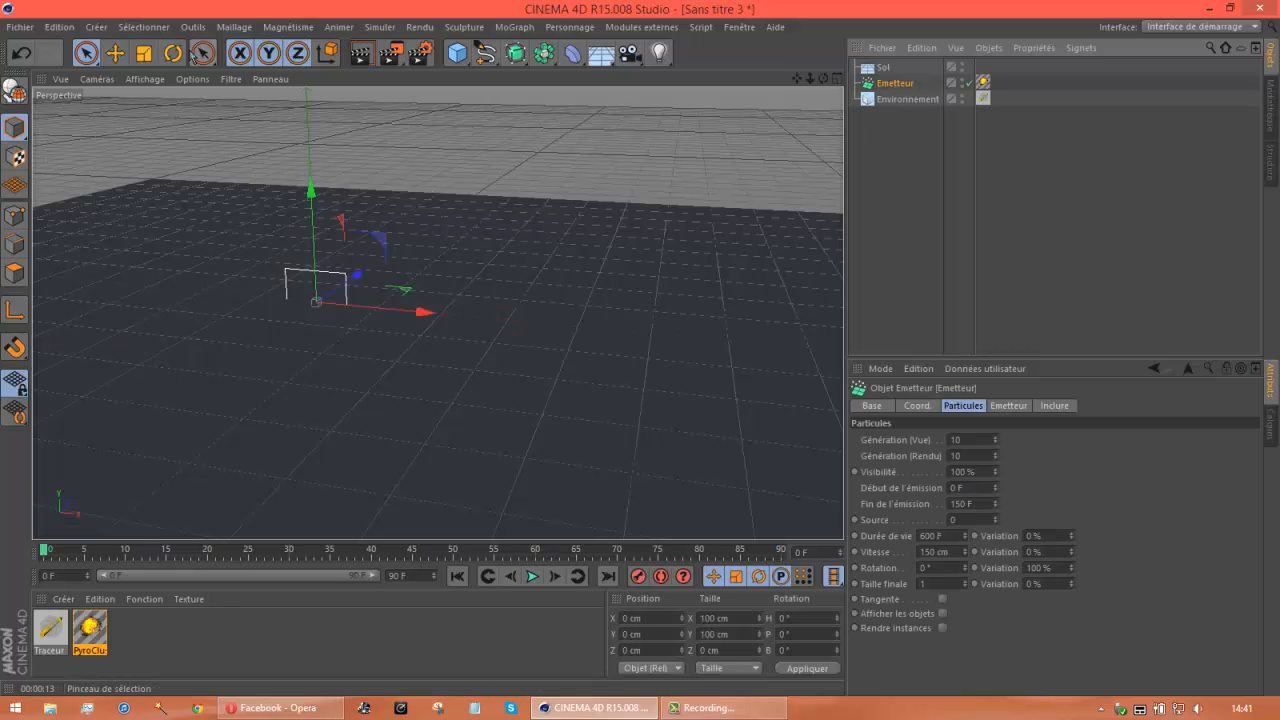
click(173, 53)
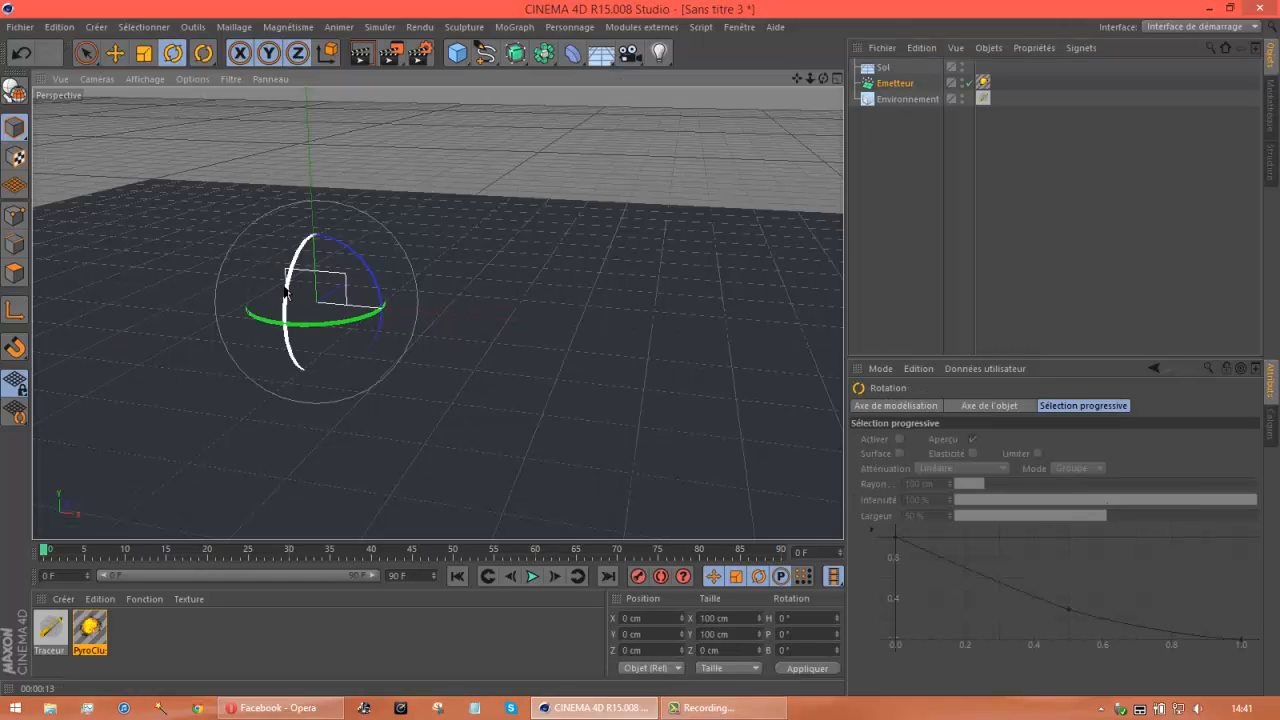
drag(286, 287, 332, 205)
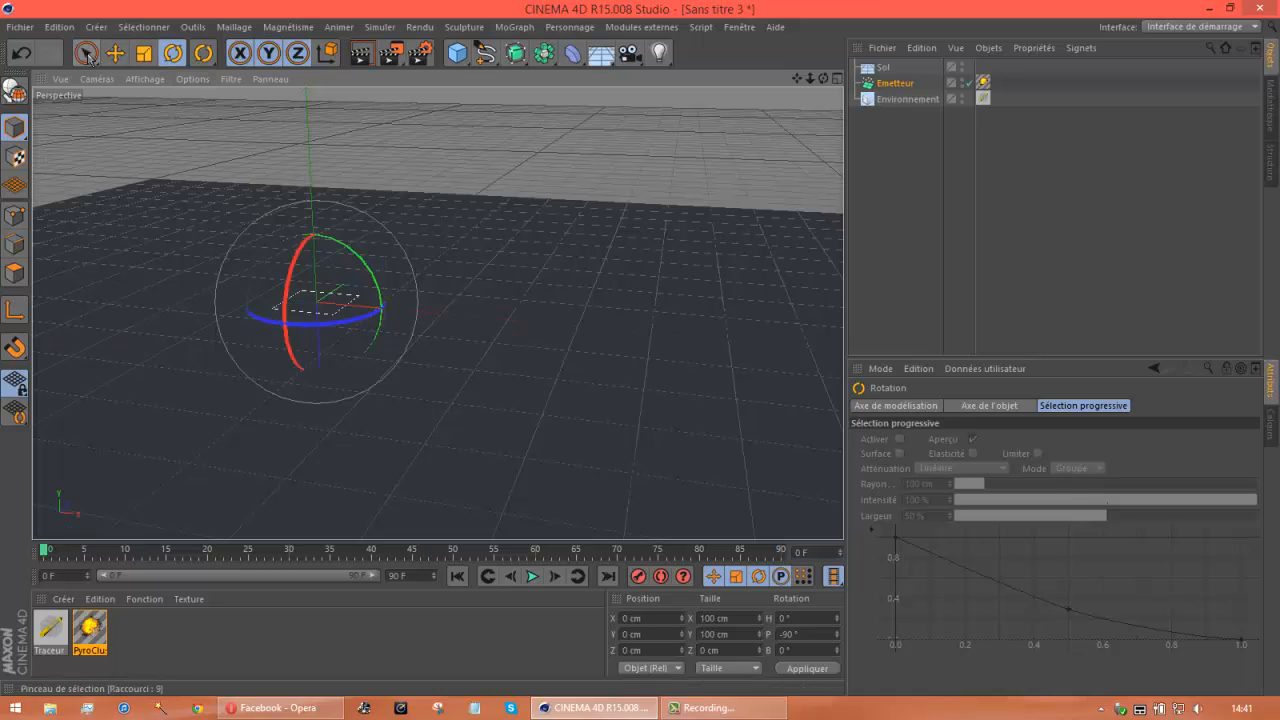
click(86, 53)
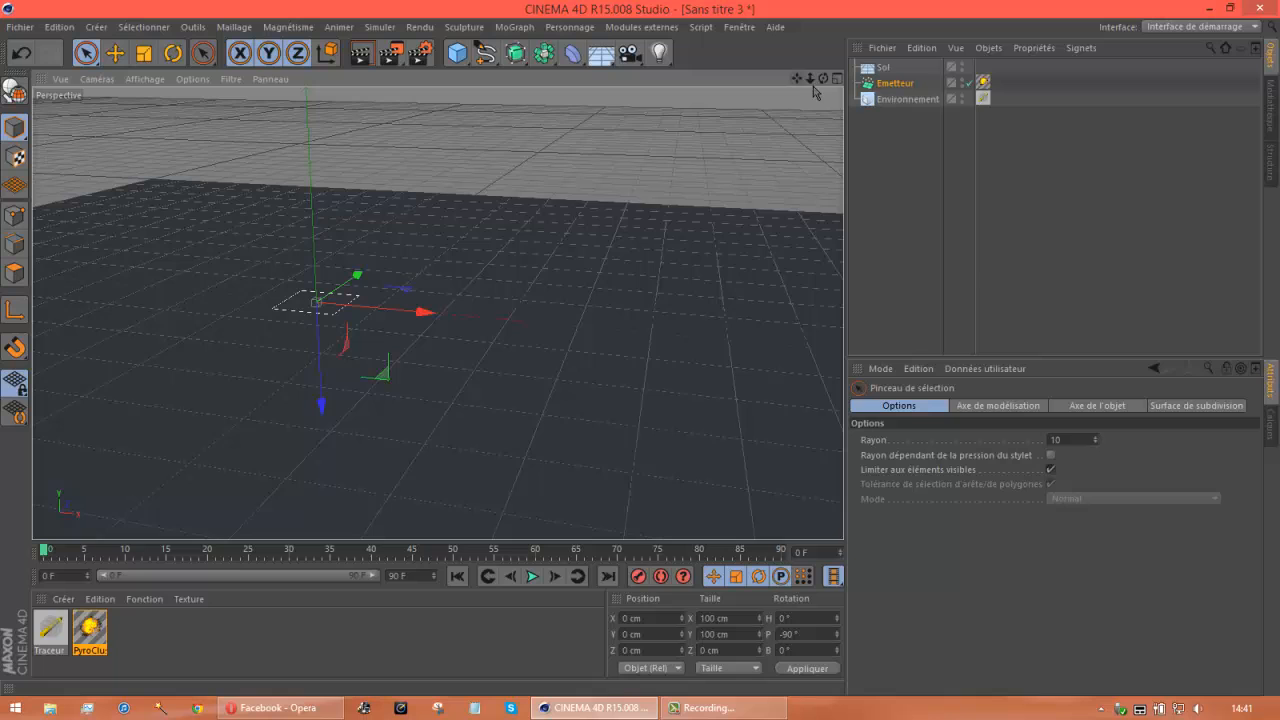
mouse_move(823, 79)
mouse_down()
mouse_move(643, 352)
mouse_move(477, 292)
mouse_move(746, 171)
mouse_move(705, 330)
mouse_move(716, 352)
mouse_move(317, 349)
mouse_move(309, 394)
mouse_up()
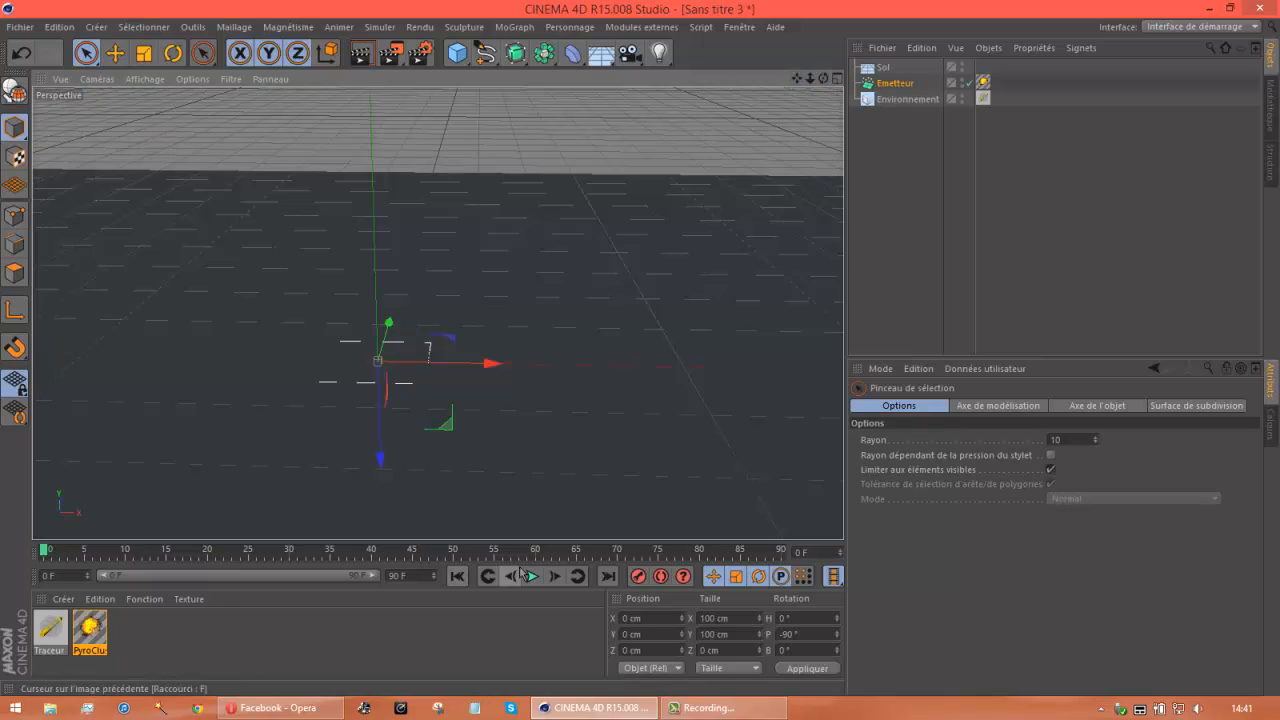
click(530, 576)
click(530, 576)
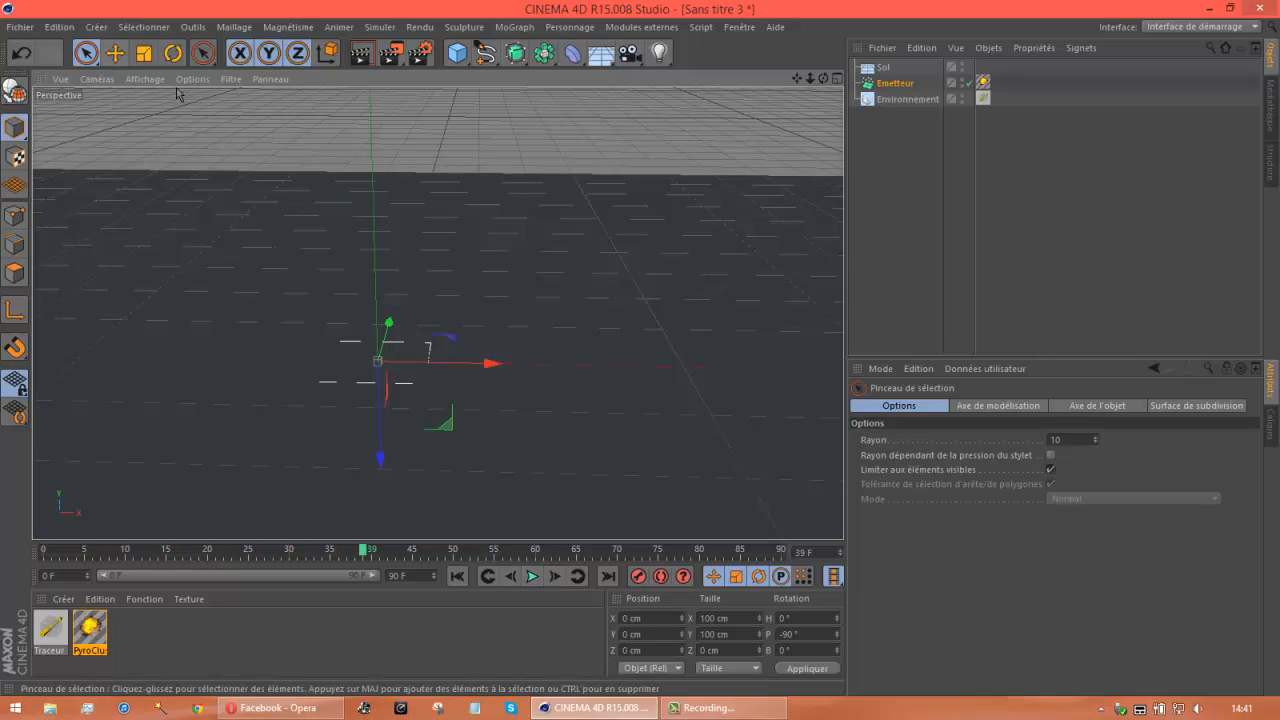
Flip the emitter's direction by rotating it to a pitch of -270° with a bank of 180°
click(173, 53)
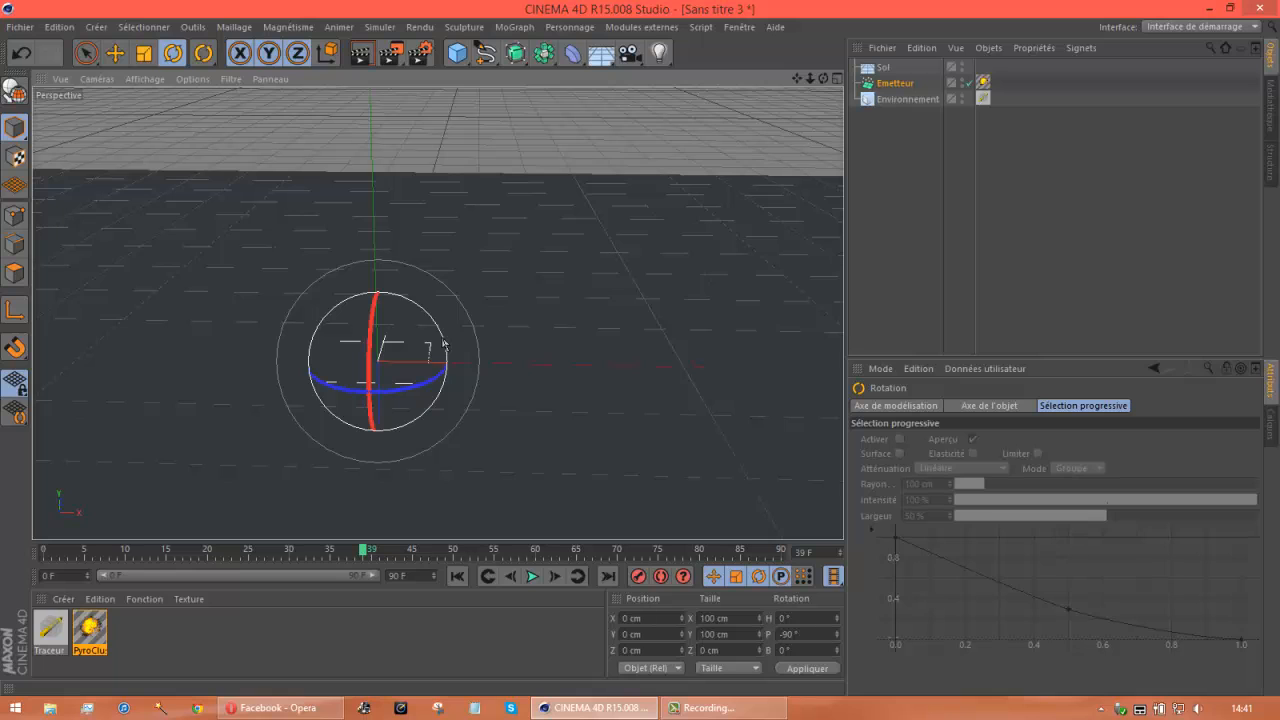
drag(434, 323, 252, 423)
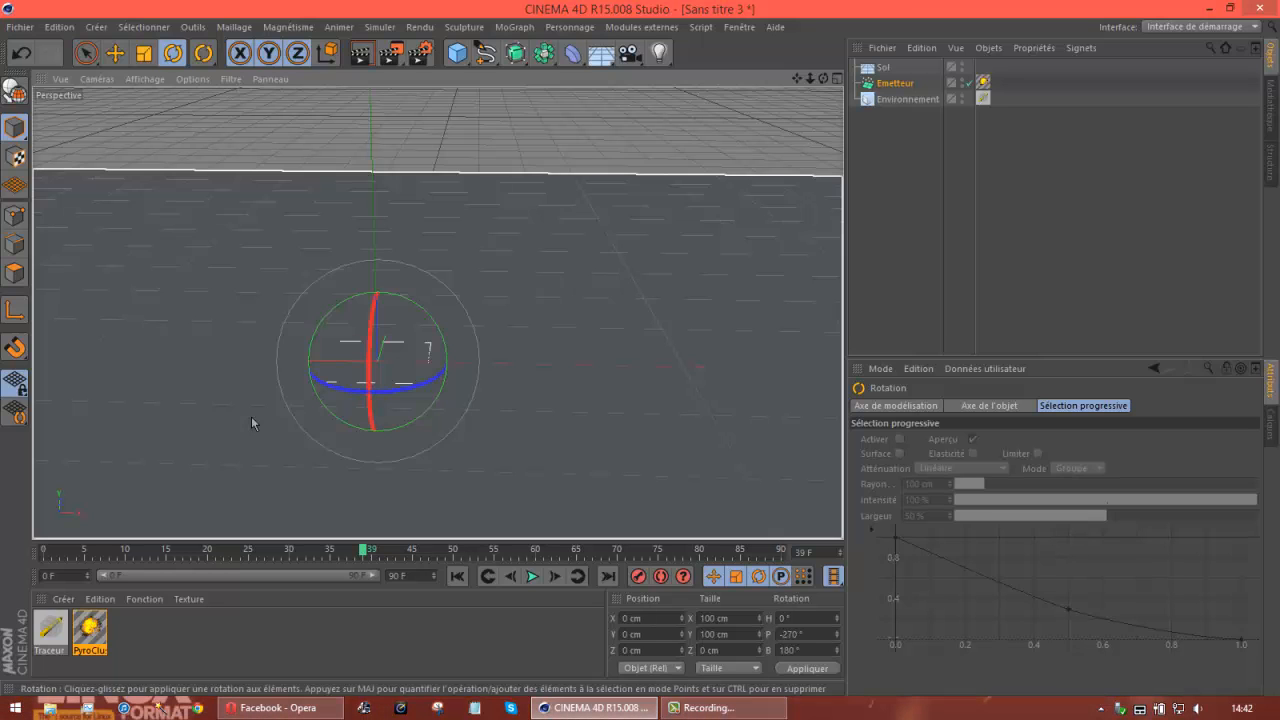
key(9)
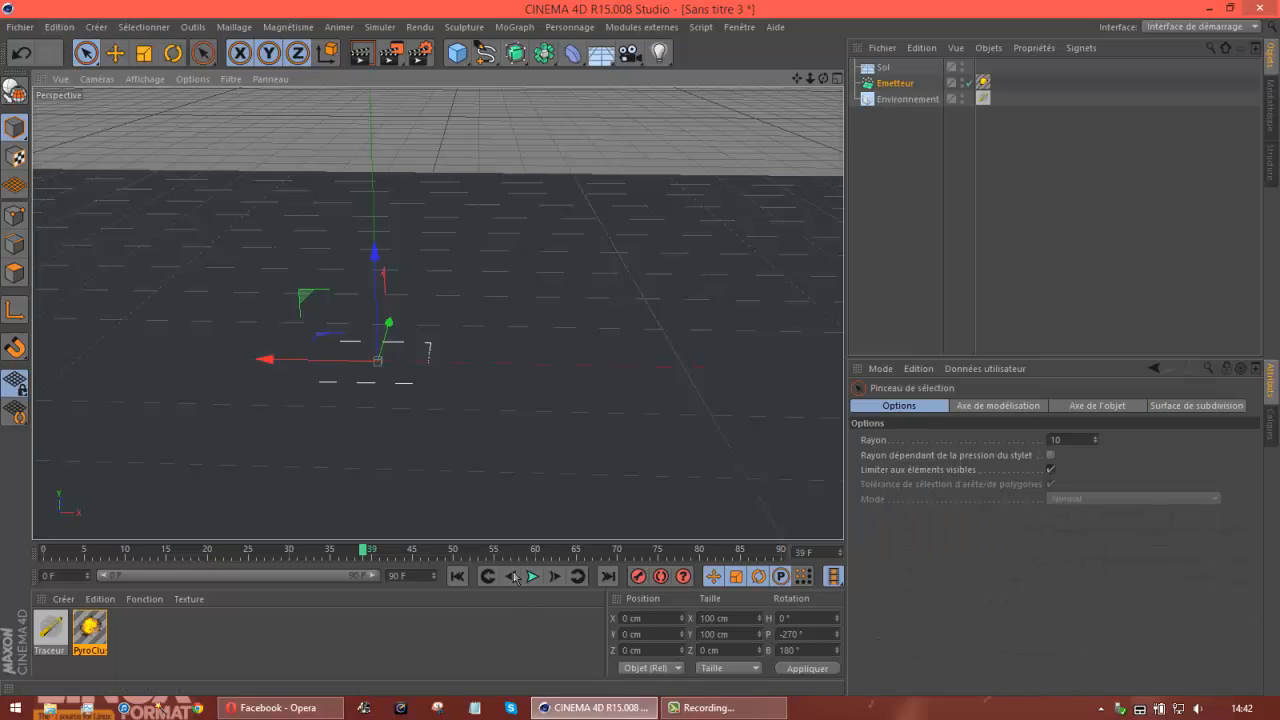
Play the animation to about frame 71 and render the perspective view to check the fire
click(526, 578)
click(530, 576)
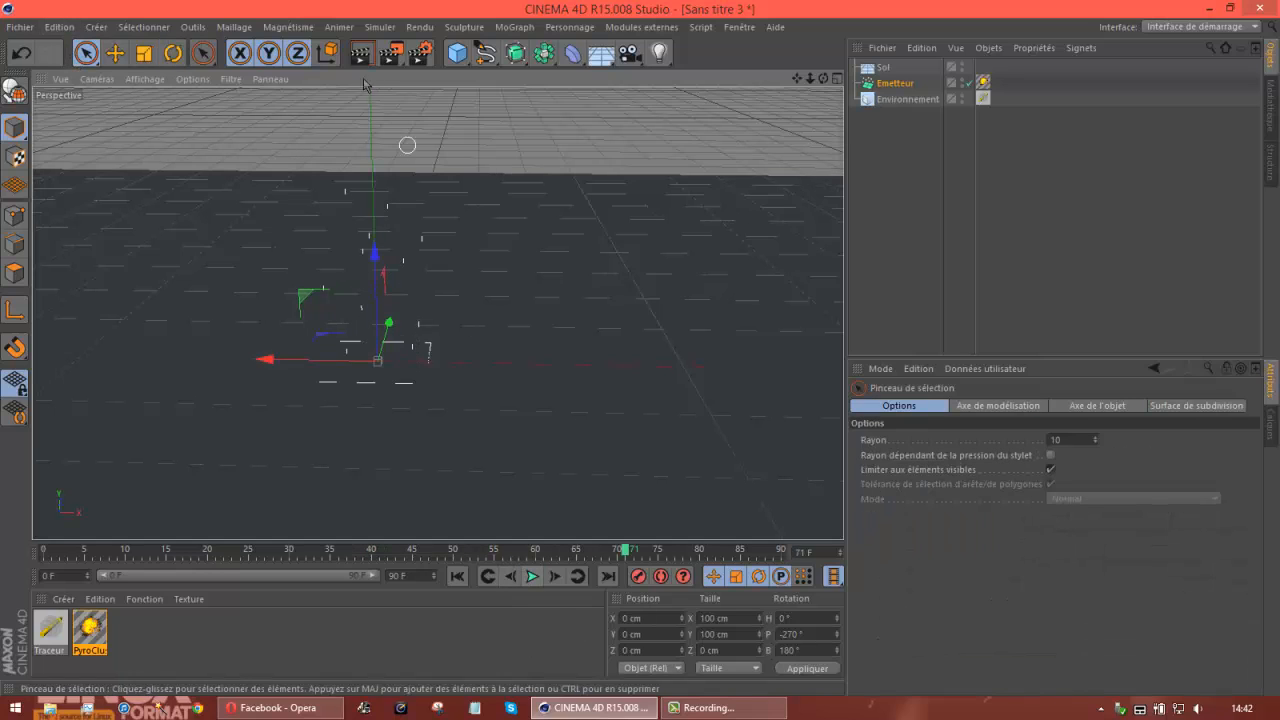
click(361, 54)
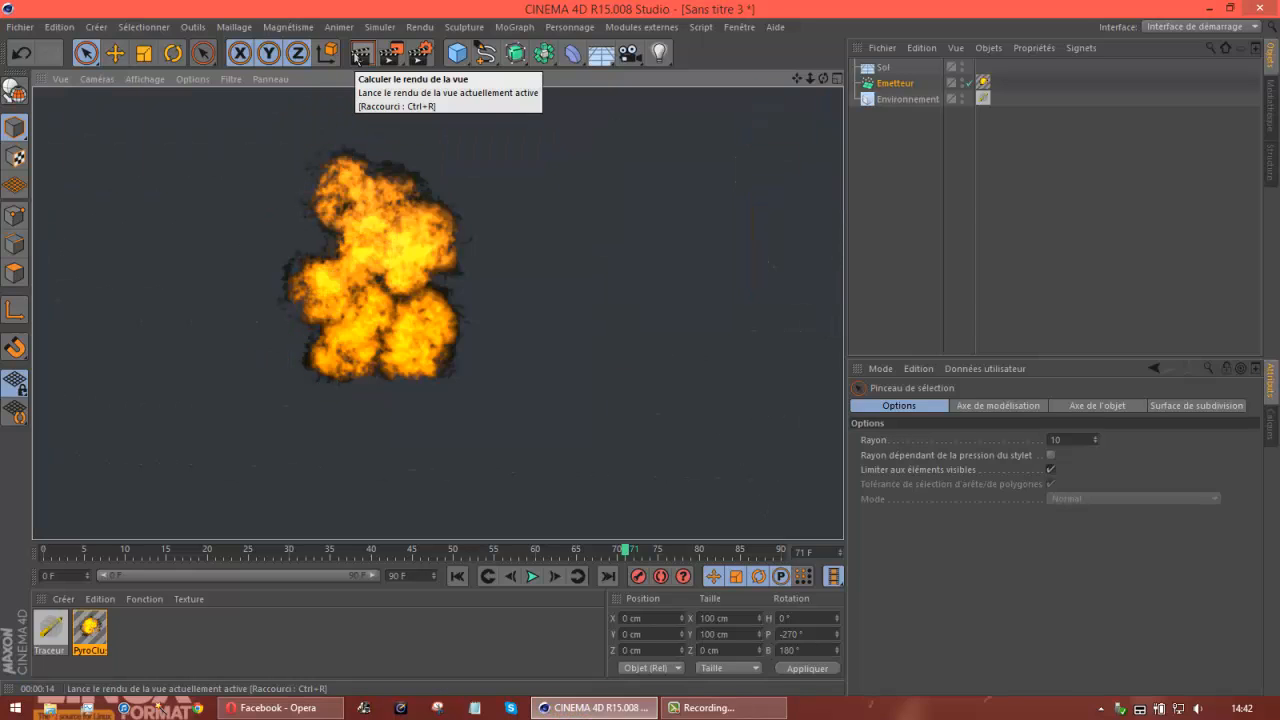
click(360, 190)
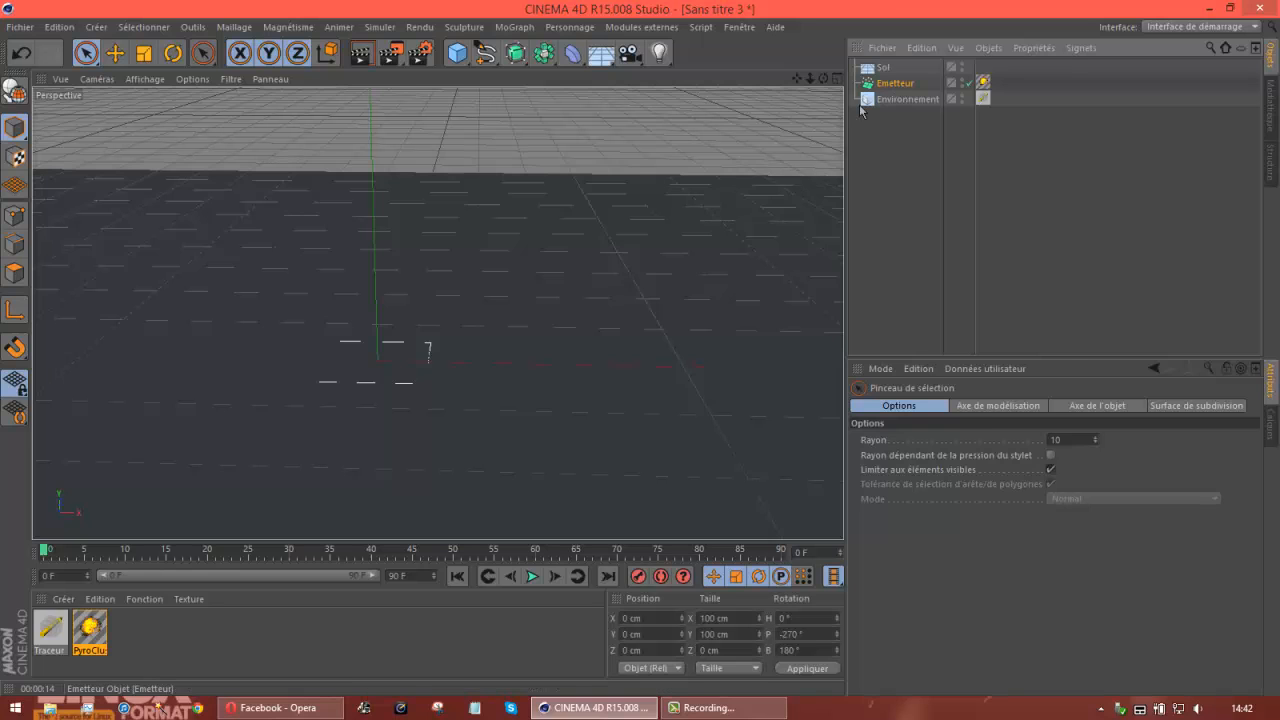
Raise the emitter slightly above the floor, to a Y position of about 7.3 cm
click(895, 83)
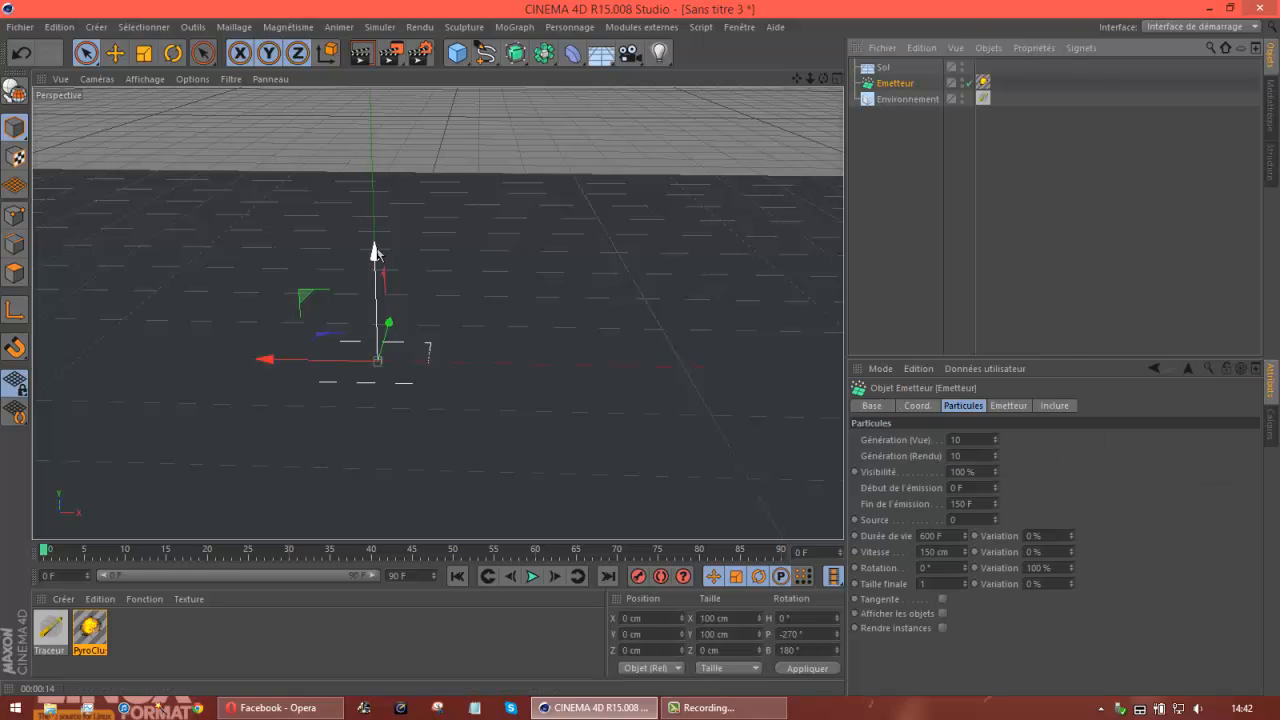
drag(372, 254, 377, 246)
click(881, 150)
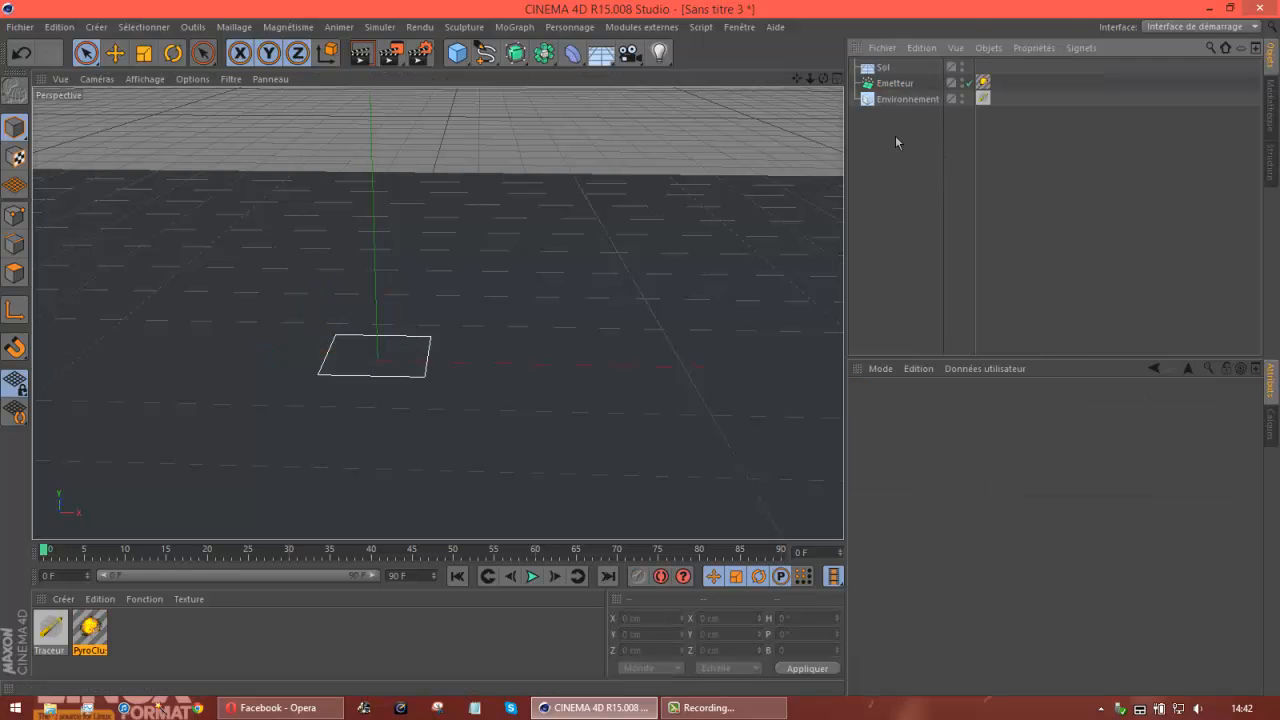
Add a Neutre (null) object to the scene and rename it surface
click(96, 27)
mouse_move(144, 57)
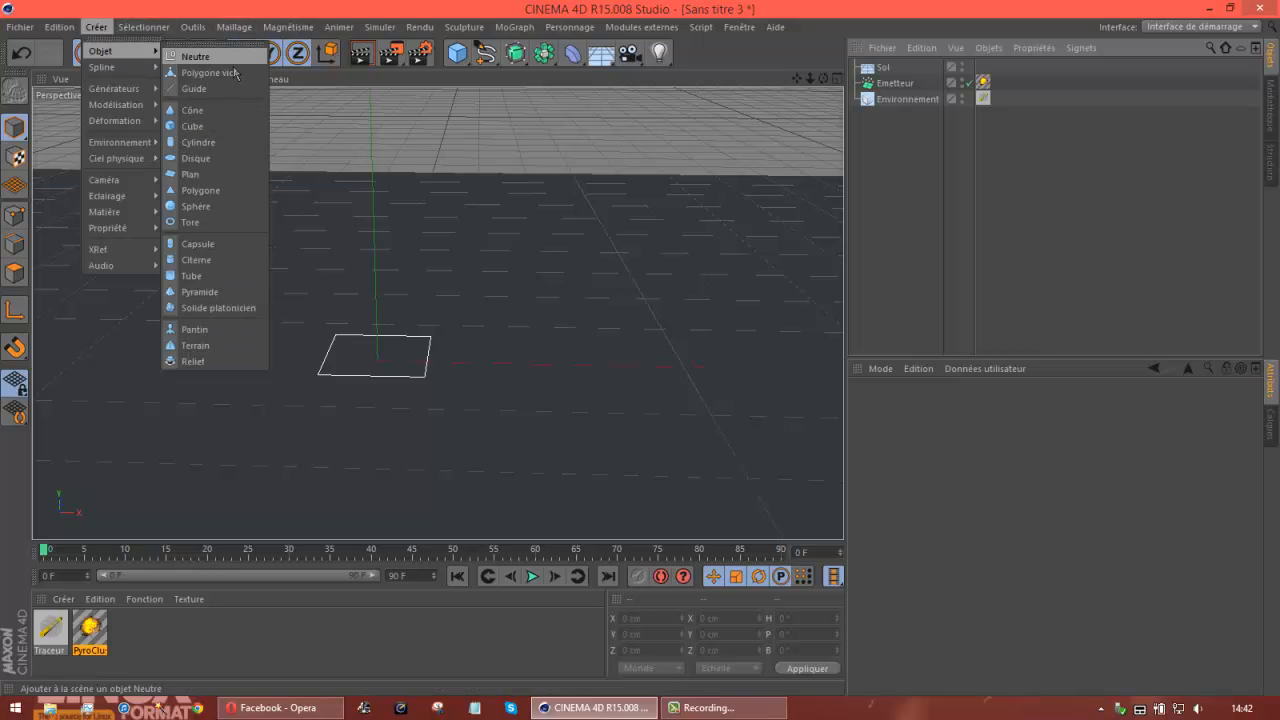
click(195, 57)
click(918, 140)
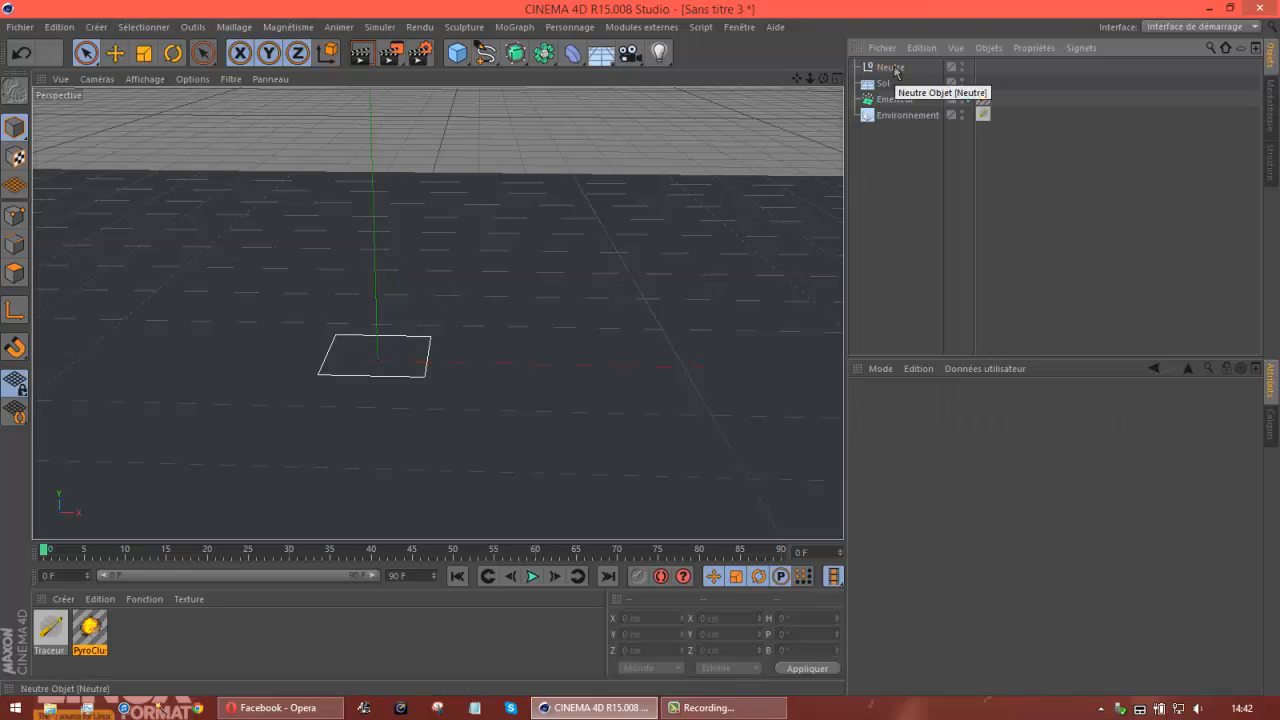
double_click(890, 67)
text(surface)
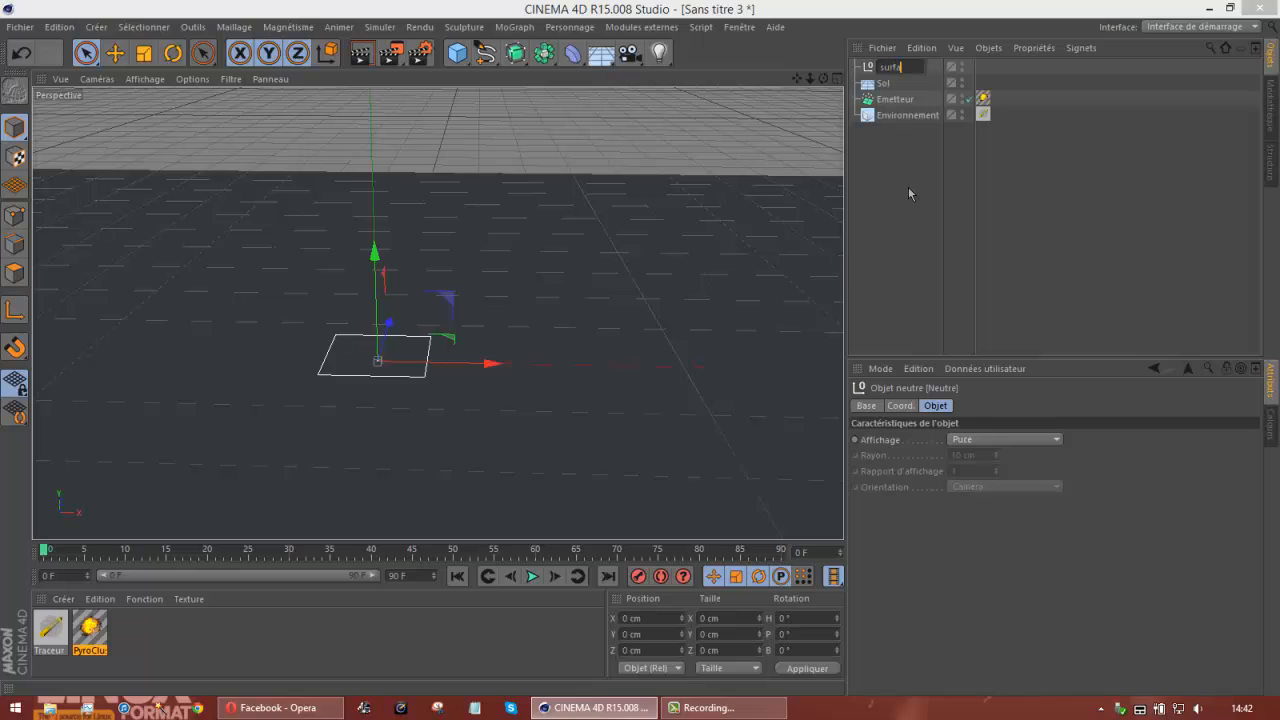
key(Return)
Group the Sol and Environnement objects under the surface null and collapse the group
drag(893, 115, 888, 67)
click(855, 67)
click(895, 117)
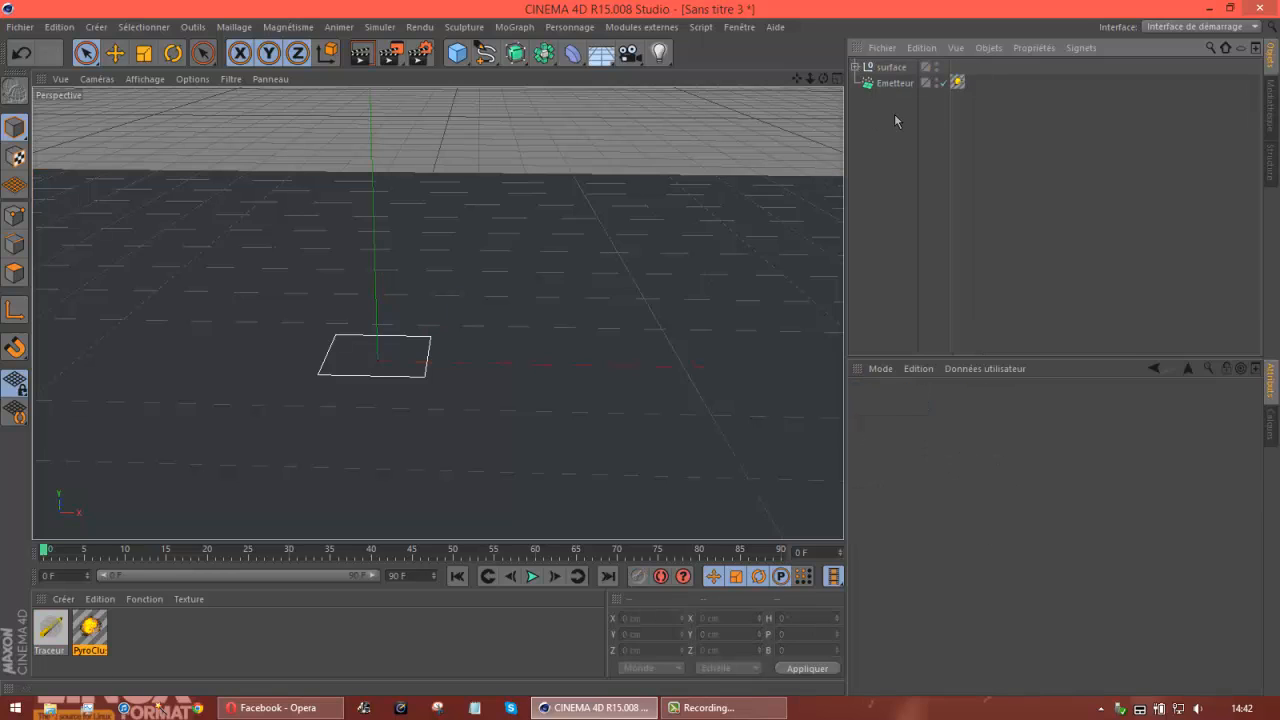
click(889, 86)
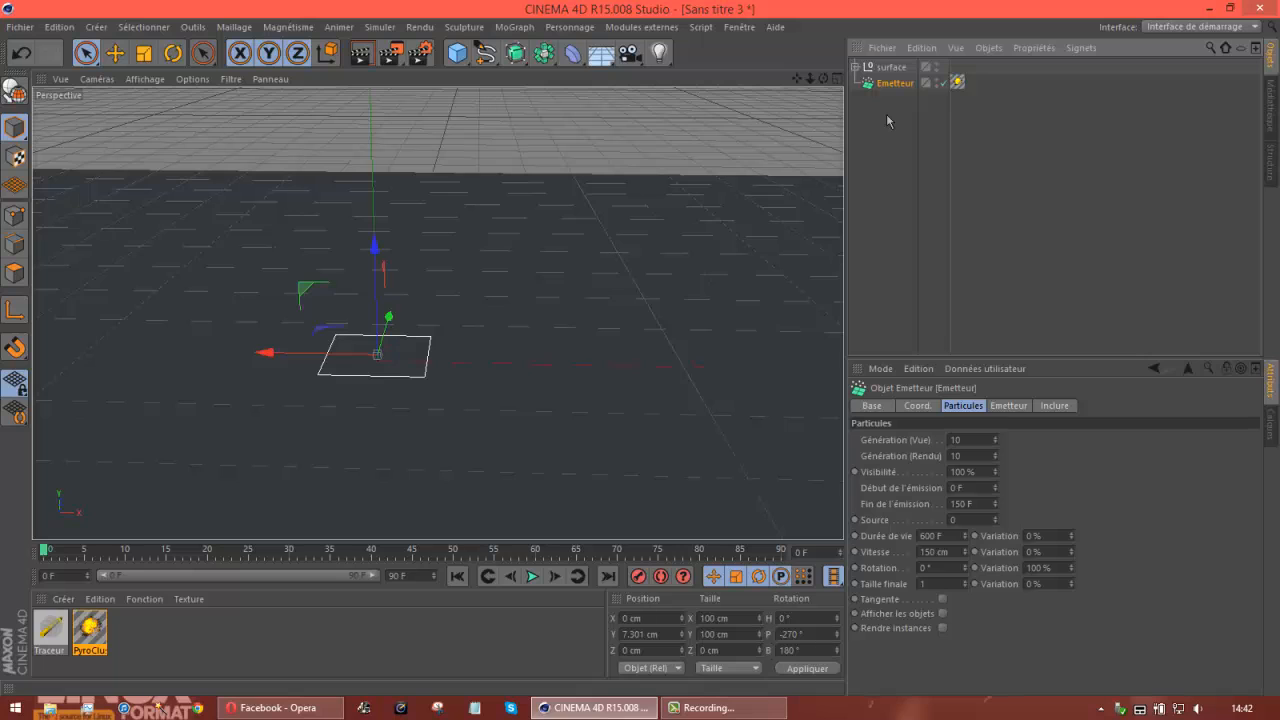
click(886, 113)
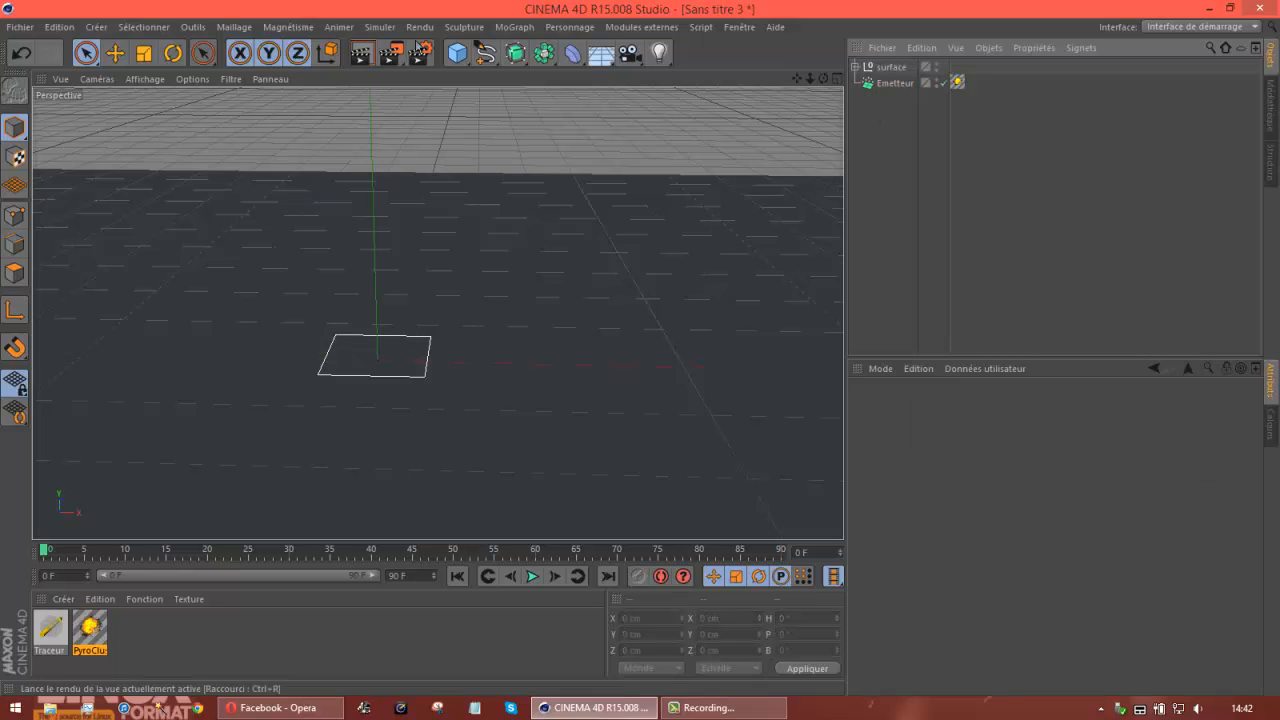
Add a MoTexte object with the text TUTOinfo and set its depth to 120 cm
click(513, 27)
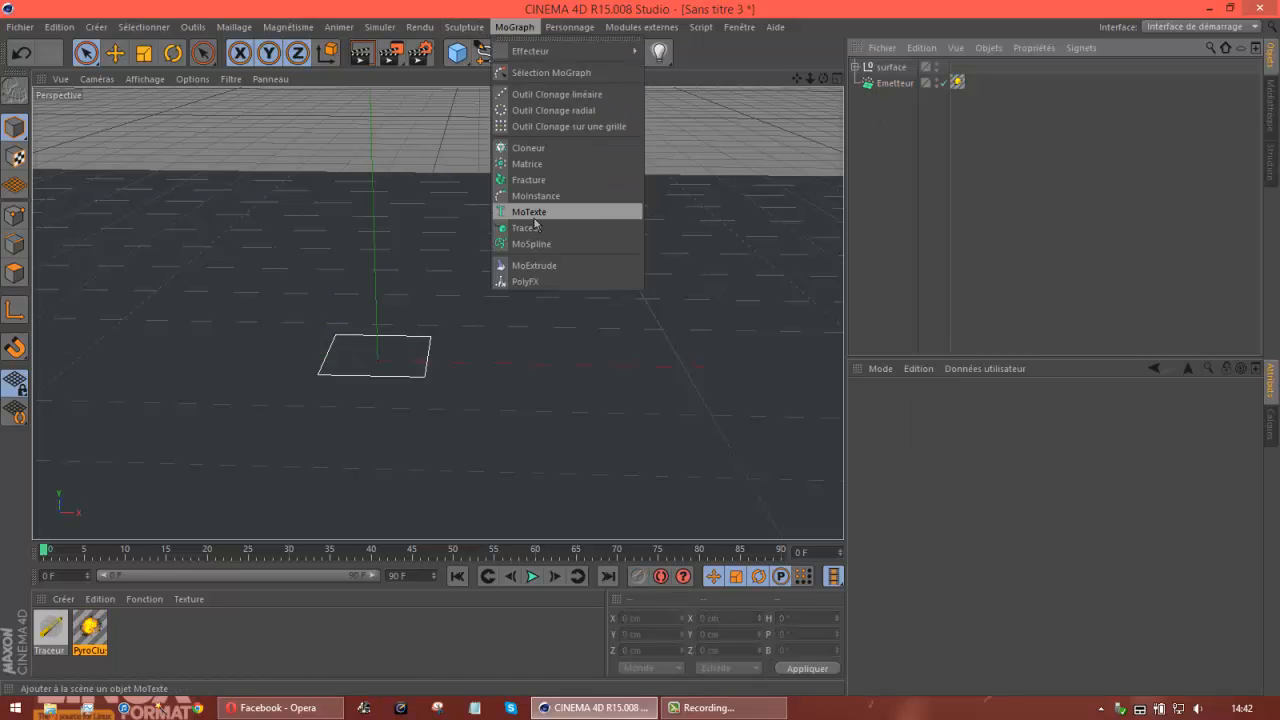
click(535, 209)
click(914, 515)
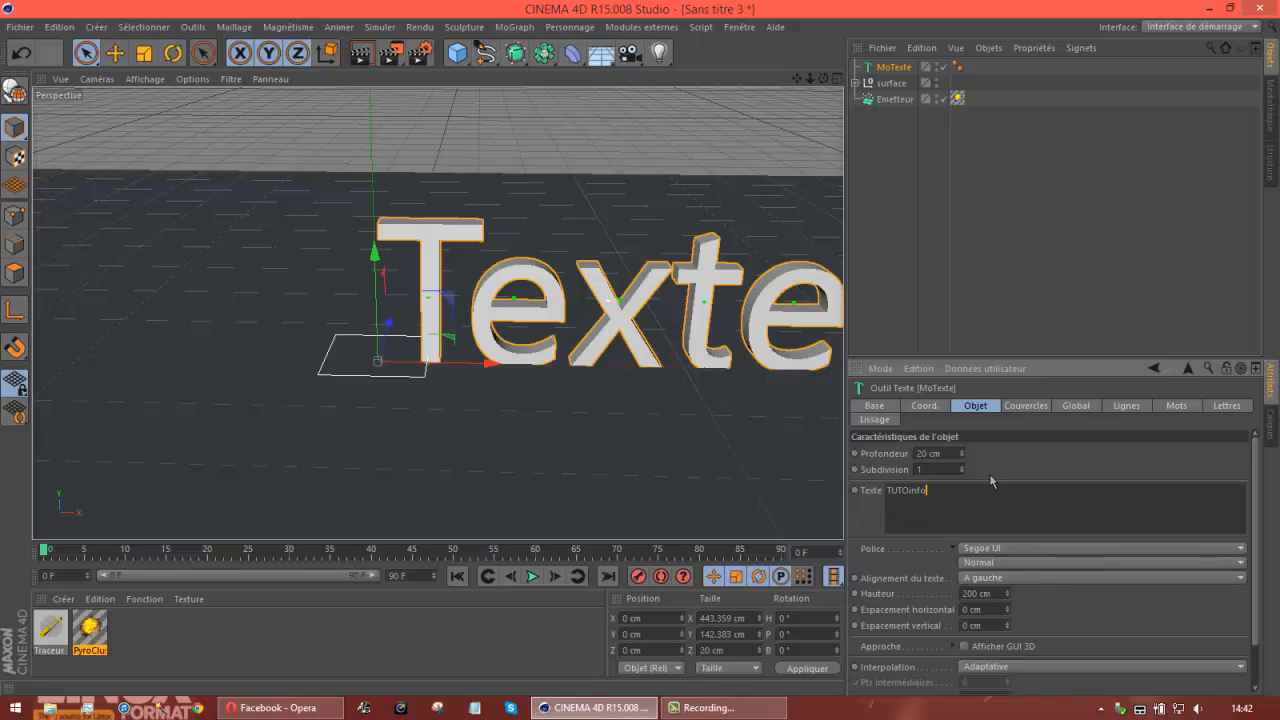
click(948, 453)
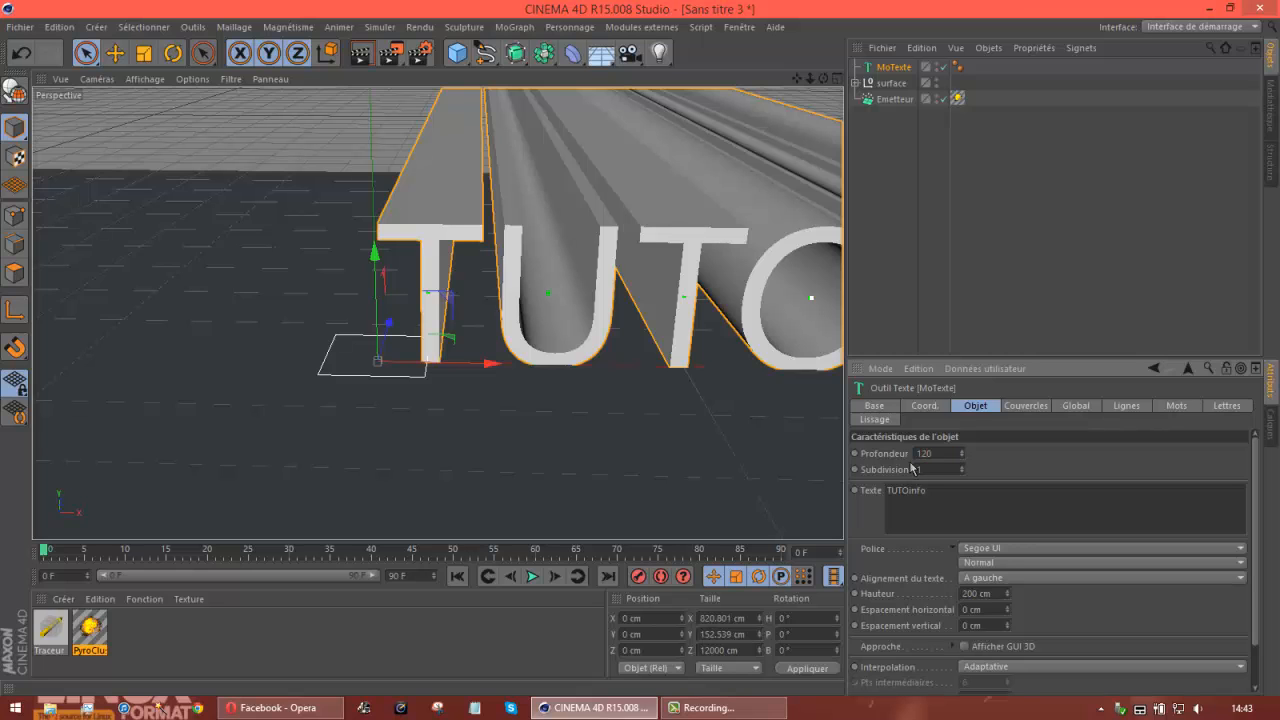
key(Return)
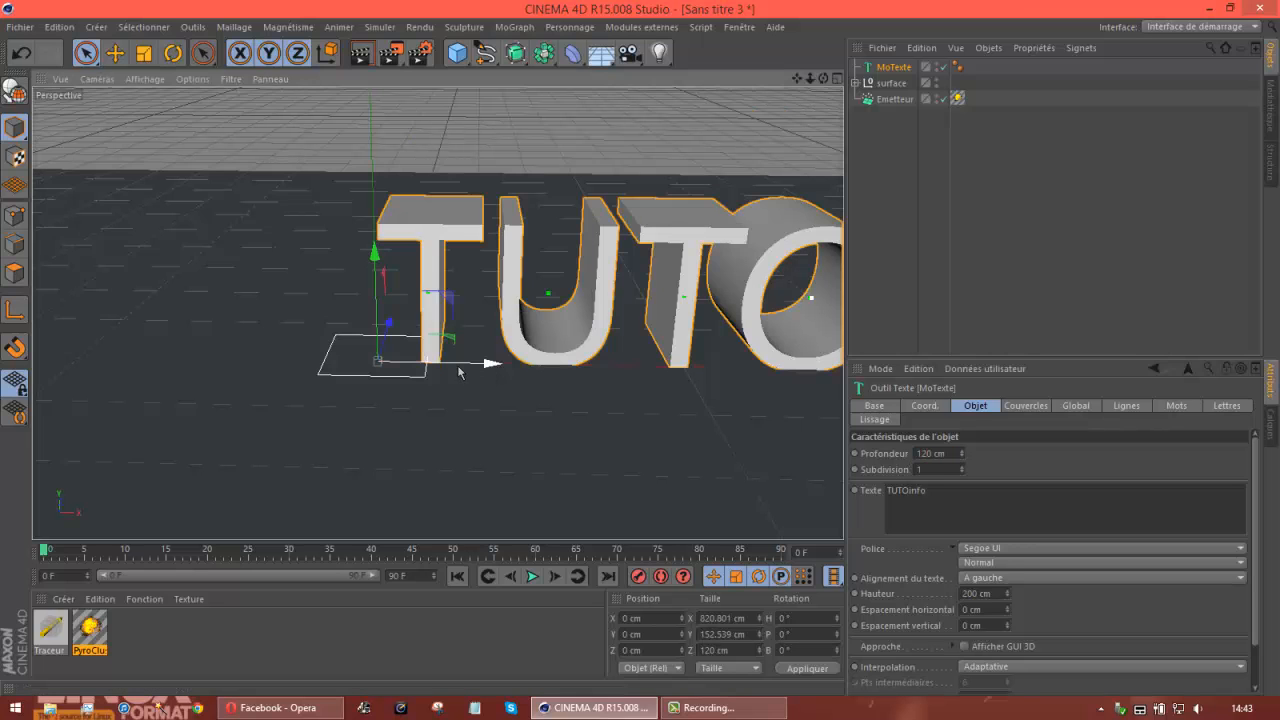
Move the MoTexte object to about X -104 cm and Z -38 cm, and check its placement over the emitter
drag(488, 363, 294, 333)
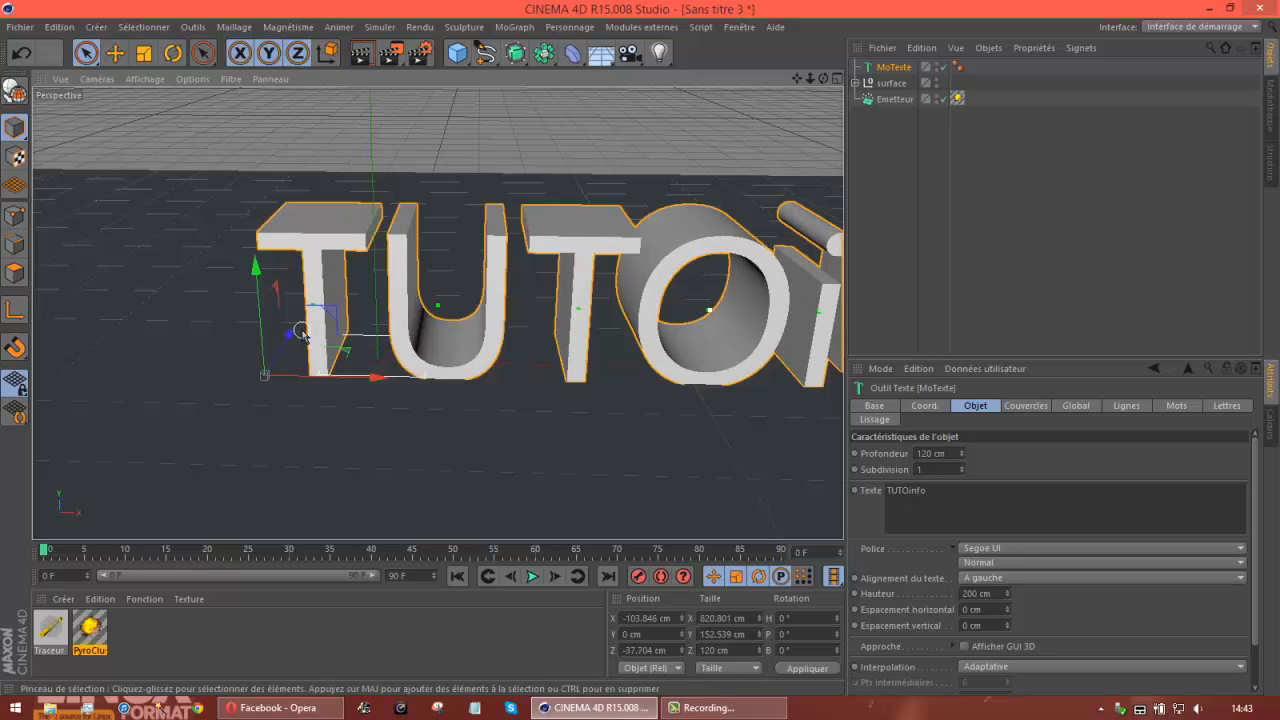
middle_click(301, 331)
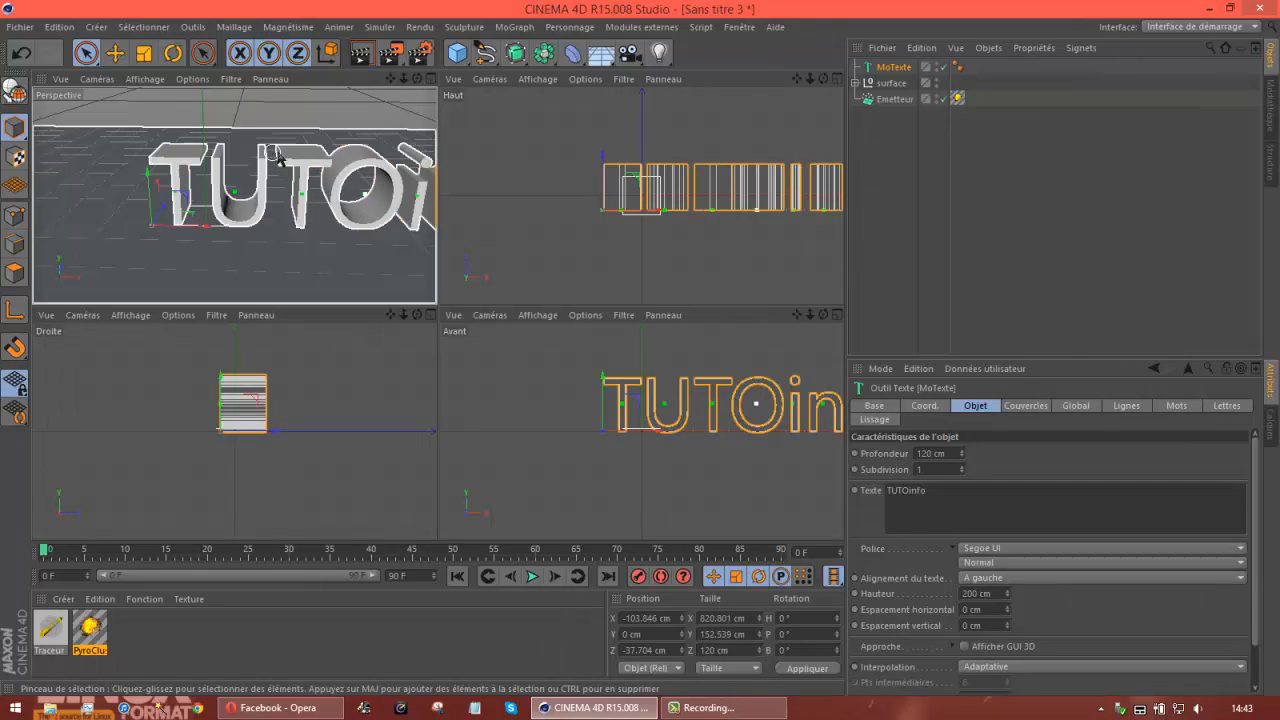
shift+click(291, 215)
middle_click(291, 217)
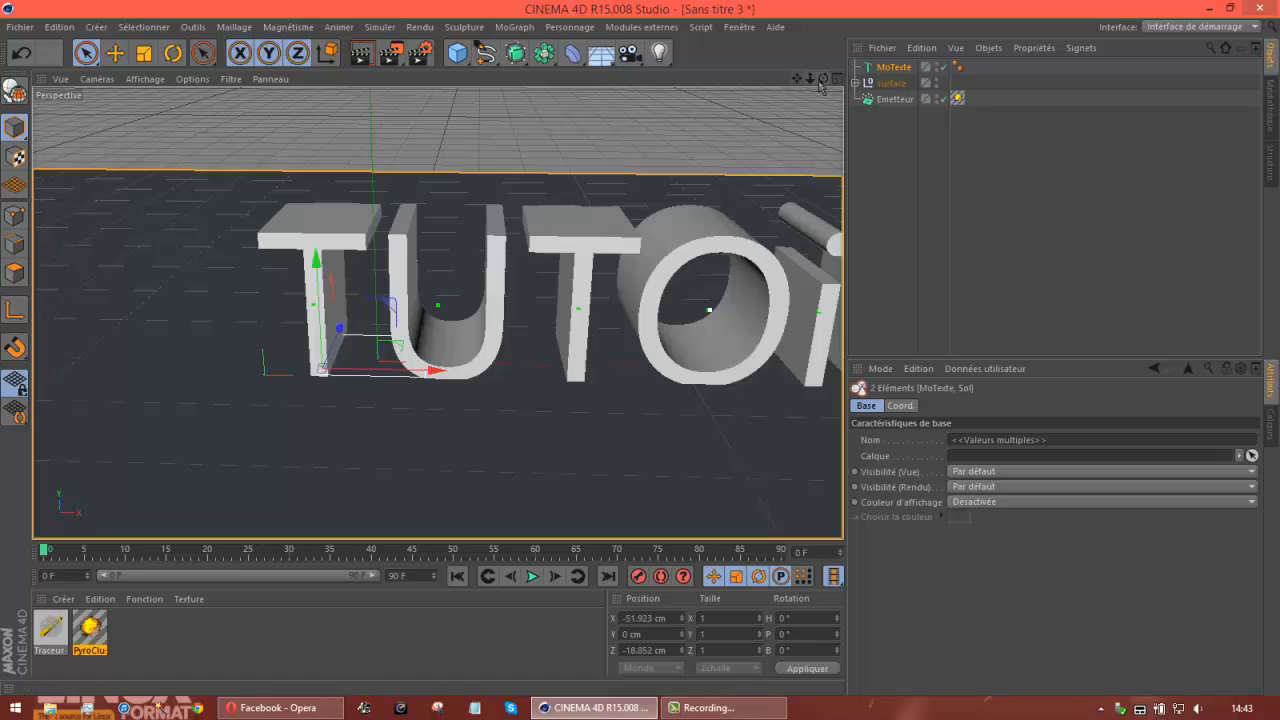
drag(823, 78, 560, 345)
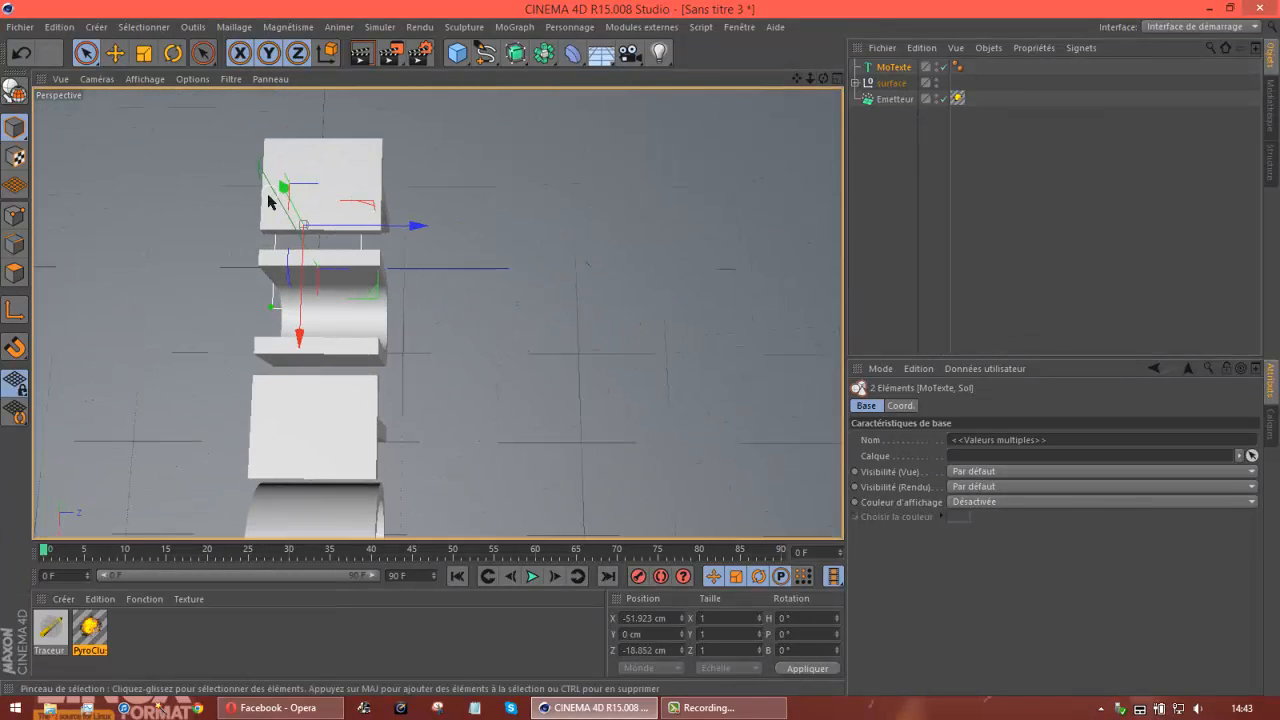
click(266, 158)
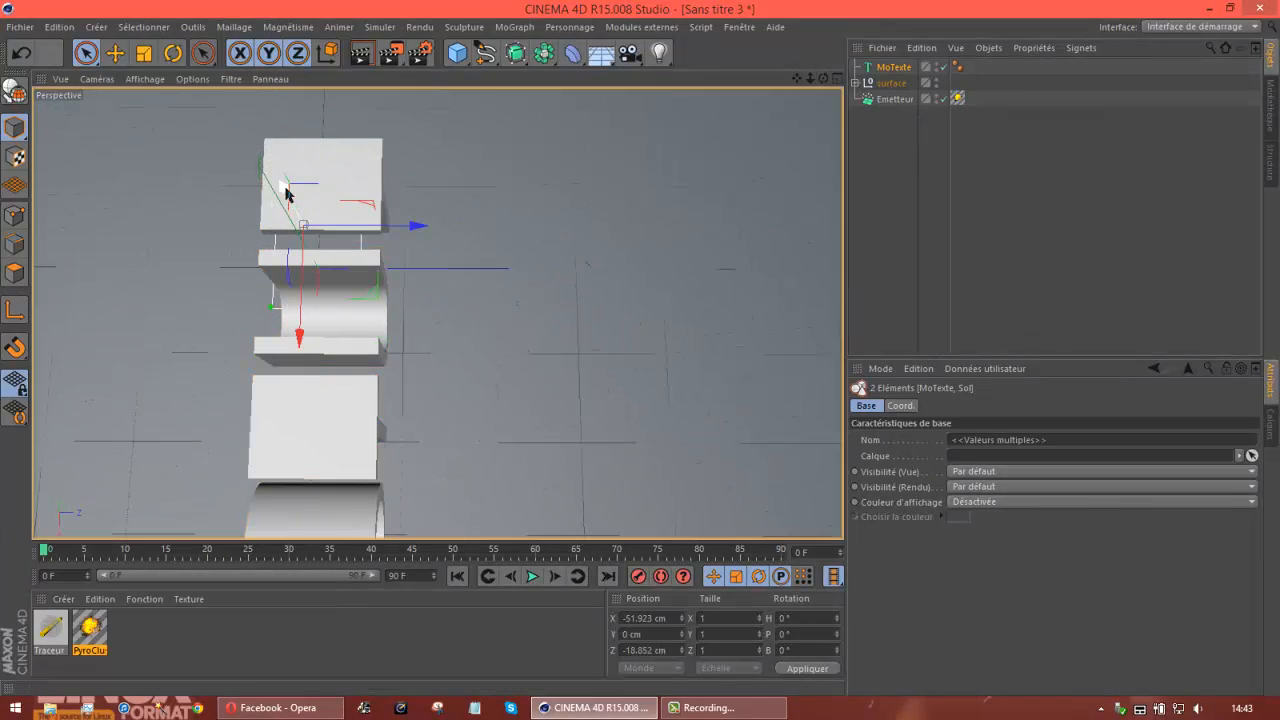
mouse_move(284, 188)
mouse_down()
mouse_move(270, 144)
mouse_move(288, 178)
mouse_up()
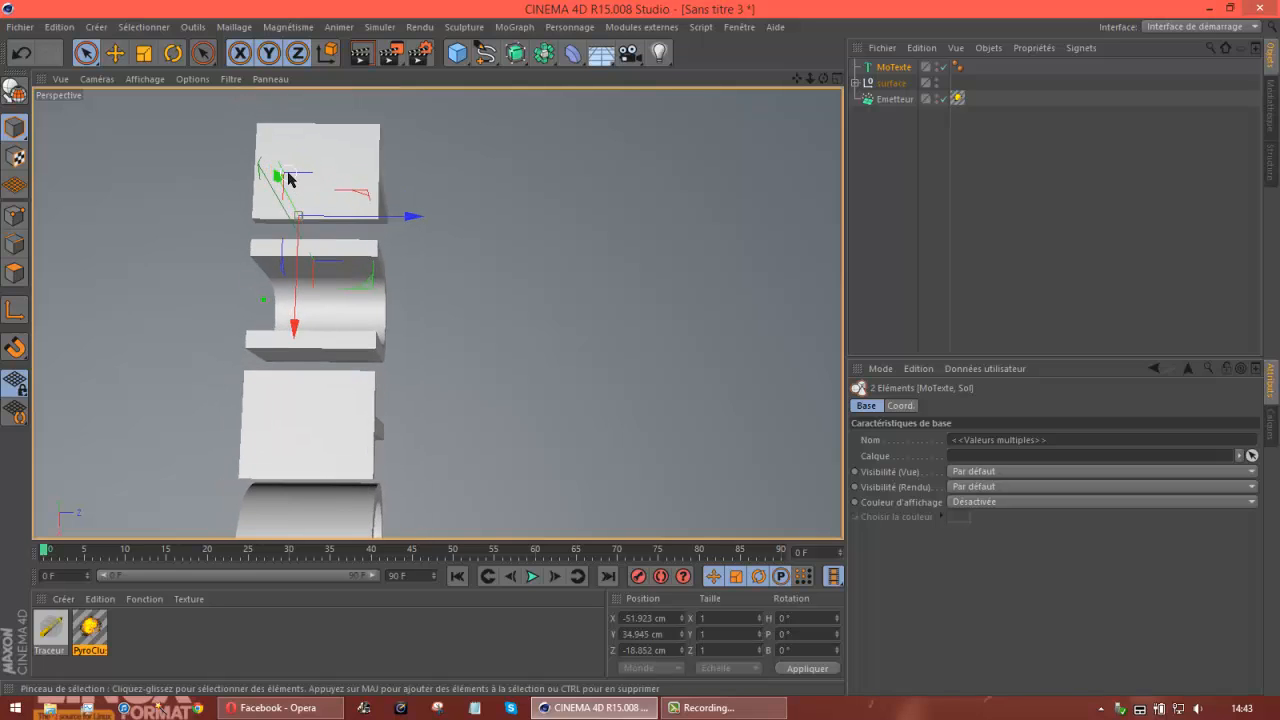
key(ctrl+z)
Move the Emetteur onto the top of the first T, at about X -49 cm, Y 143 cm and Z 20 cm
click(895, 98)
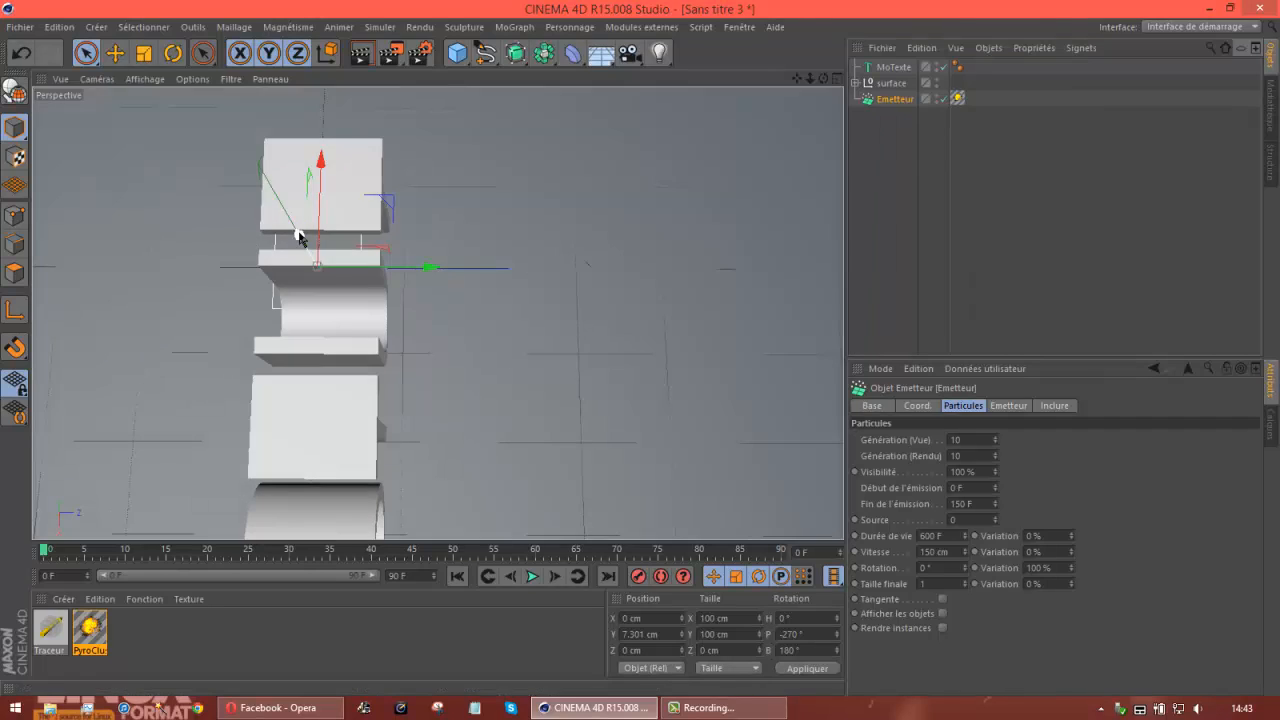
drag(300, 238, 294, 170)
drag(409, 228, 421, 231)
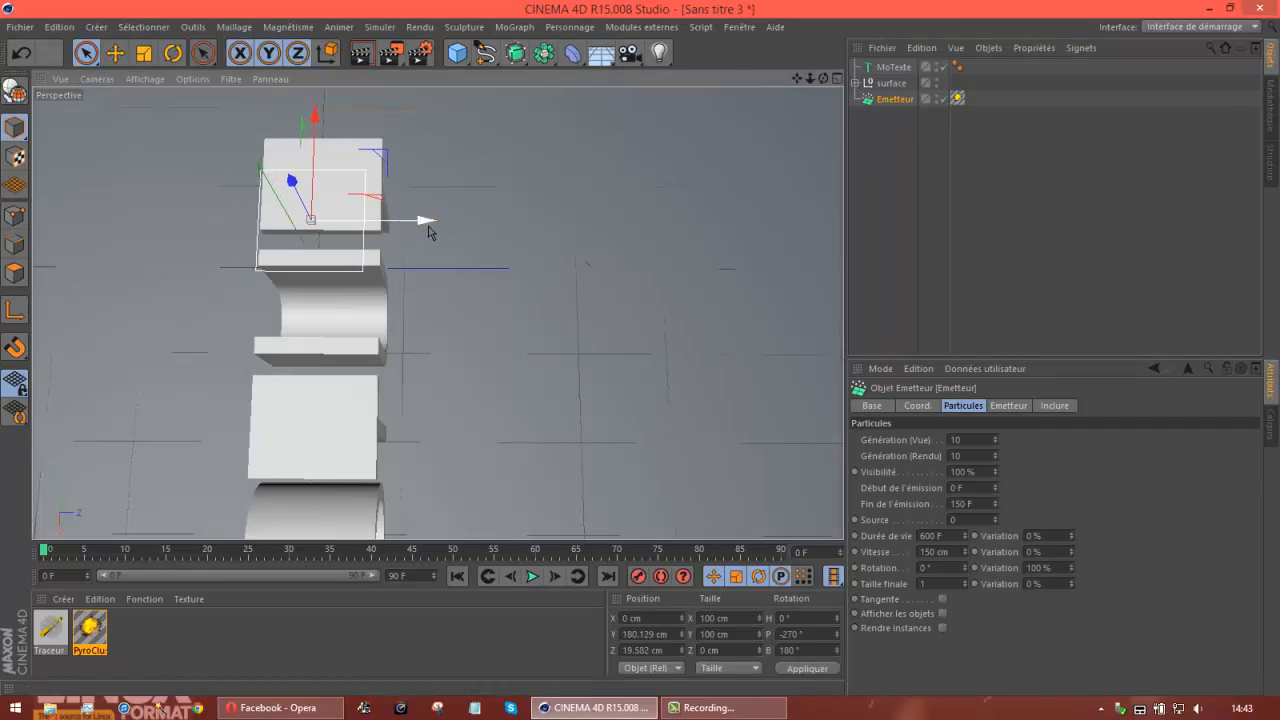
drag(321, 119, 332, 78)
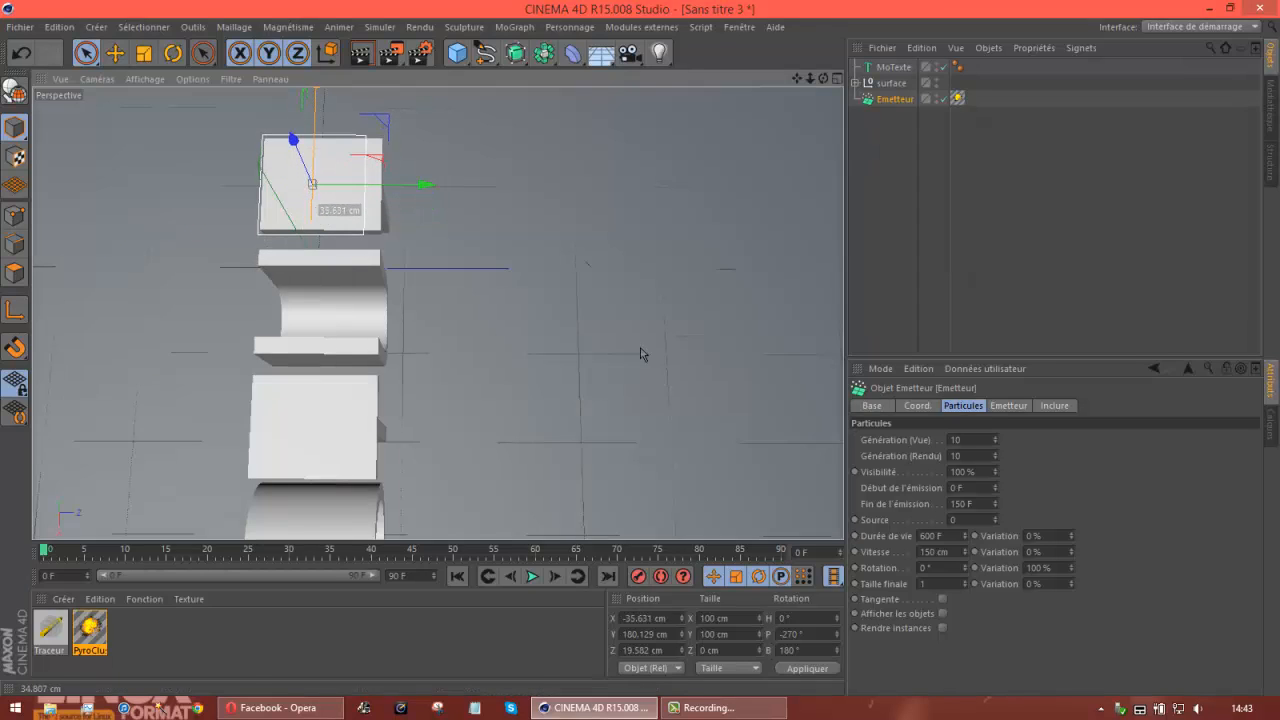
drag(823, 78, 586, 282)
drag(362, 118, 354, 152)
drag(249, 214, 244, 218)
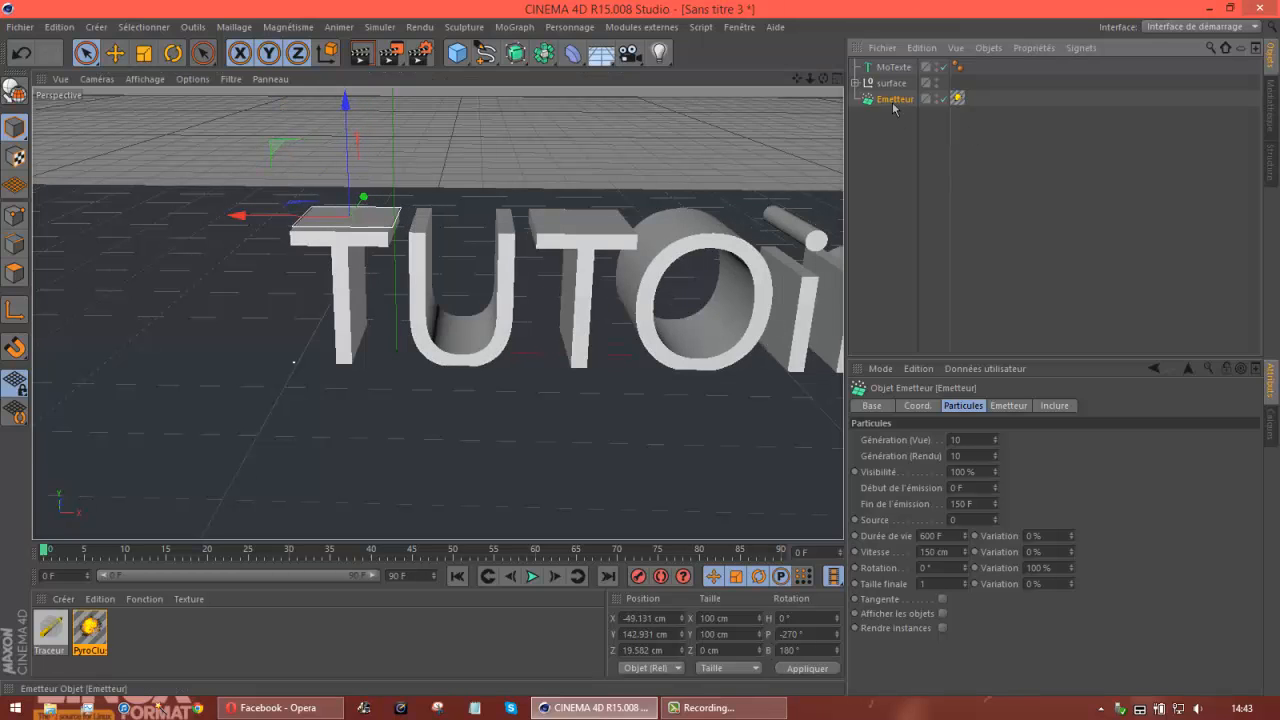
Duplicate the emitter and move the copy along X to about 73 cm, over the letter U
key(ctrl+c)
key(ctrl+v)
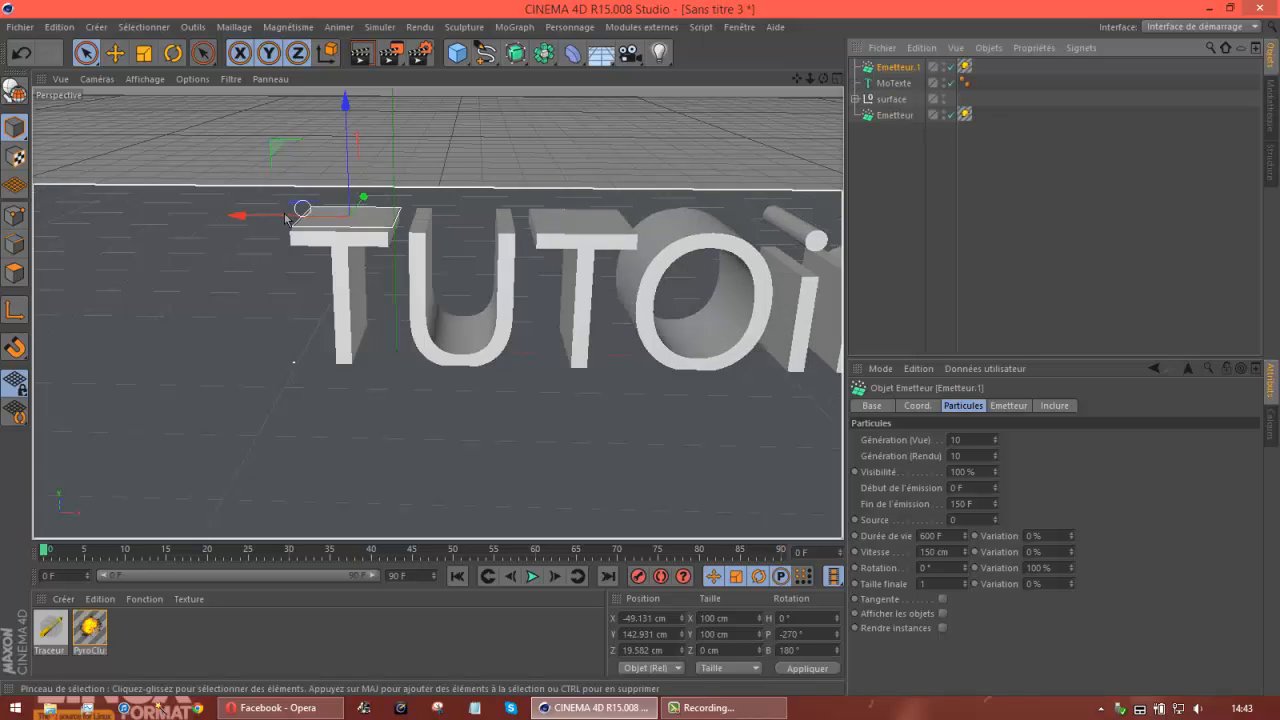
drag(246, 218, 368, 218)
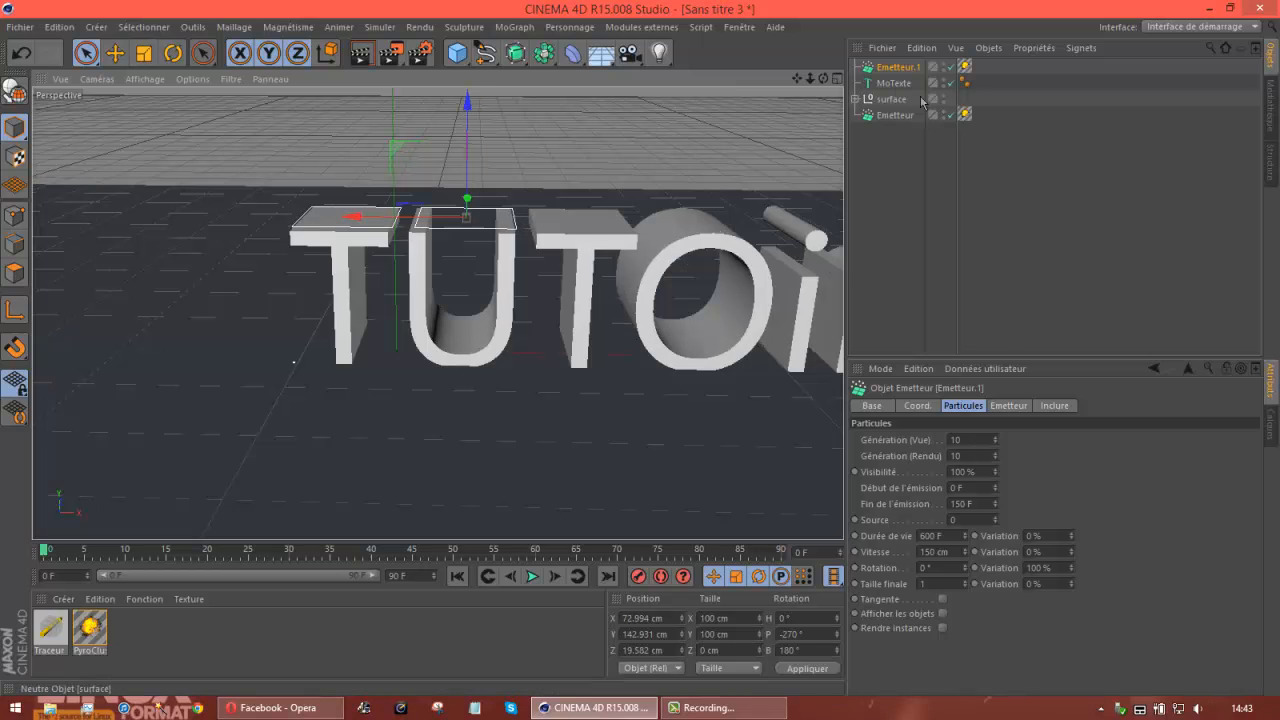
Lower the Sol object inside the surface group to about Y -5 cm, and collapse the group
click(408, 252)
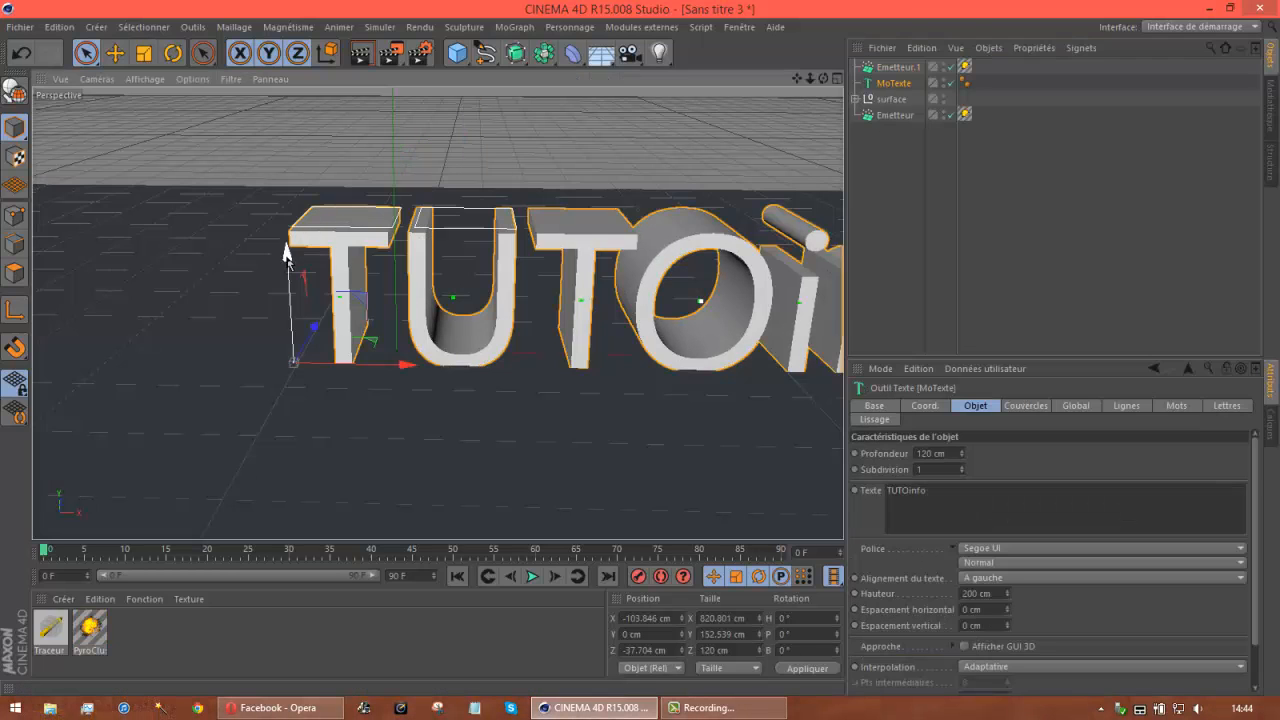
drag(287, 262, 286, 259)
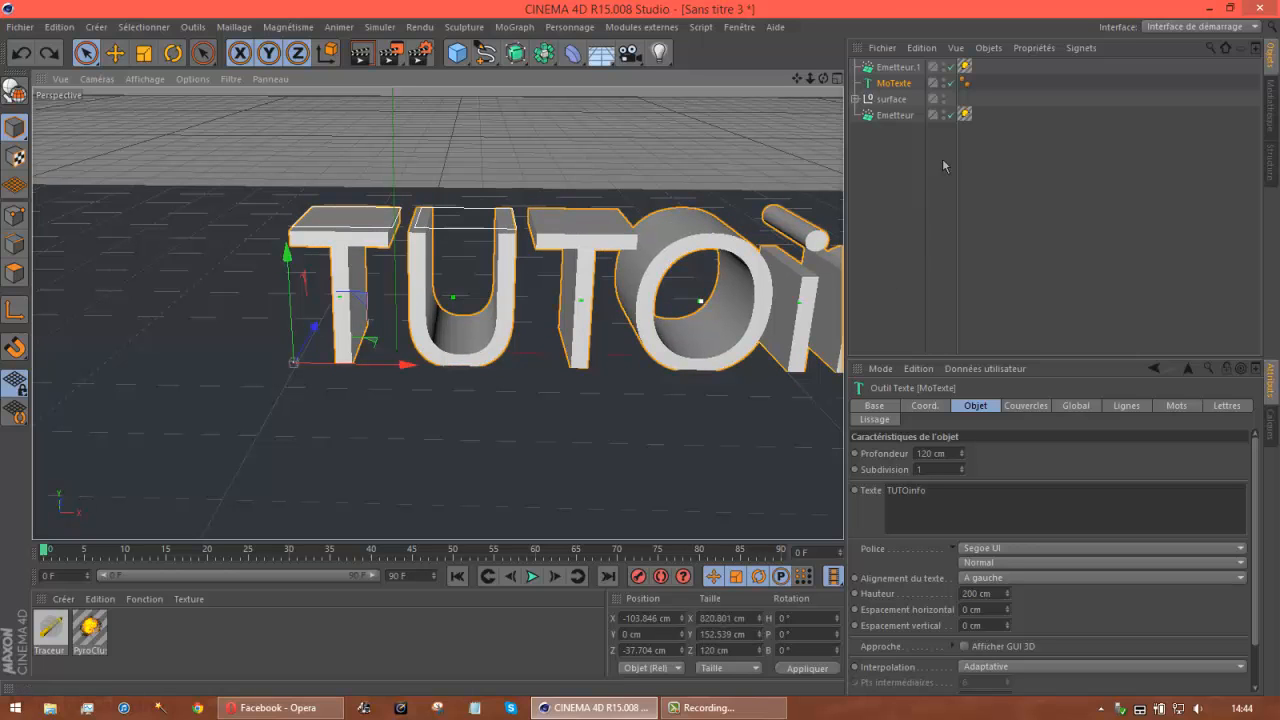
click(856, 100)
click(891, 115)
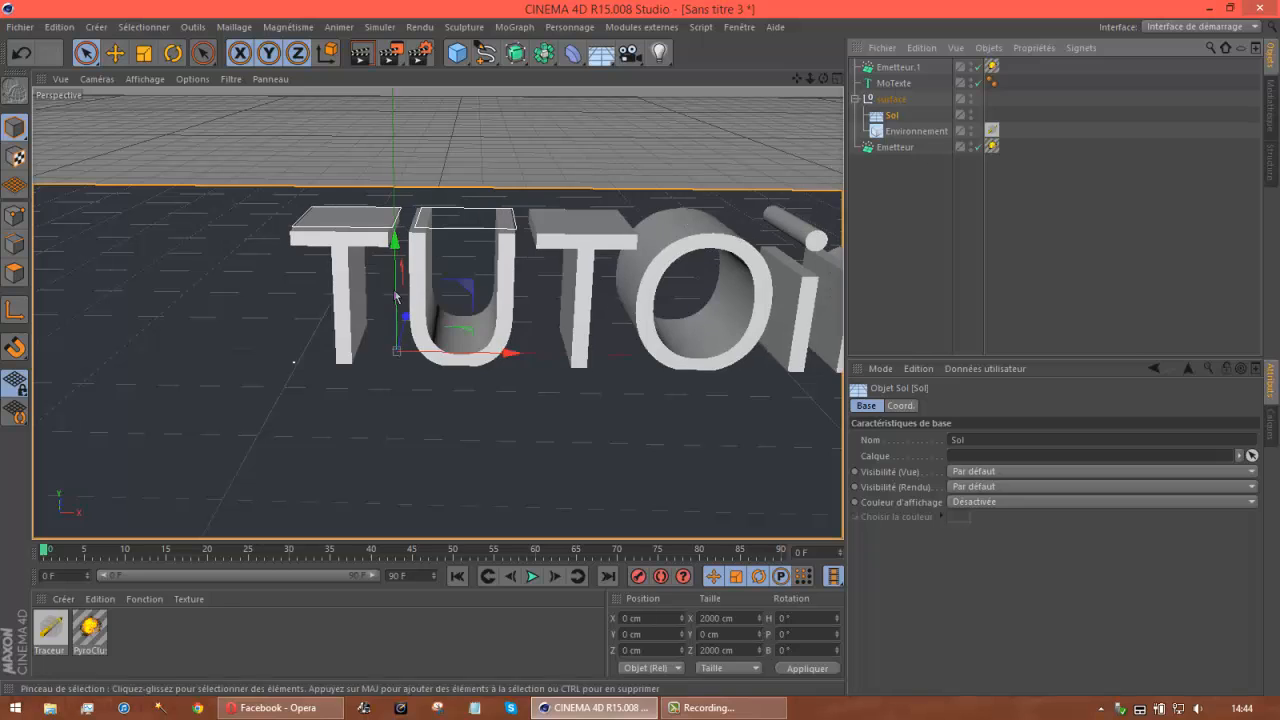
drag(397, 250, 397, 255)
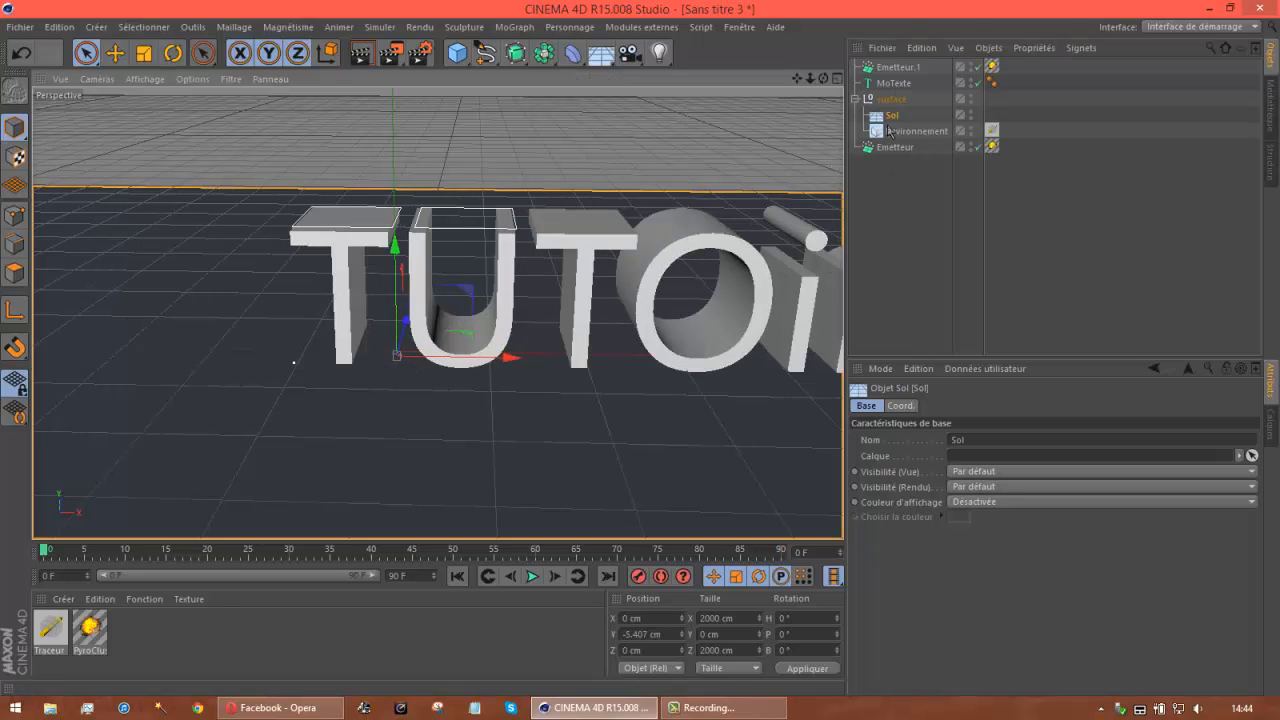
click(856, 100)
Lower Emetteur.1 into the bottom curve of the U, at about Y 24 cm
click(897, 66)
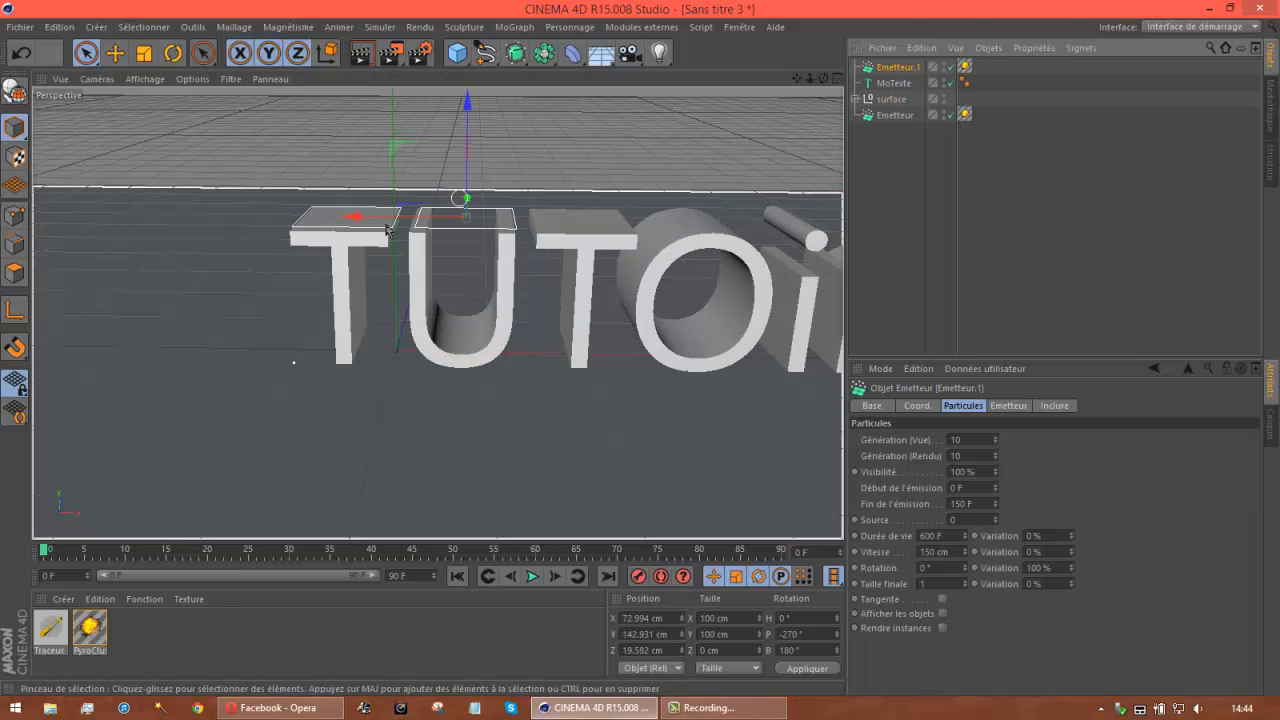
drag(468, 112, 449, 222)
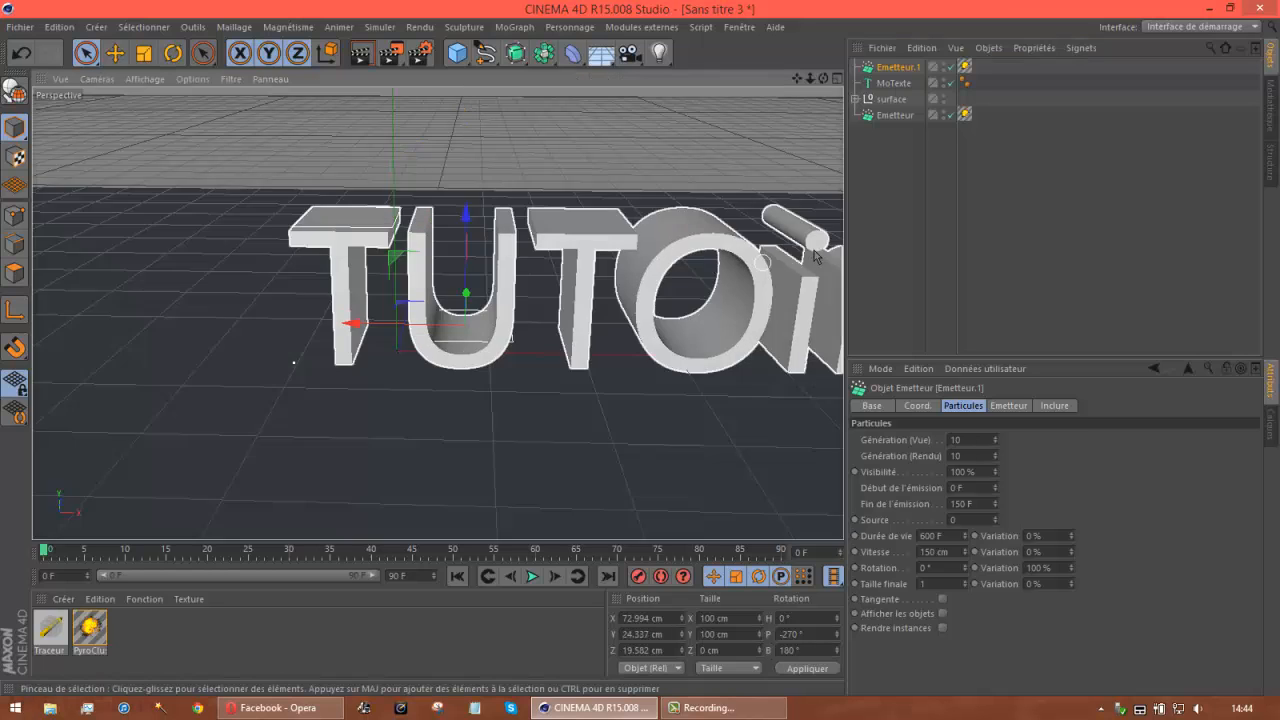
Duplicate Emetteur.1 and place the copy on top of the second T, at about X 192 cm and Y 145 cm
scroll(762, 182, down, 2)
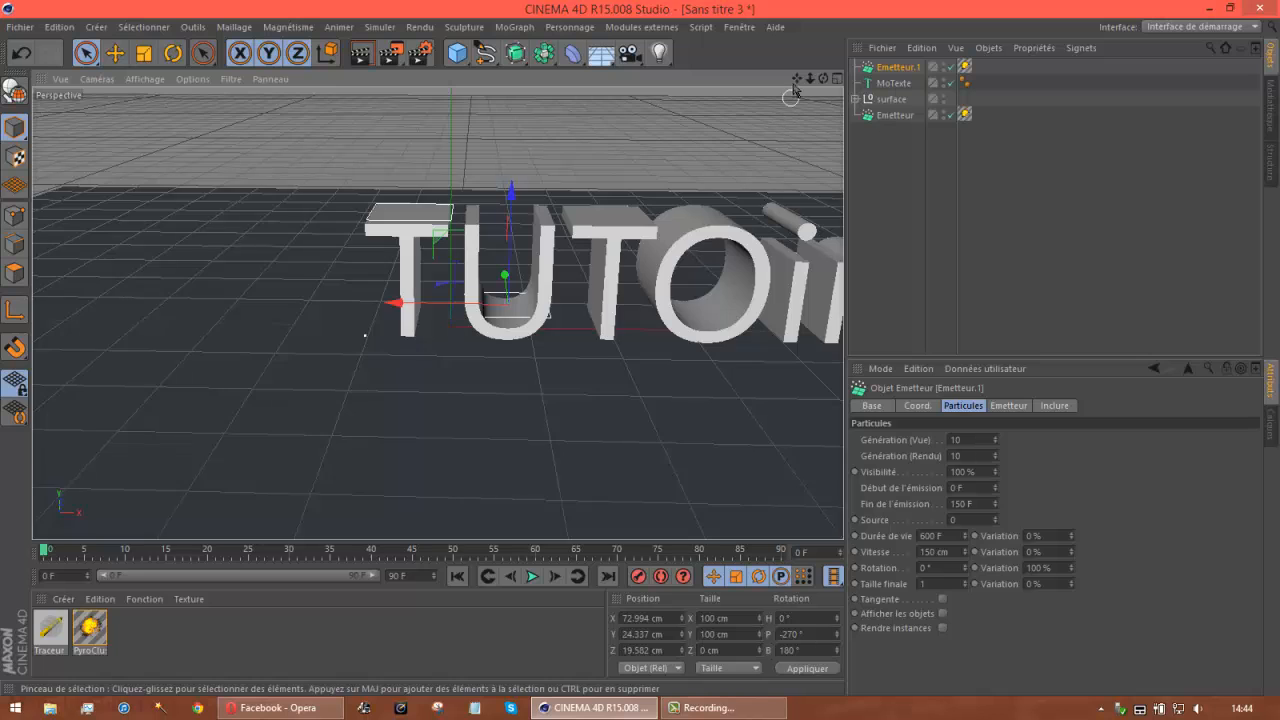
alt+middle_drag(763, 345, 565, 354)
click(897, 68)
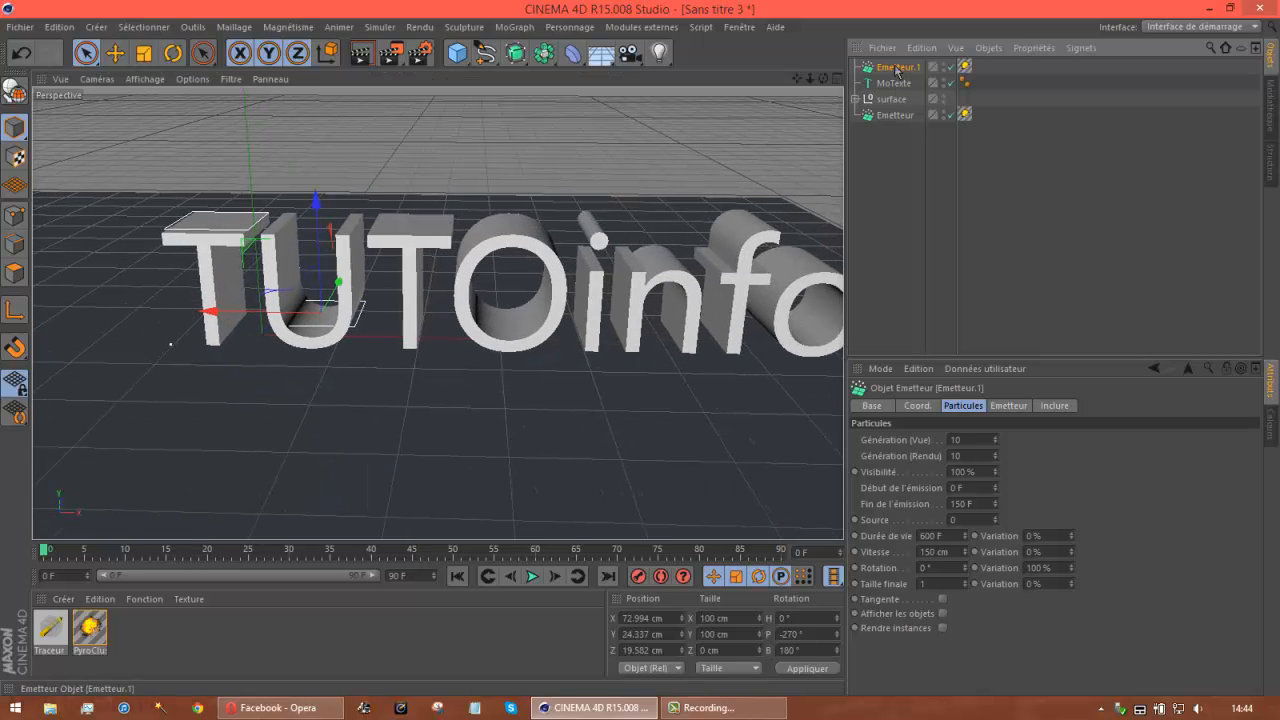
key(ctrl+c)
key(ctrl+v)
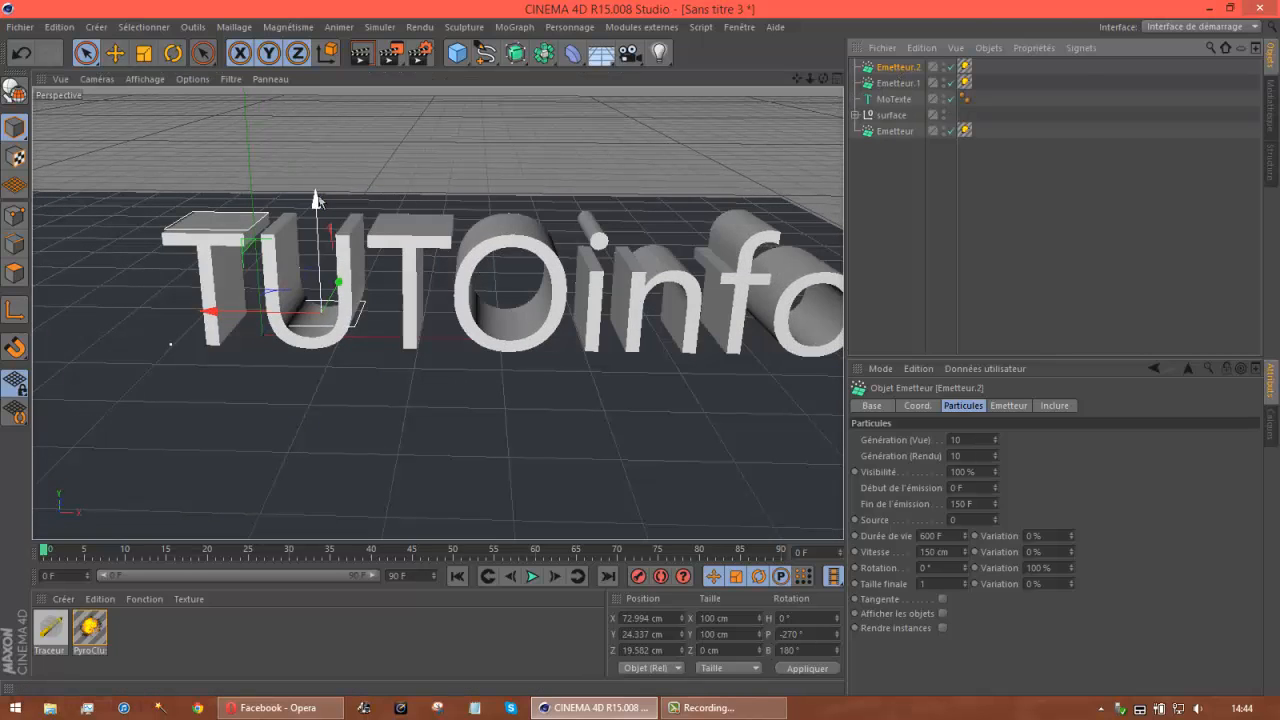
drag(315, 200, 322, 76)
drag(196, 209, 308, 206)
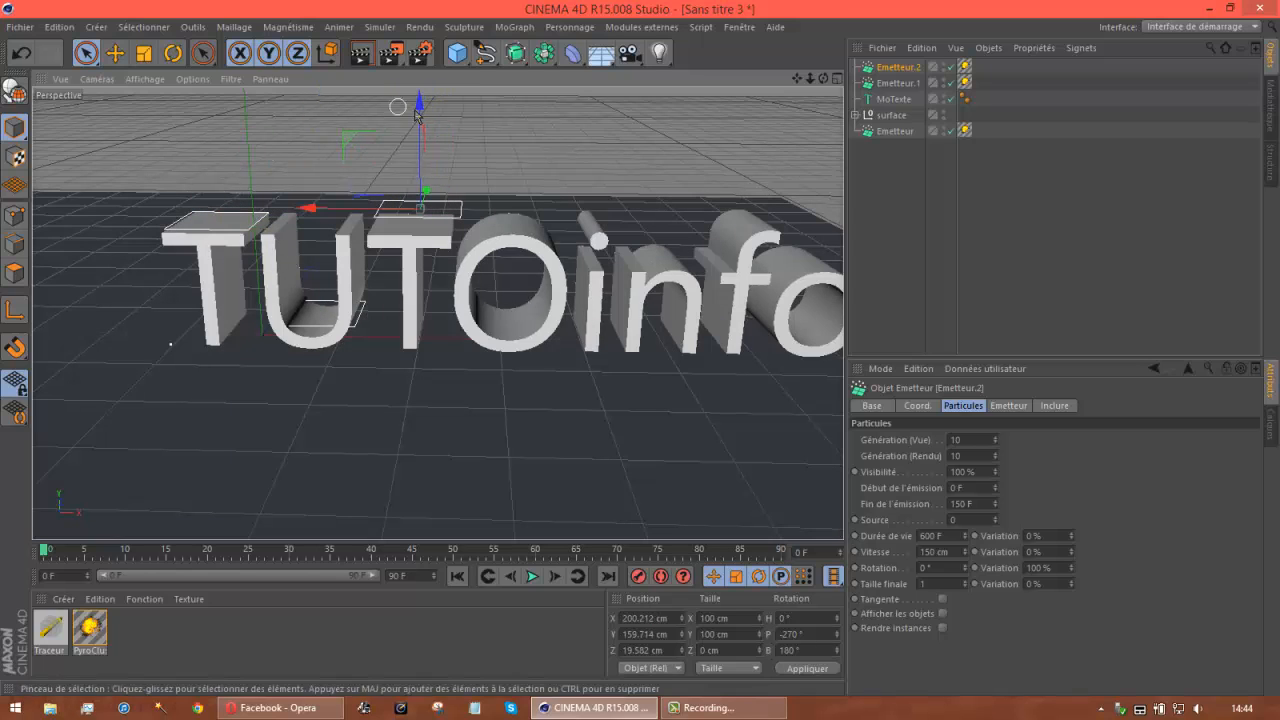
drag(416, 116, 408, 132)
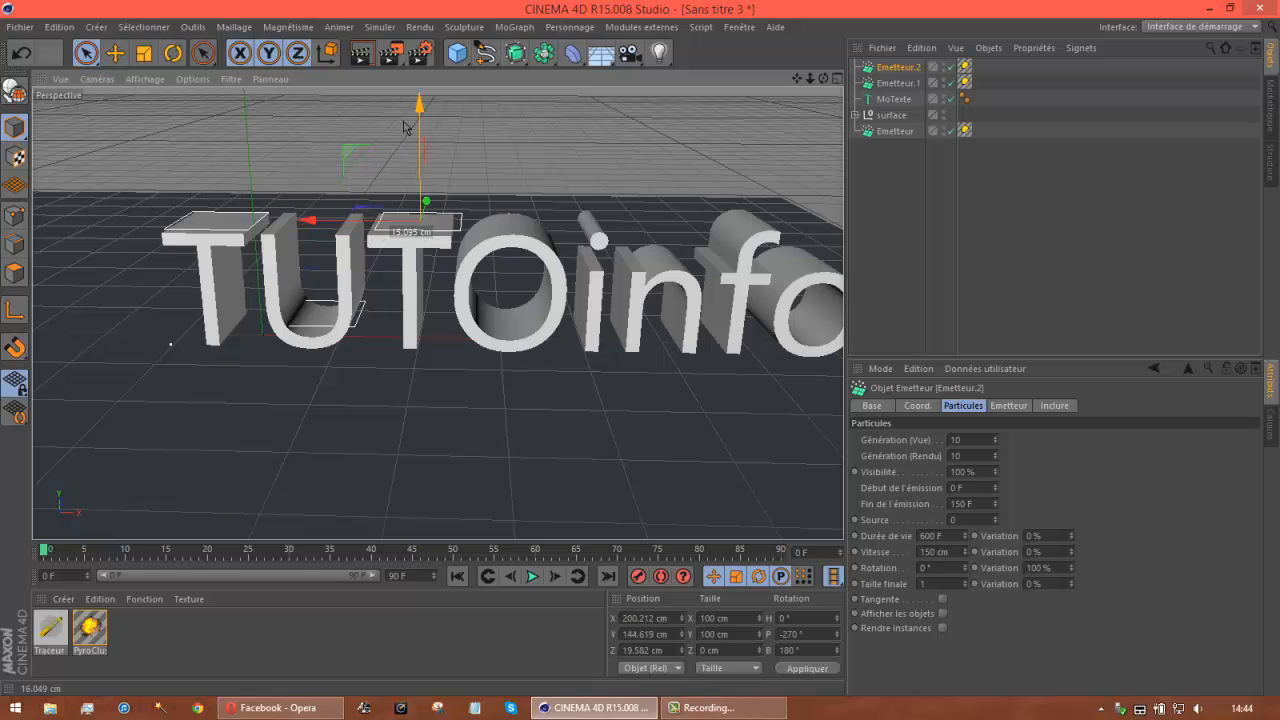
drag(309, 219, 301, 220)
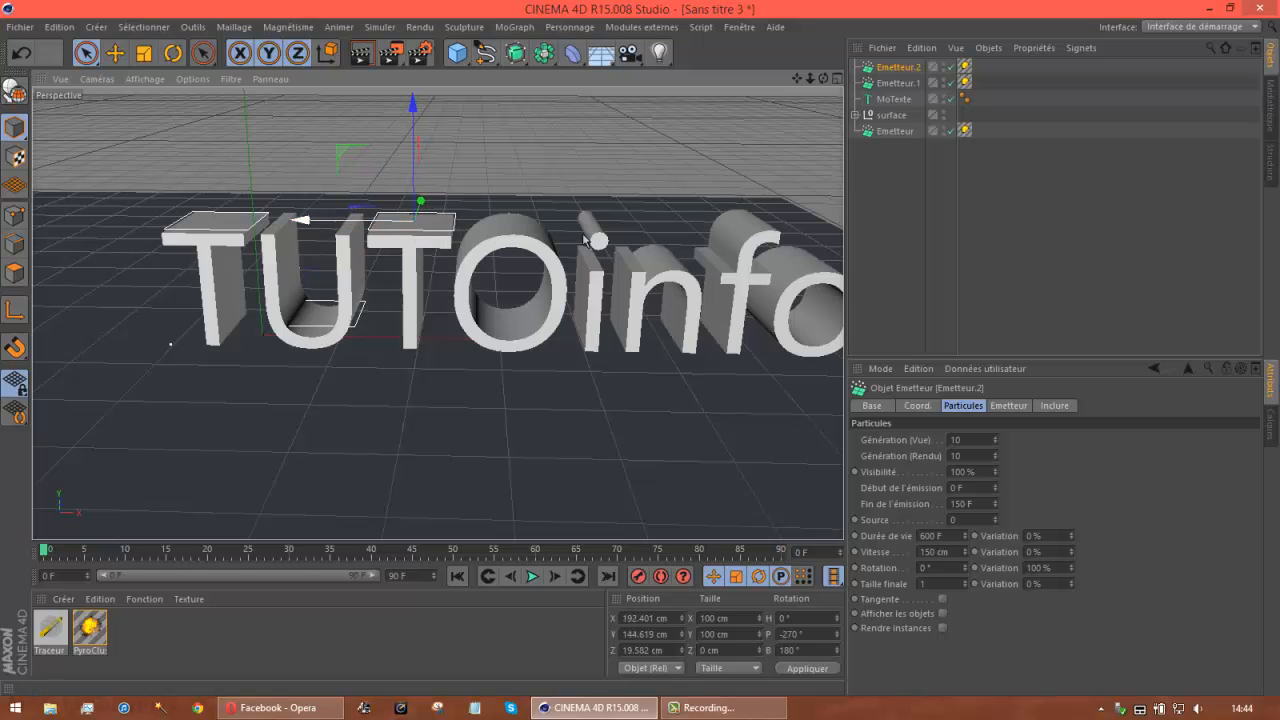
Duplicate Emetteur.2 and move the copy along X to about 311 cm, on top of the letter O
key(ctrl+c)
key(ctrl+v)
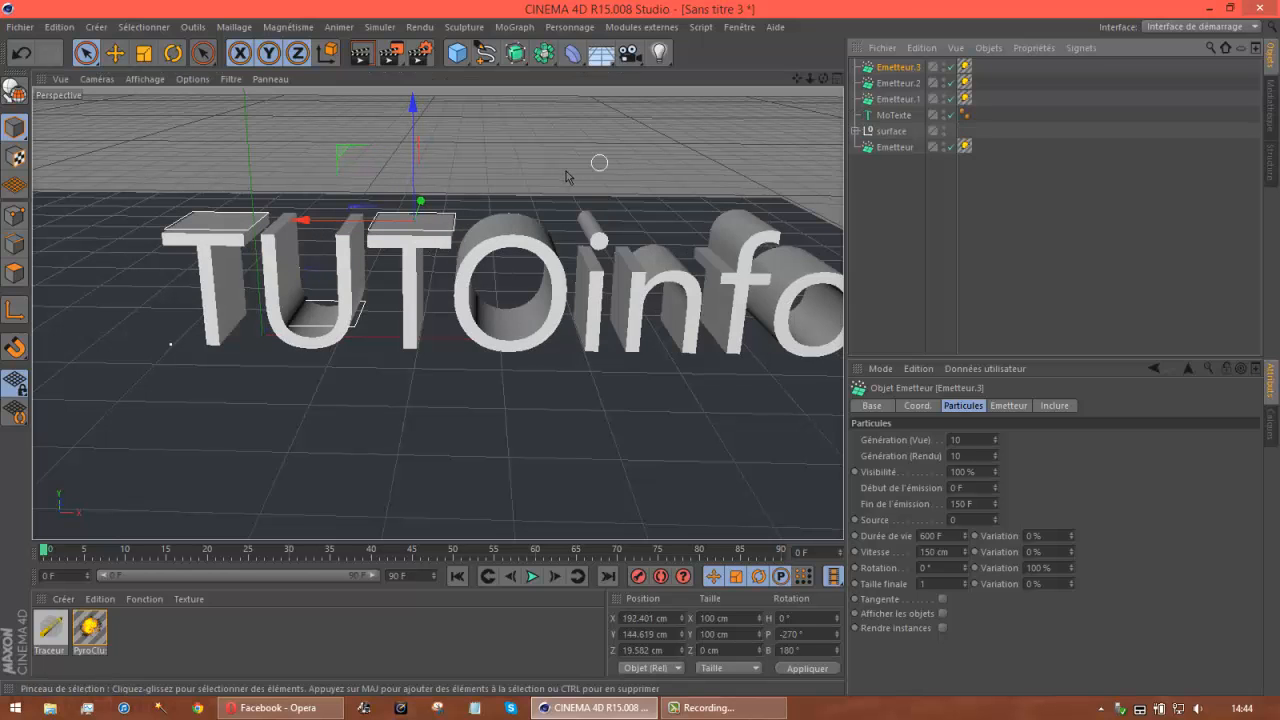
drag(300, 221, 430, 237)
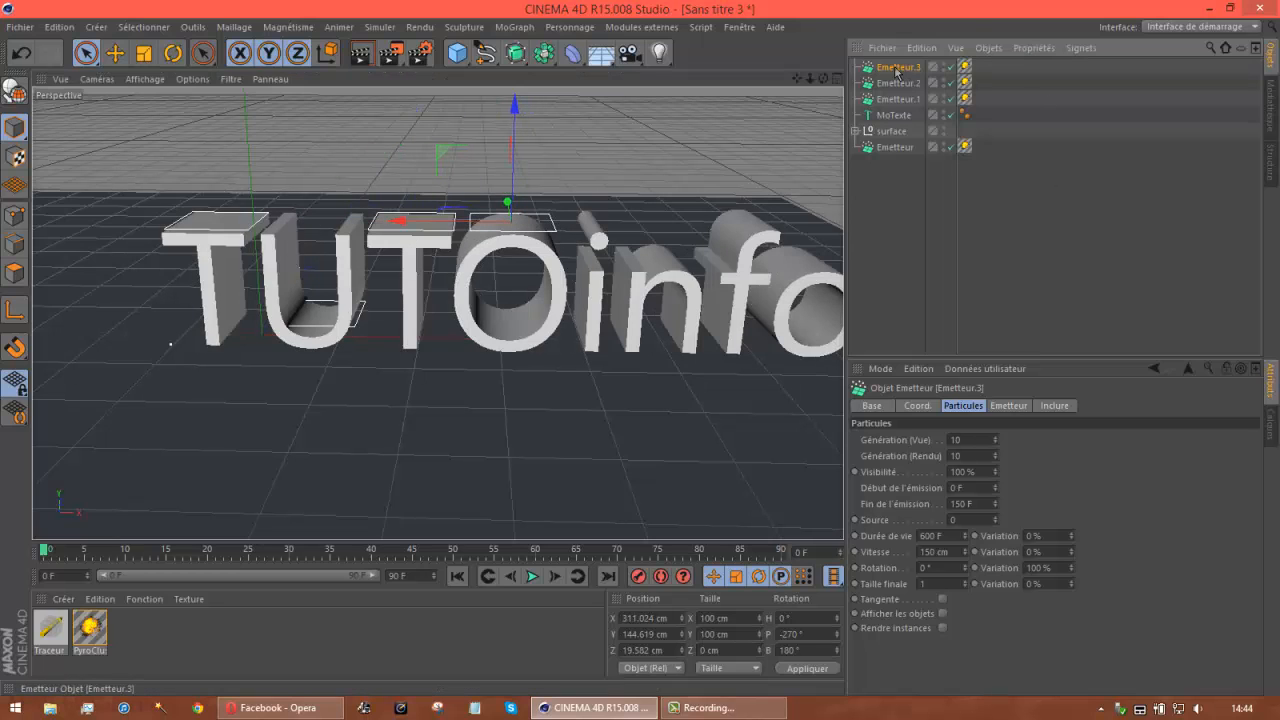
Duplicate Emetteur.3 and place the copy over the letters i and n, at about X 465 cm and Y 114 cm
key(ctrl+c)
key(ctrl+v)
drag(405, 223, 530, 245)
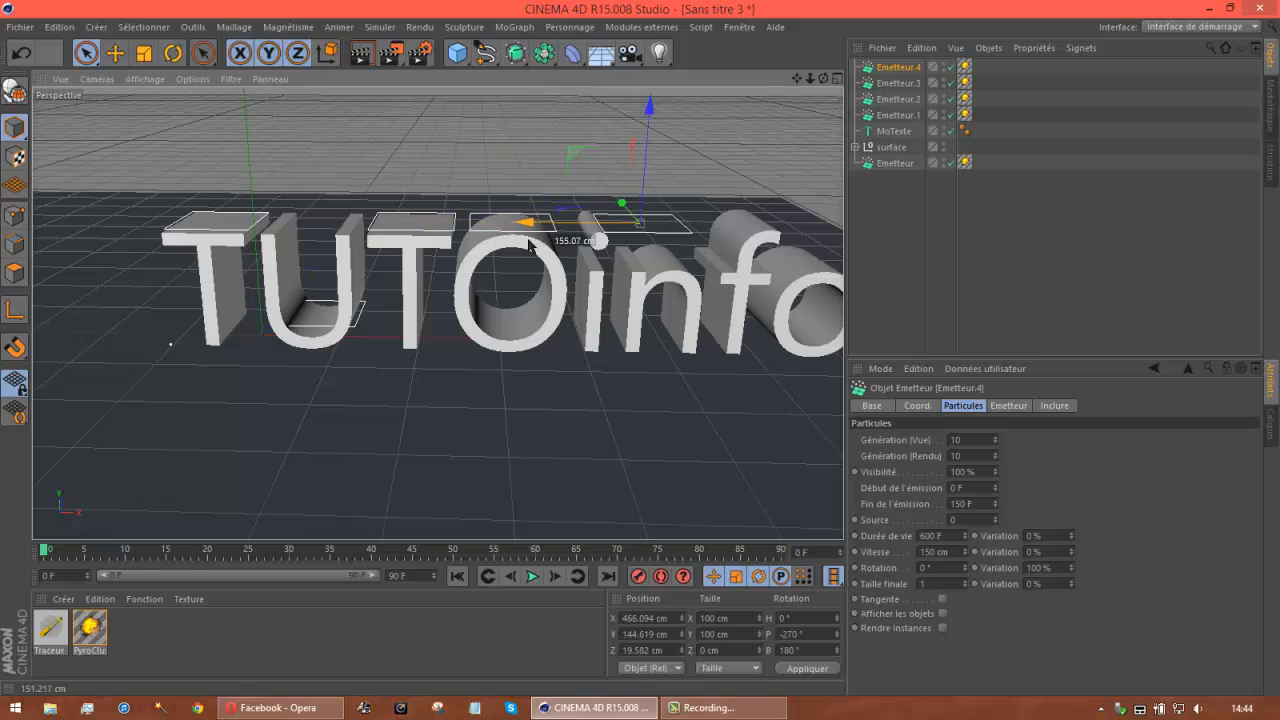
drag(648, 112, 647, 142)
Duplicate Emetteur.4, move the copy along X to about 634 cm over the letters f and o, and deselect it
key(ctrl+c)
key(ctrl+v)
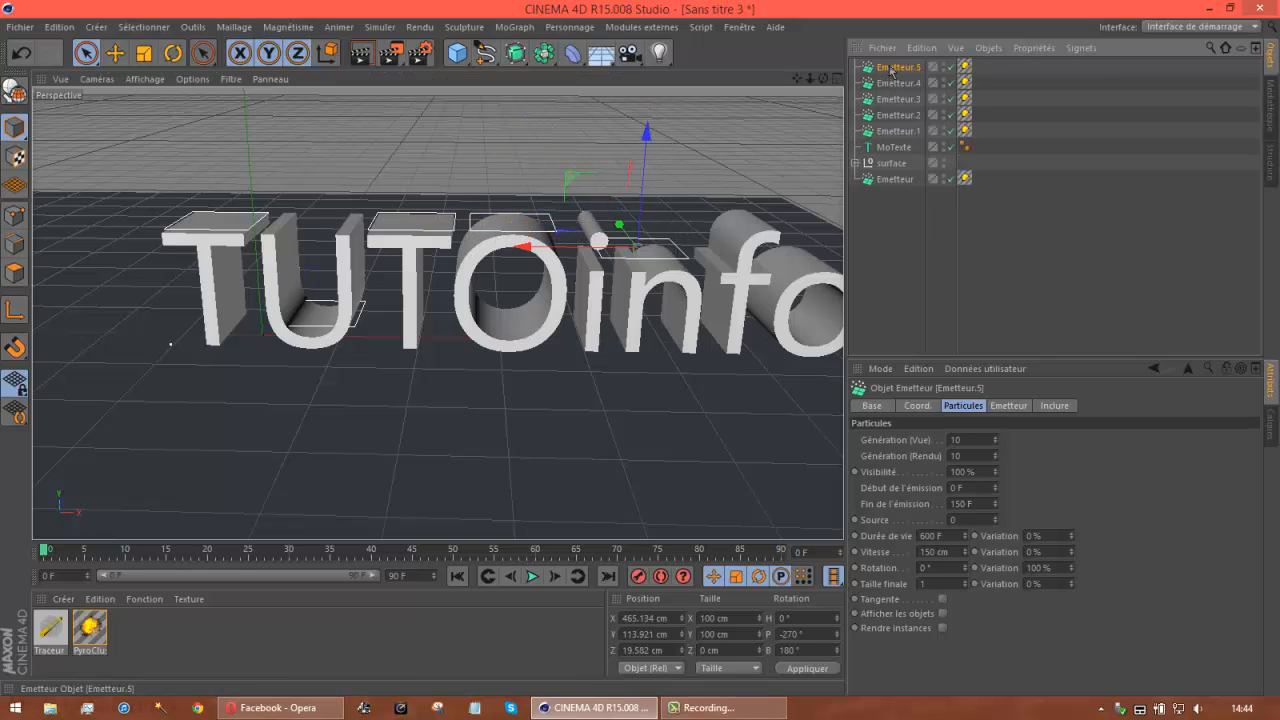
drag(528, 252, 665, 265)
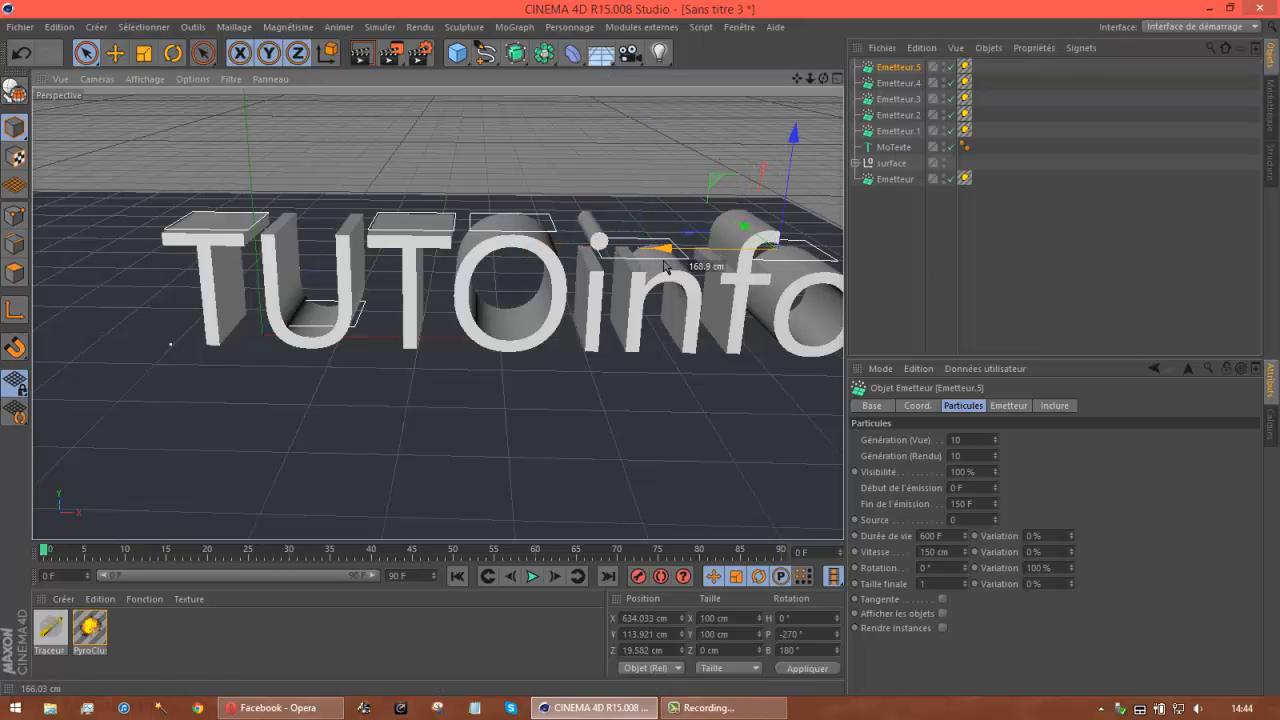
click(889, 240)
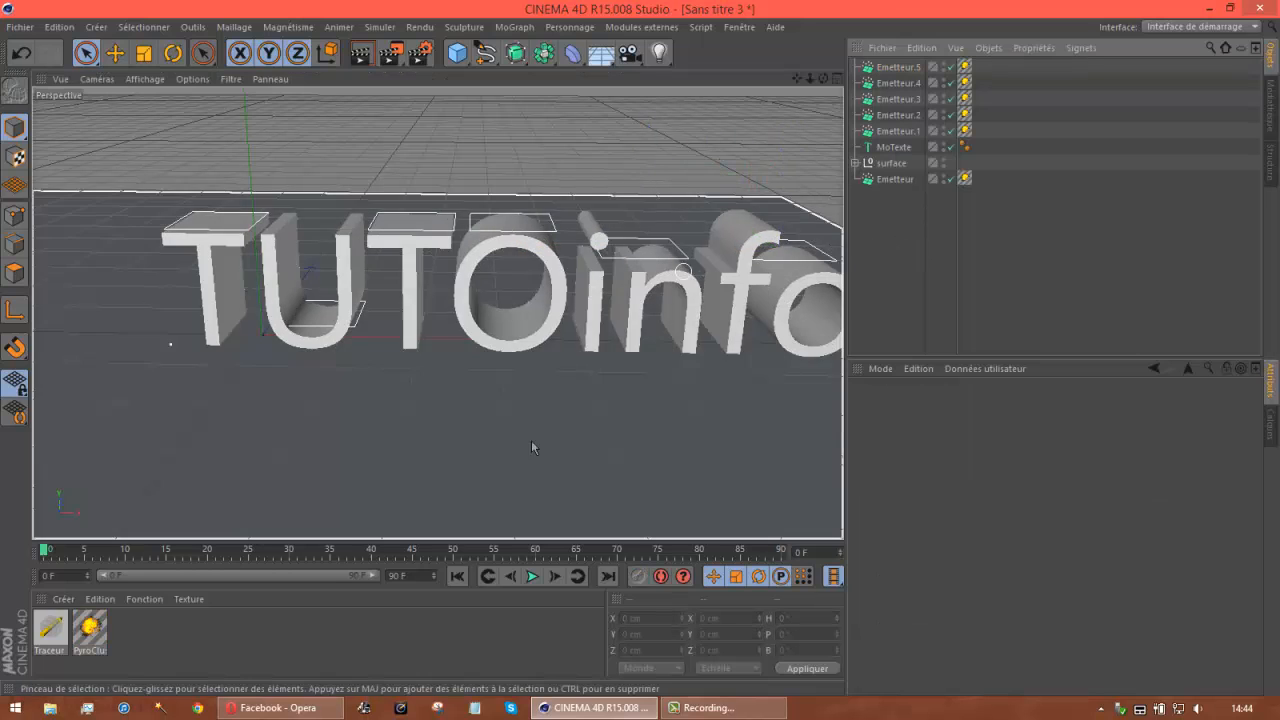
Play the particle animation up to frame 31 and render the perspective view
click(533, 576)
click(362, 52)
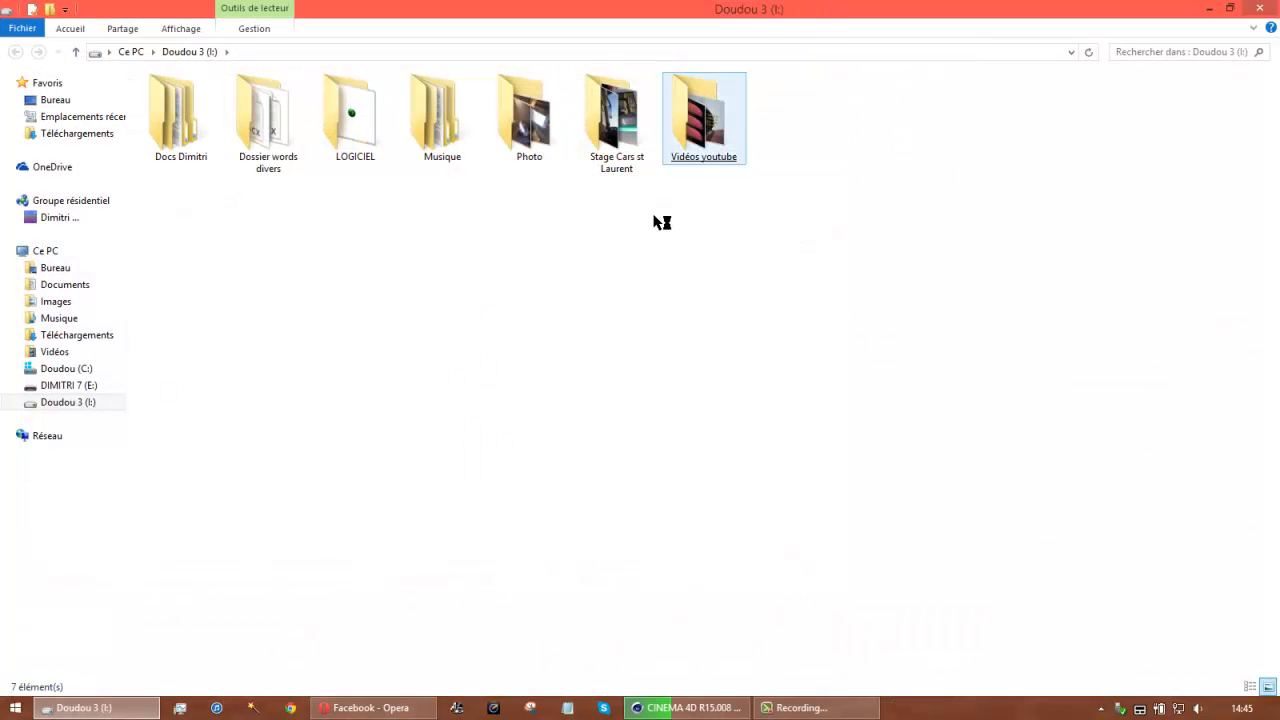
Open a video from the Pour montage folder inside Vidéos youtube, try to play it in VLC, and close the player
click(692, 140)
double_click(385, 168)
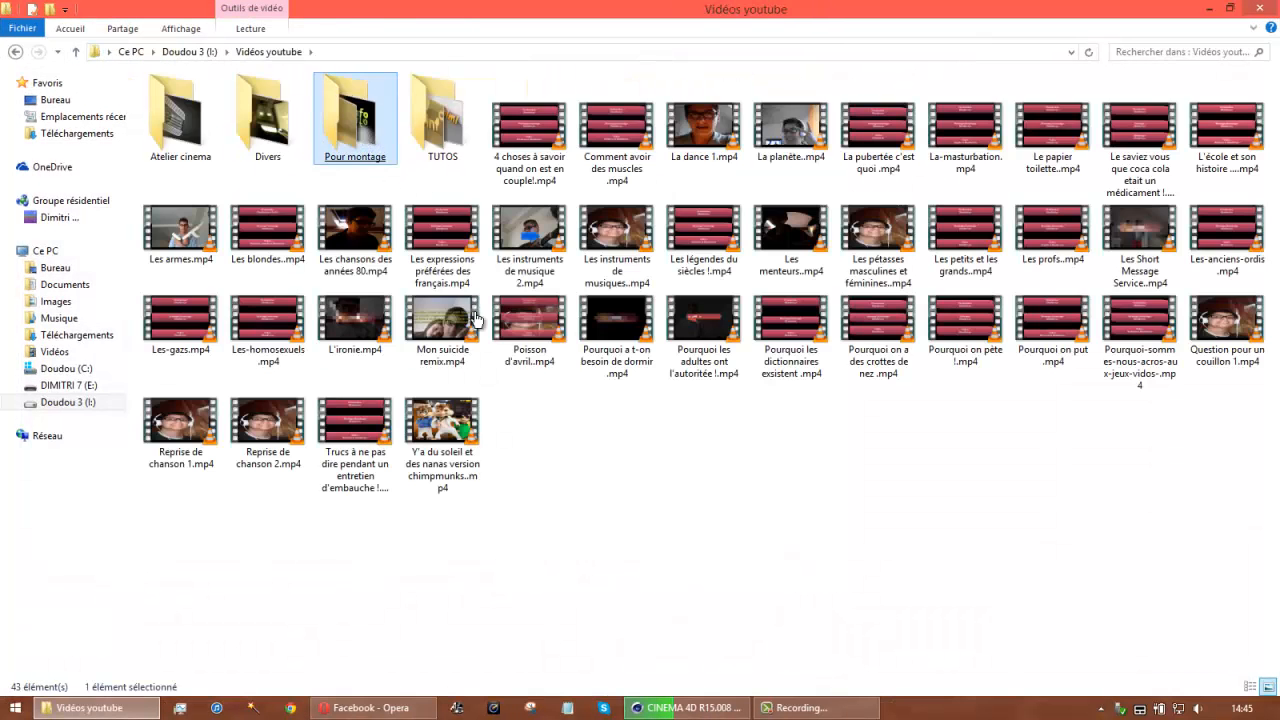
double_click(878, 195)
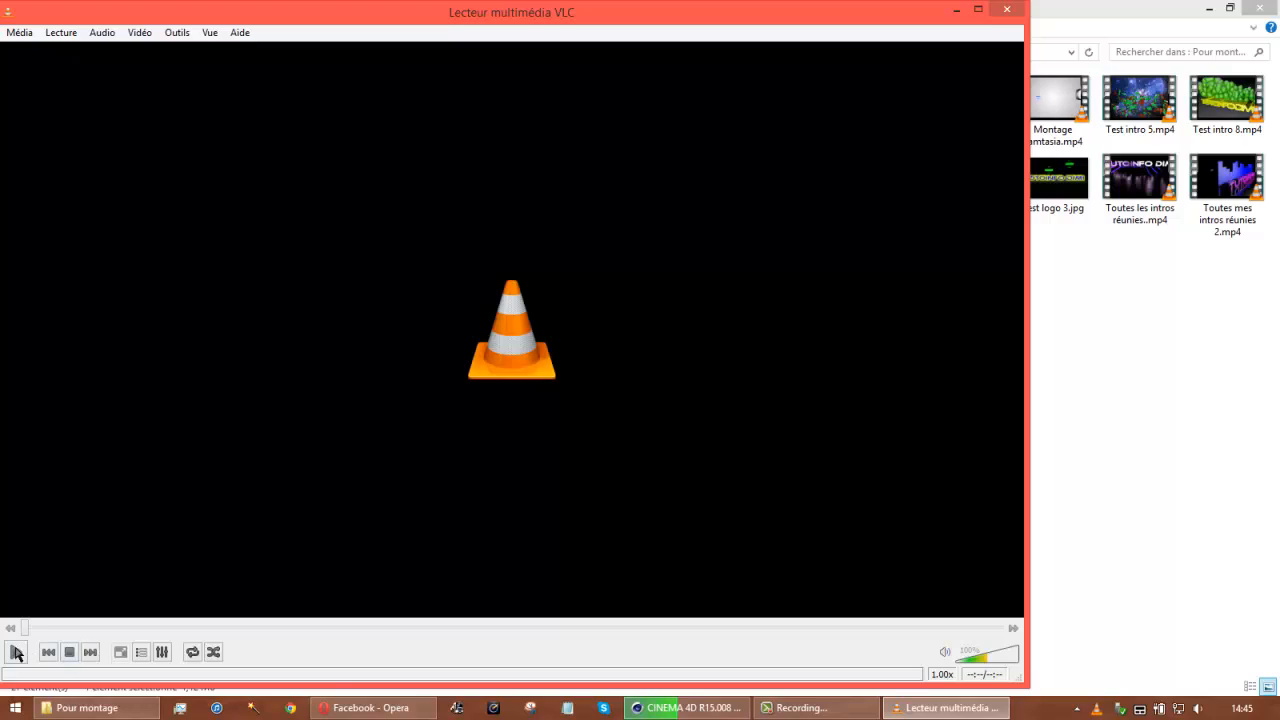
click(16, 652)
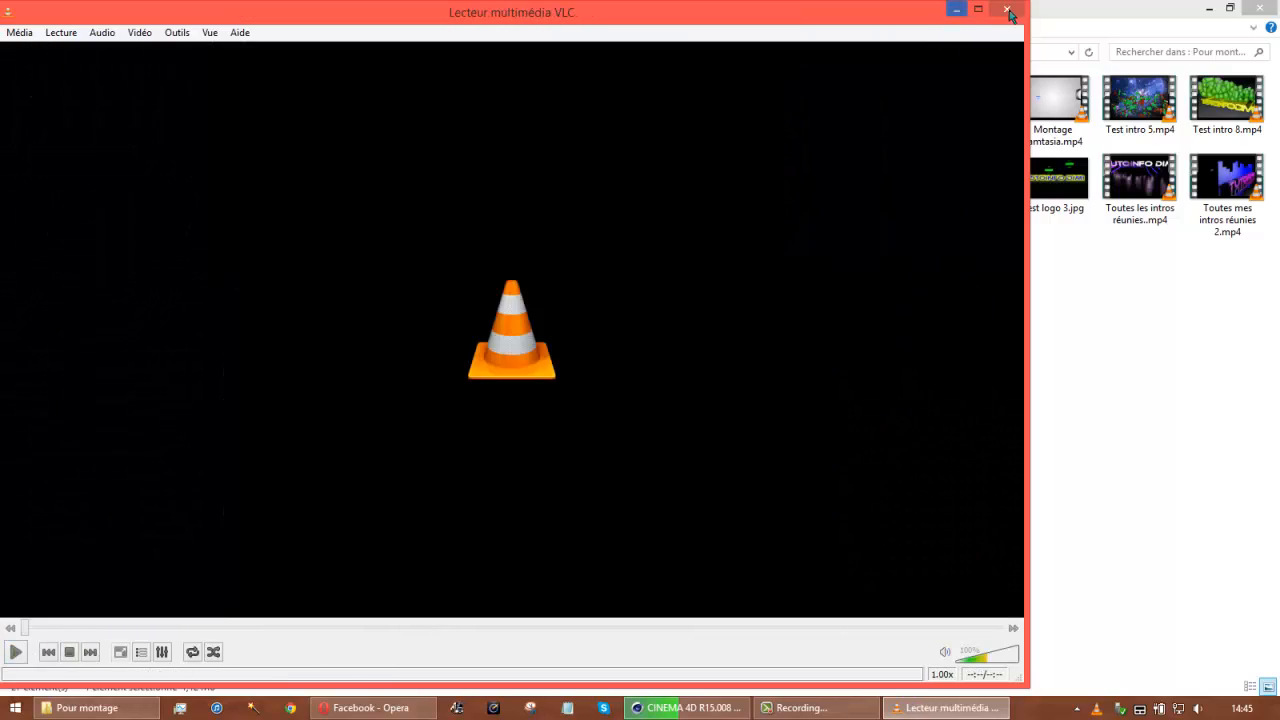
click(1008, 10)
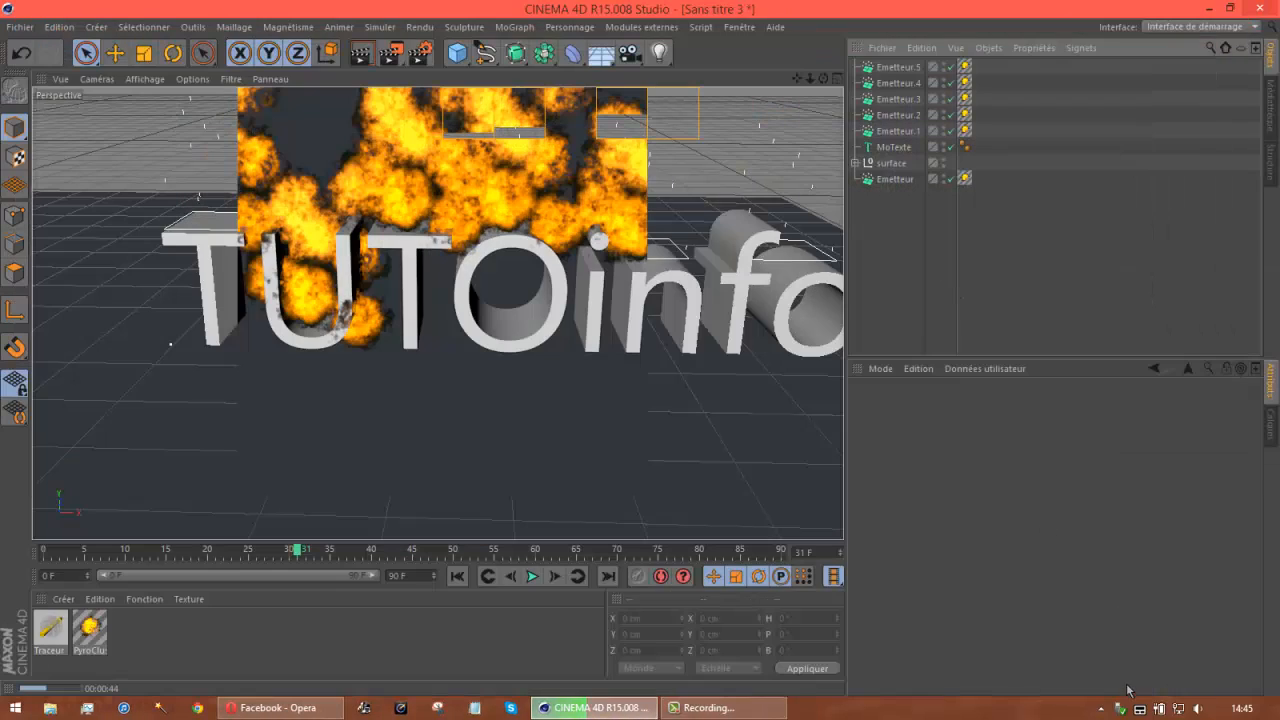
Try to eject the external drive Doudou 3 (I:), dismiss the problem dialog, and retry the ejection
click(1120, 708)
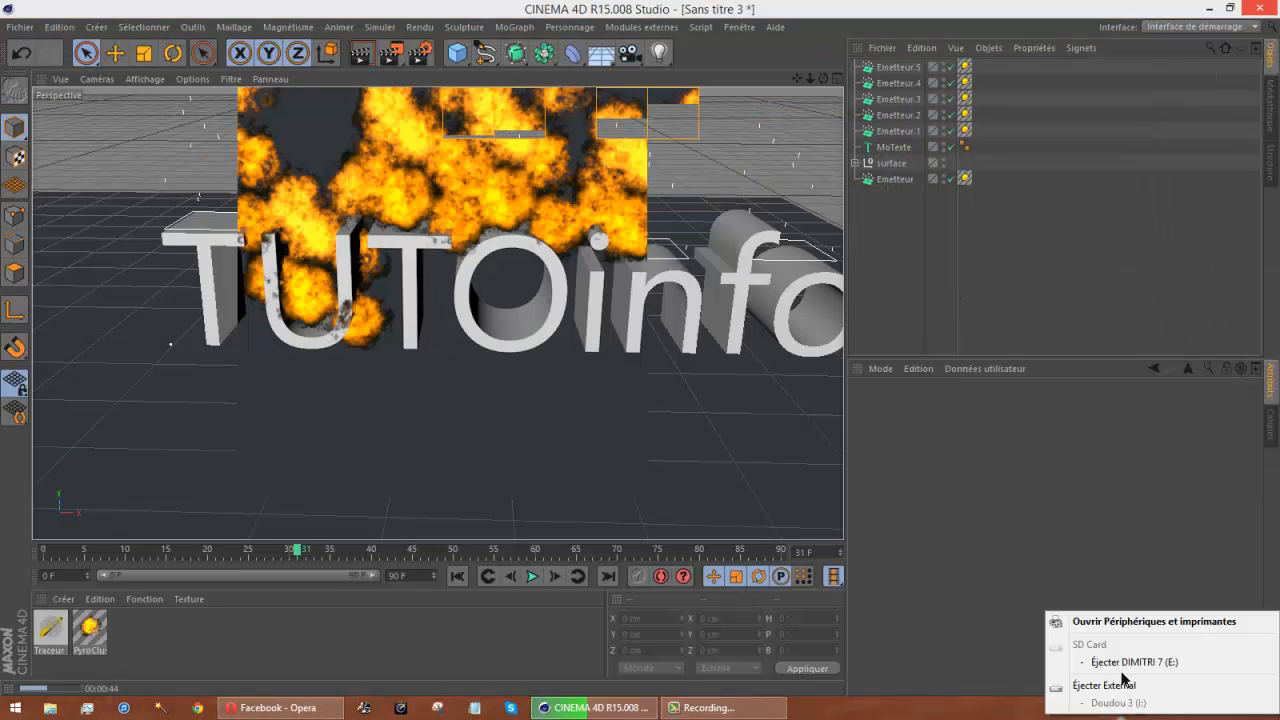
click(1120, 687)
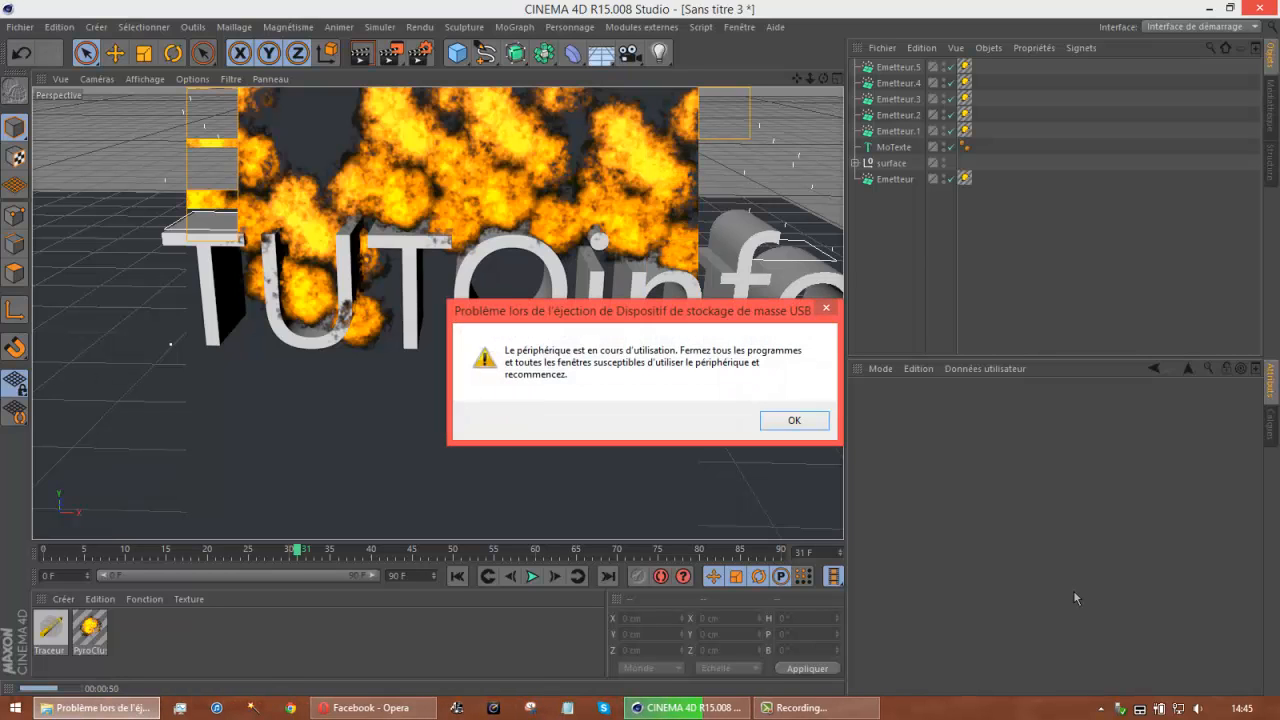
key(Return)
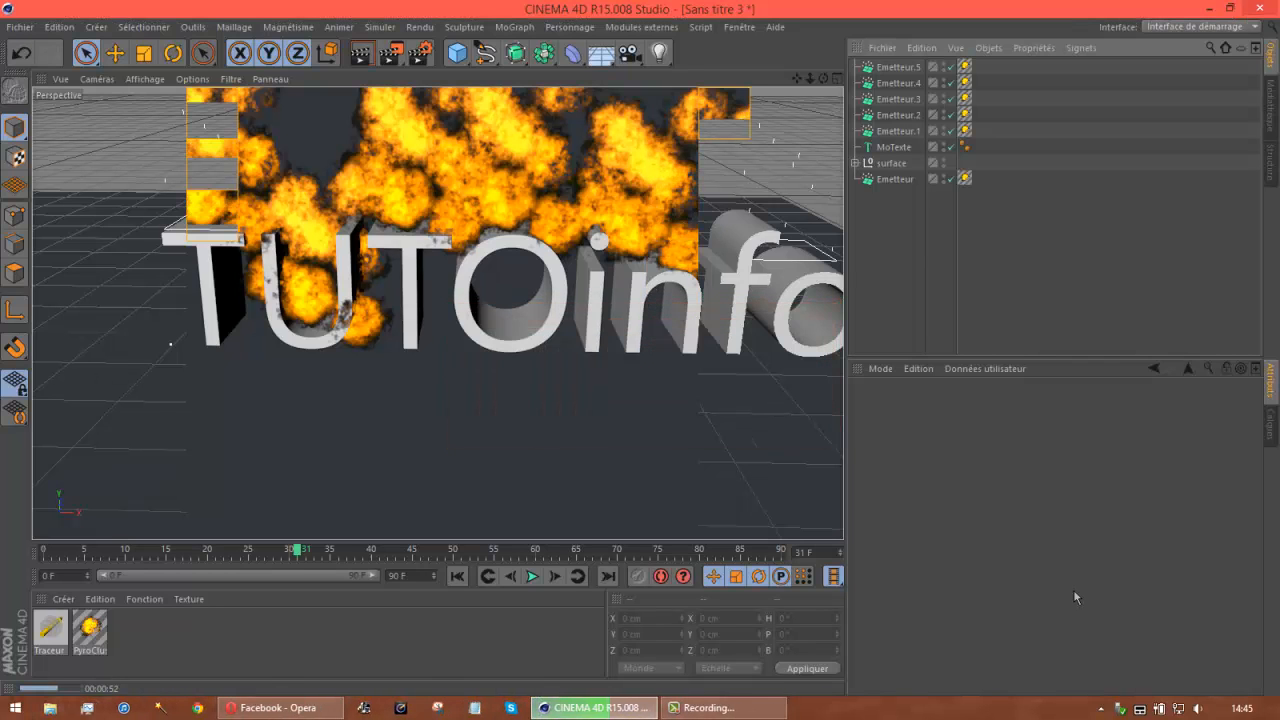
click(1120, 708)
click(1104, 670)
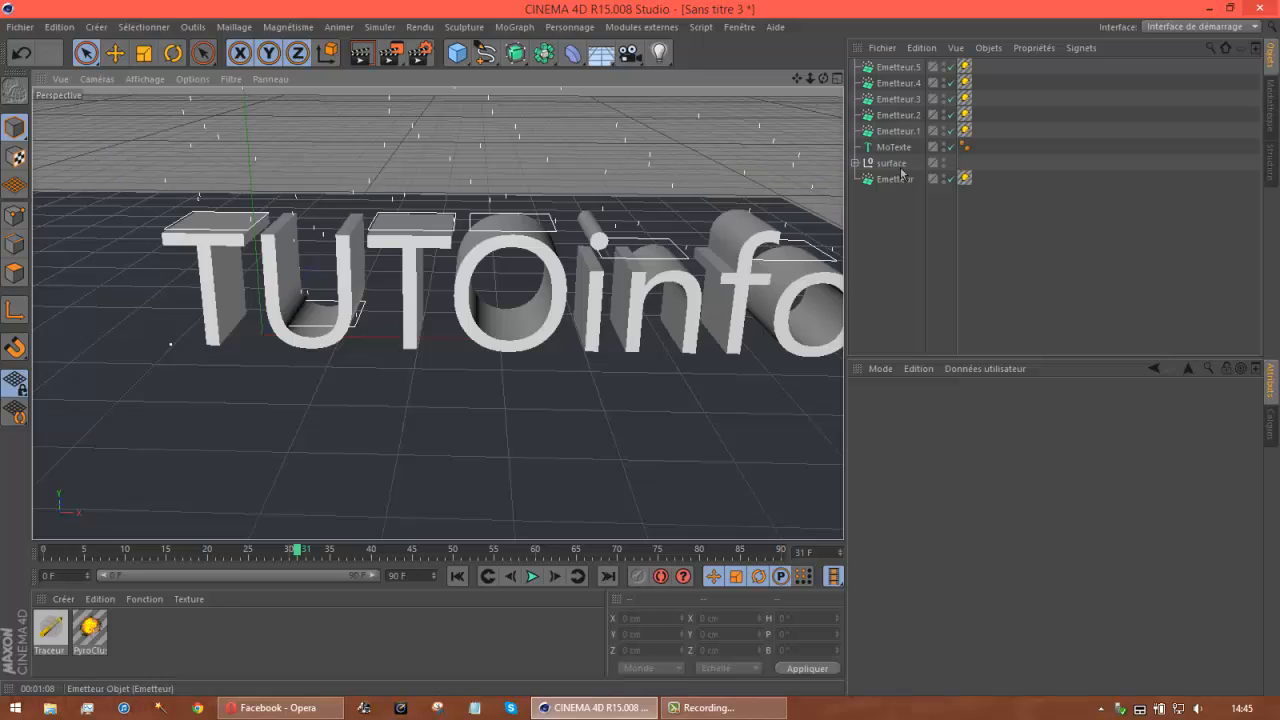
Give MoTexte a Corps rigide simulation property, play the animation briefly to test it, and rewind to frame 0
right_click(896, 150)
mouse_move(990, 251)
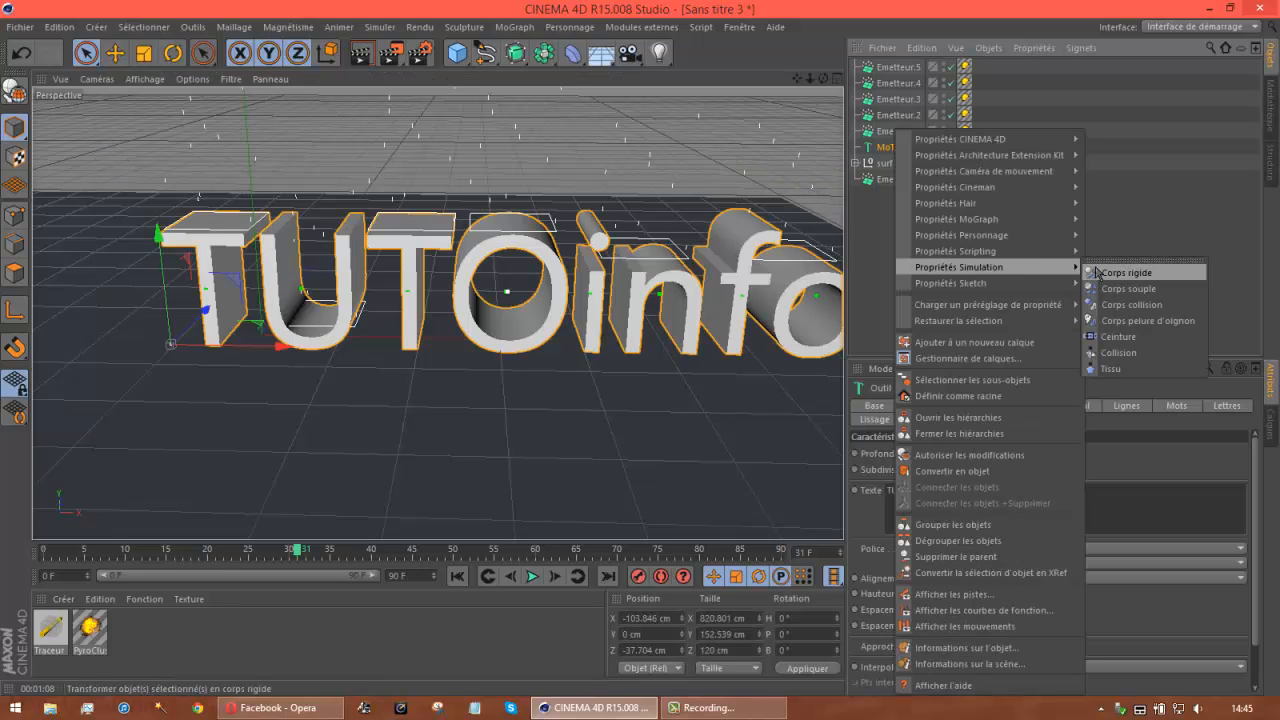
click(1140, 272)
click(885, 226)
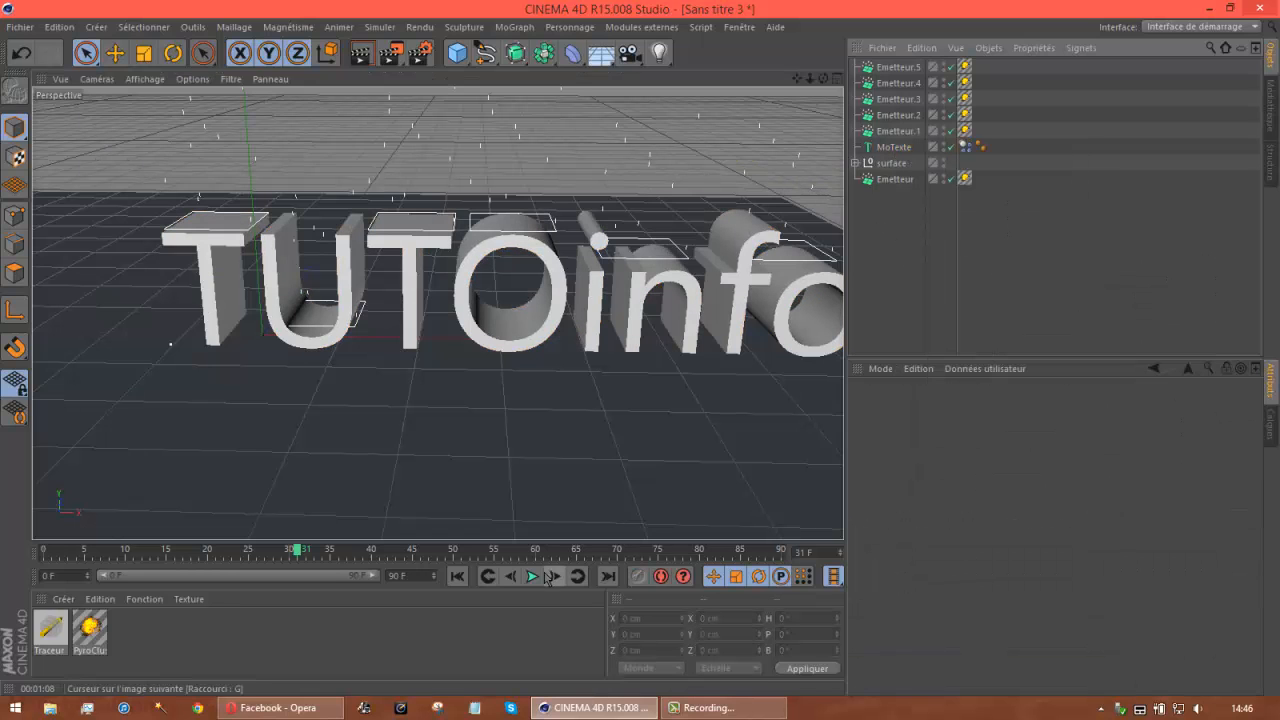
click(533, 577)
click(533, 577)
key(shift+f)
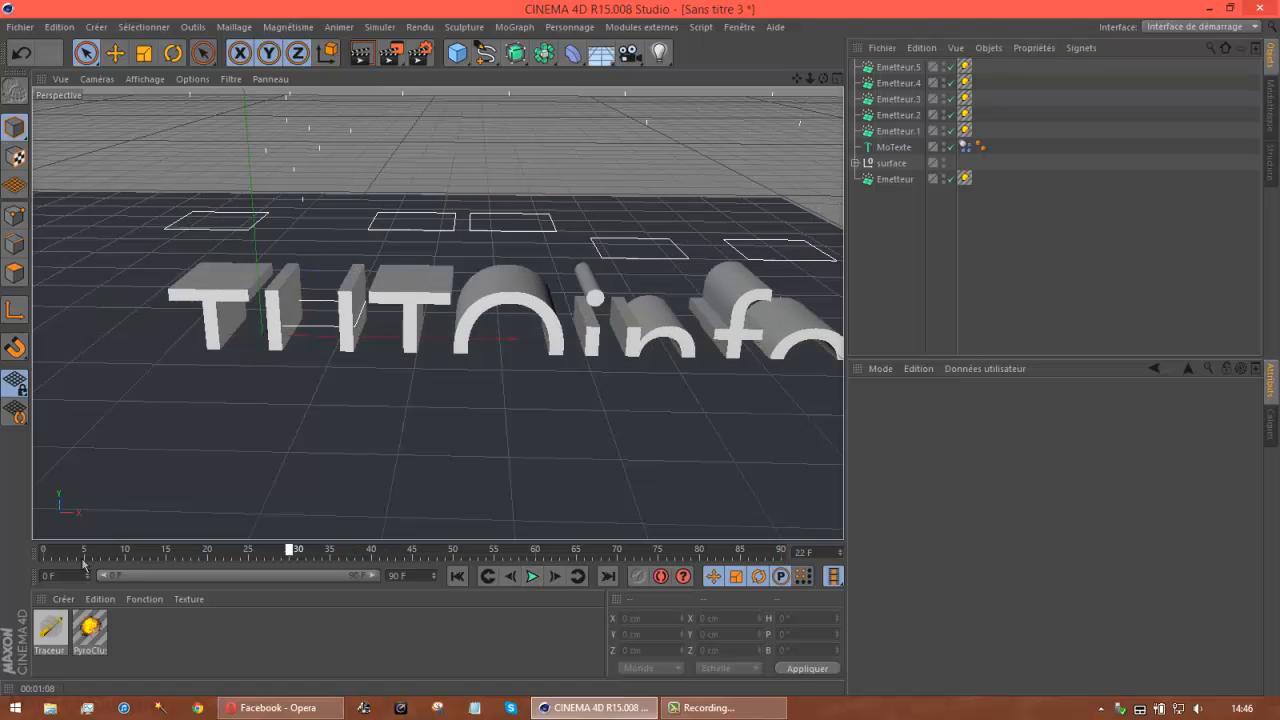
Give the Sol object inside the surface group a Corps collision simulation property and collapse the group
click(856, 162)
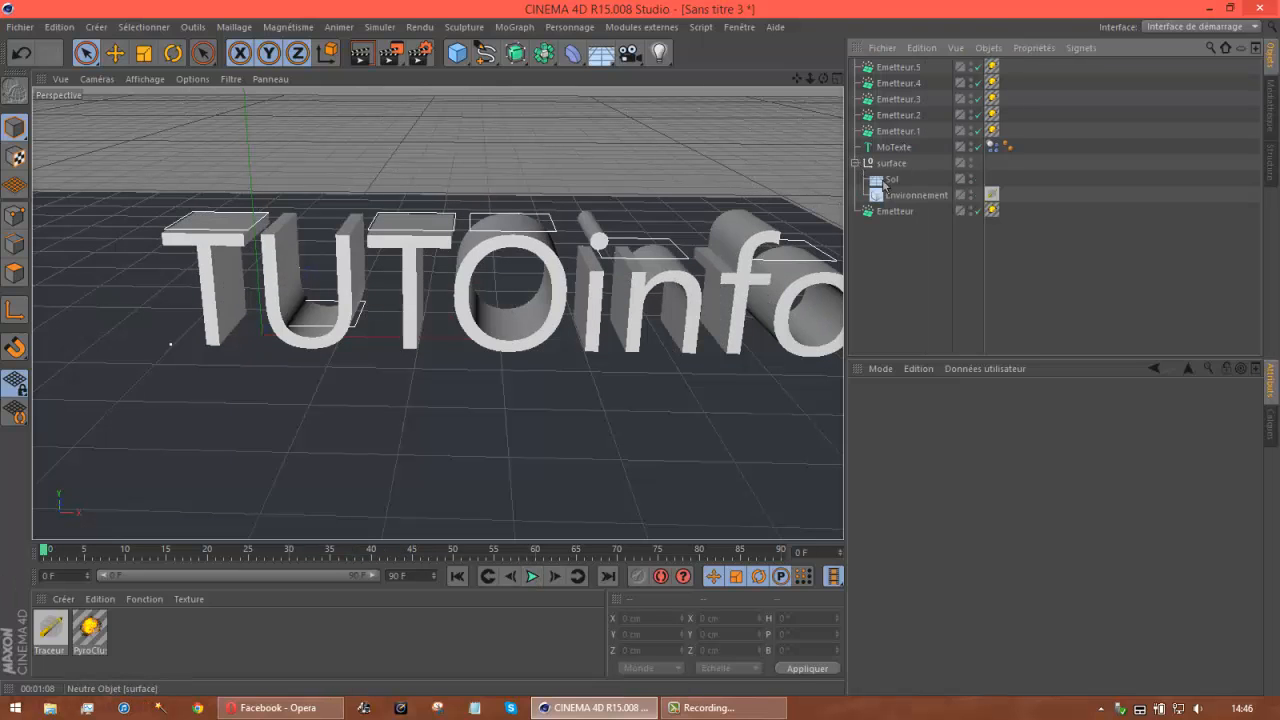
right_click(887, 184)
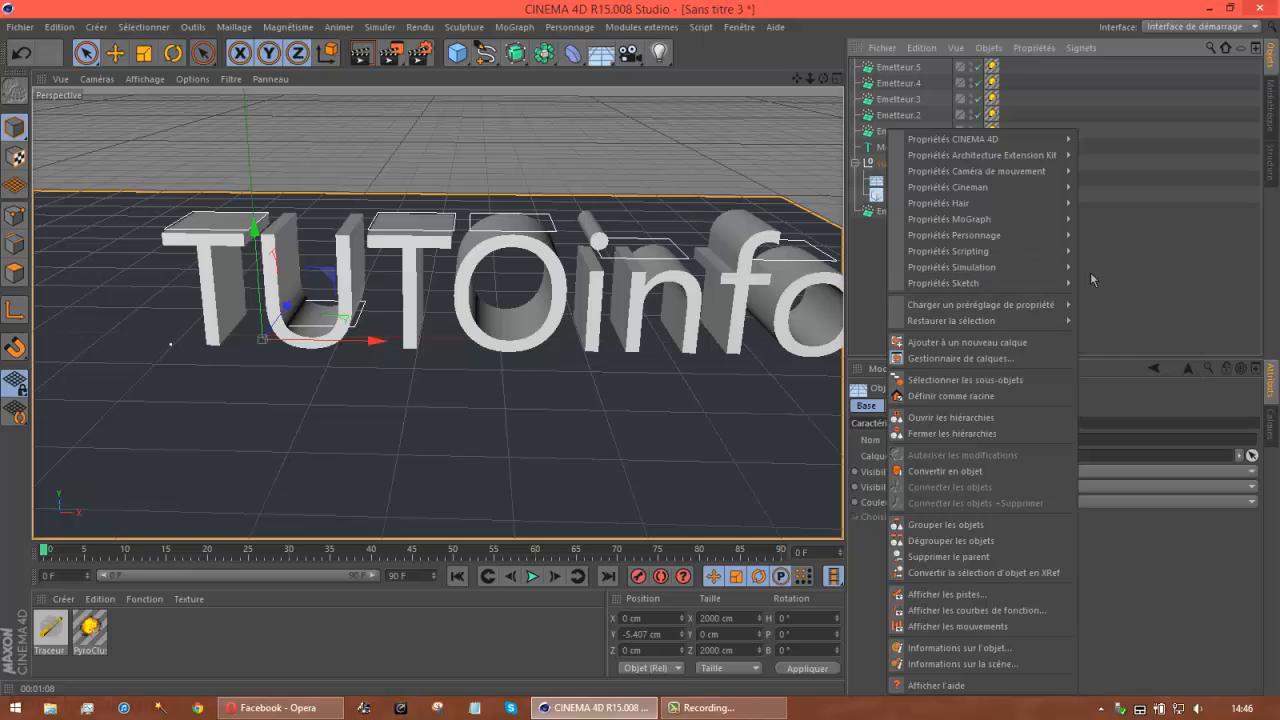
click(1110, 299)
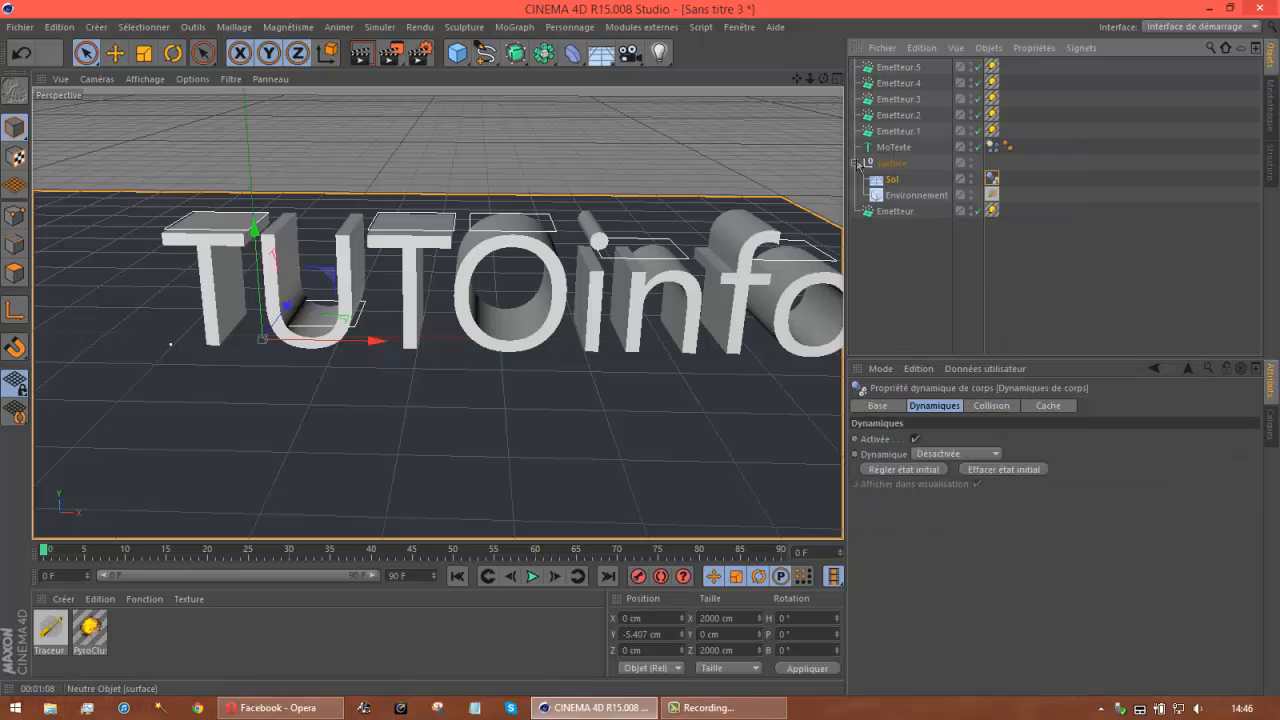
click(857, 163)
Play the simulation to about frame 75, step back to frame 71, and rewind to the start
click(533, 576)
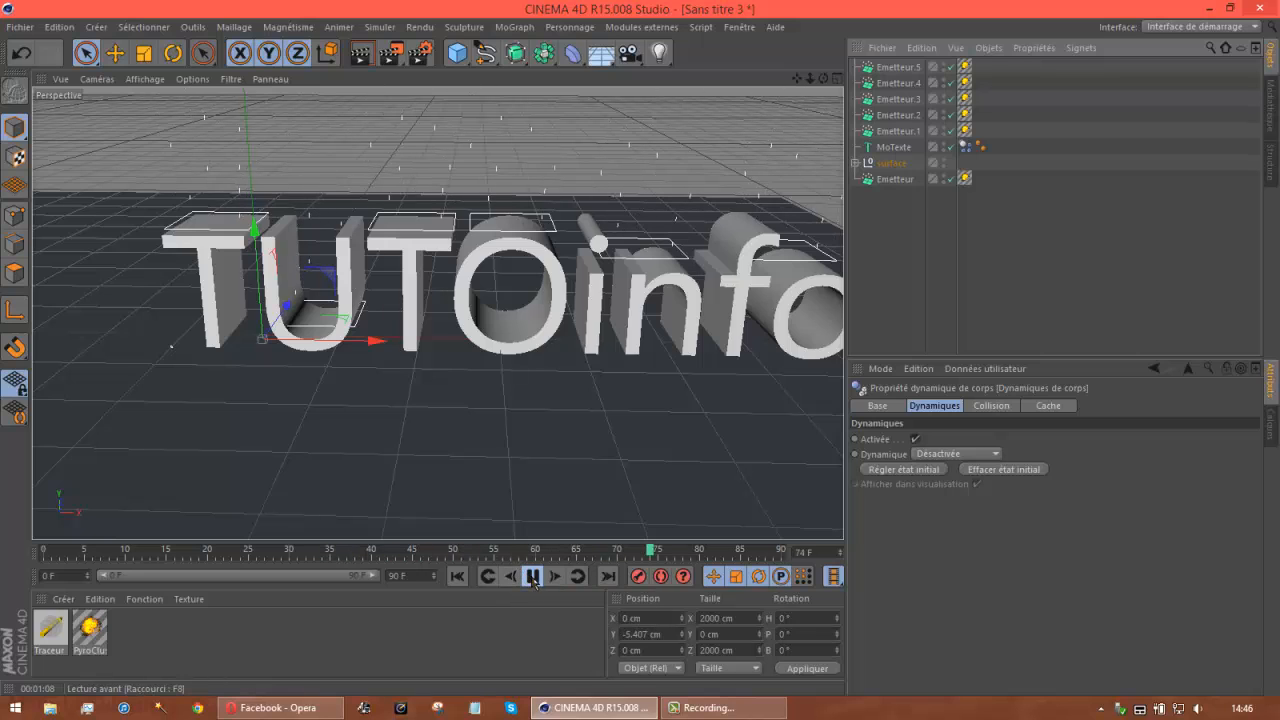
click(533, 576)
click(510, 576)
click(510, 576)
click(510, 576)
click(510, 576)
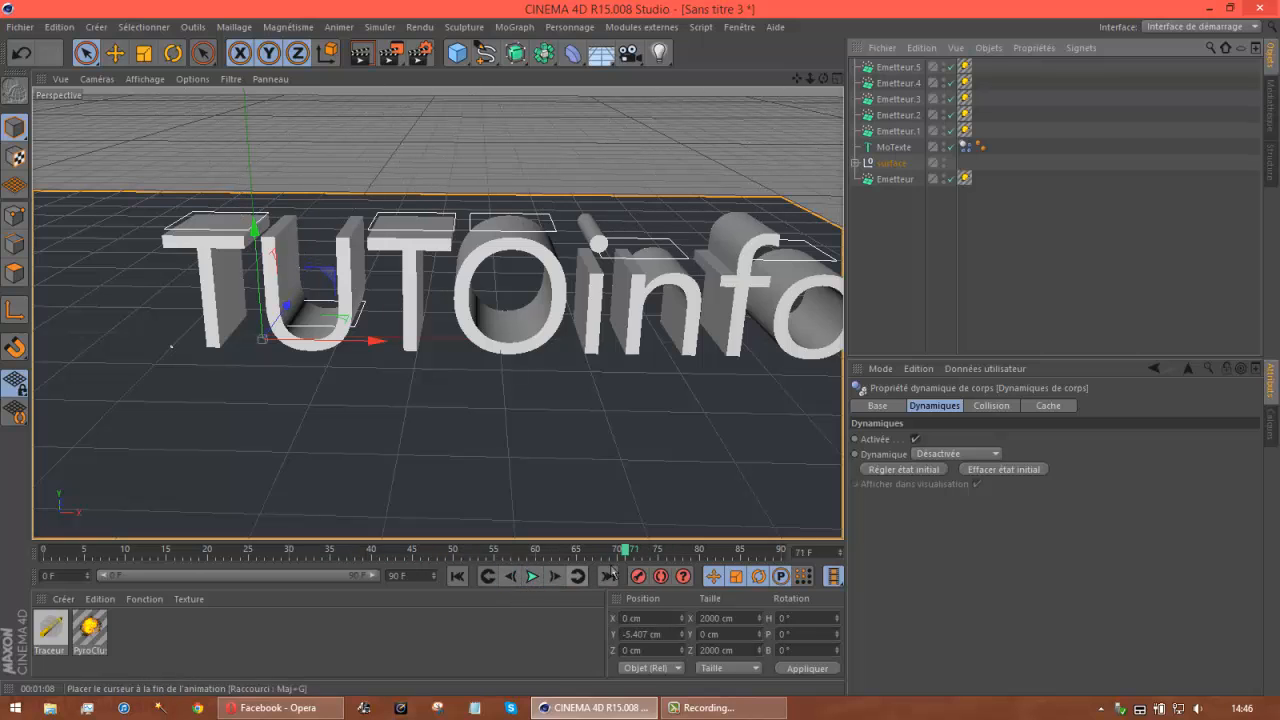
drag(626, 549, 3, 592)
Play the animation to frame 31, render the perspective view, interrupt the render, and rewind to frame 0
click(537, 579)
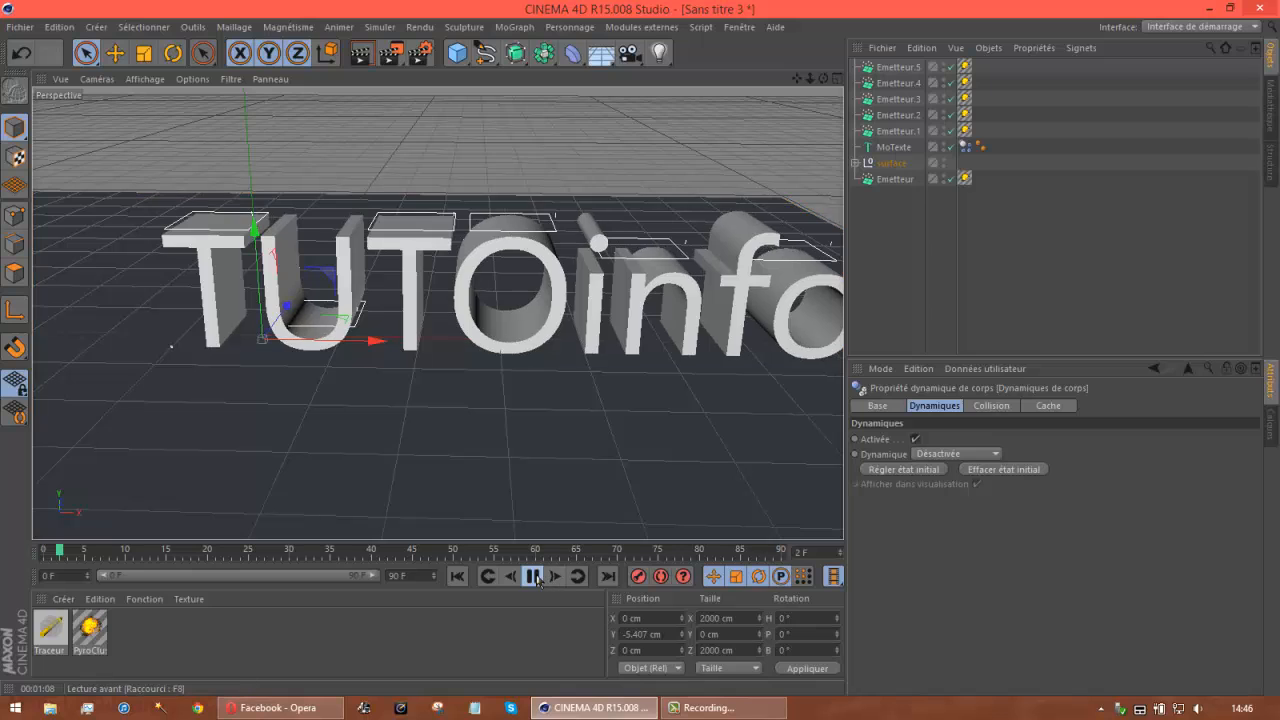
click(533, 576)
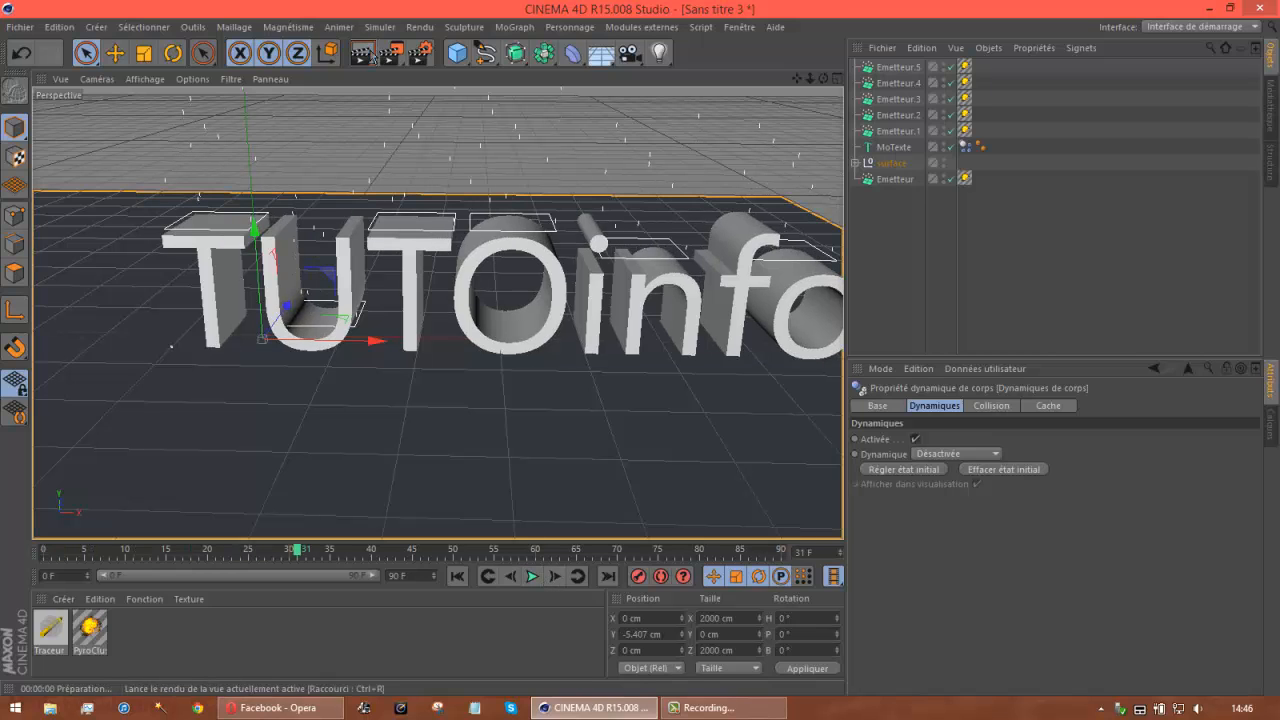
click(363, 52)
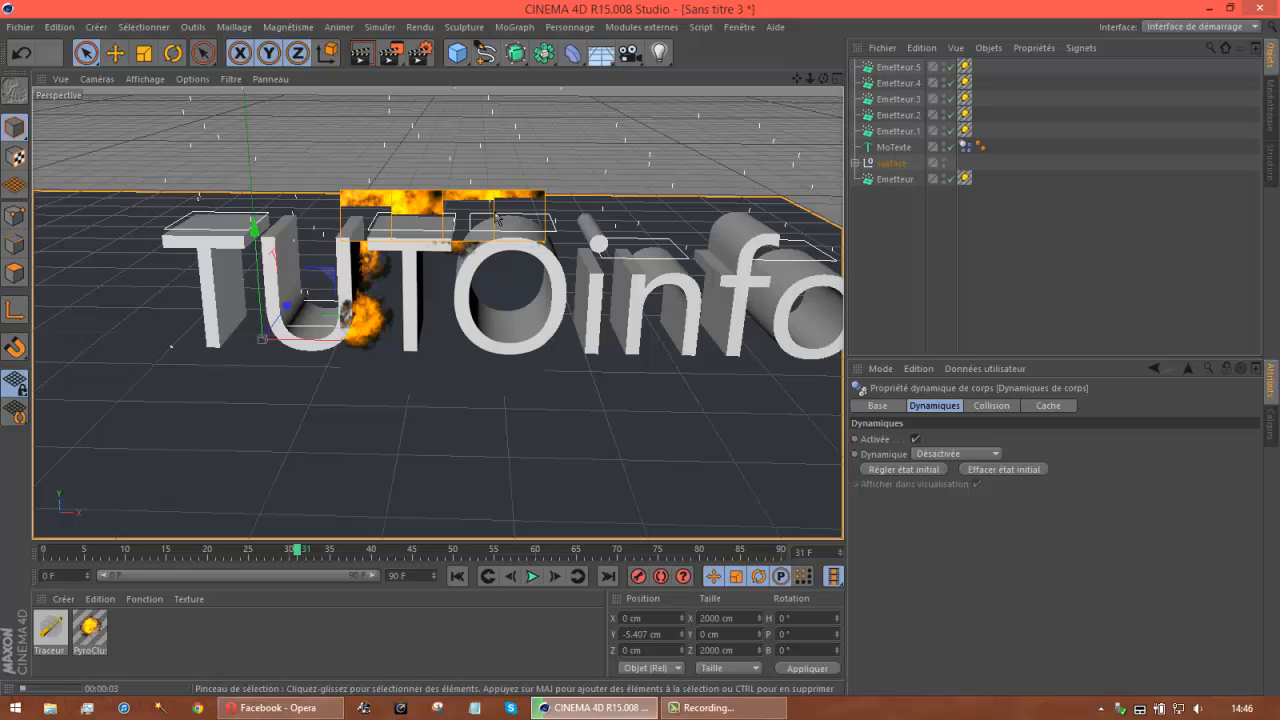
click(571, 393)
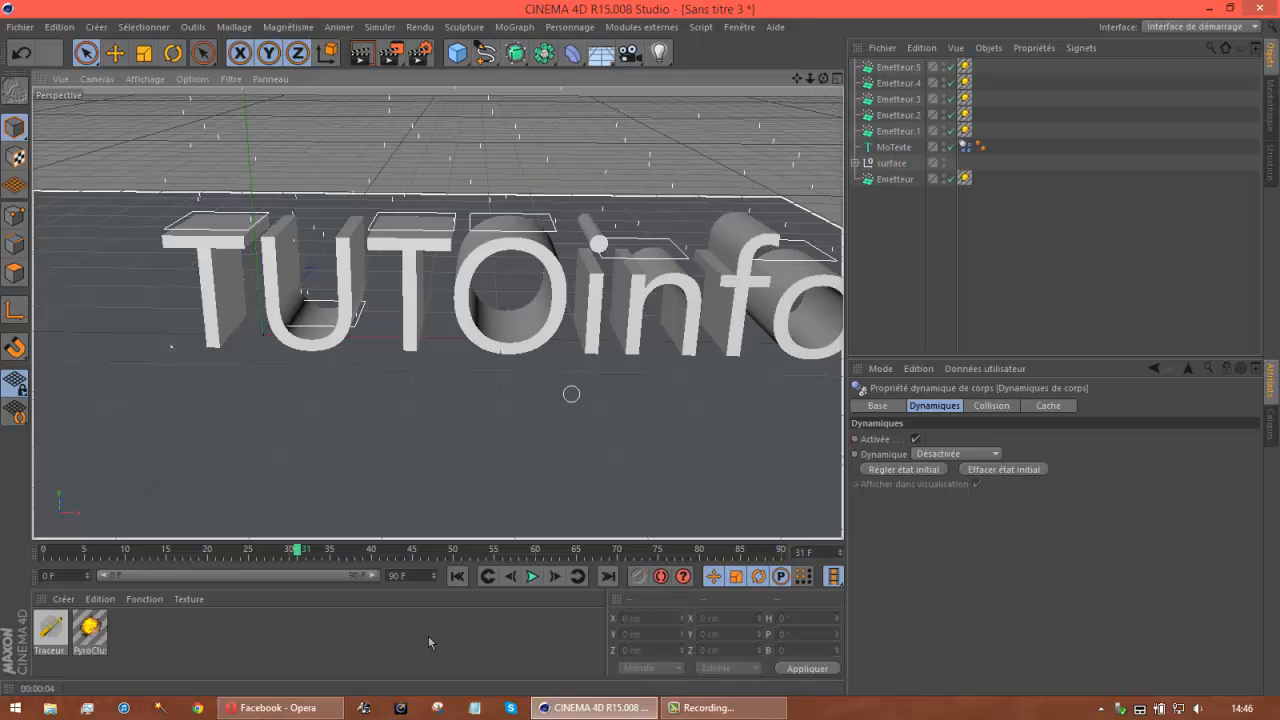
key(shift+f)
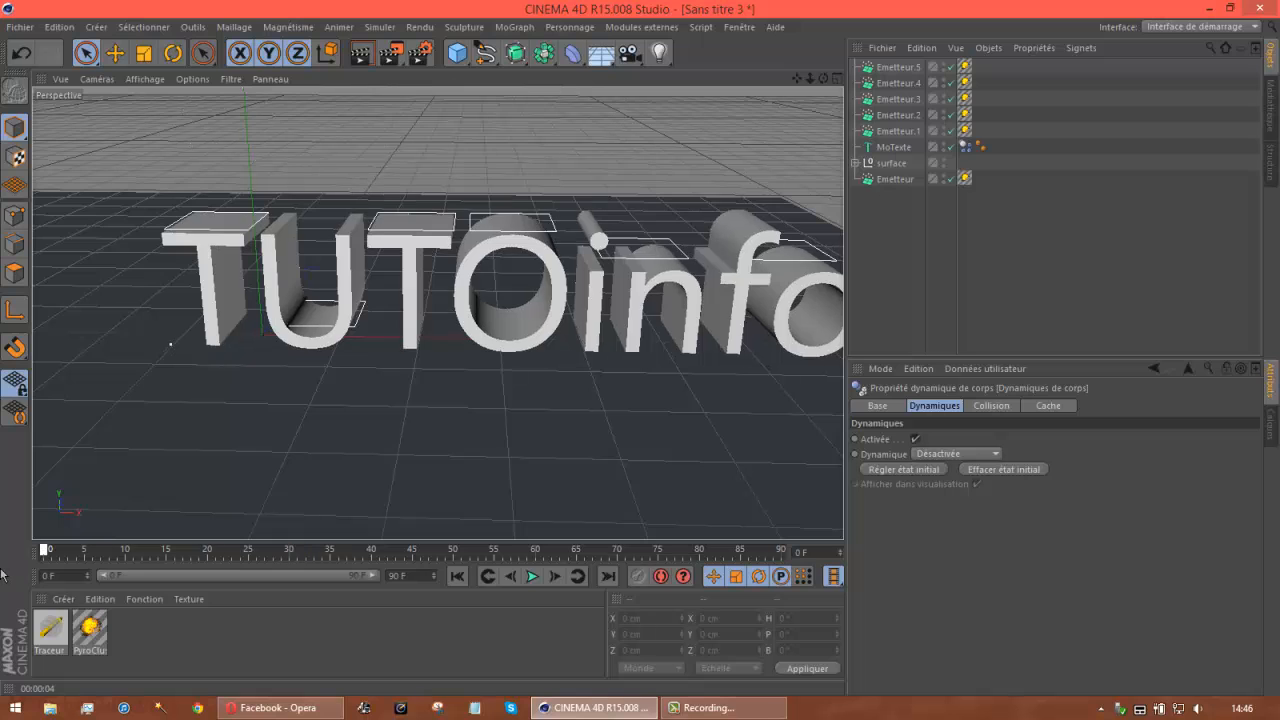
Create a Neutre (null) object and name it em feu
drag(818, 86, 735, 362)
scroll(640, 213, up, 1)
scroll(640, 213, down, 1)
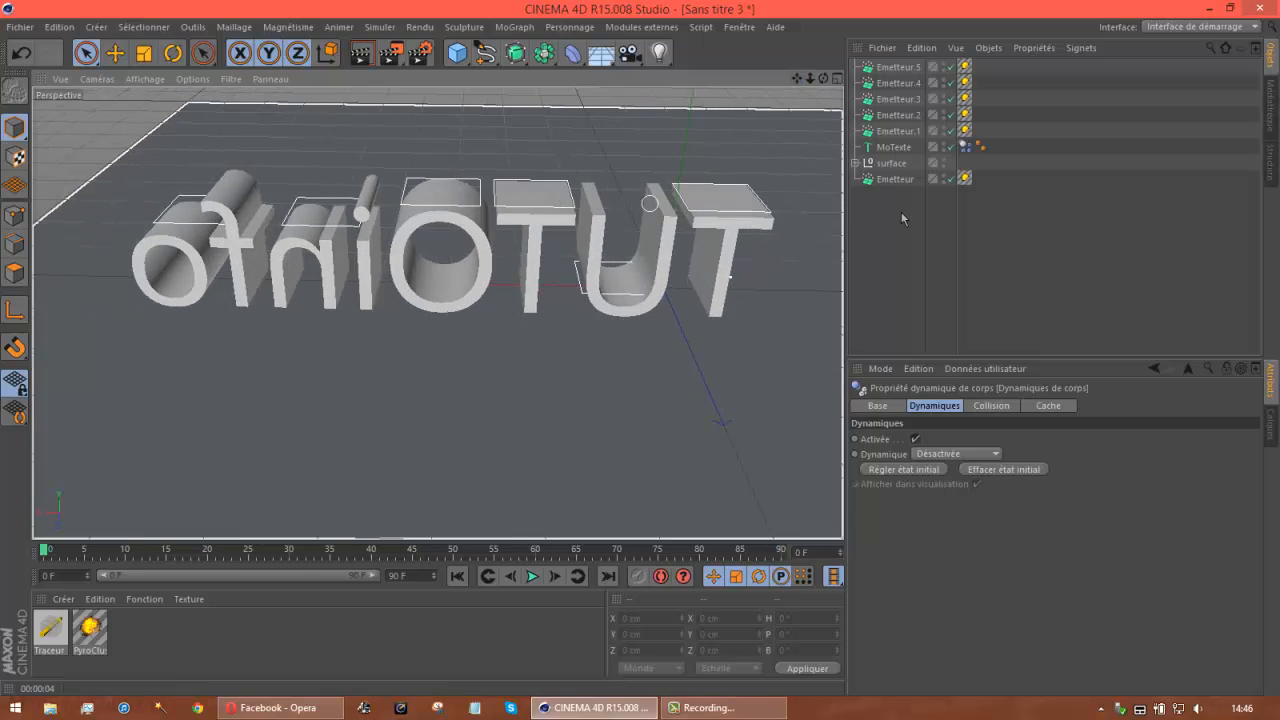
click(100, 33)
mouse_move(110, 48)
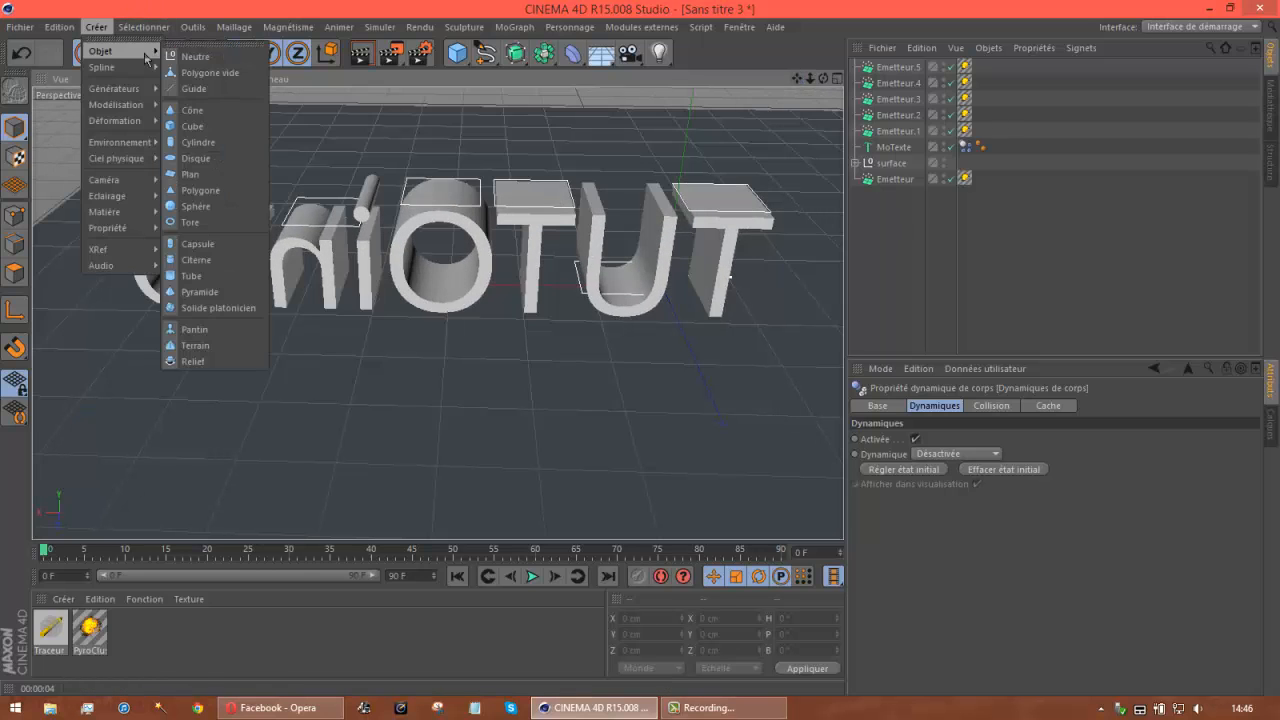
click(200, 55)
double_click(889, 67)
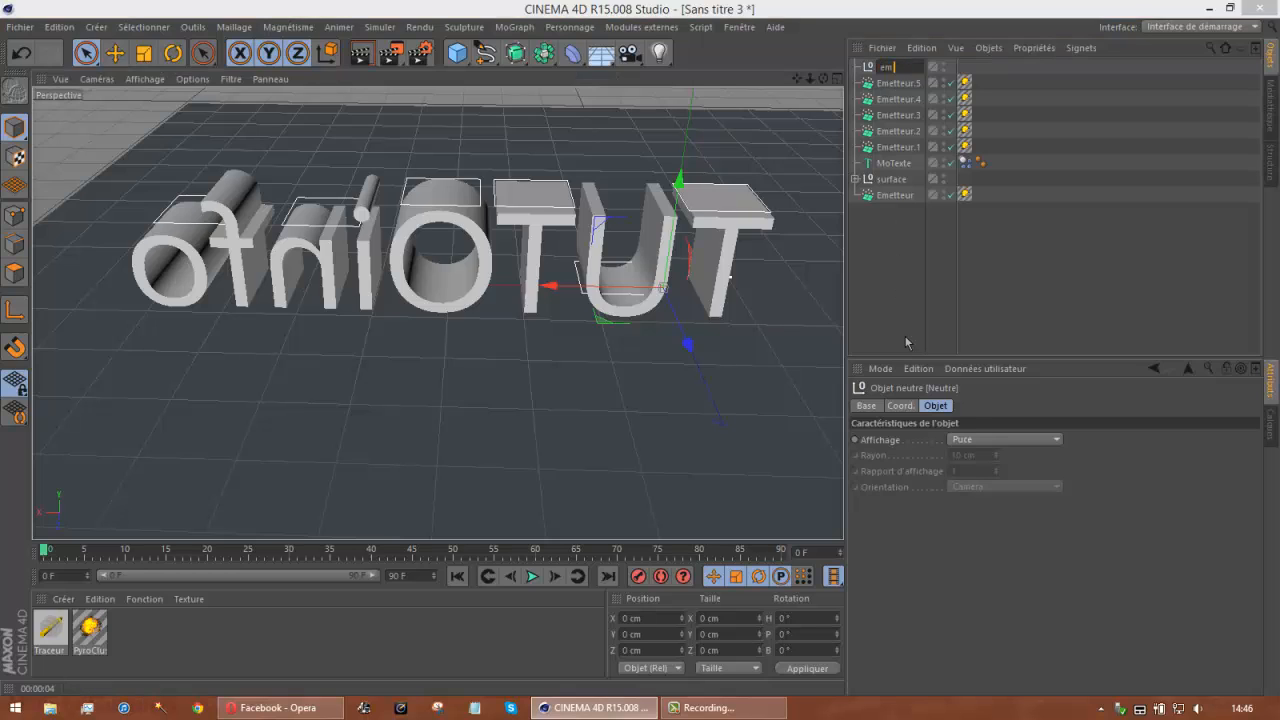
text(em feu)
key(Return)
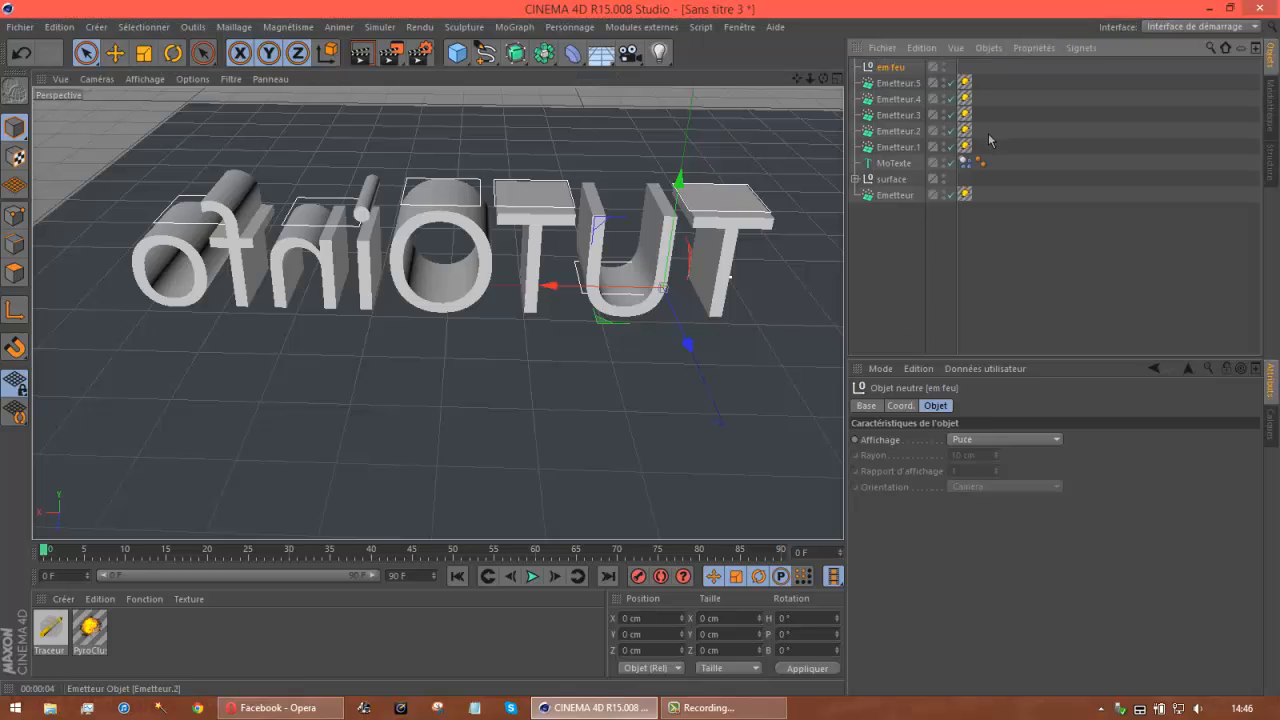
Group all six emitters under the em feu null, collapse the group, and leave nothing selected
drag(983, 142, 886, 68)
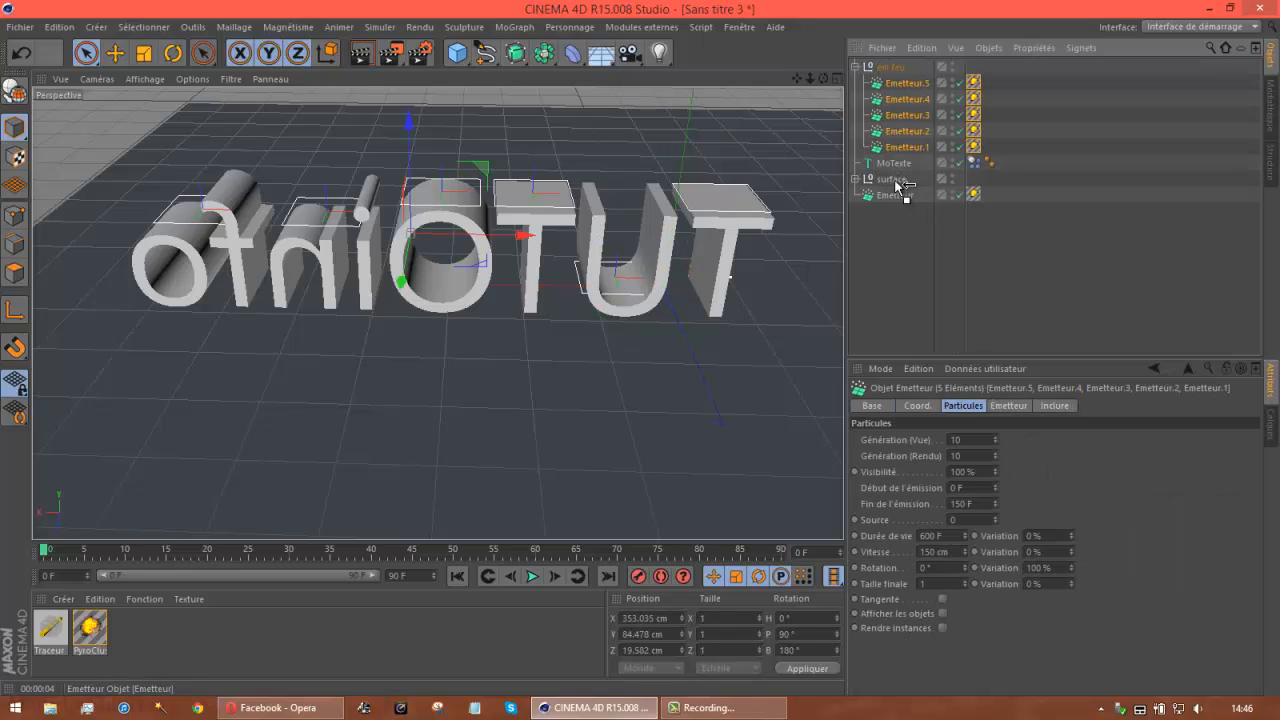
drag(900, 193, 893, 68)
click(855, 67)
click(901, 173)
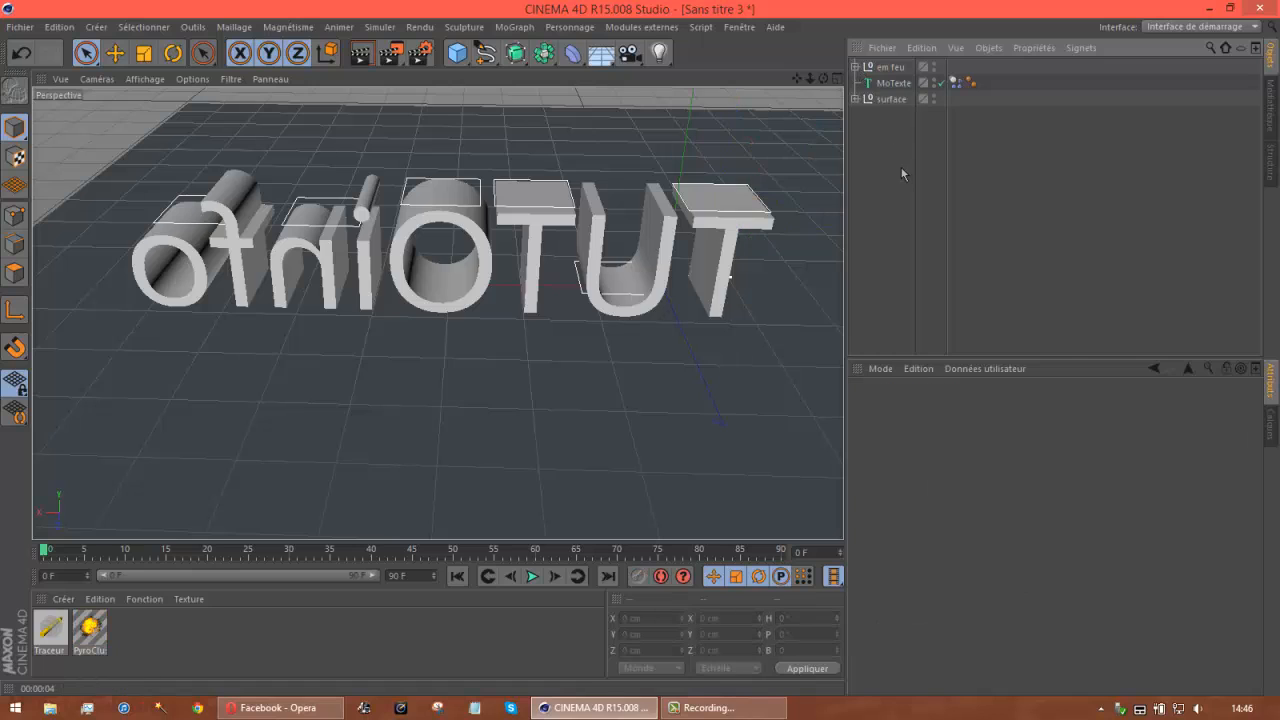
click(889, 67)
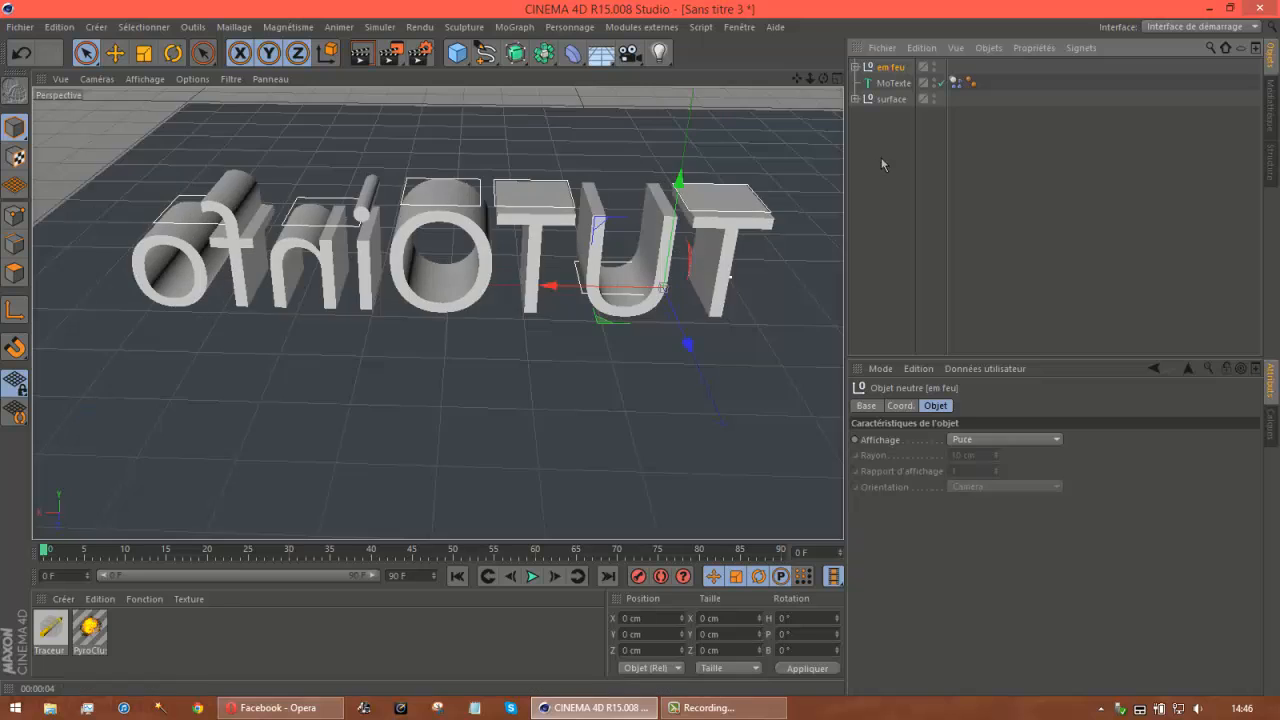
click(876, 163)
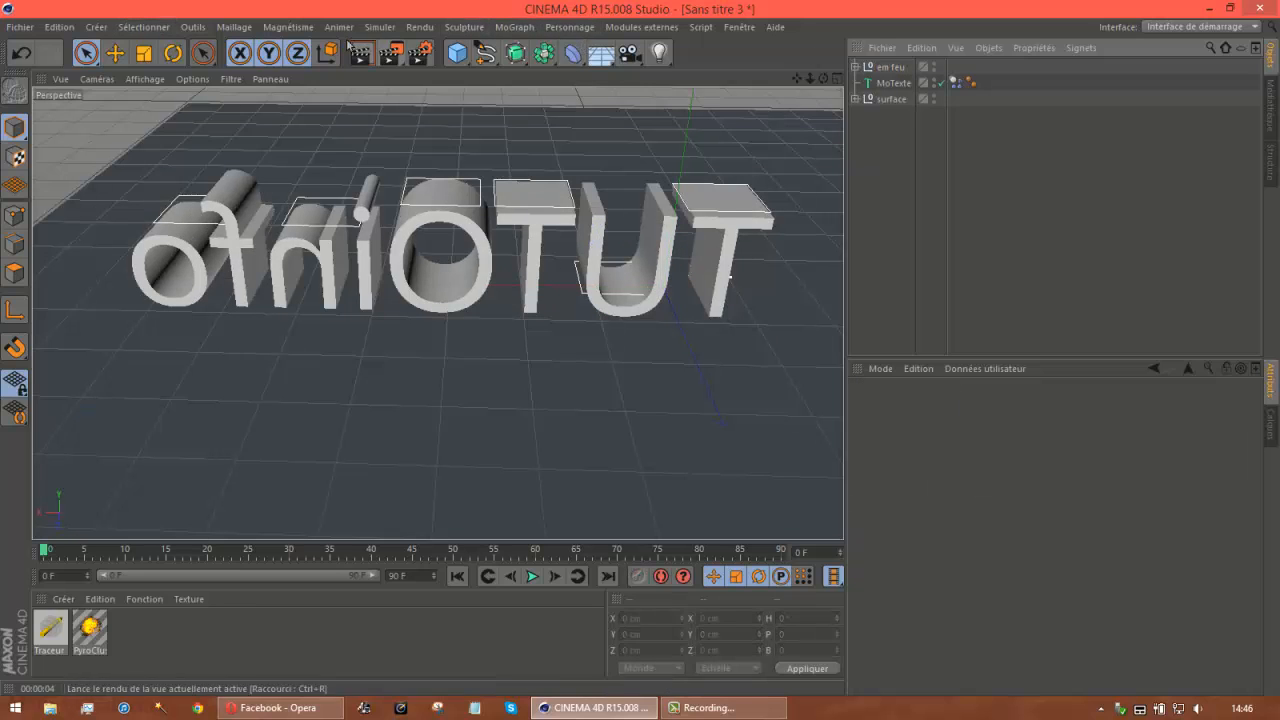
Create a second PyroCluster material and apply the Fumée preset to it, converting its parameters
click(63, 599)
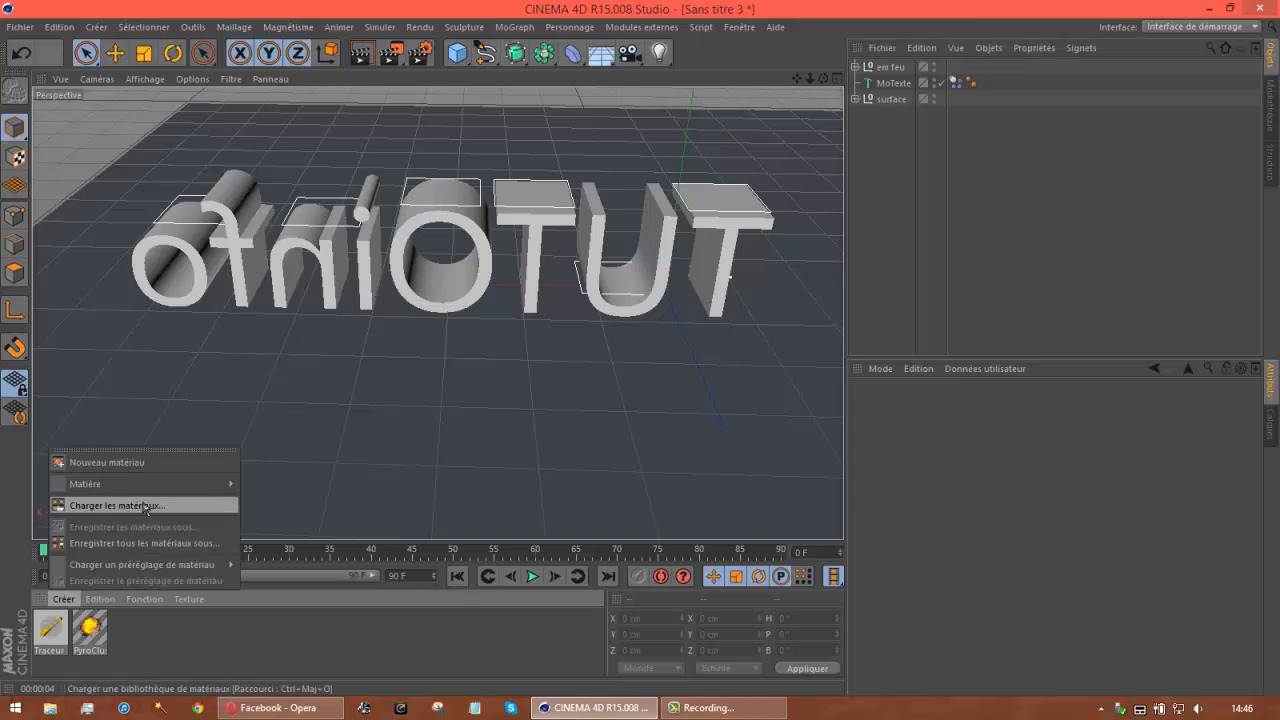
mouse_move(128, 482)
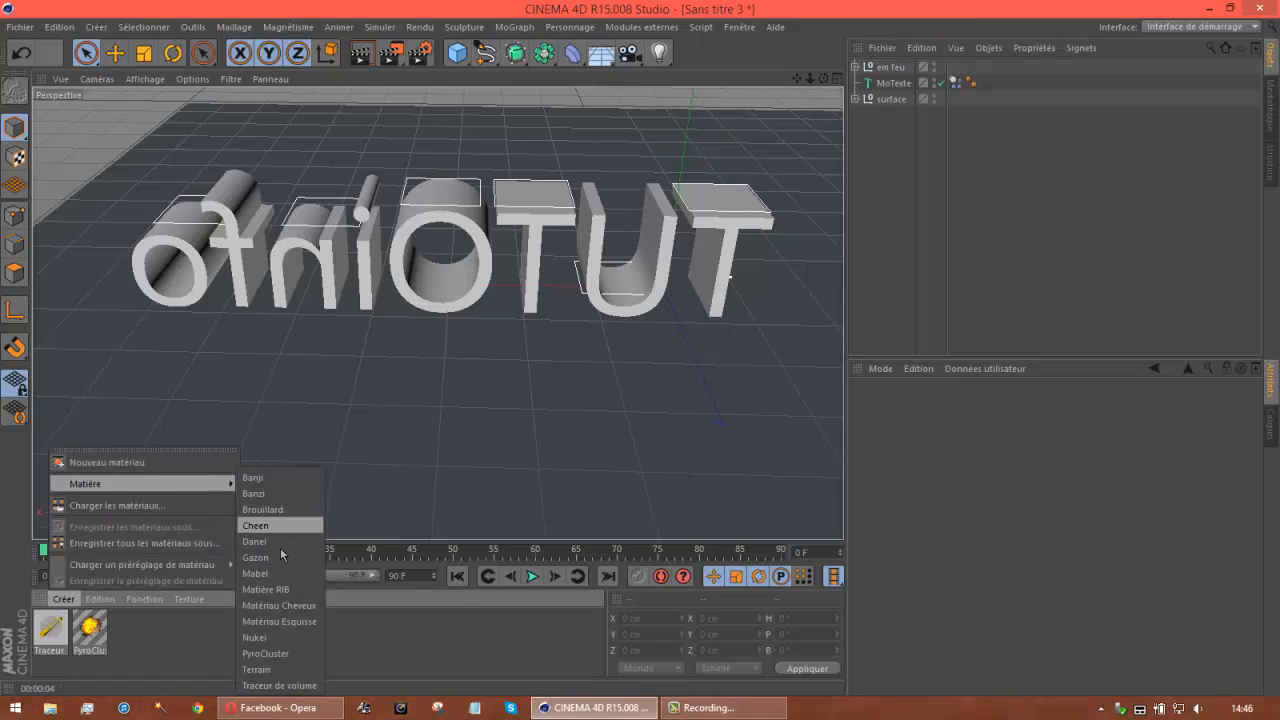
click(294, 655)
double_click(48, 630)
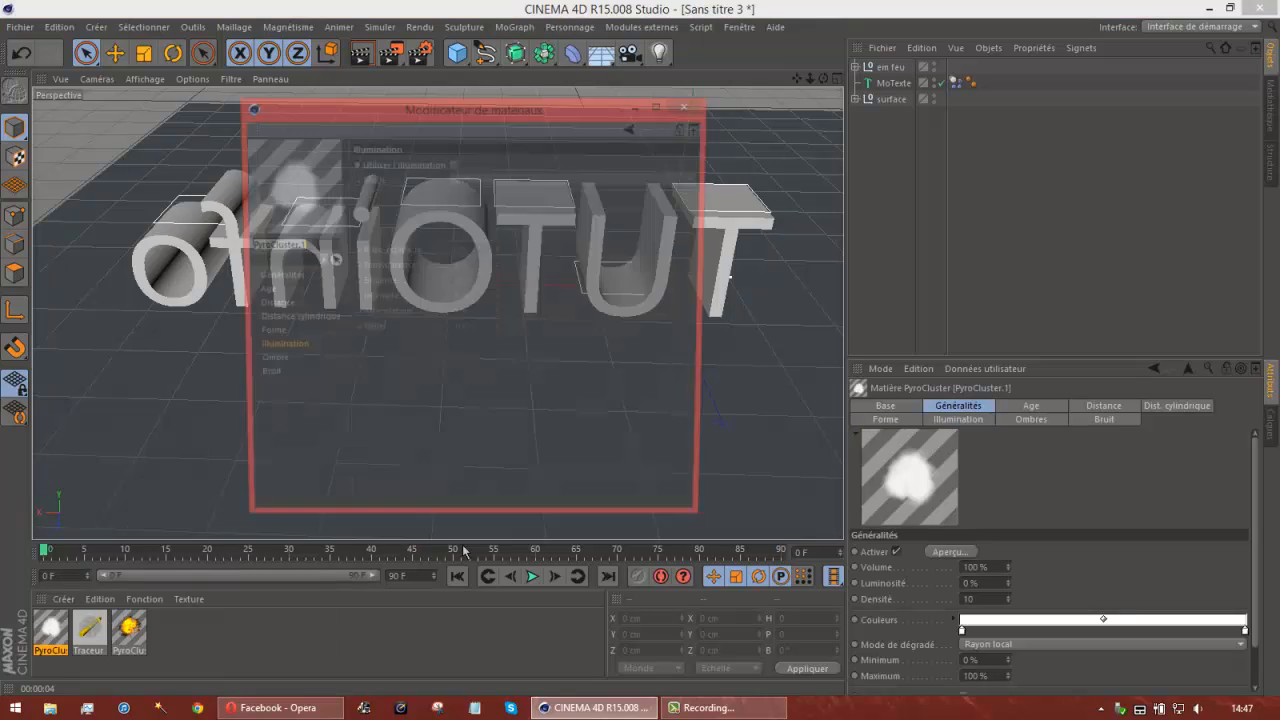
click(276, 277)
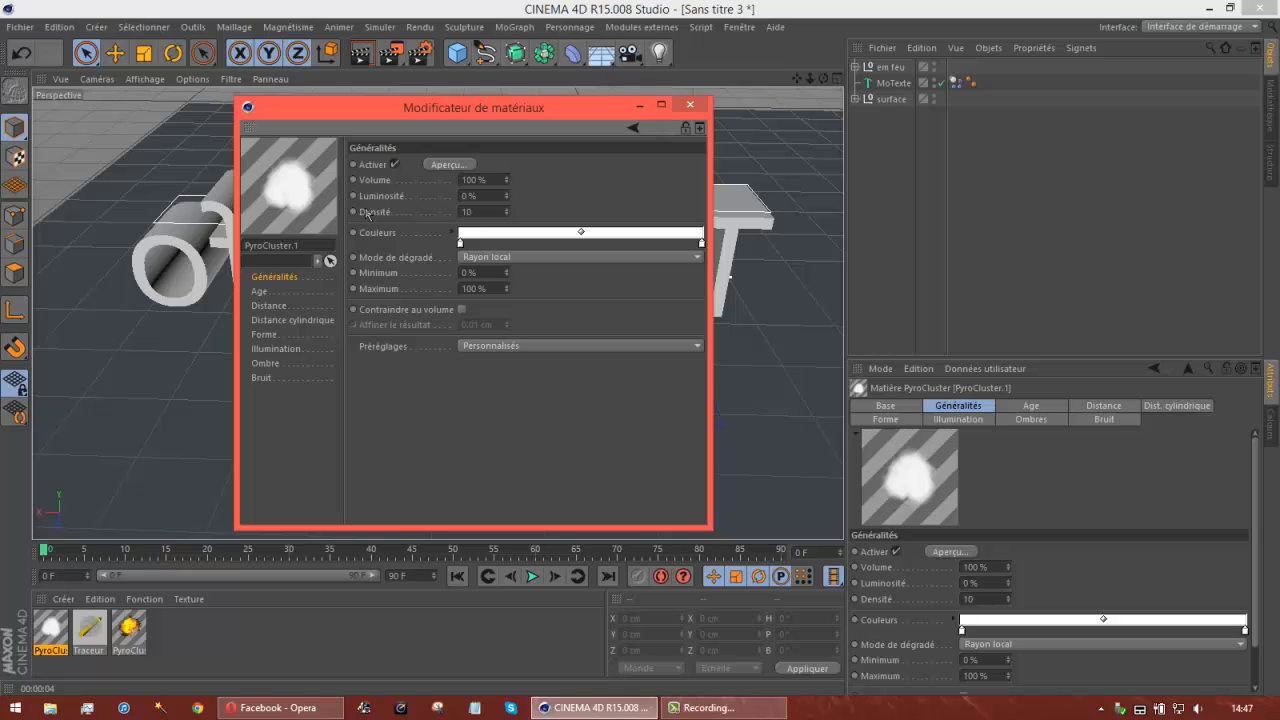
click(529, 347)
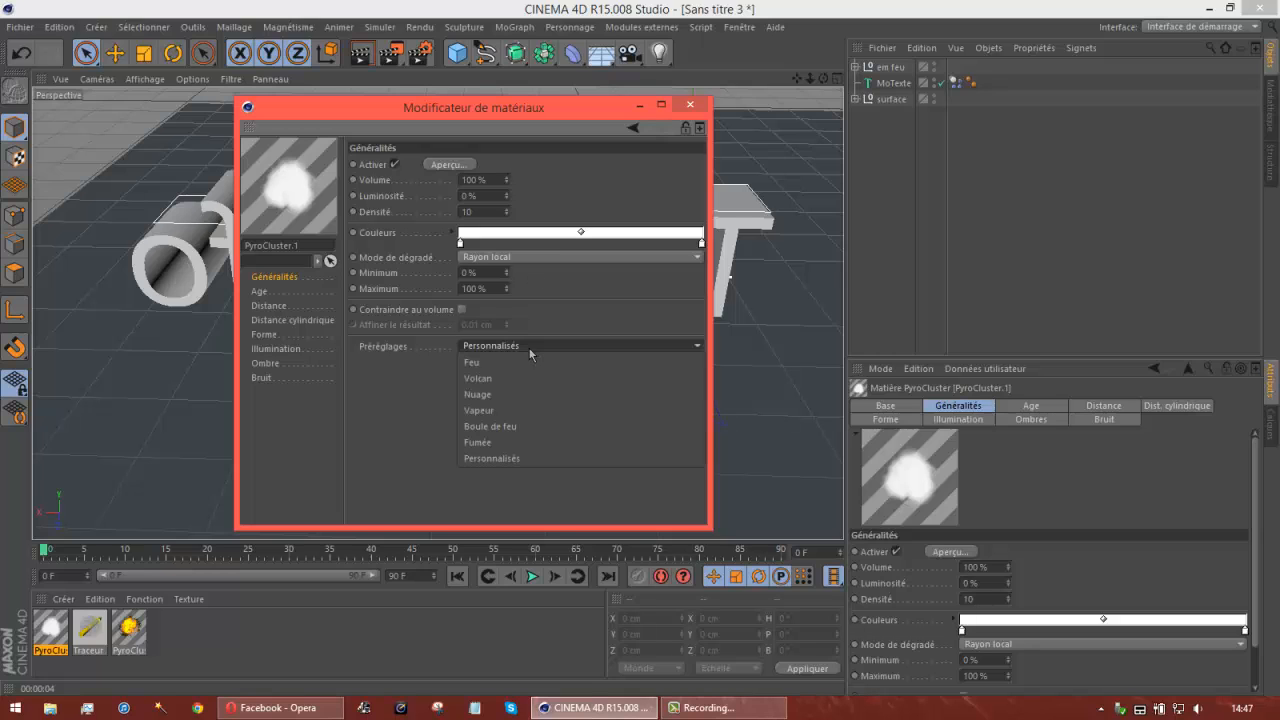
click(506, 442)
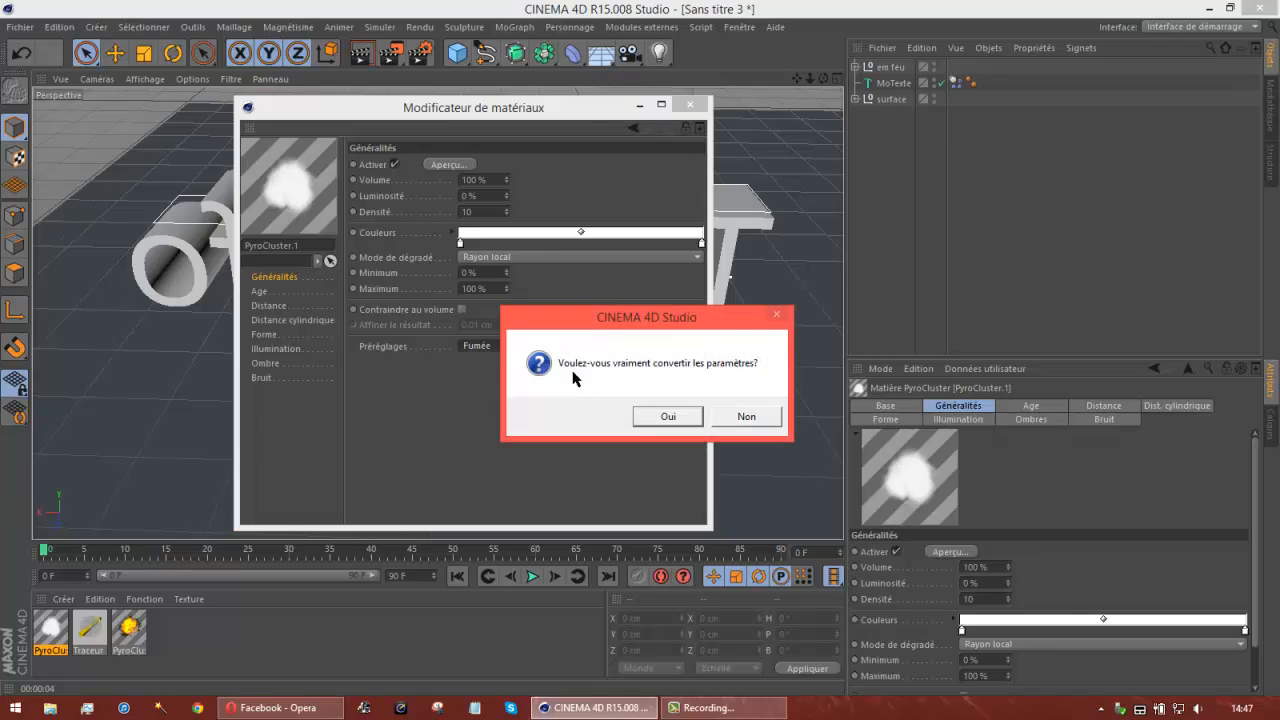
click(660, 417)
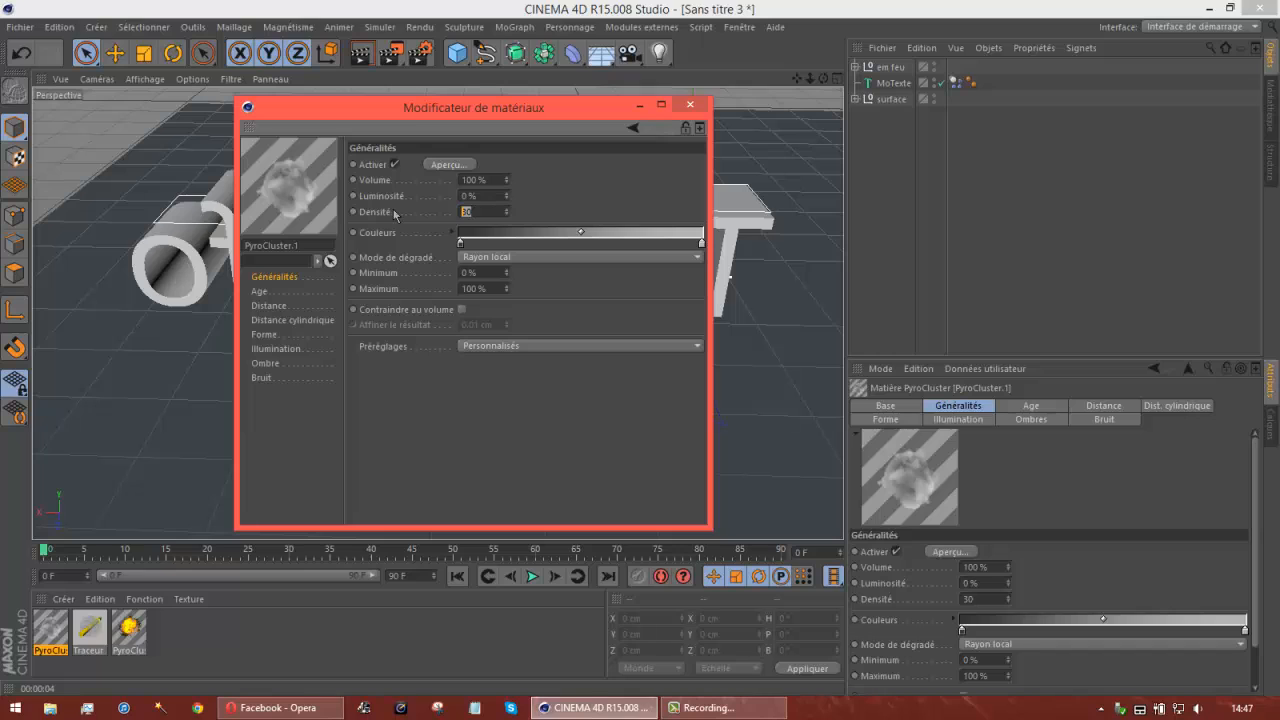
Set the smoke material's density to 2 and luminosity to 20%, keeping the gradient mode on Rayon local
text(2)
key(Return)
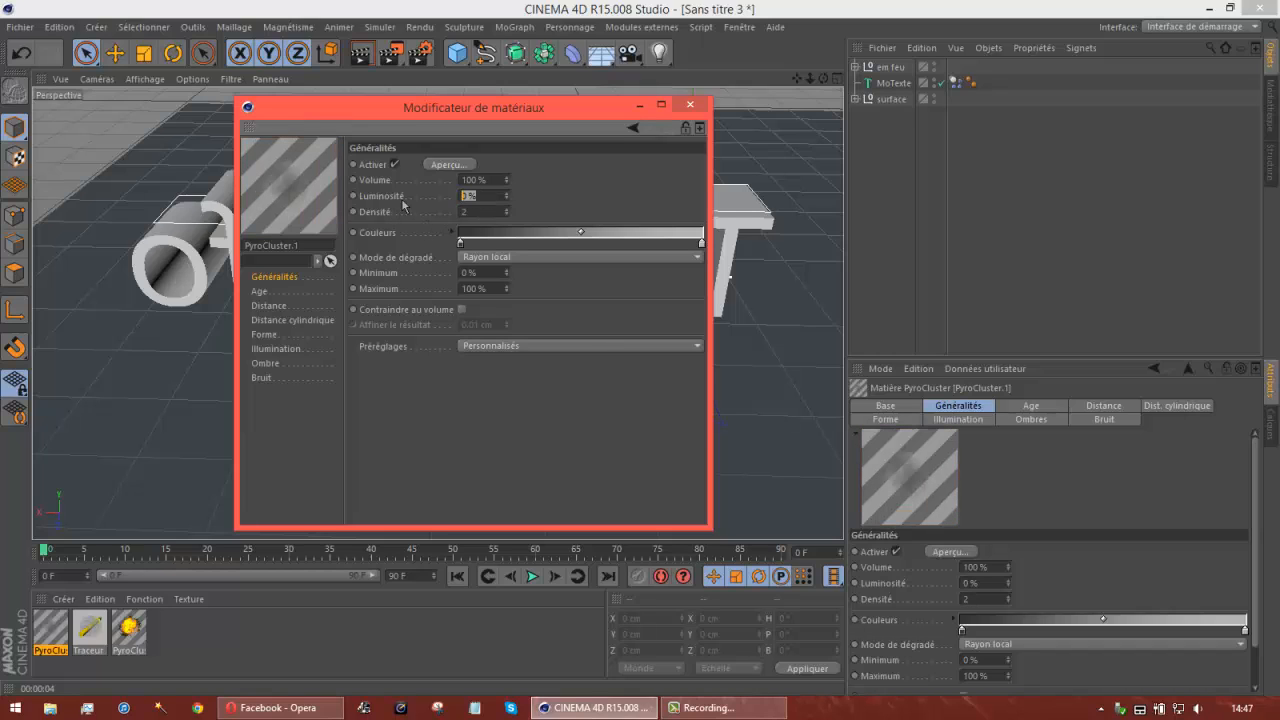
text(20)
key(Return)
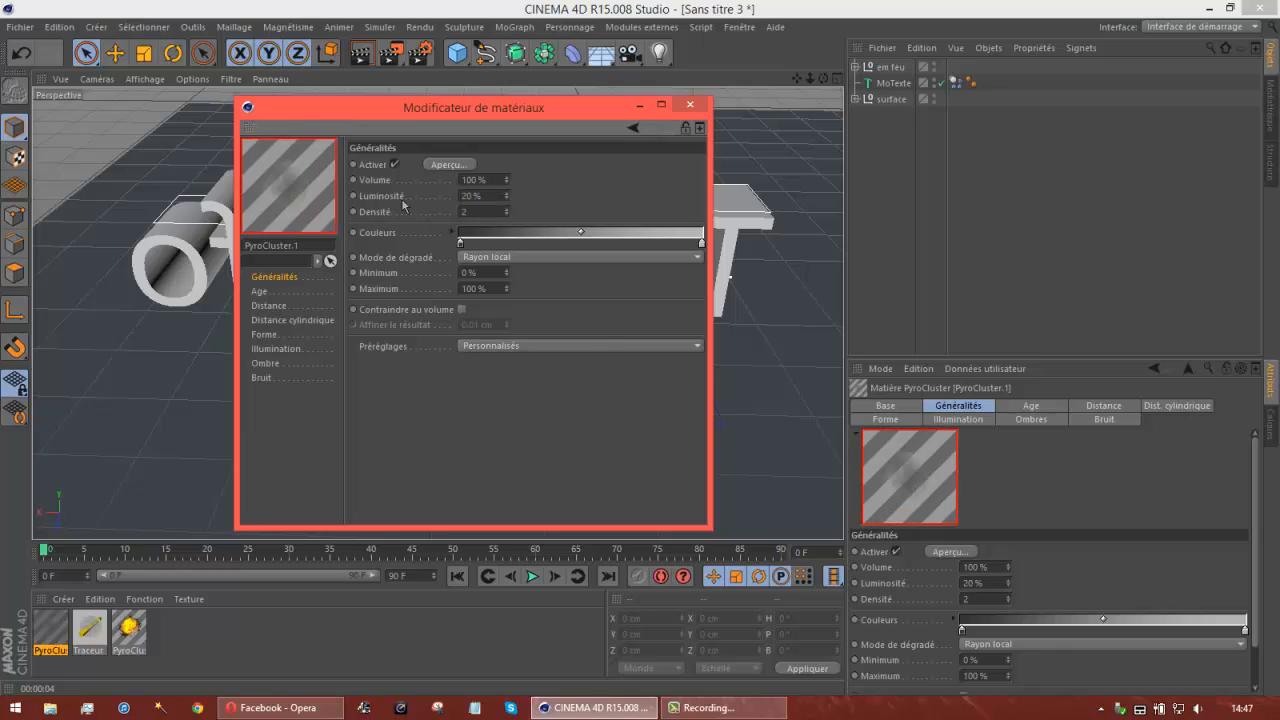
click(508, 258)
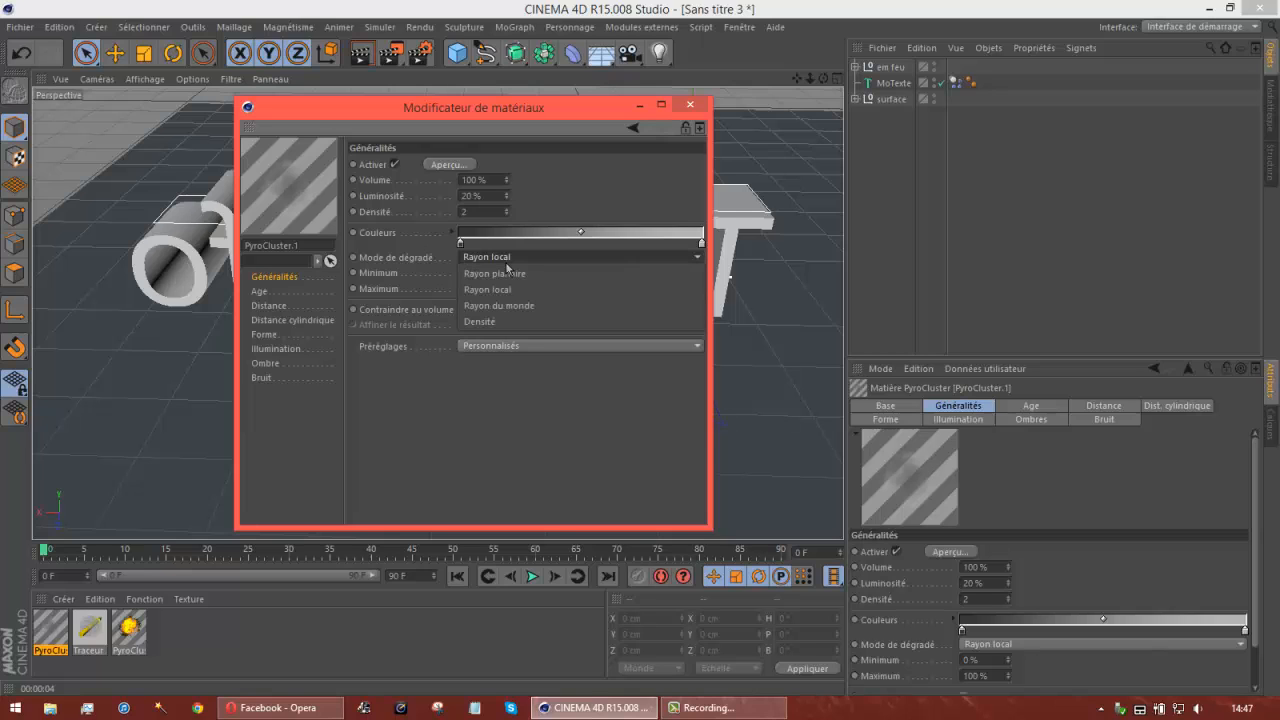
click(487, 289)
Go through the smoke material's age, distance, shape, illumination and shadow settings, toggling the Utiliser l'illumination option
click(262, 291)
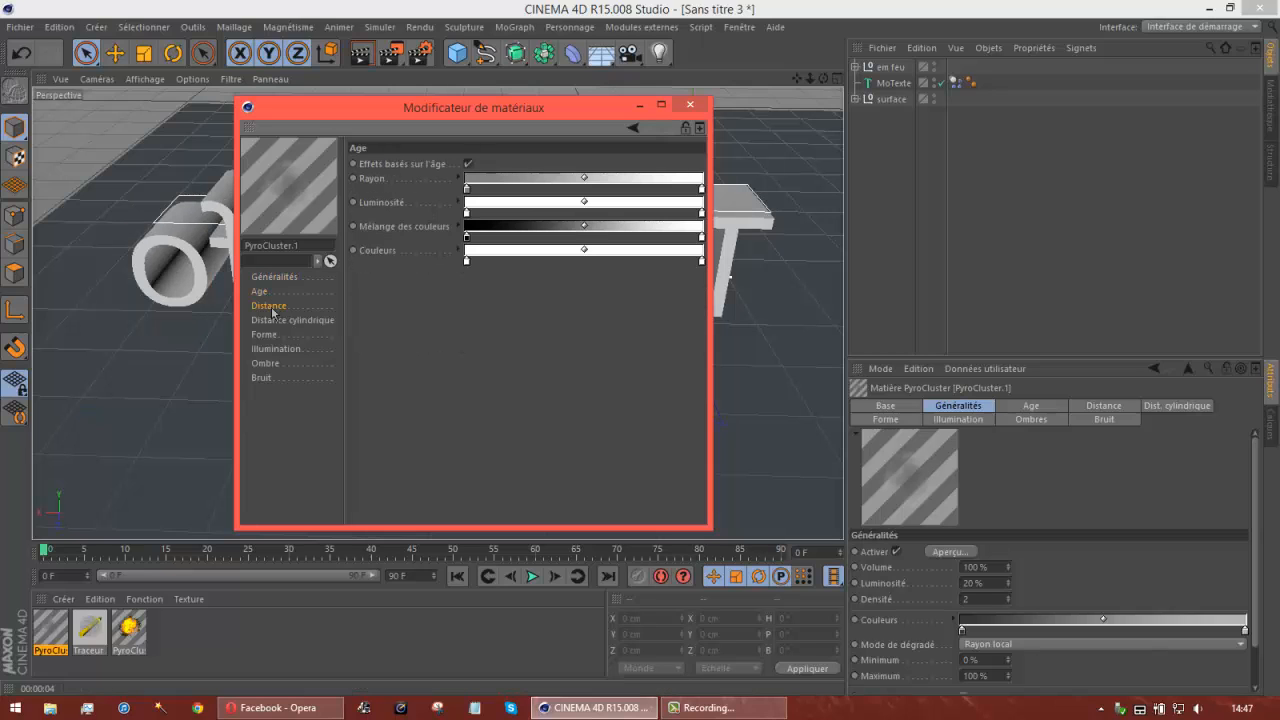
click(268, 306)
click(285, 320)
click(268, 334)
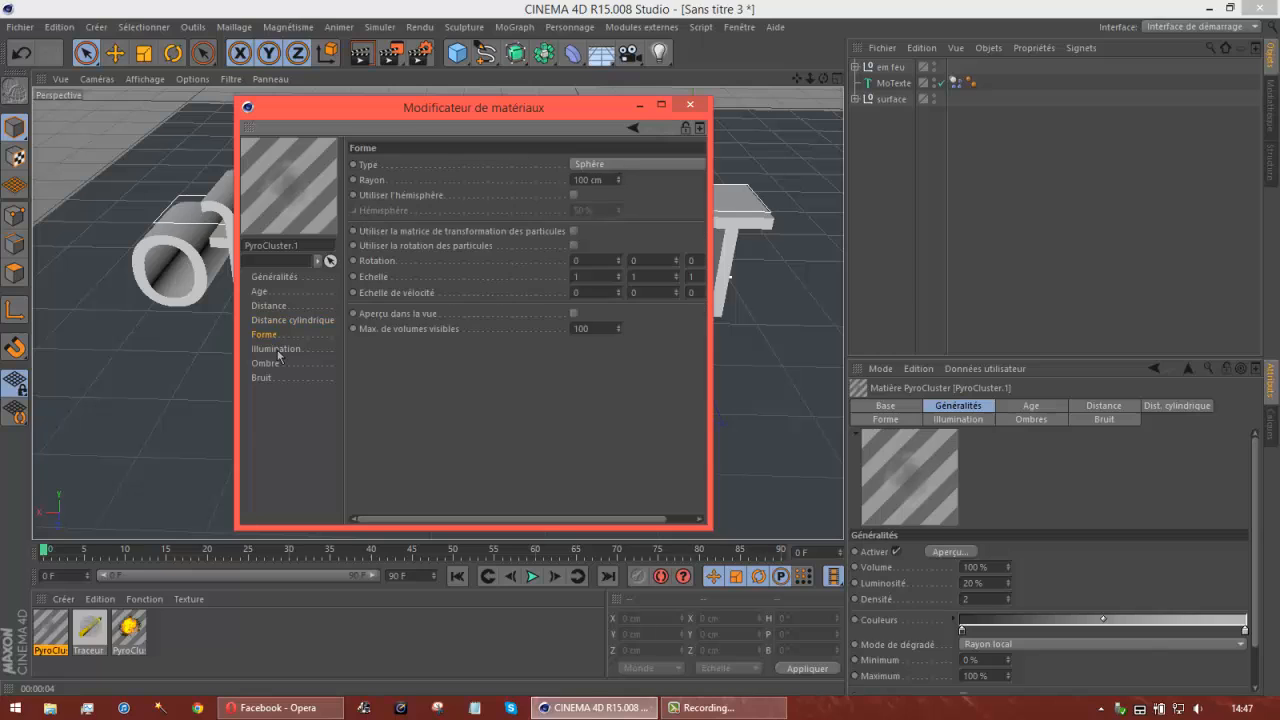
click(278, 349)
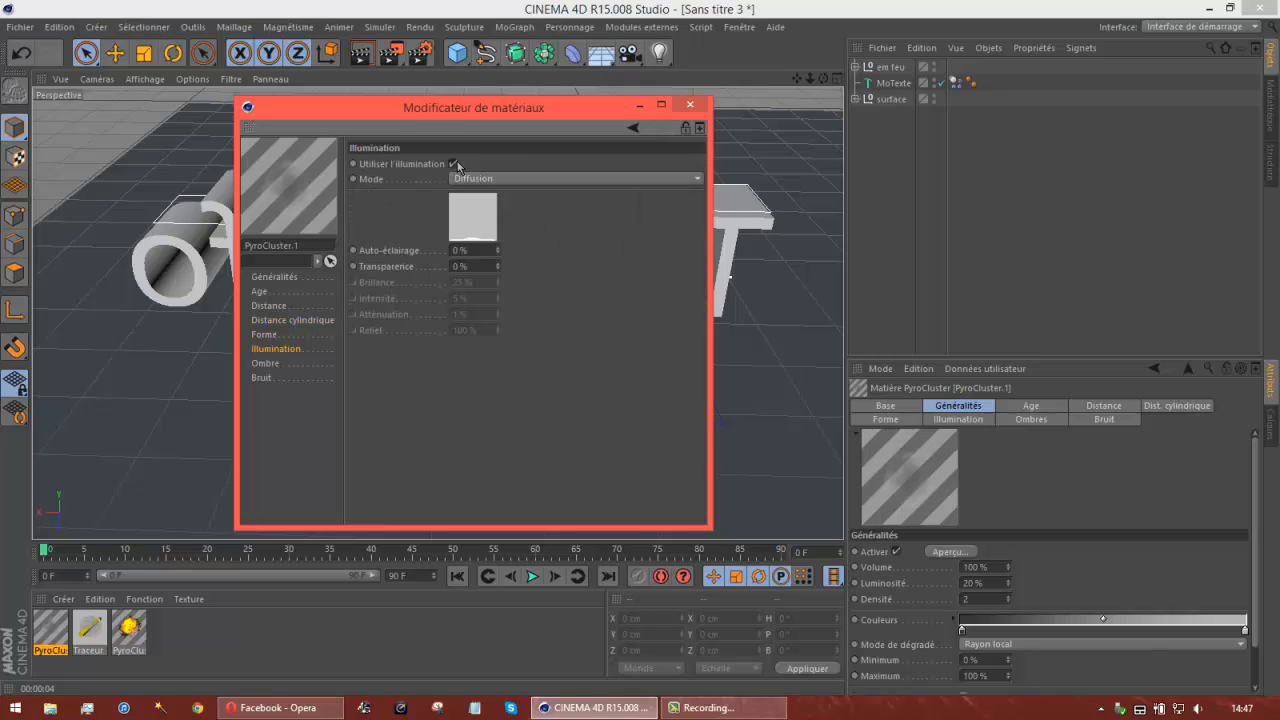
click(455, 164)
click(275, 364)
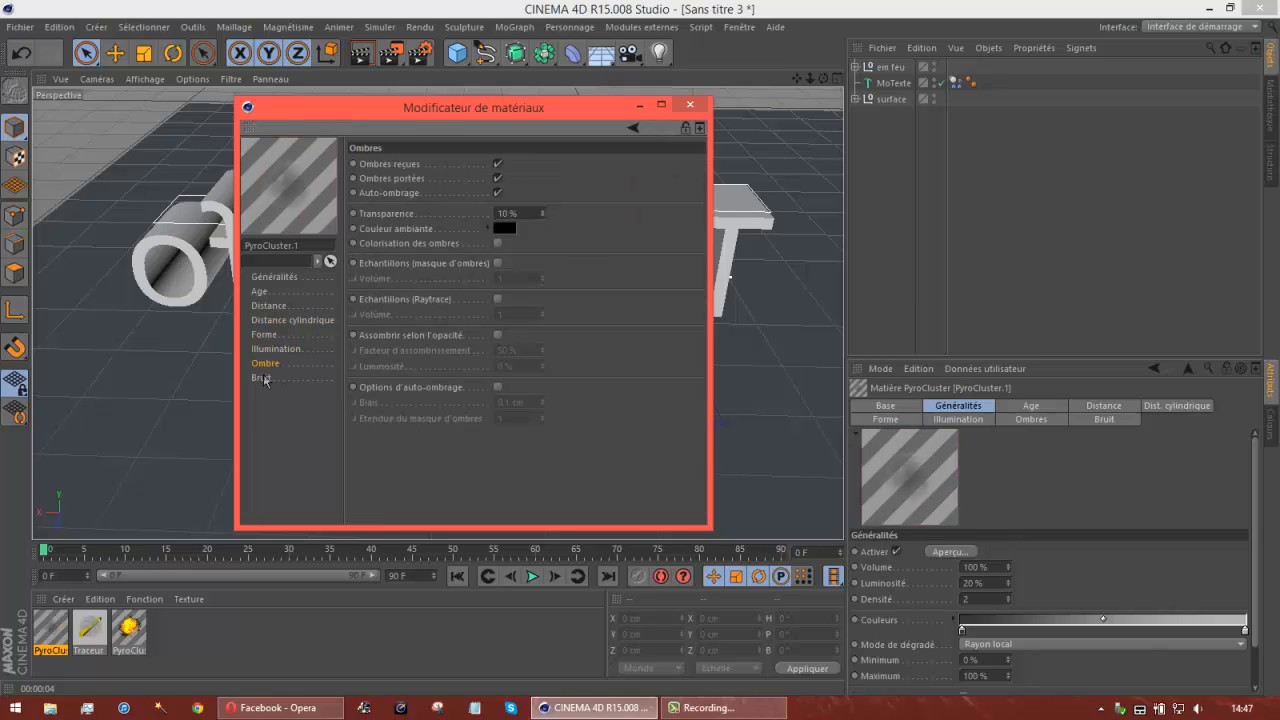
Set the smoke material's noise type to Electrique and close the material editor
click(264, 378)
click(464, 180)
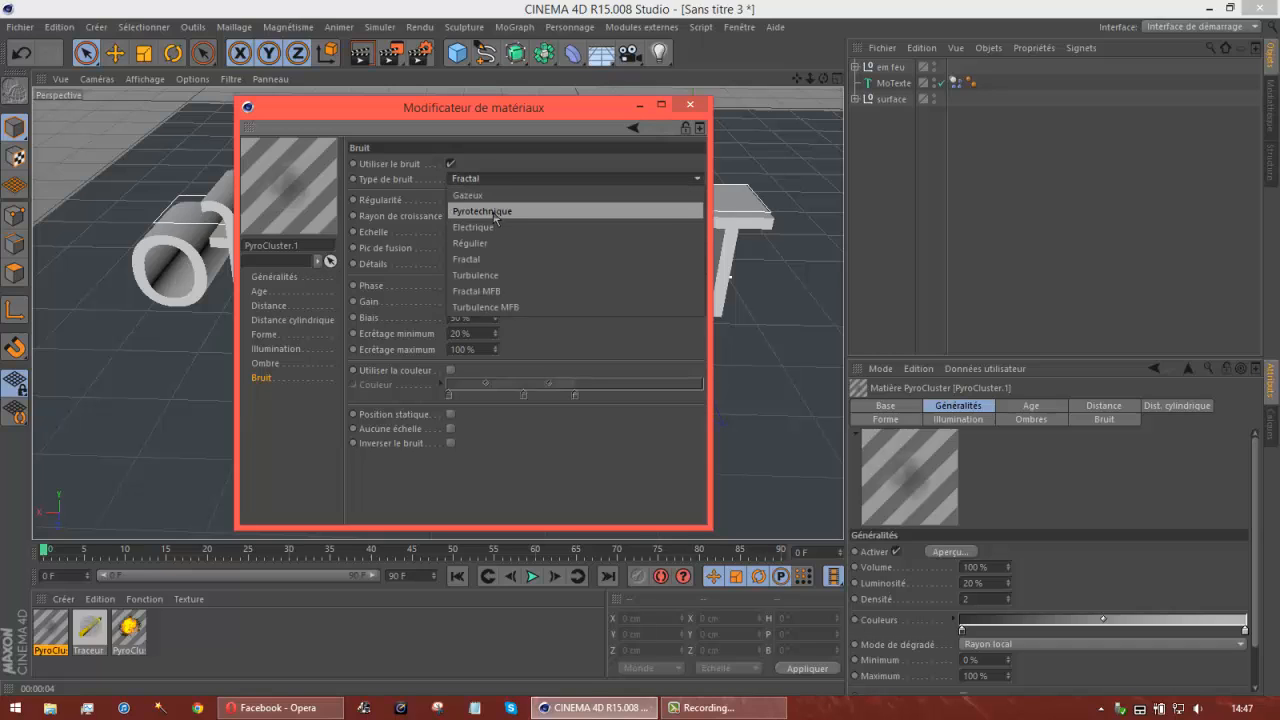
click(485, 196)
click(492, 180)
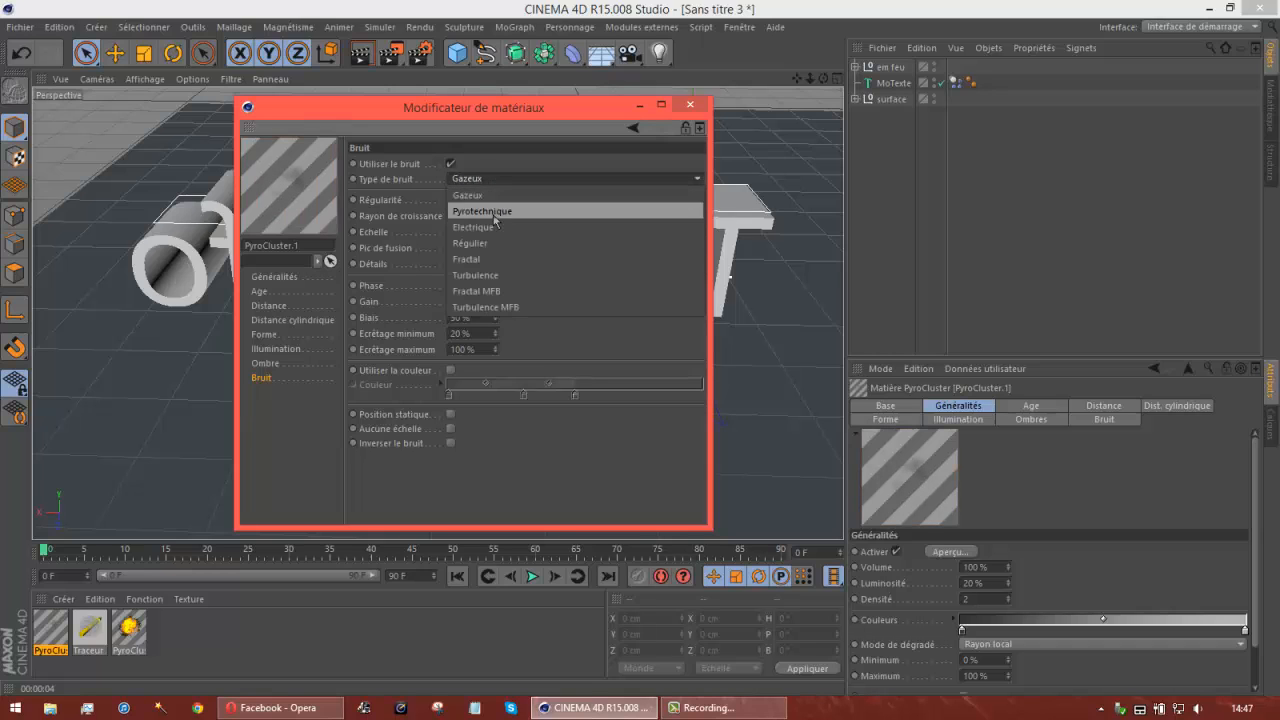
click(498, 209)
click(508, 180)
click(508, 209)
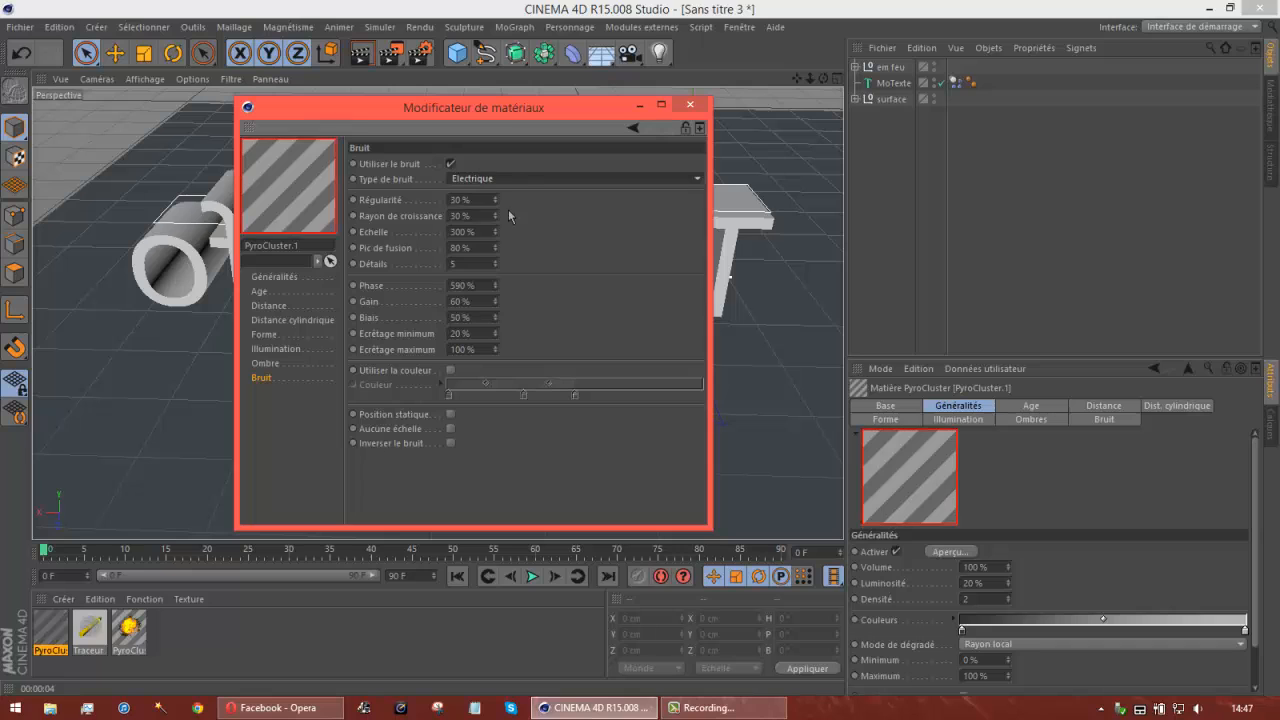
click(689, 104)
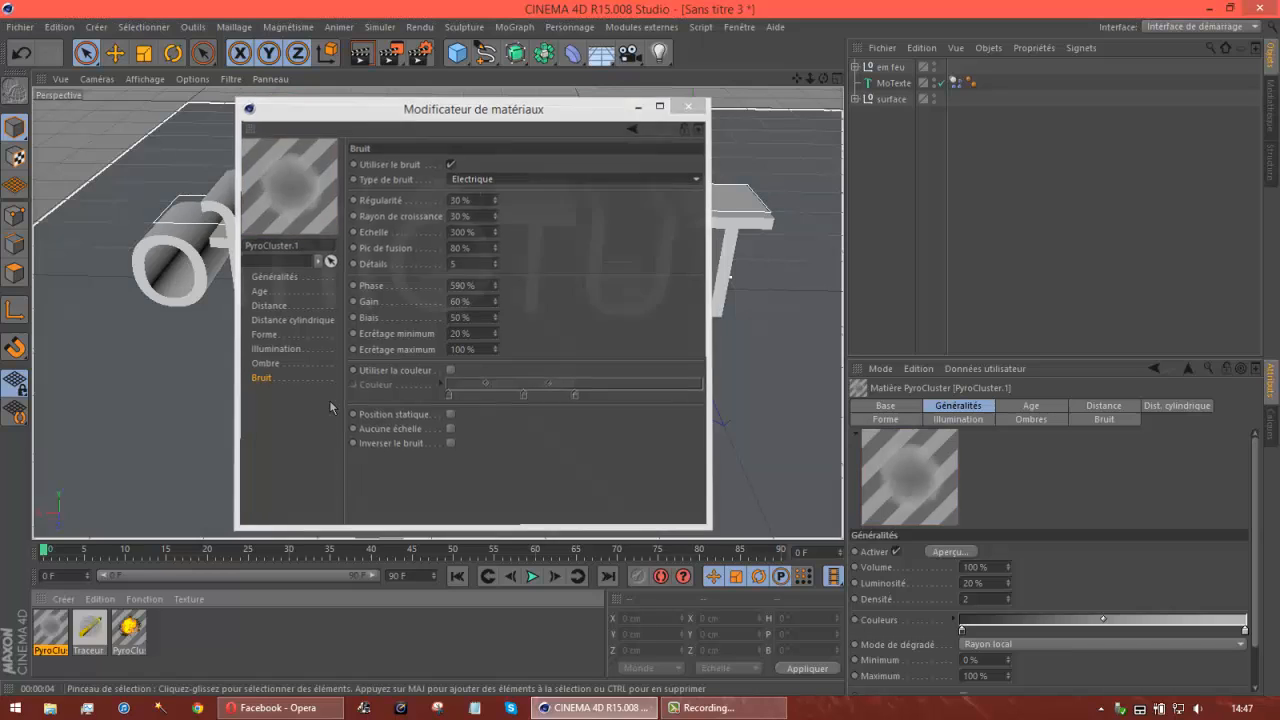
Place the smoke material last among the materials, create a particle emitter and apply the smoke material to it
drag(62, 630, 1003, 136)
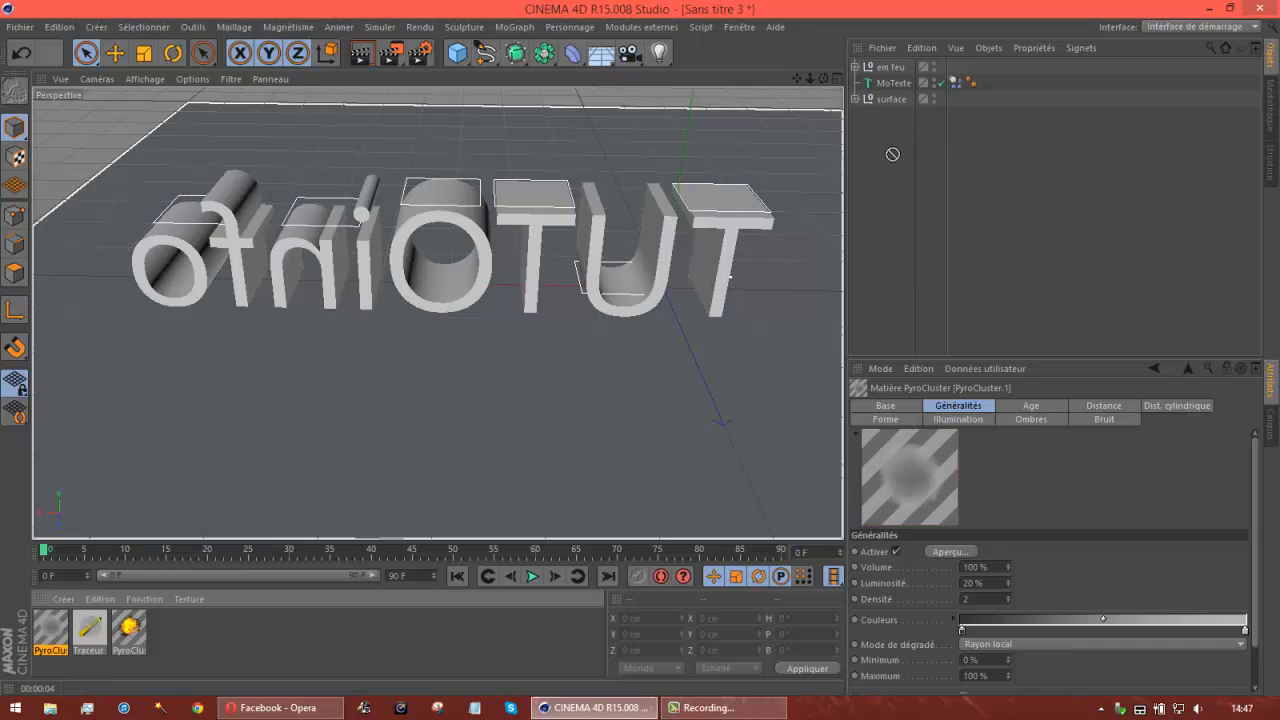
drag(165, 629, 166, 630)
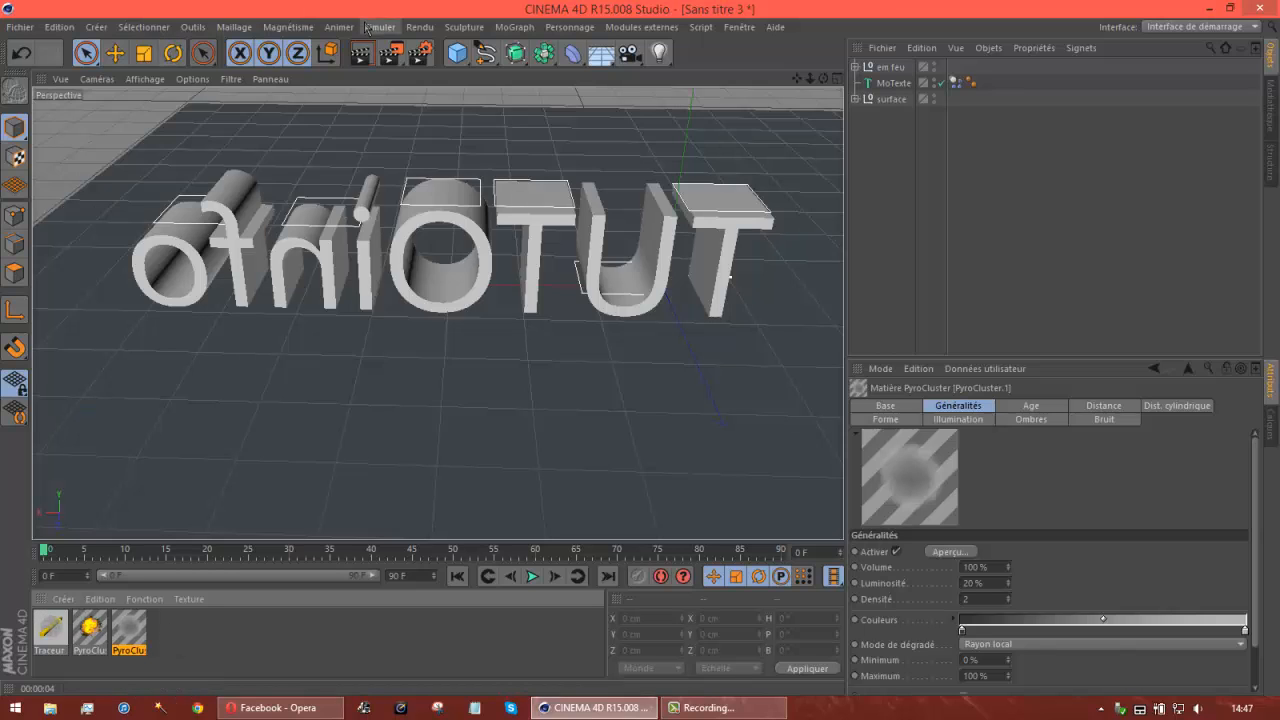
click(349, 28)
mouse_move(366, 28)
mouse_move(433, 94)
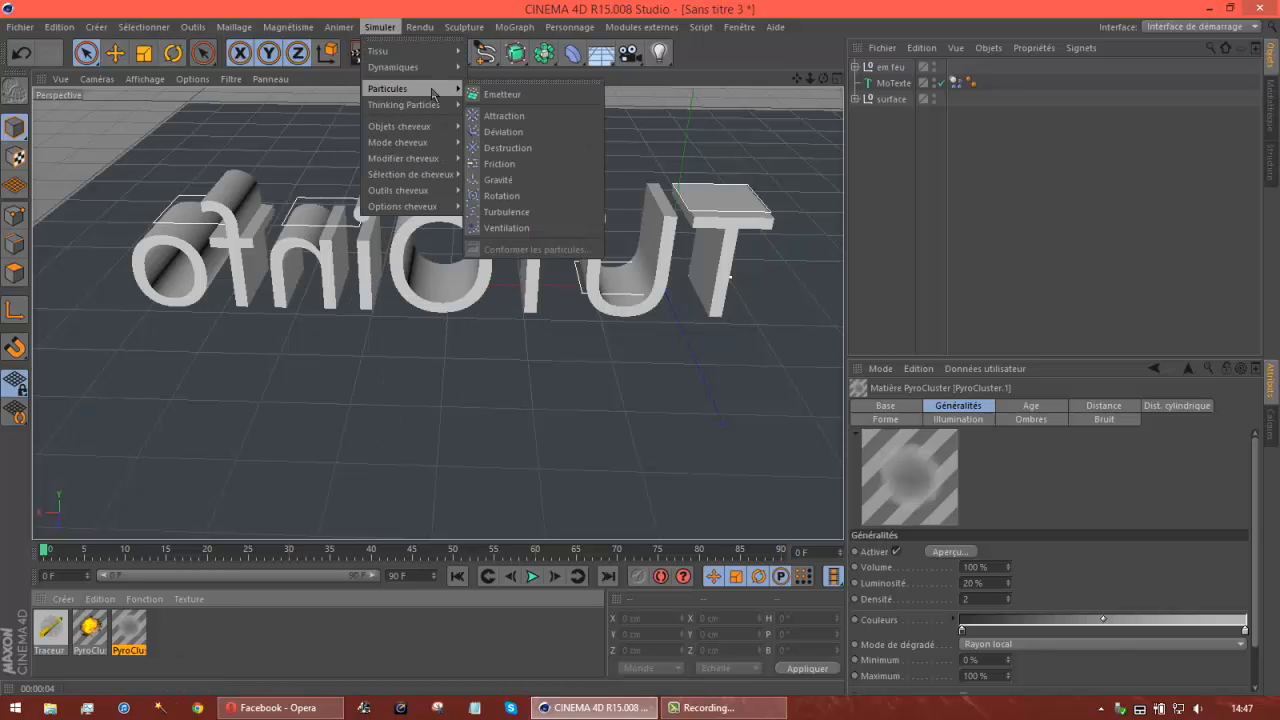
click(502, 94)
drag(140, 633, 1097, 232)
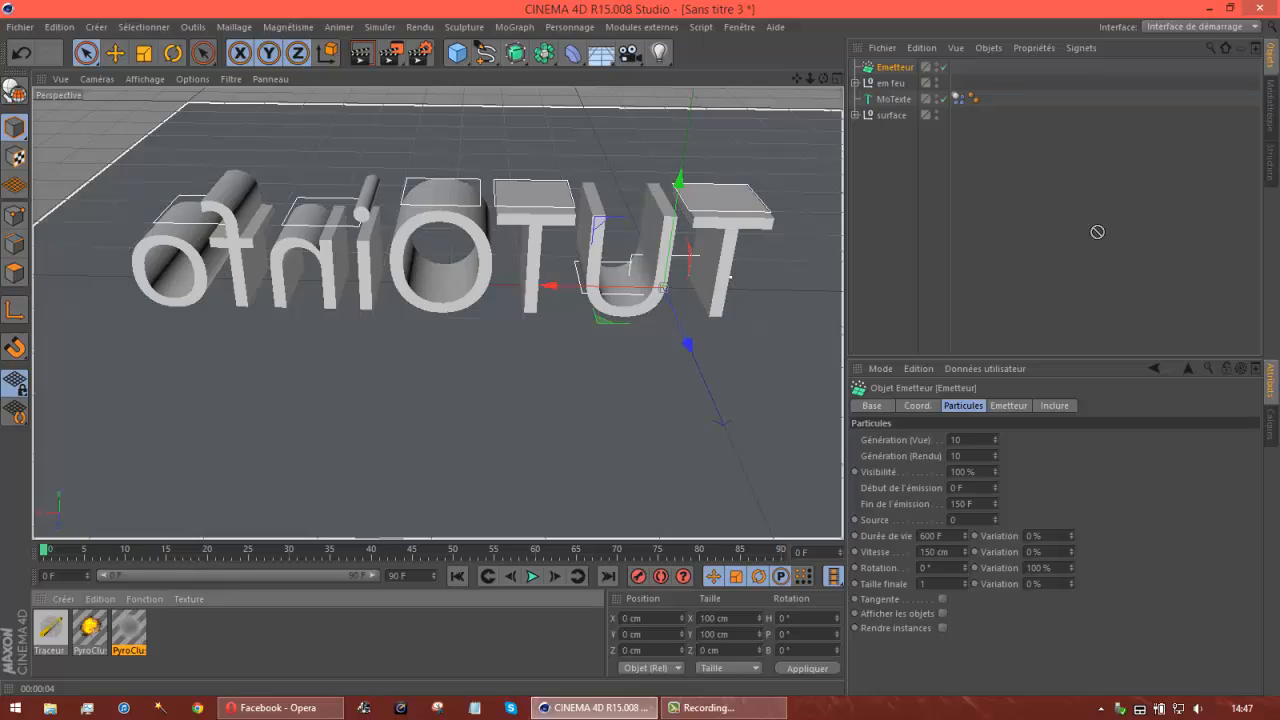
drag(910, 76, 910, 68)
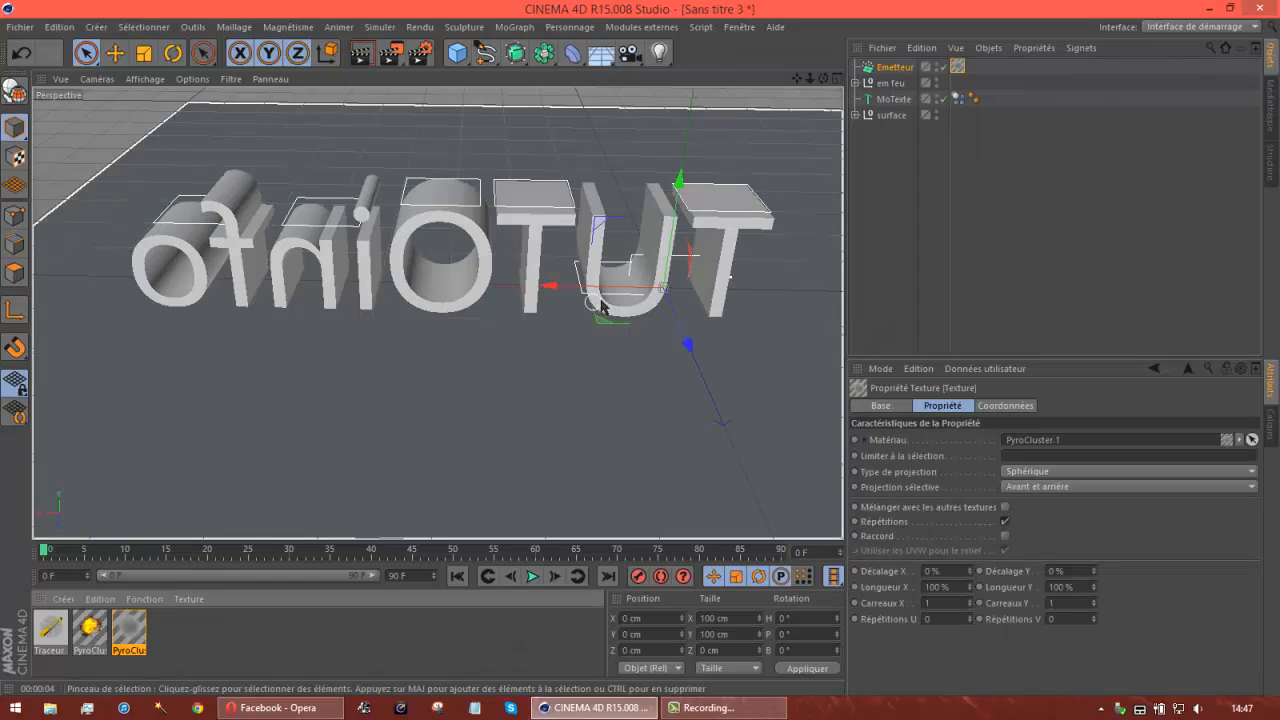
Move the smoke emitter in front of the letters to Z about 171 cm and rotate its pitch to 90°
drag(679, 333, 708, 410)
click(173, 53)
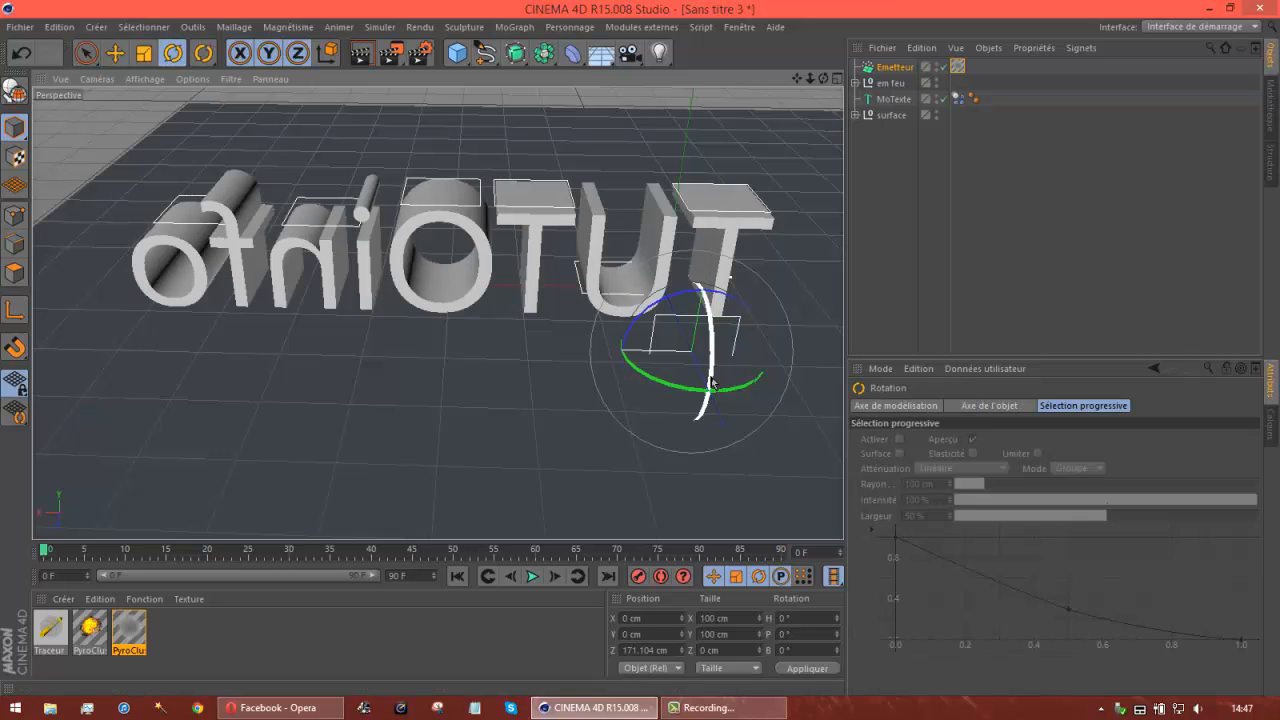
drag(711, 383, 703, 257)
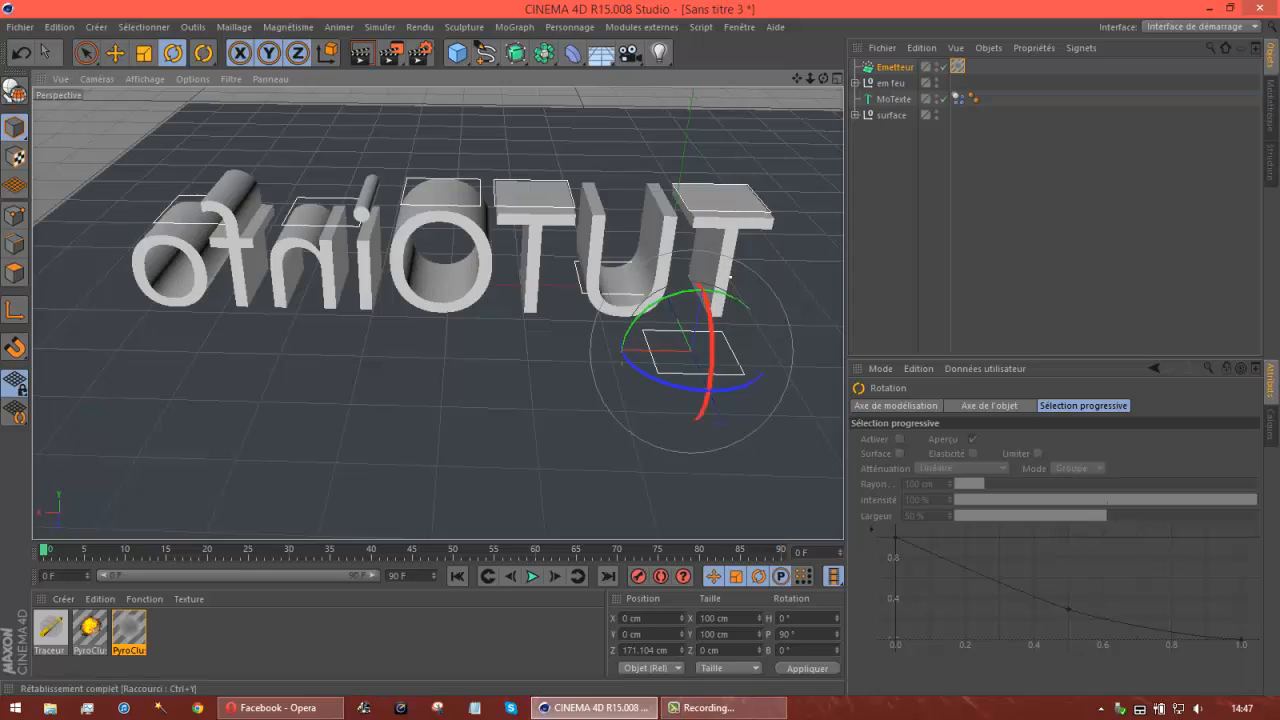
click(86, 53)
Play the animation briefly to check the particle emission, and return to frame 0
click(532, 576)
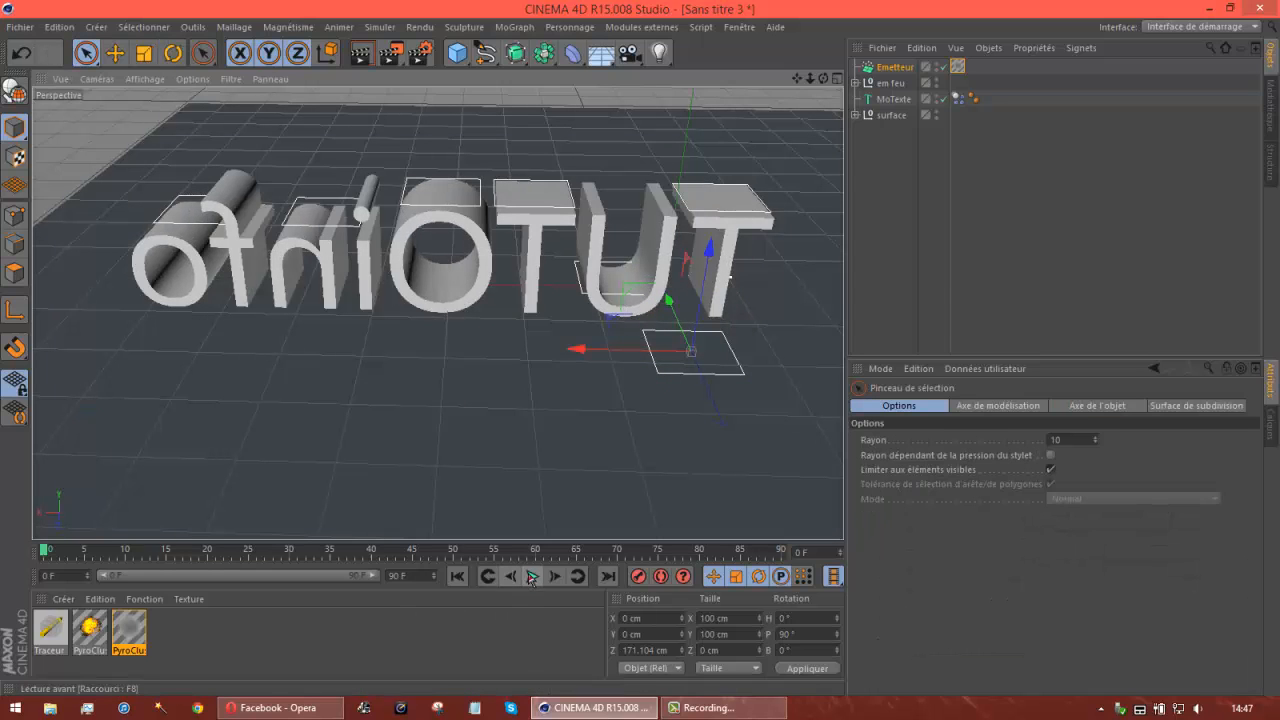
click(148, 558)
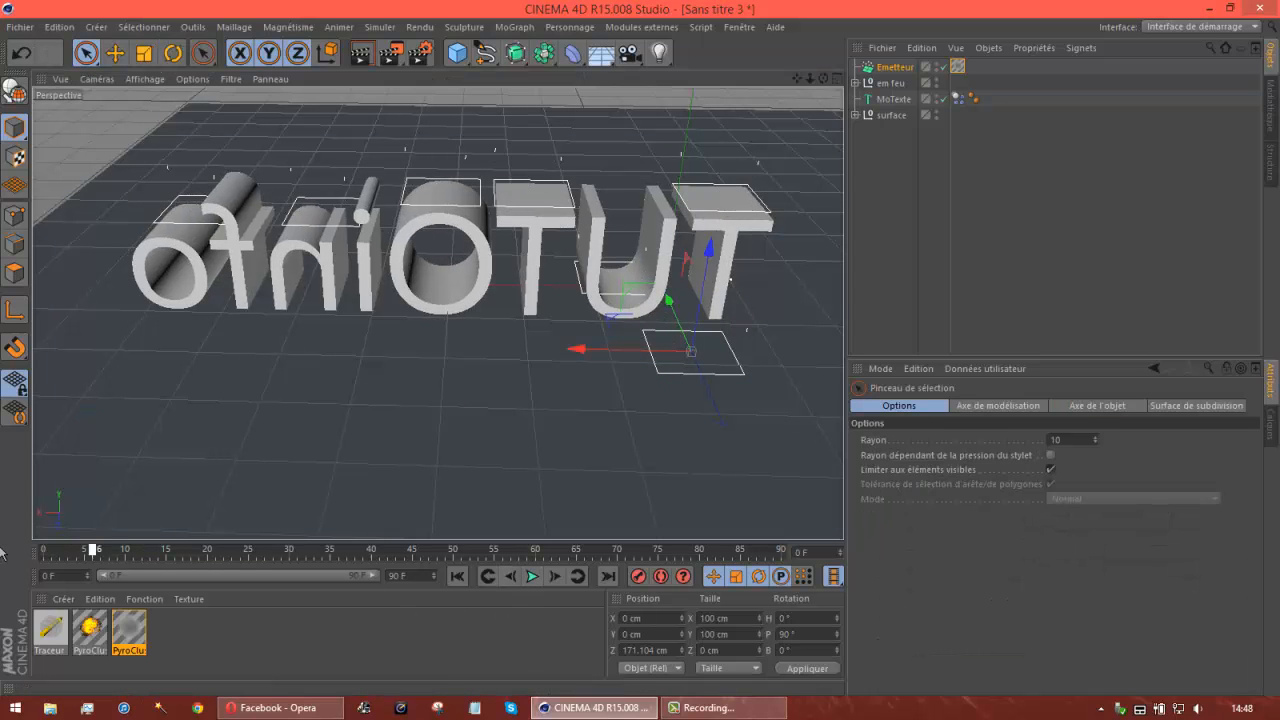
drag(148, 556, 43, 556)
Shift the smoke emitter to X about -52 cm and place a copy of it at X about 67 cm, before the U
drag(582, 349, 638, 362)
click(895, 67)
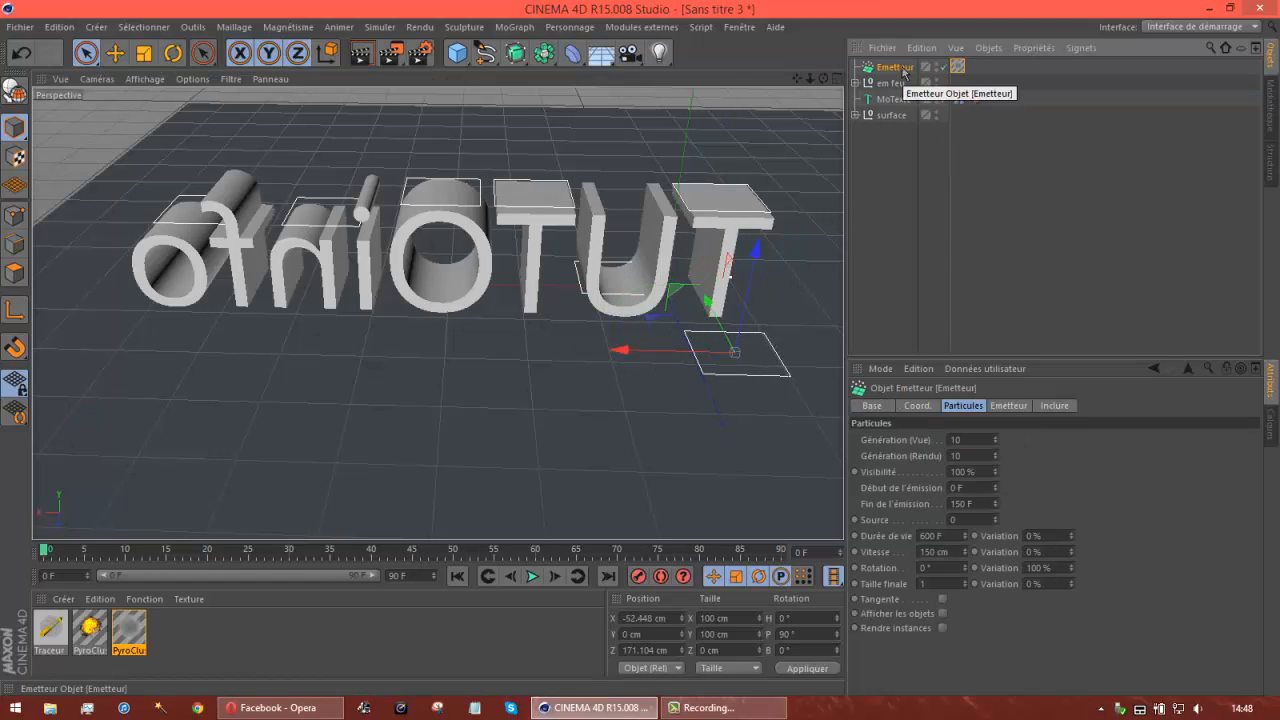
key(ctrl+c)
key(ctrl+v)
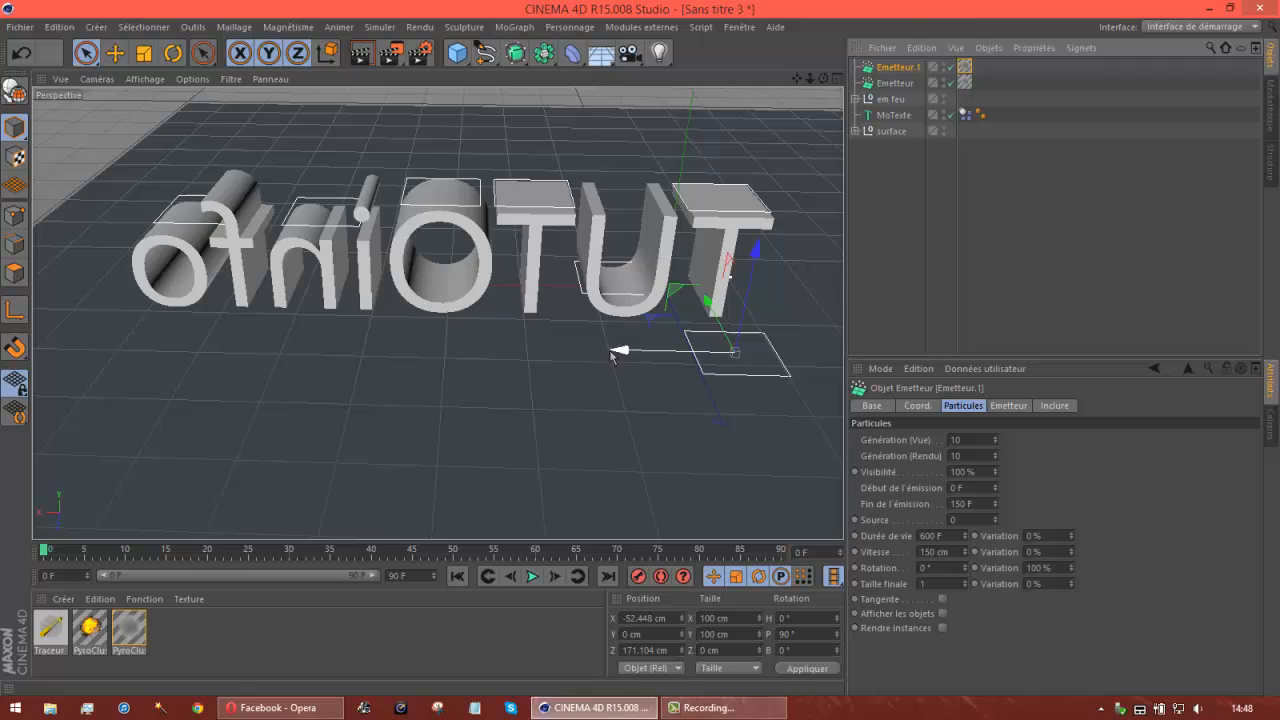
drag(612, 355, 518, 348)
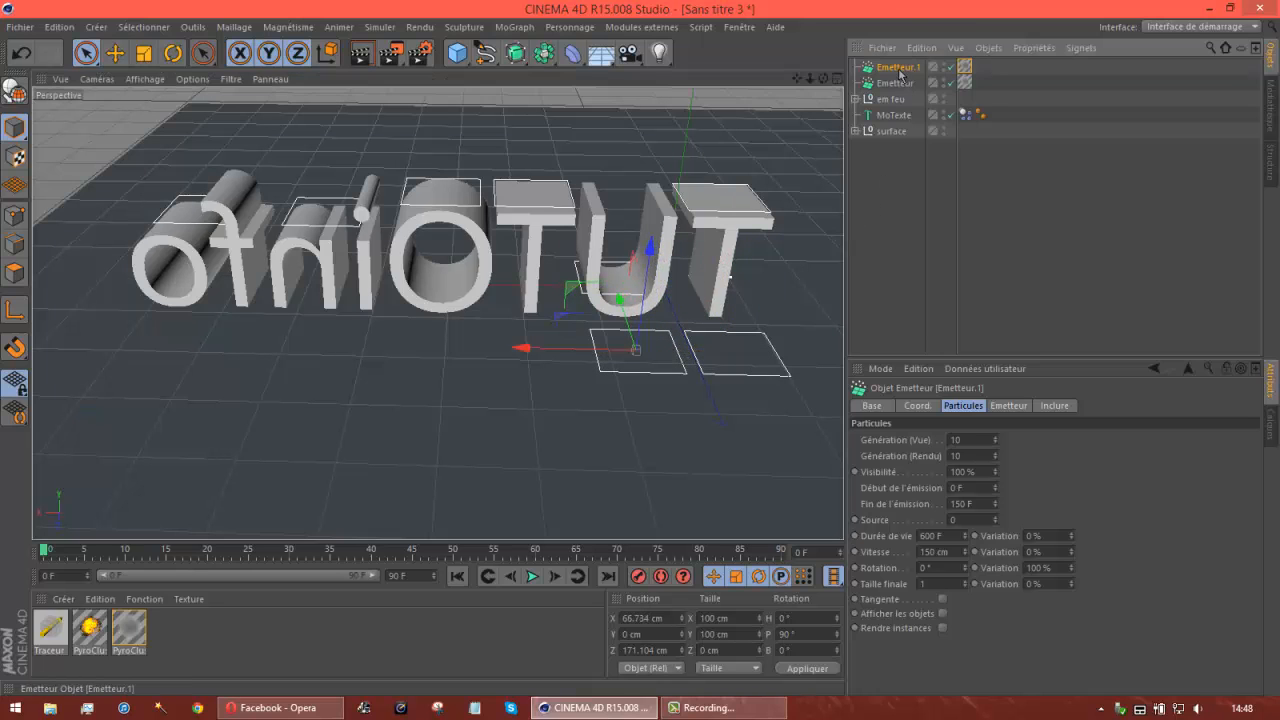
Add three more copies of the smoke emitter in an evenly spaced row, the last at X about 441 cm
key(ctrl+c)
key(ctrl+v)
drag(520, 348, 218, 352)
key(ctrl+c)
key(ctrl+v)
key(ctrl+c)
key(ctrl+v)
key(v)
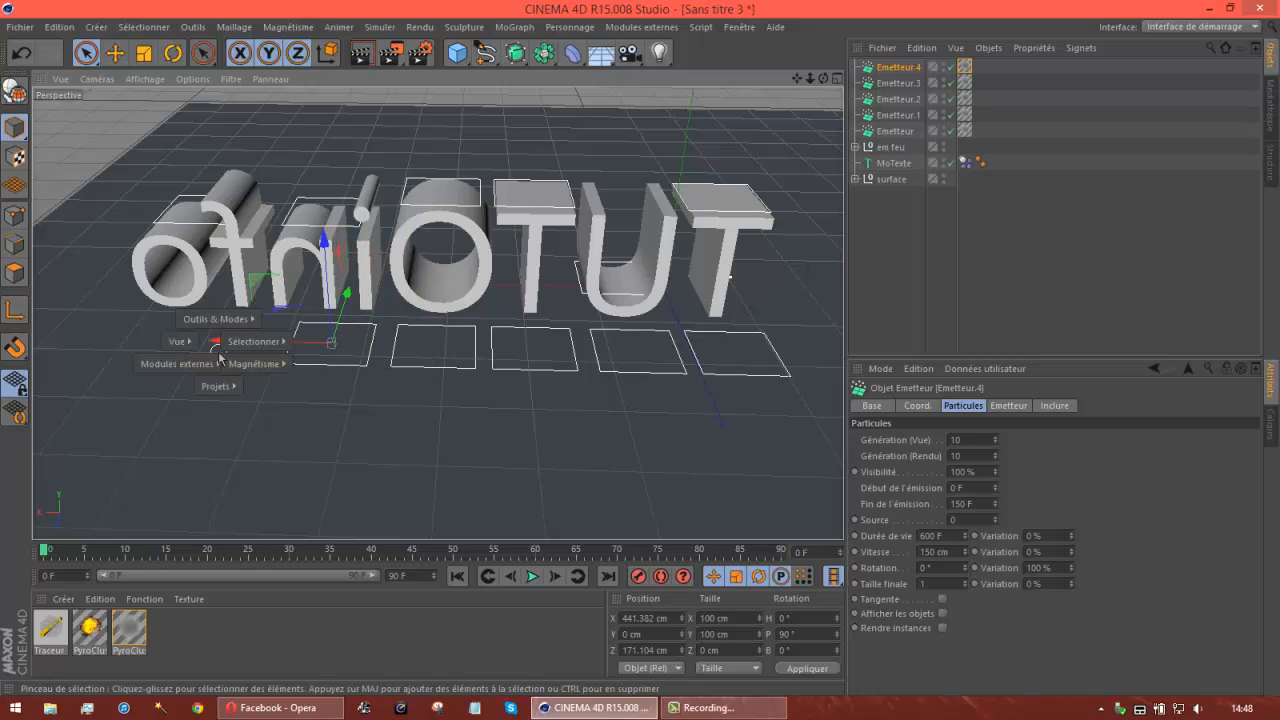
mouse_move(177, 364)
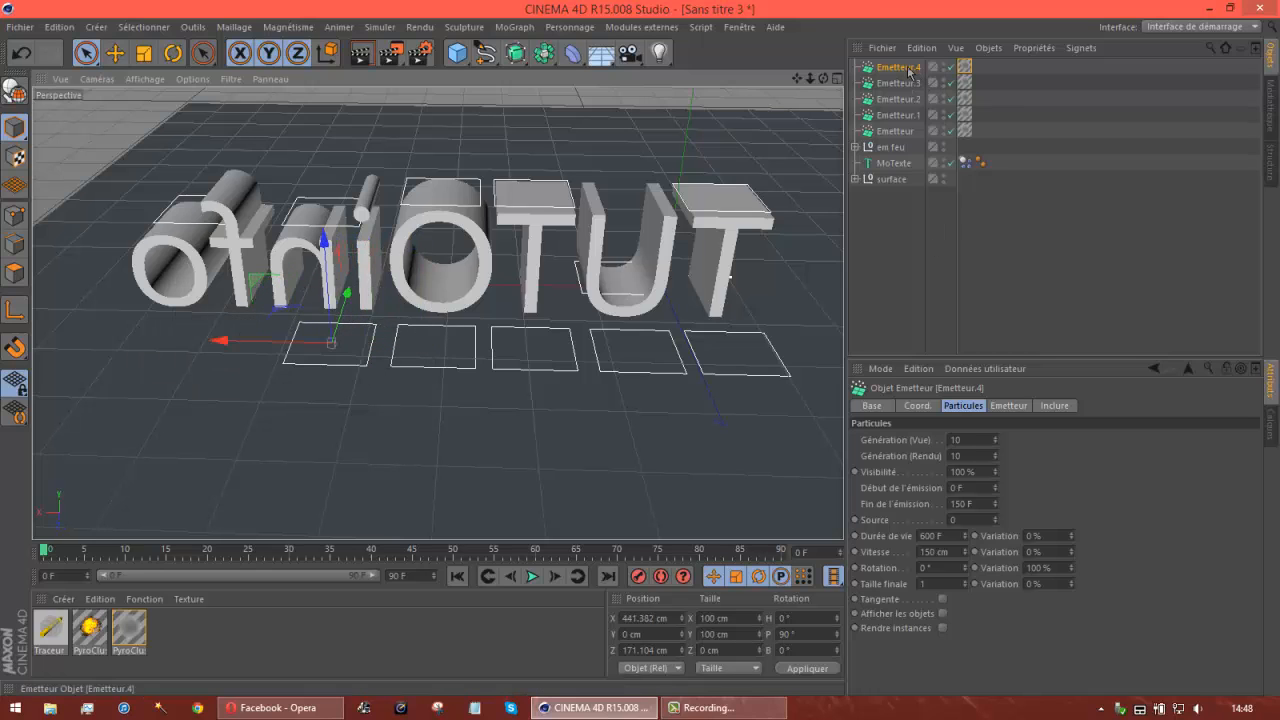
Duplicate the last smoke emitter twice, placing the copies at X about 564 cm and 686 cm
key(ctrl+c)
key(ctrl+v)
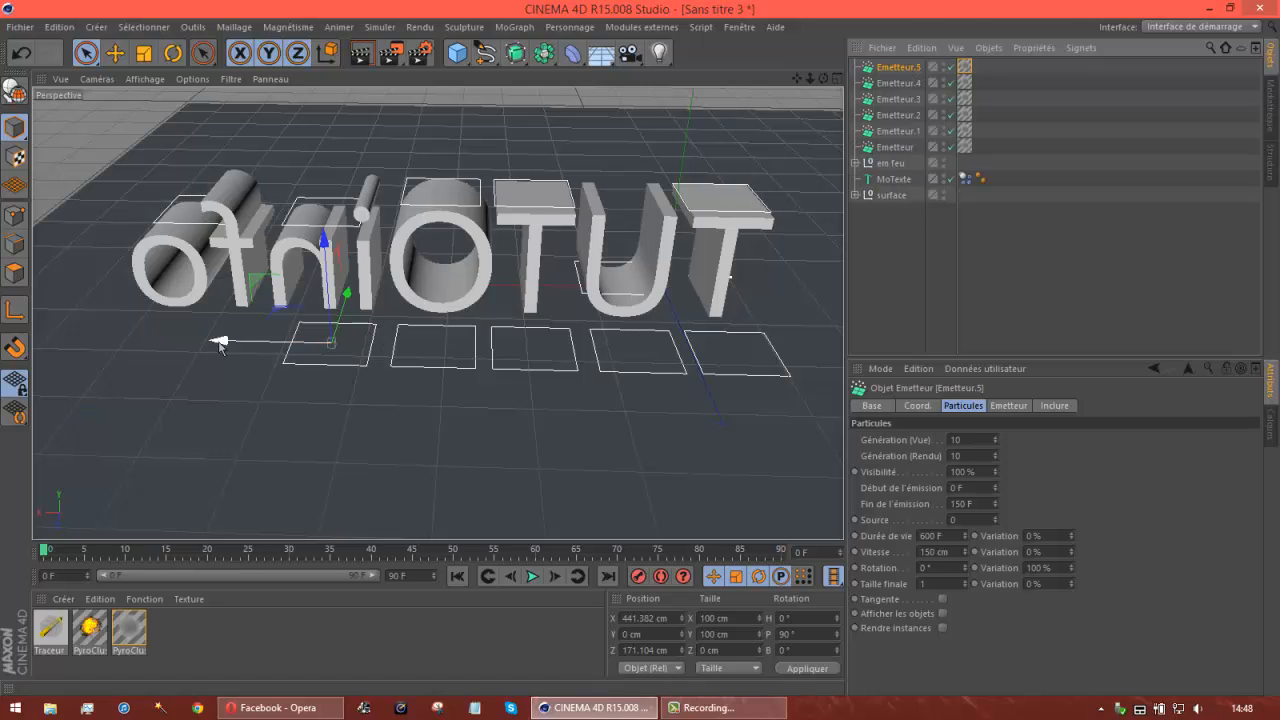
drag(214, 344, 122, 332)
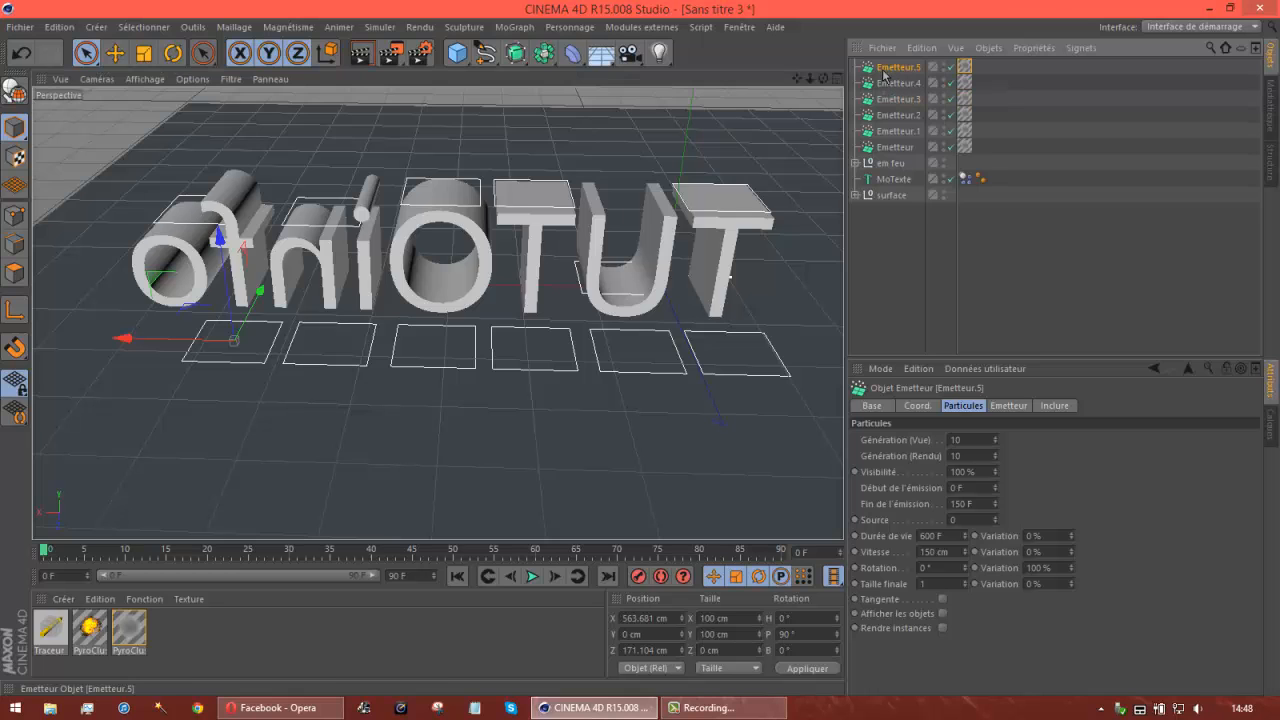
key(ctrl+c)
key(ctrl+v)
drag(121, 338, 46, 334)
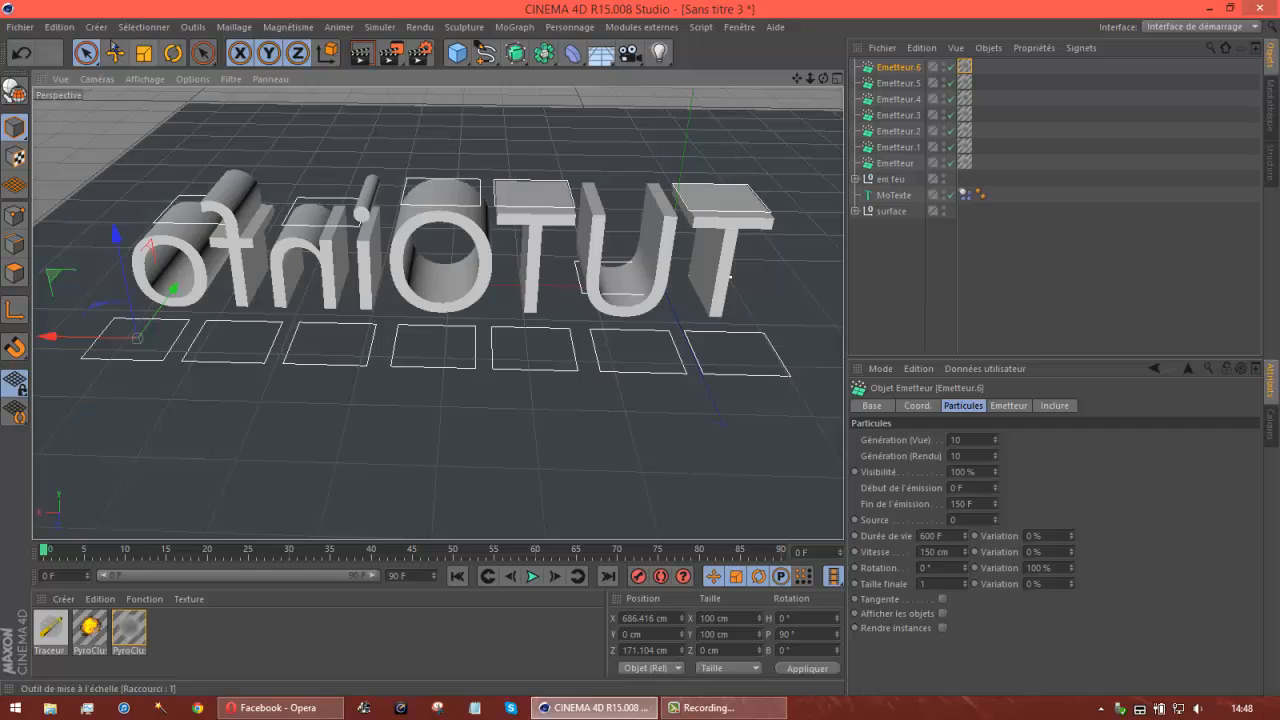
Create a Neutre (null) object and name it em fumée
click(96, 27)
mouse_move(116, 56)
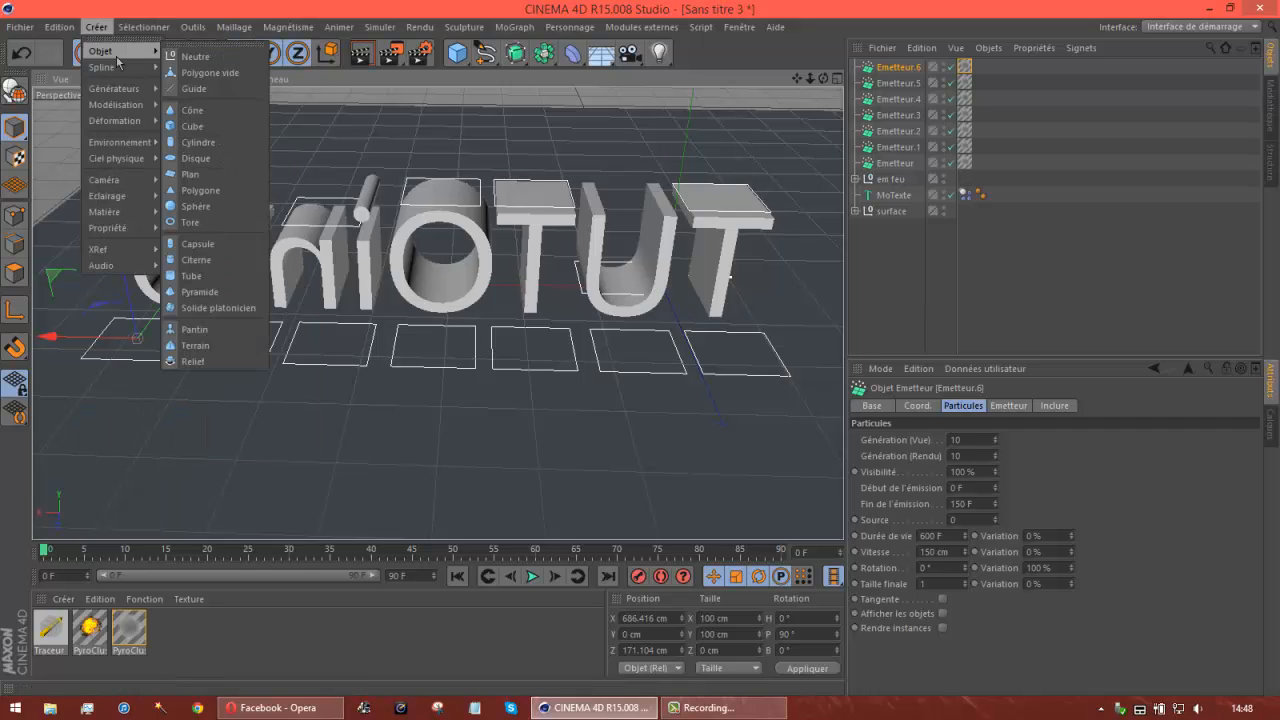
click(195, 57)
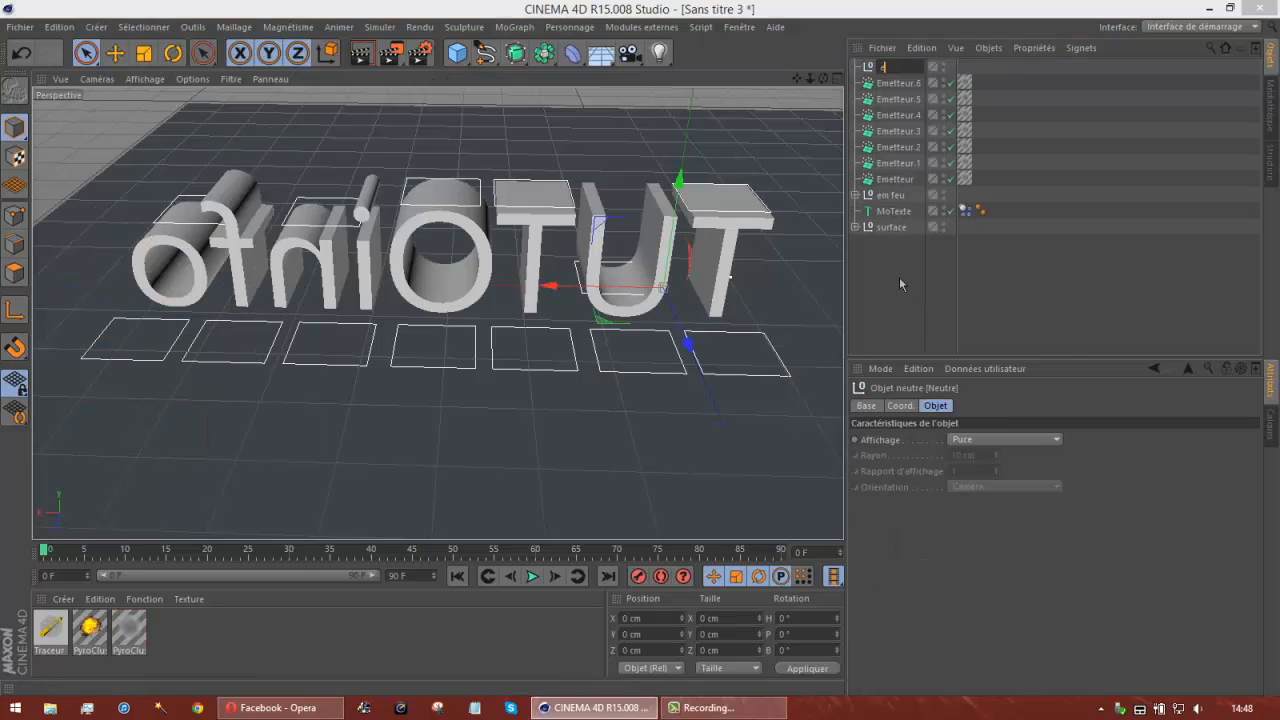
text(ée)
key(Return)
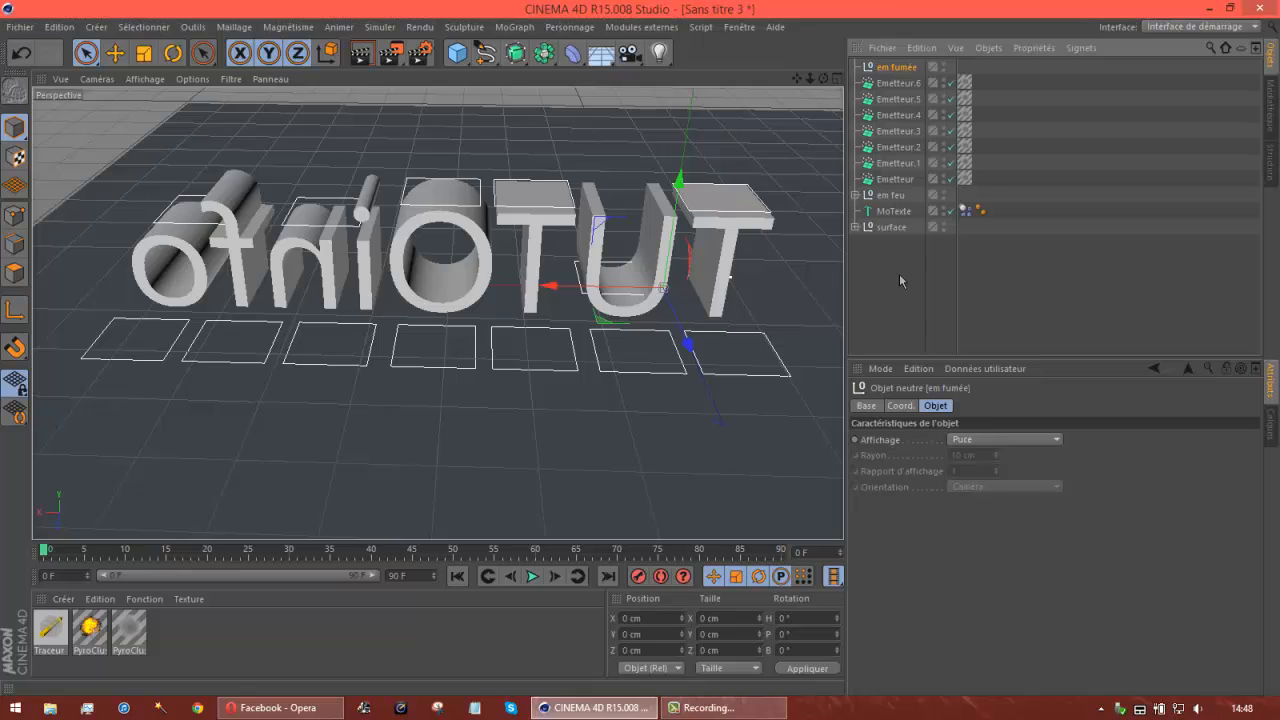
Group all seven smoke emitters under the em fumée null, collapse the group, and leave nothing selected
drag(985, 180, 868, 70)
click(856, 67)
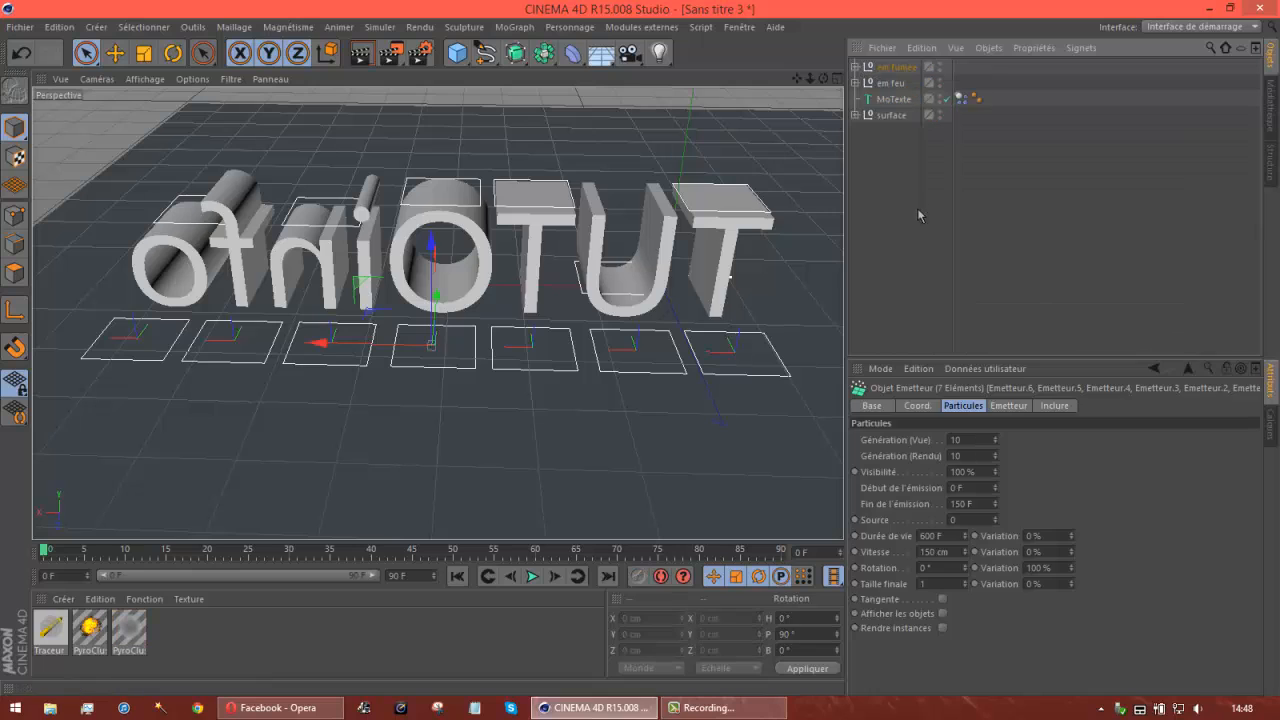
click(912, 207)
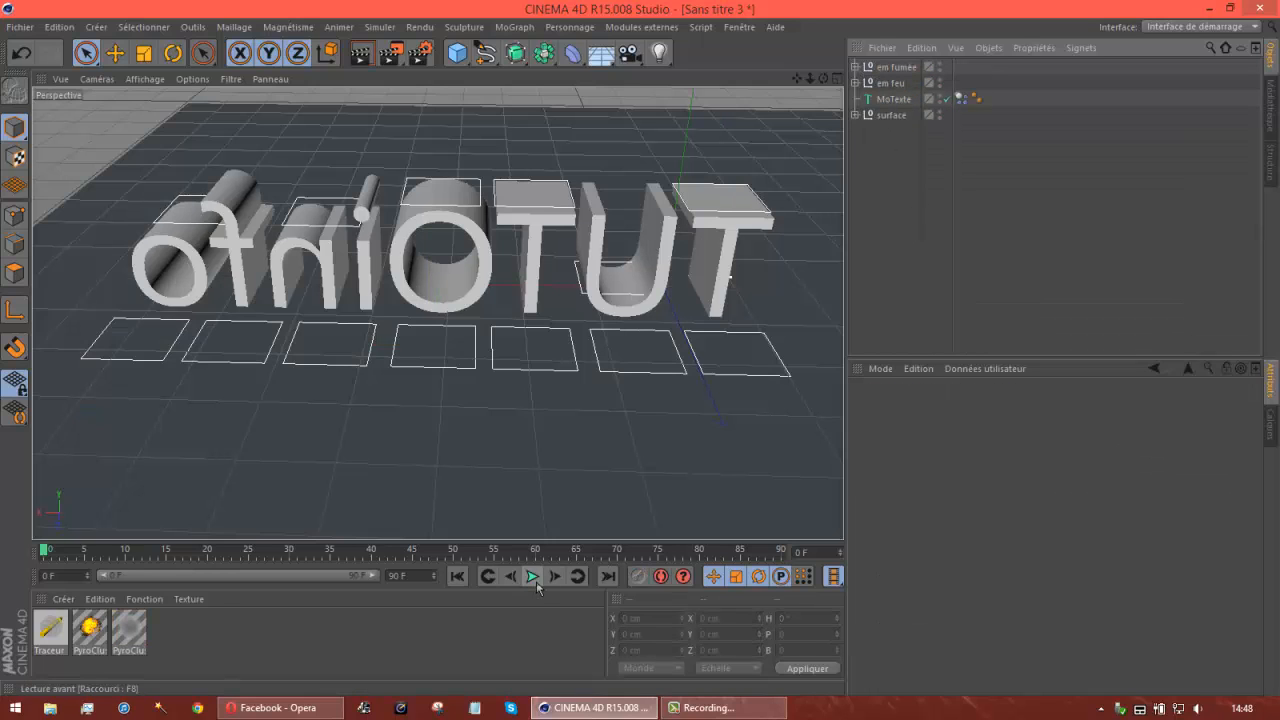
Create a standard material and set its colour to R 0, V 204, B 94
double_click(340, 638)
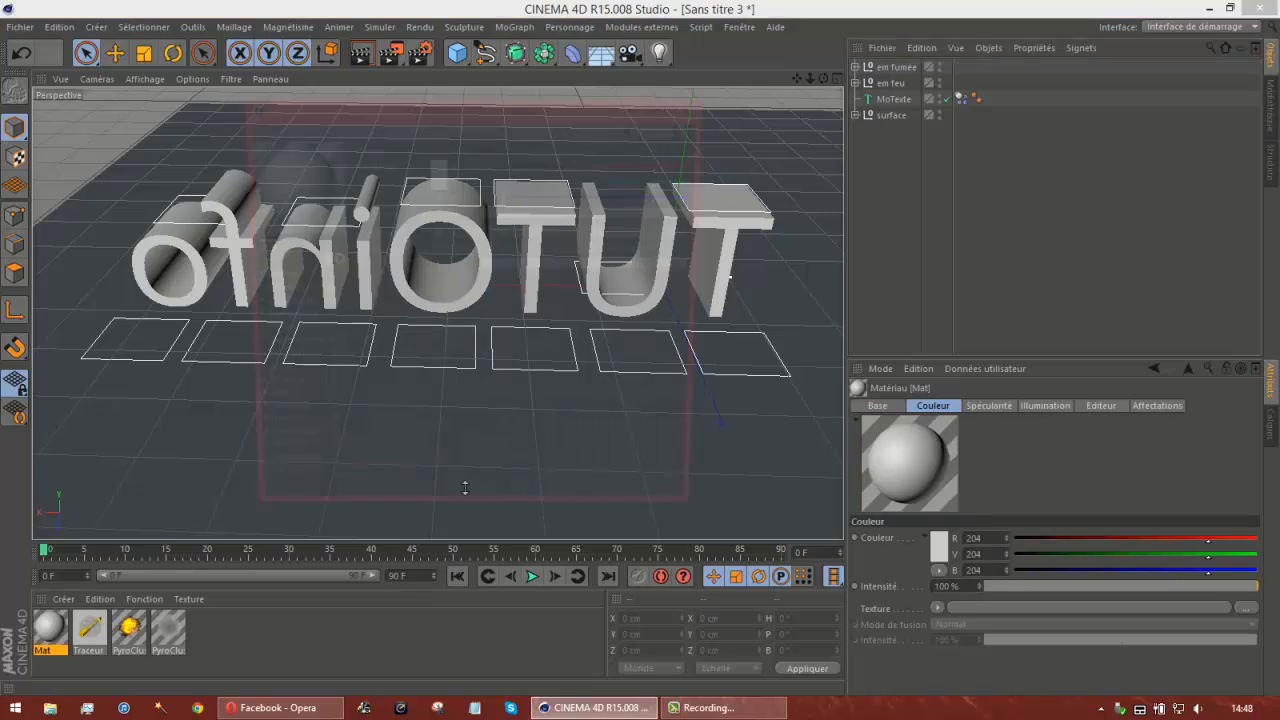
drag(630, 166, 512, 166)
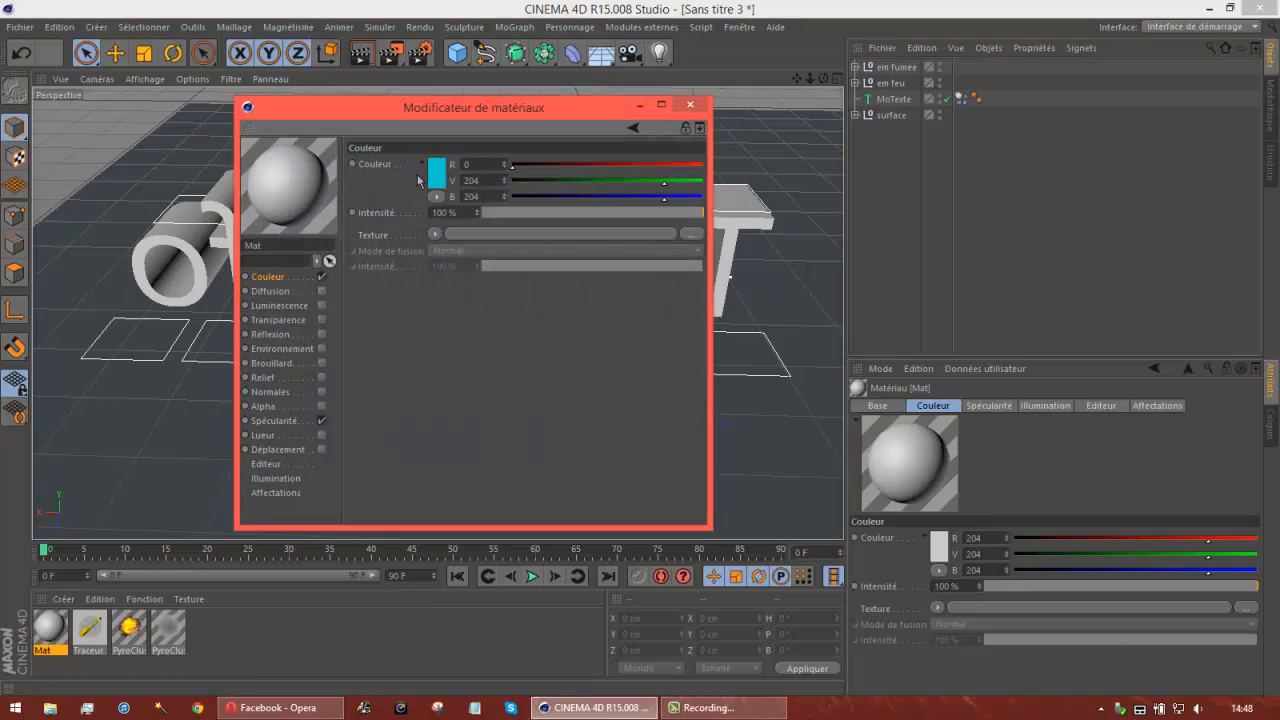
drag(606, 197, 582, 197)
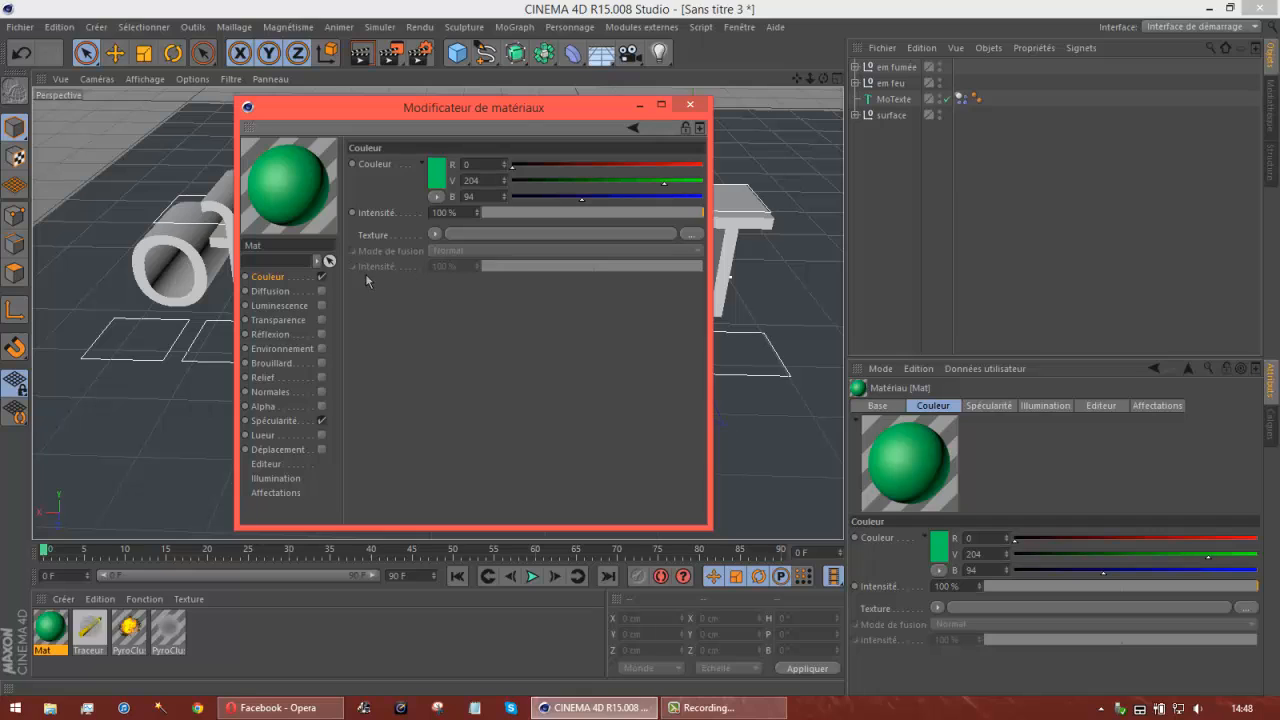
Enable the green material's Réflexion channel and set its reflection colour to R 0, V 204, B 94
click(272, 334)
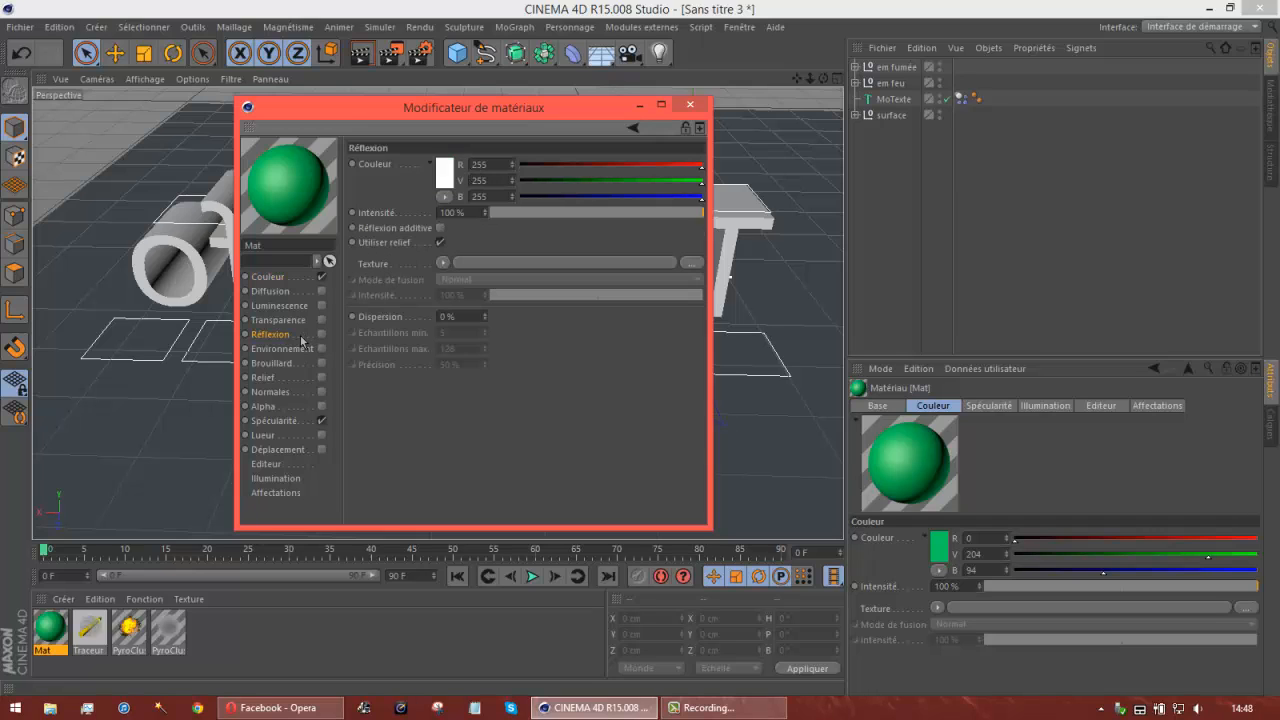
click(321, 334)
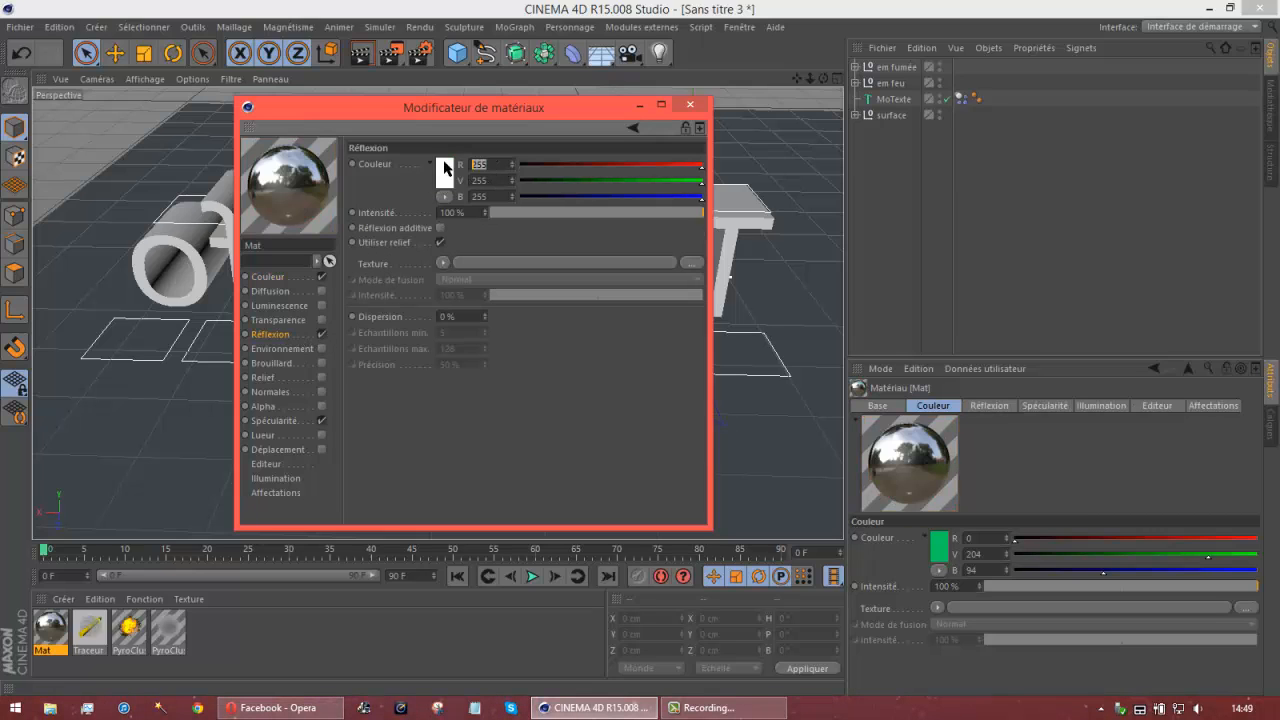
text(0)
key(Return)
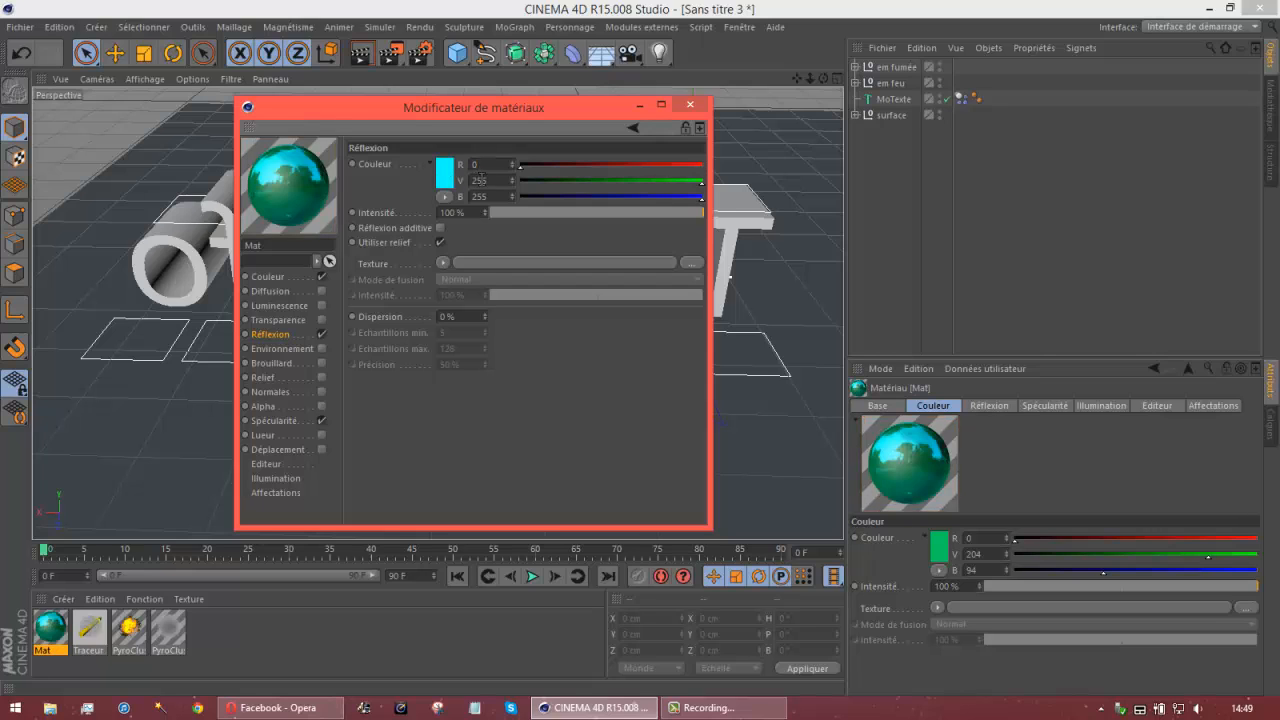
key(Return)
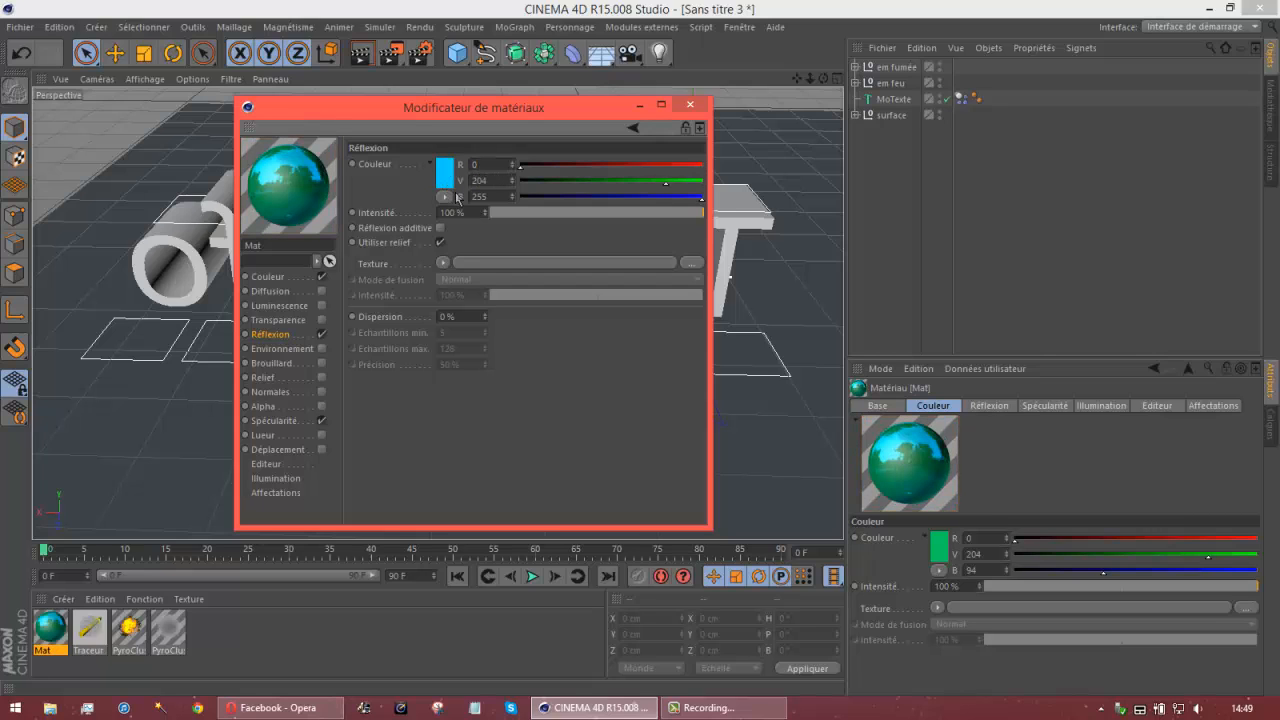
key(Return)
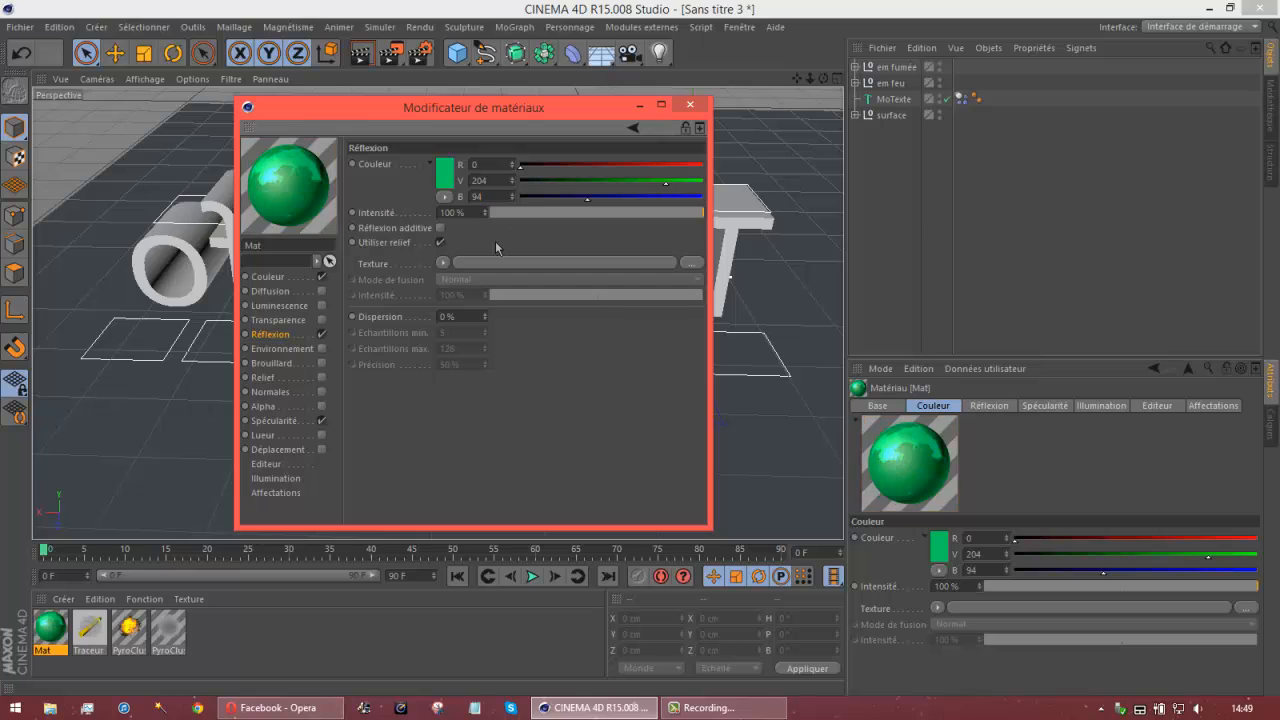
Set the reflection intensity to 30 % and add a Fresnel texture with its own intensity at 30 %, then close the material editor
text(30)
key(Return)
click(446, 263)
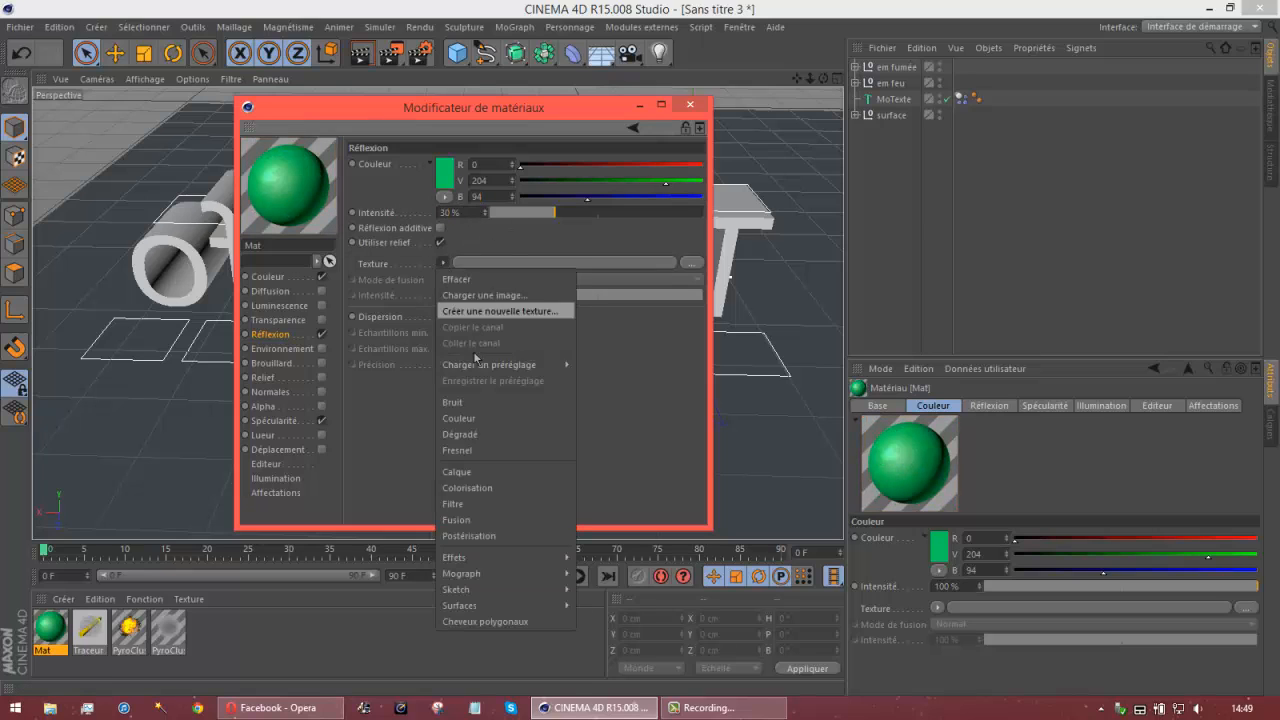
click(470, 431)
text(30)
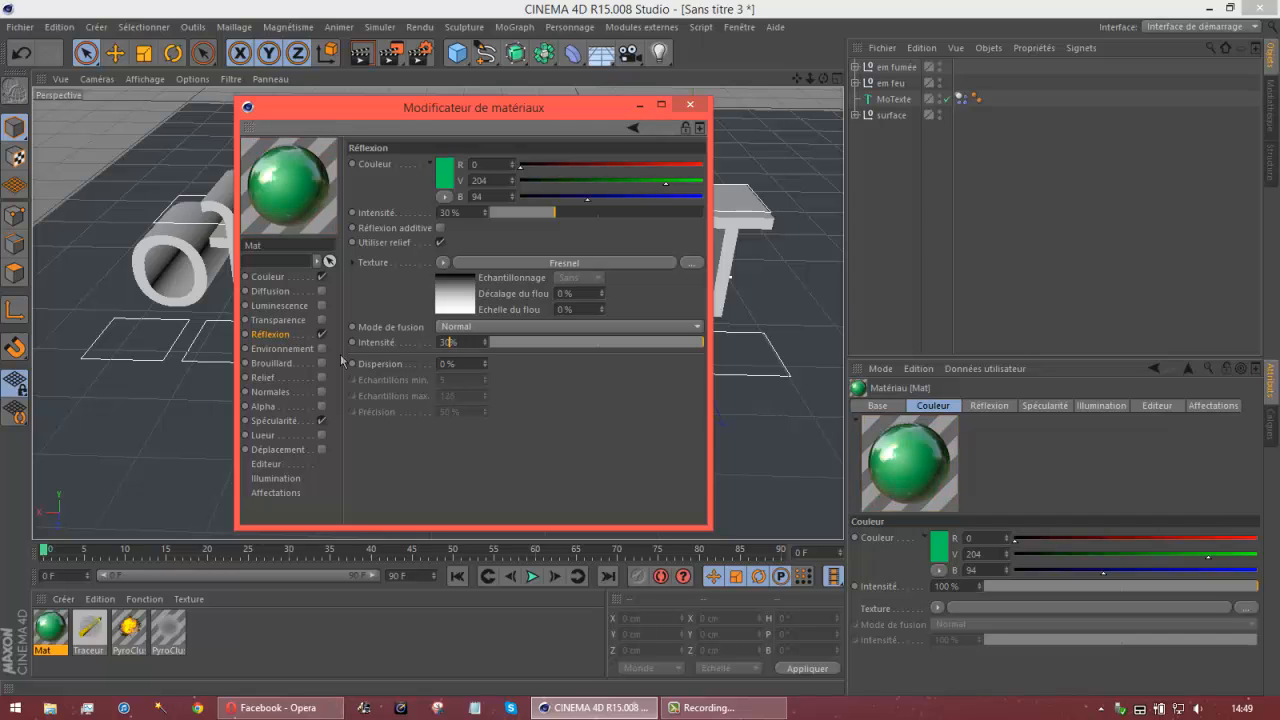
key(Return)
click(688, 106)
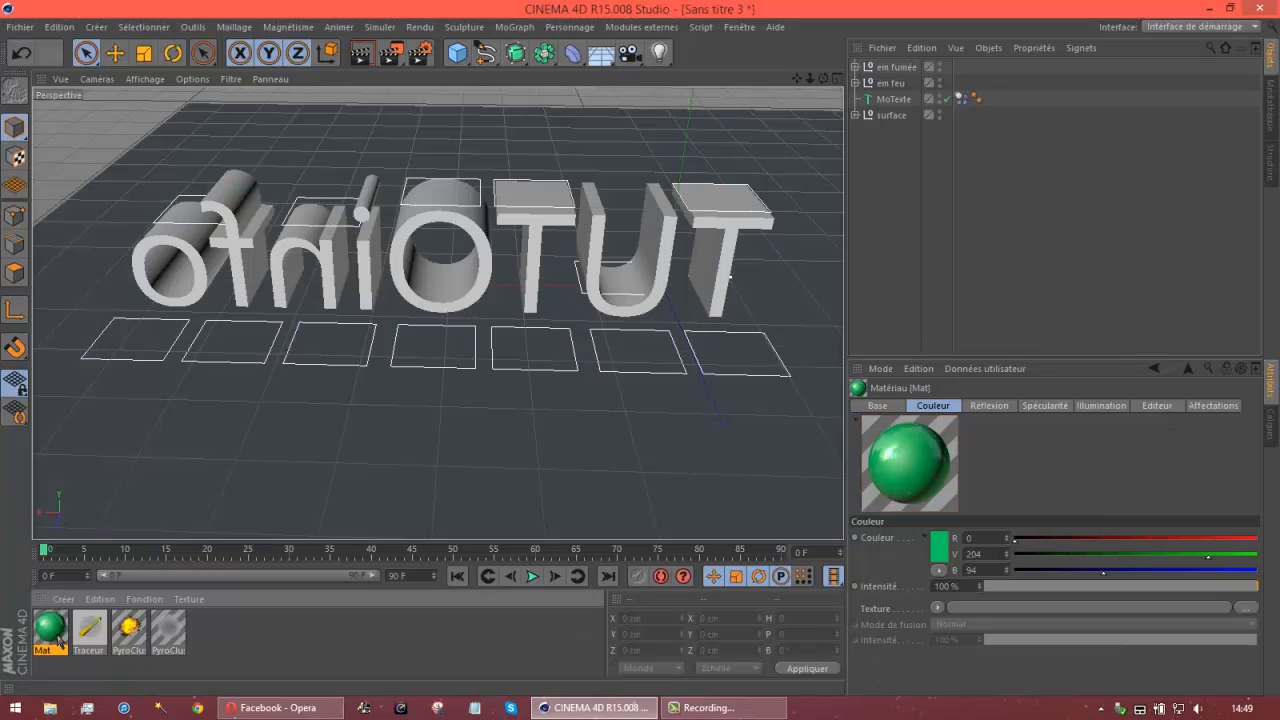
Apply the green material to the MoTexte object and test-render the view
drag(205, 582, 893, 106)
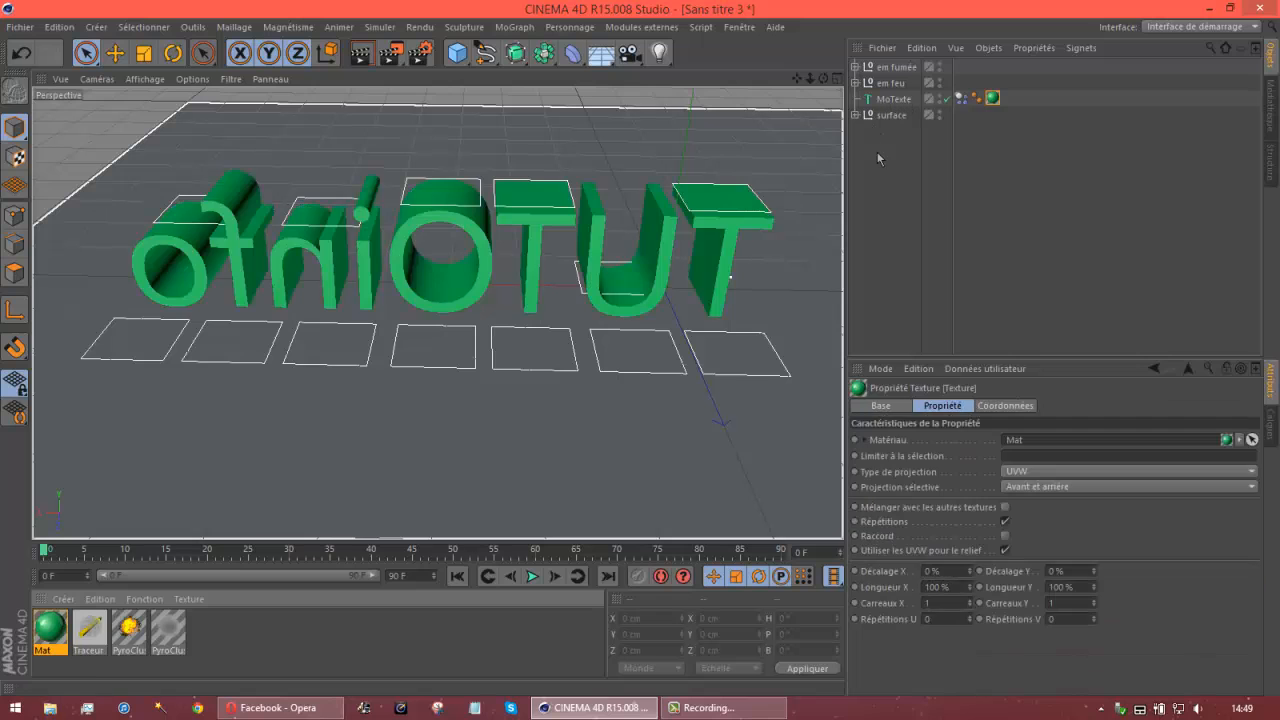
click(875, 152)
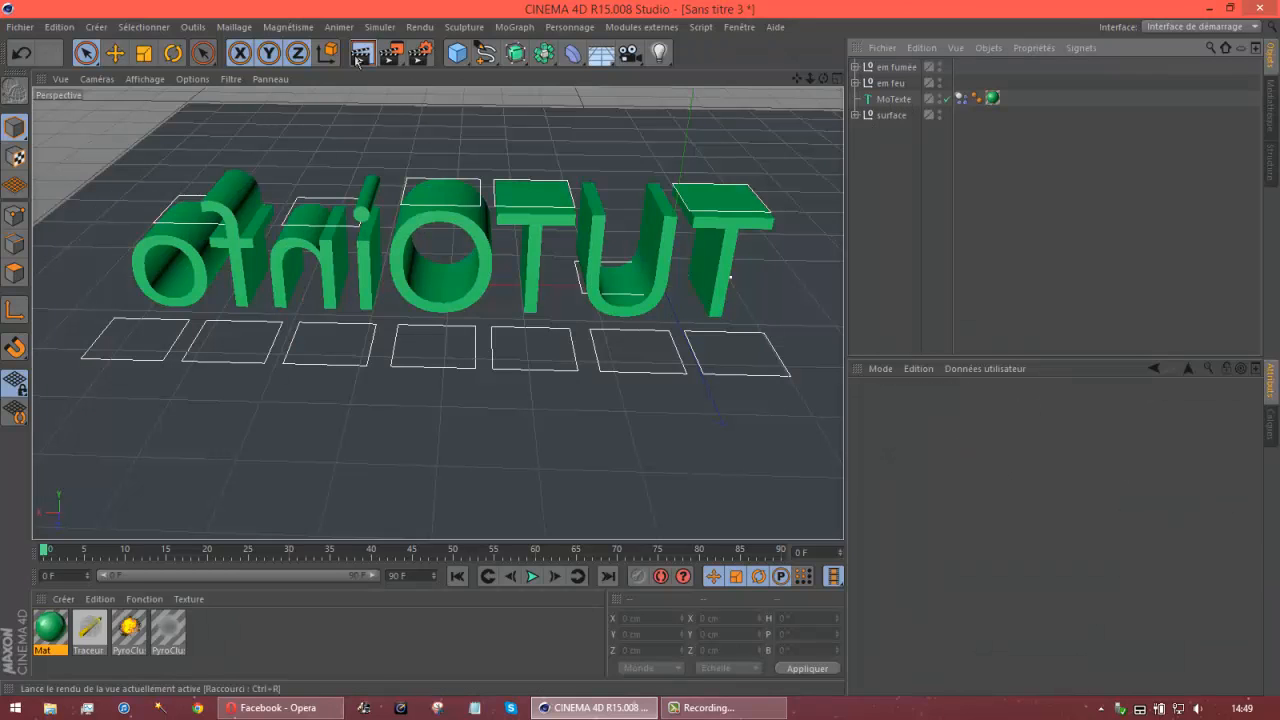
click(357, 59)
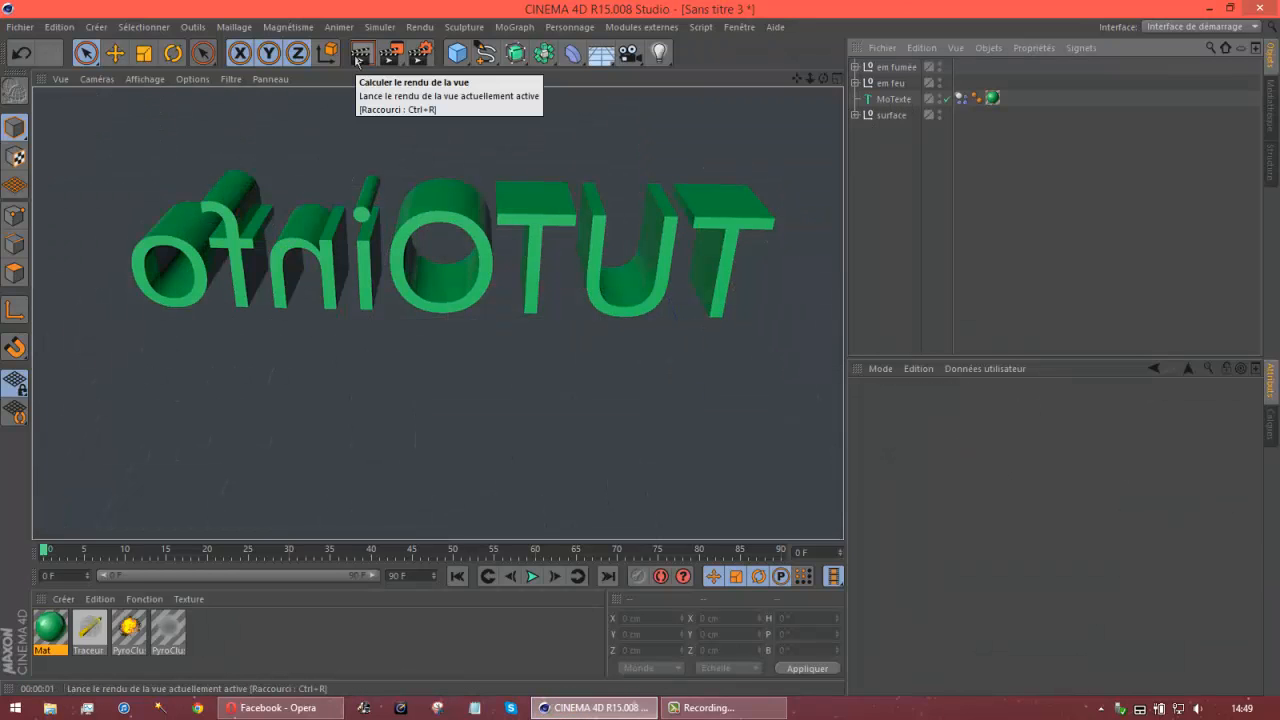
click(406, 204)
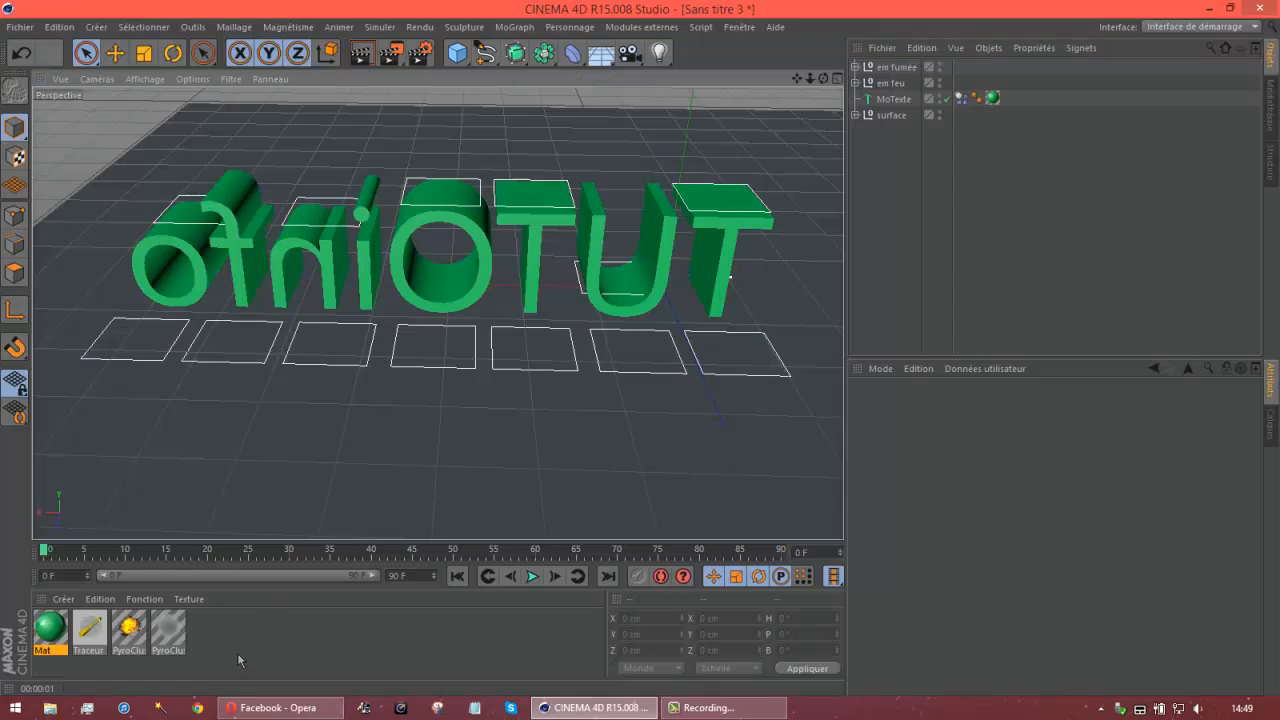
Create a second standard material and set its colour to black (R 0, V 0, B 0)
double_click(237, 653)
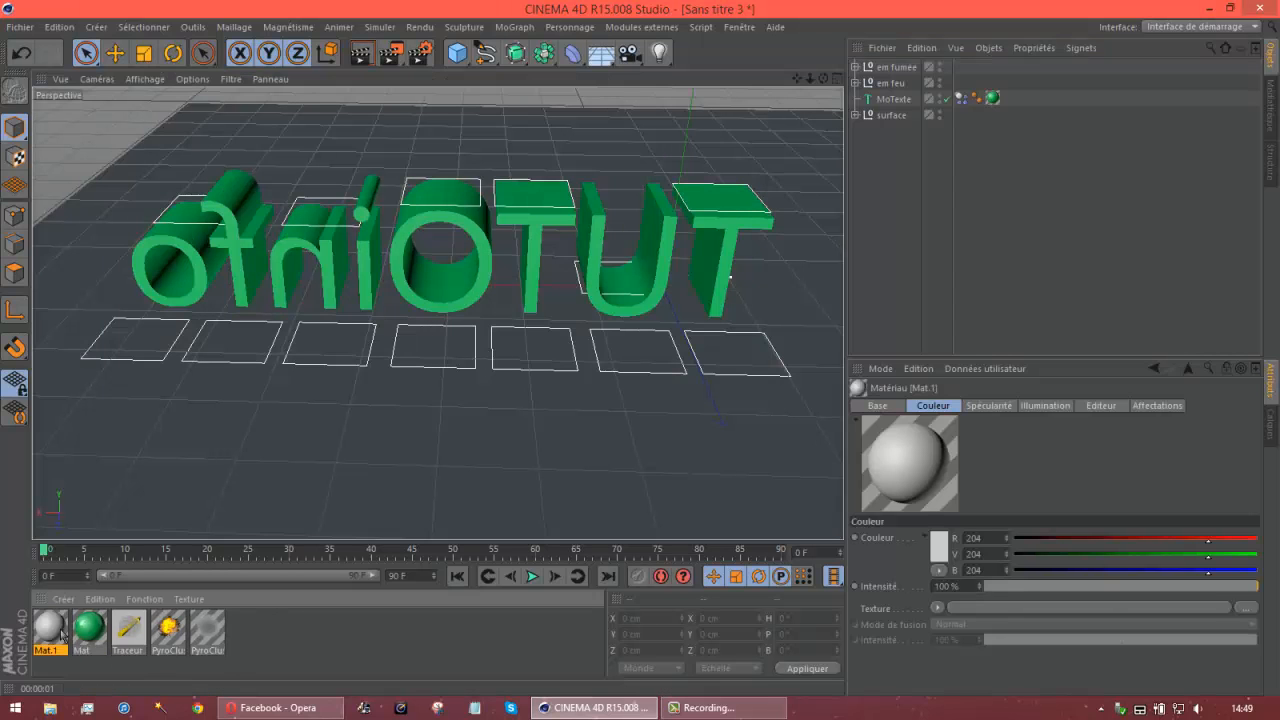
double_click(66, 627)
click(300, 279)
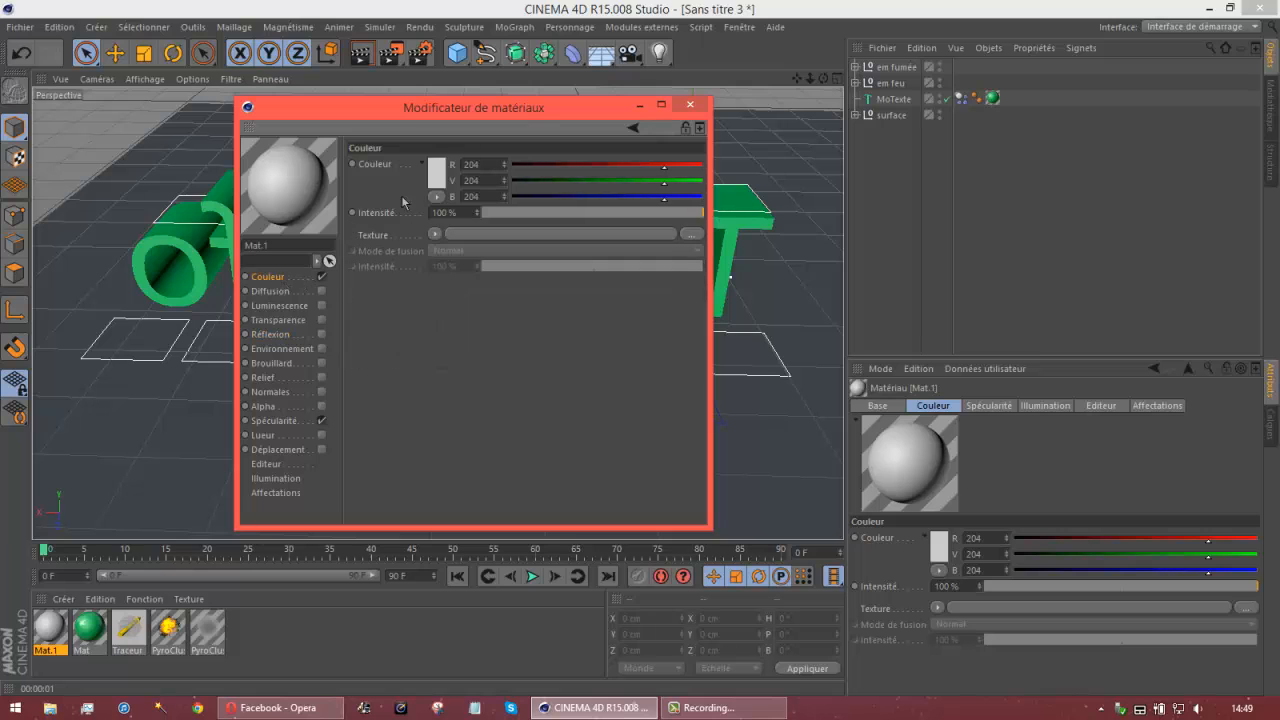
click(437, 172)
drag(374, 173, 328, 242)
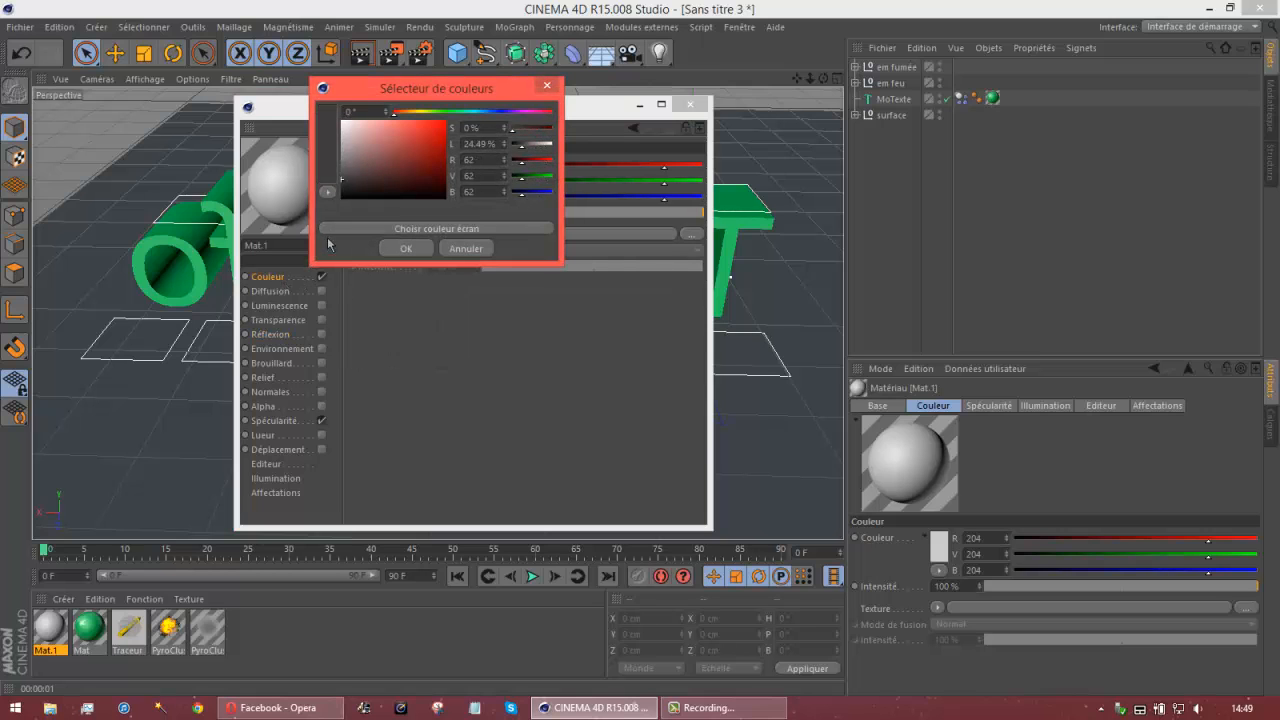
click(405, 248)
click(690, 105)
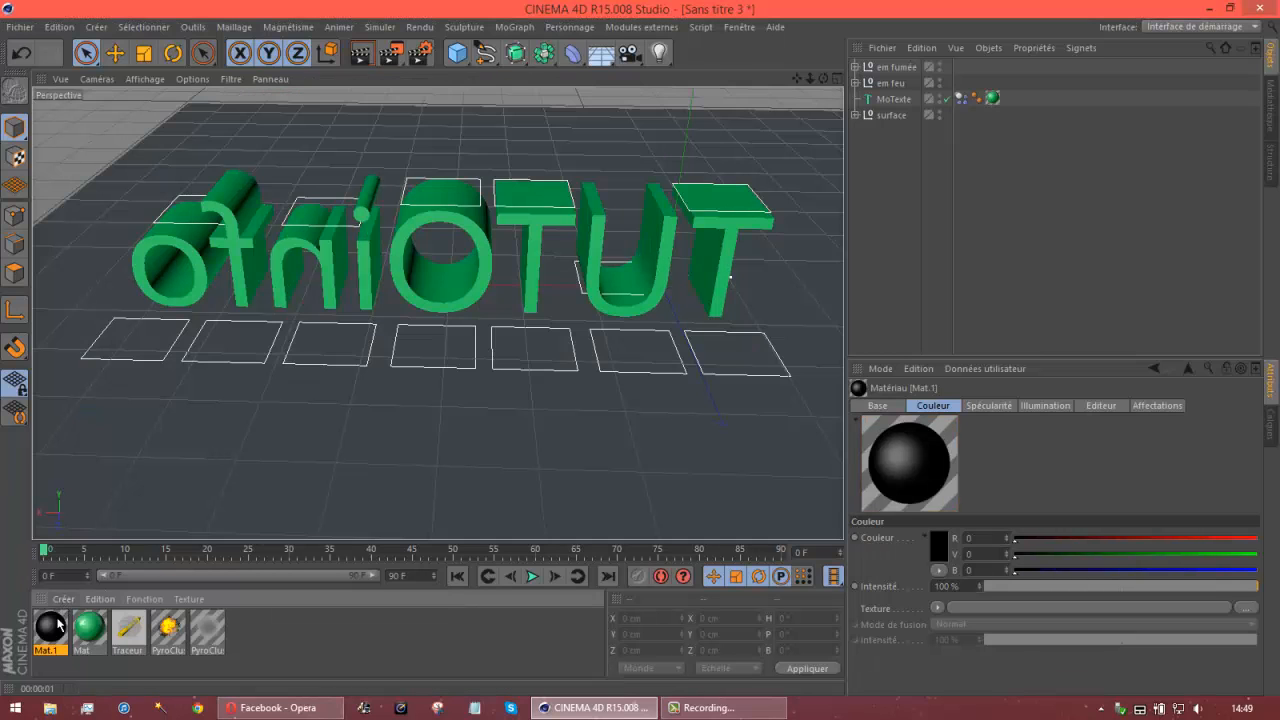
Enable the Luminescence channel of the black material and set its colour to R 0, V 0, B 0
double_click(52, 628)
click(317, 308)
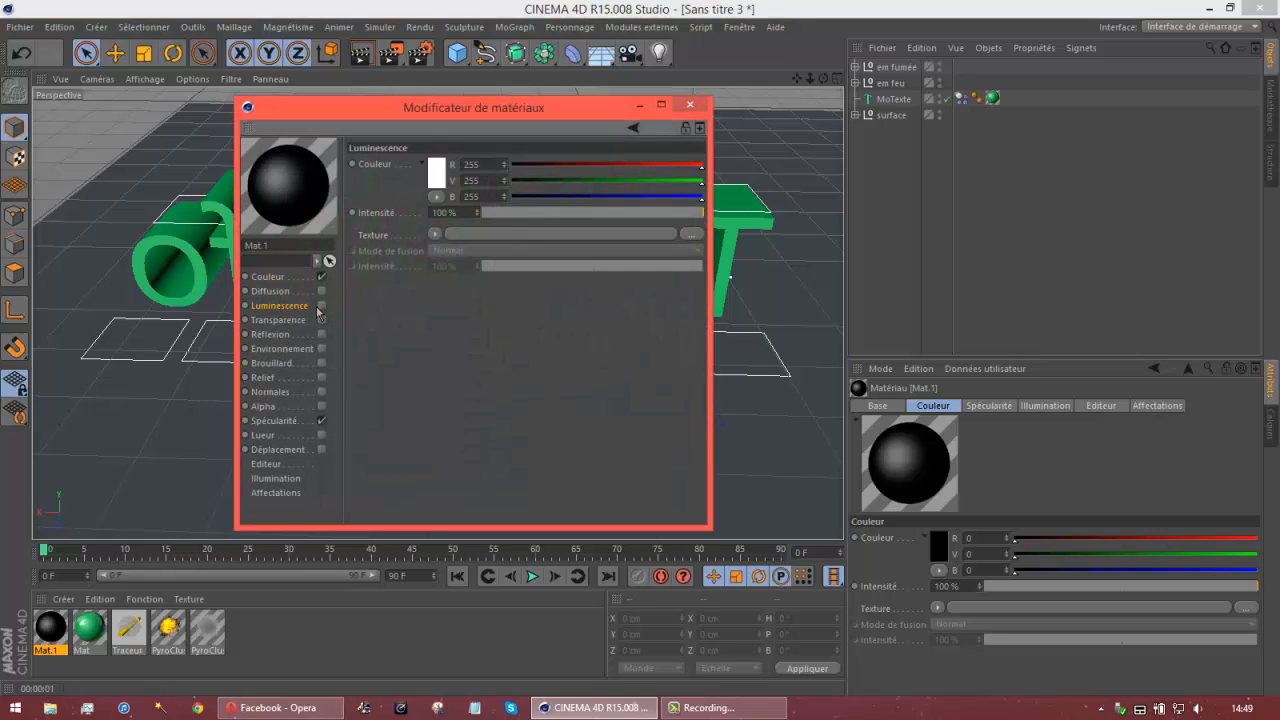
click(321, 306)
click(436, 173)
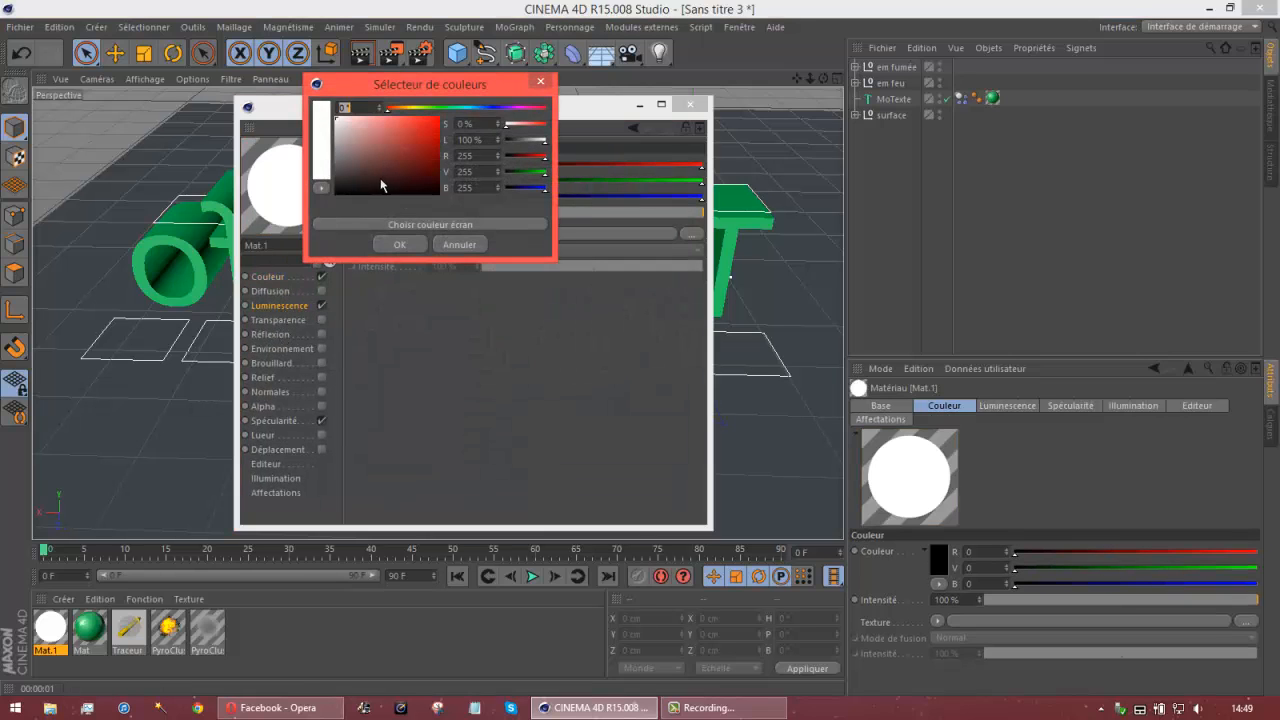
click(397, 245)
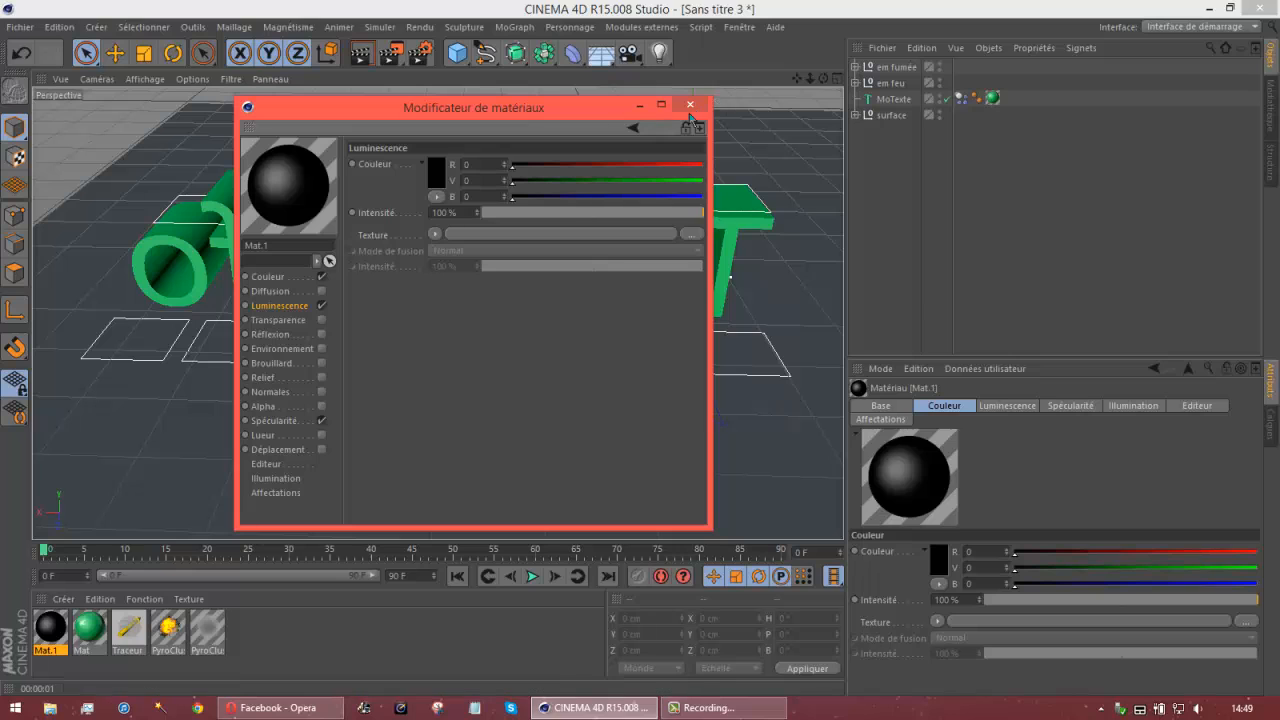
click(690, 105)
Apply the black material to the Sol object in the surface group, collapse the group, and test-render the view
drag(42, 637, 832, 190)
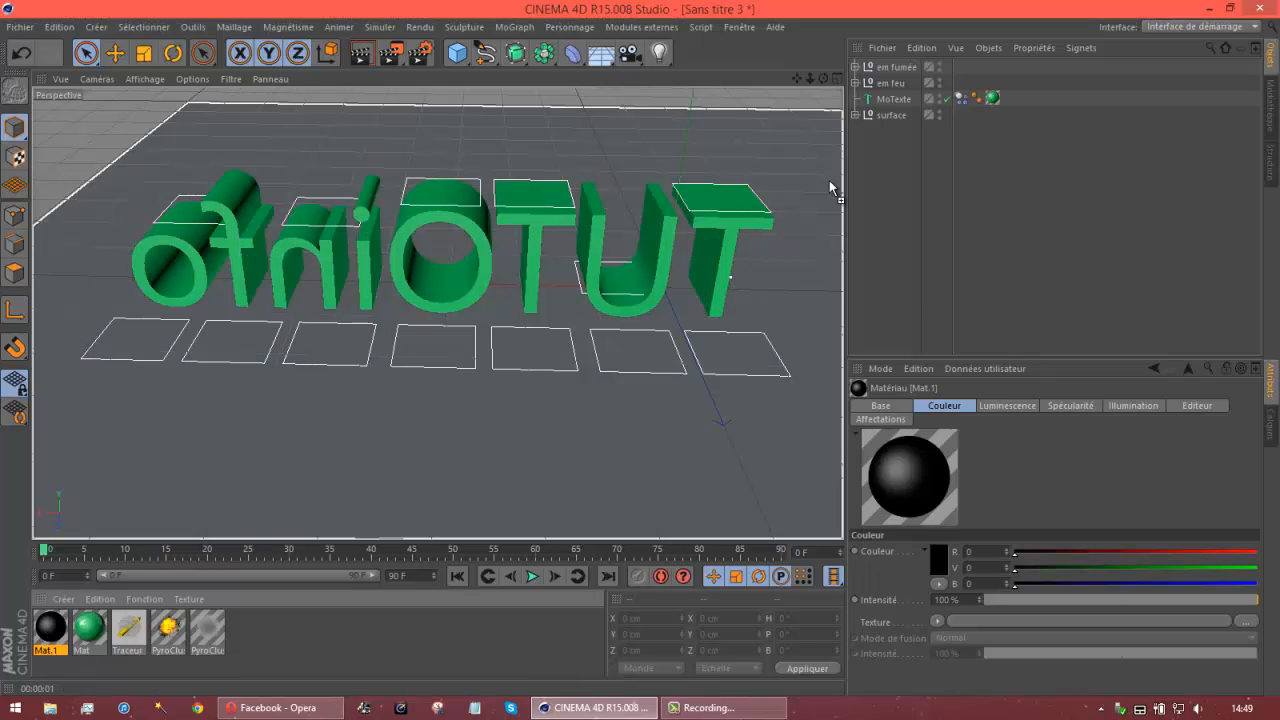
drag(879, 118, 858, 232)
click(855, 116)
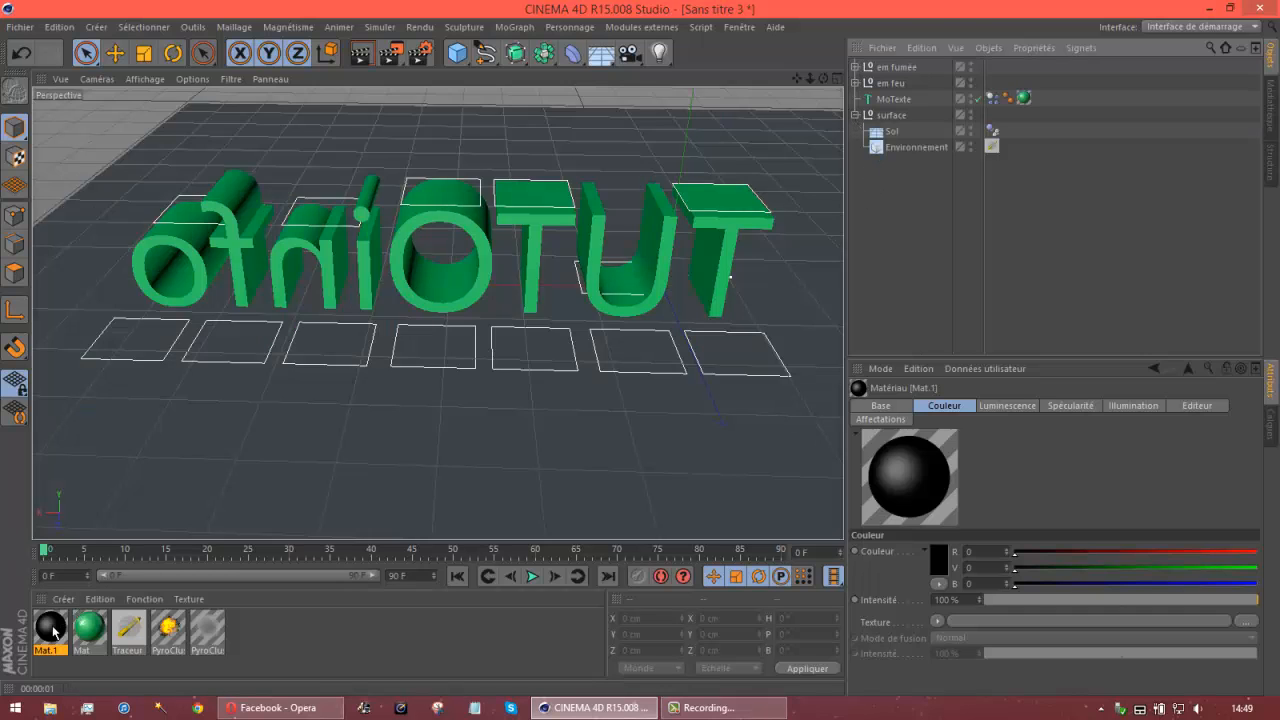
drag(53, 630, 888, 131)
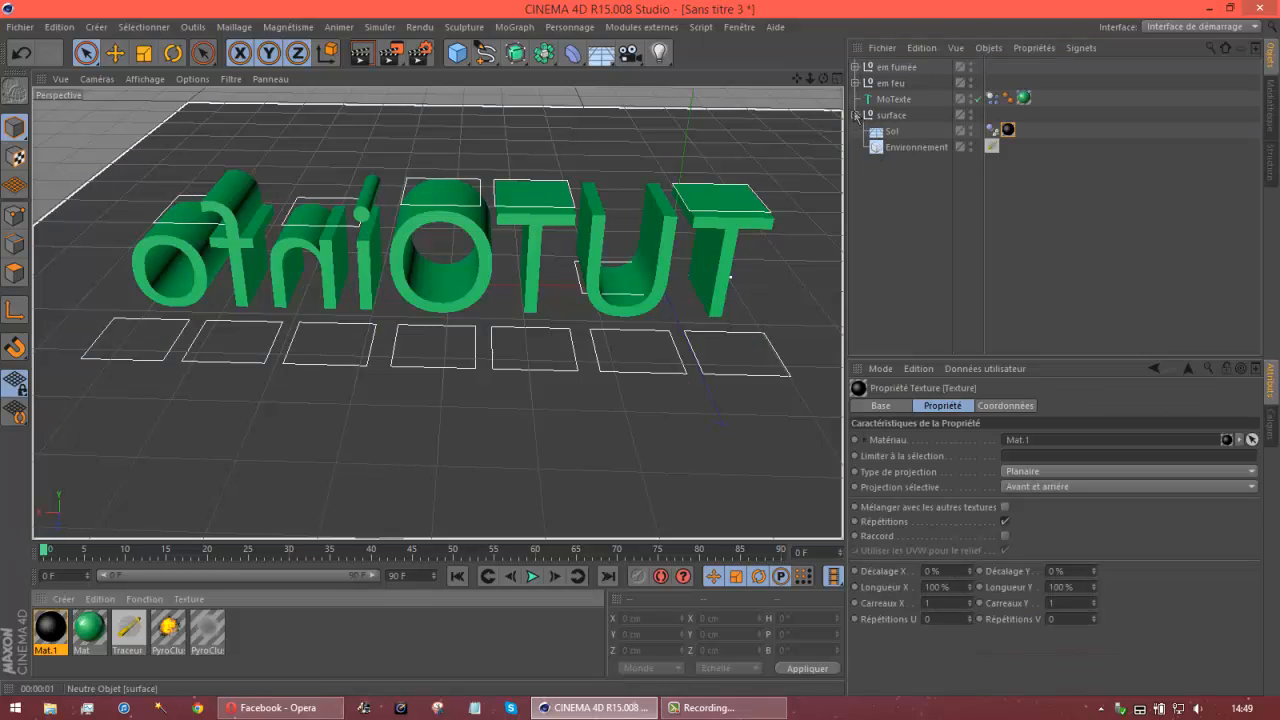
click(855, 115)
click(362, 55)
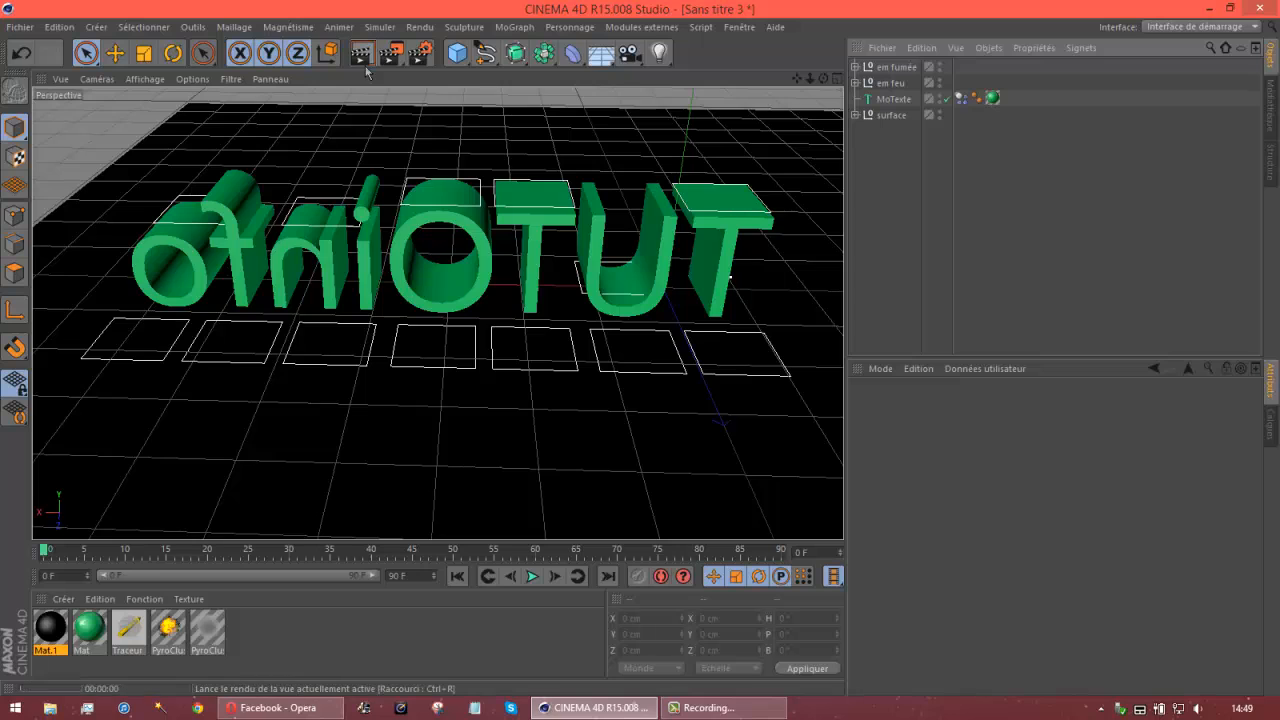
click(479, 240)
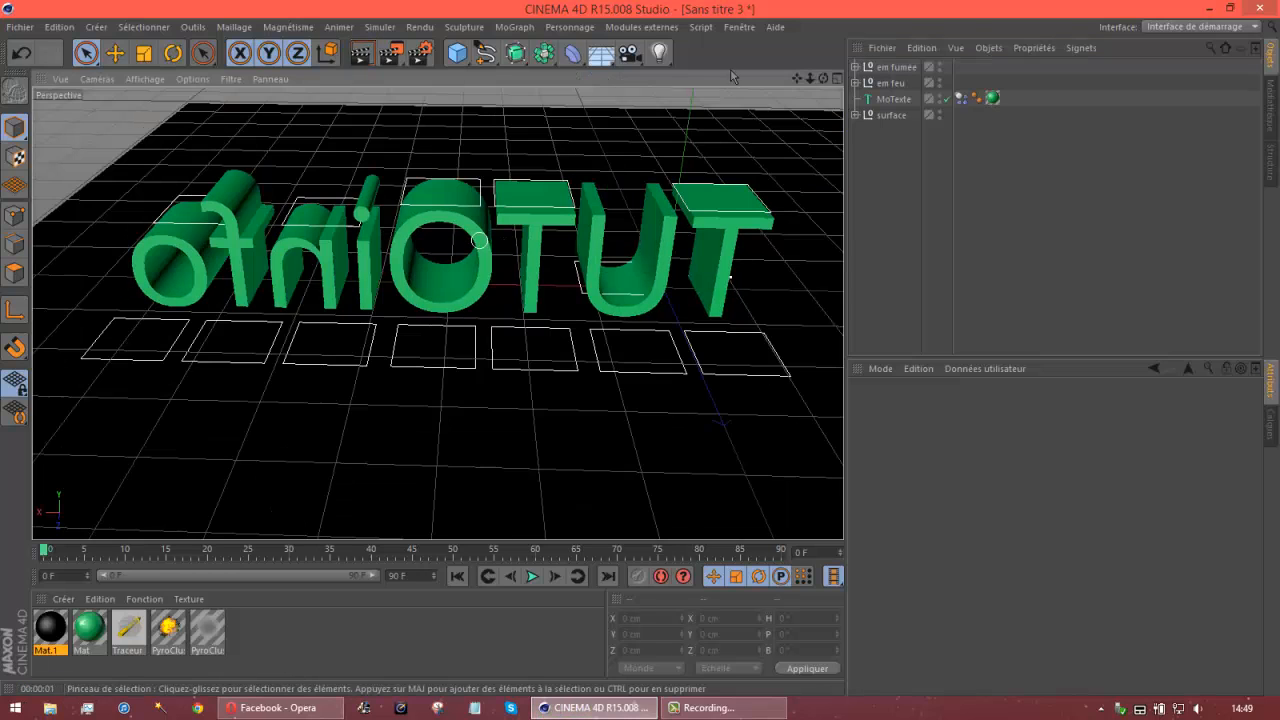
Play the particle animation to frame 36 and render the view facing the front of the letters
drag(823, 78, 640, 353)
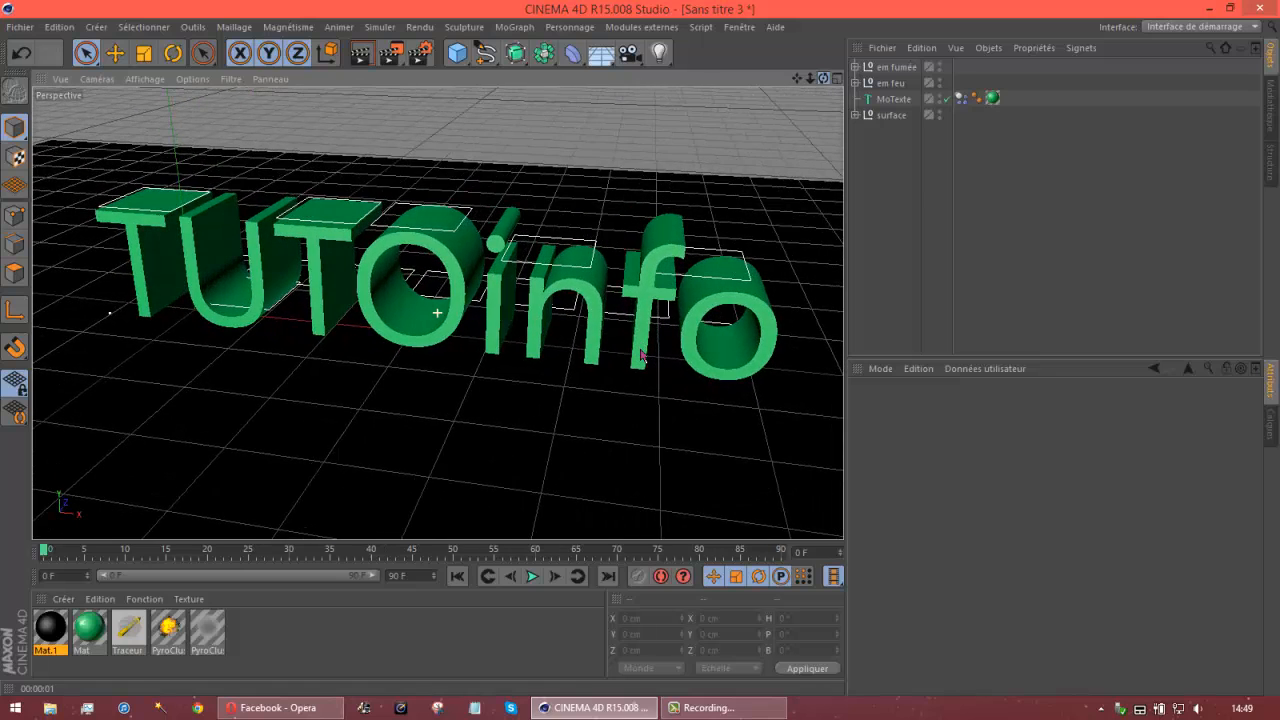
click(532, 576)
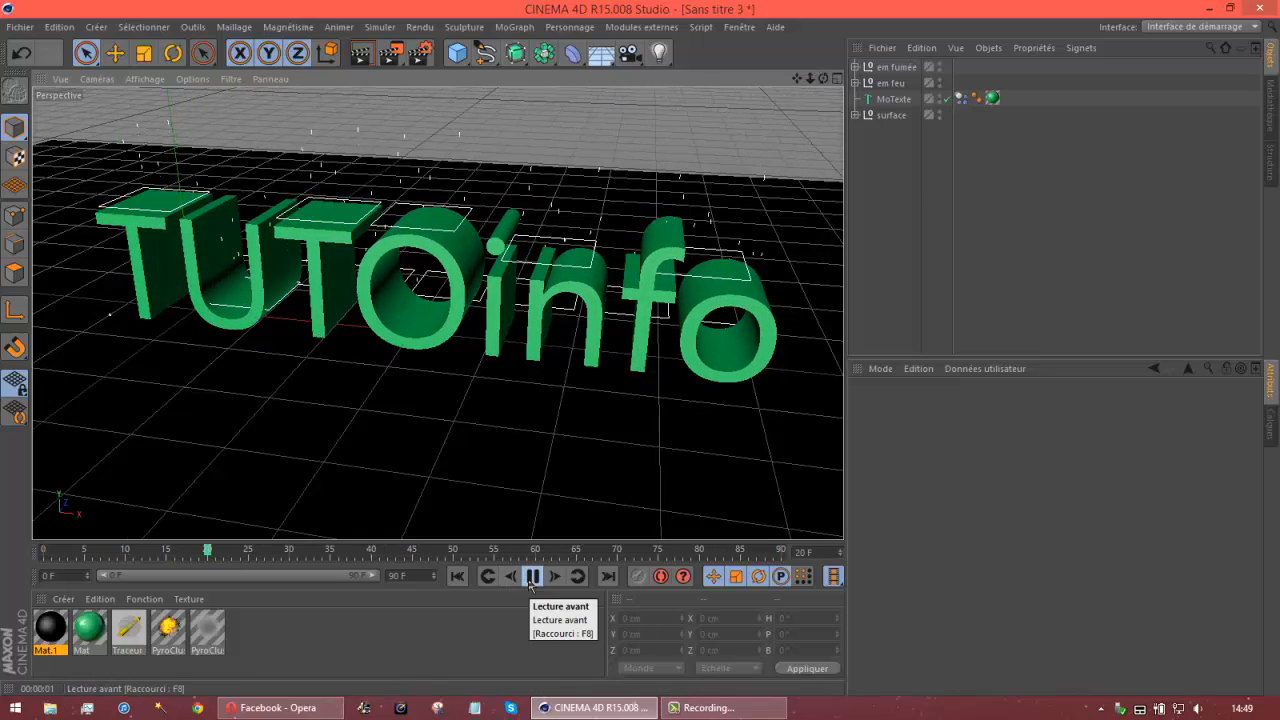
click(532, 576)
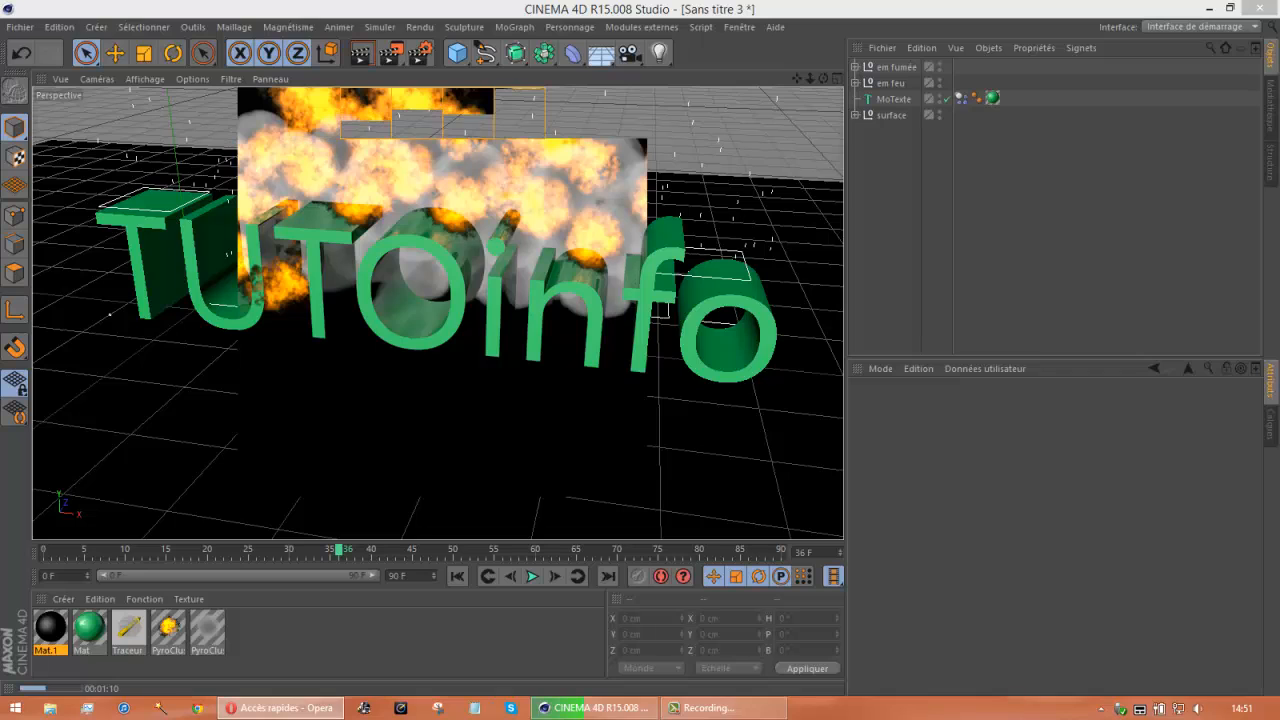
click(672, 18)
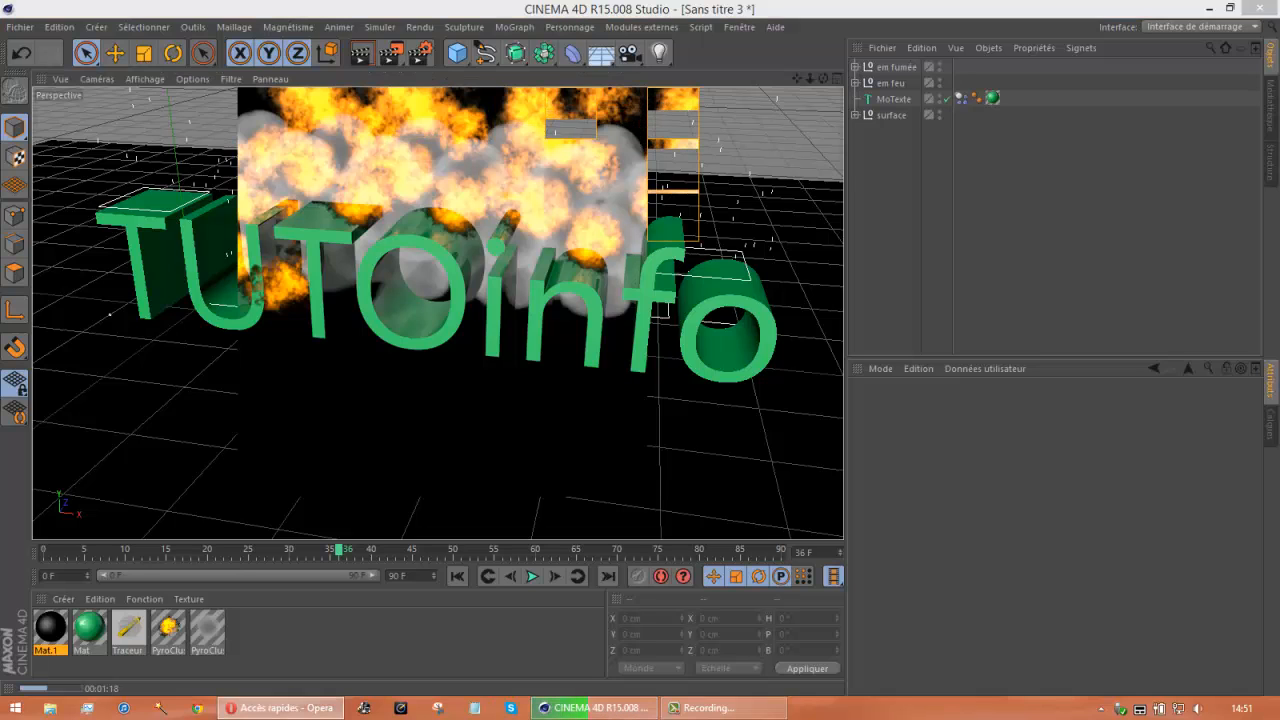
click(755, 18)
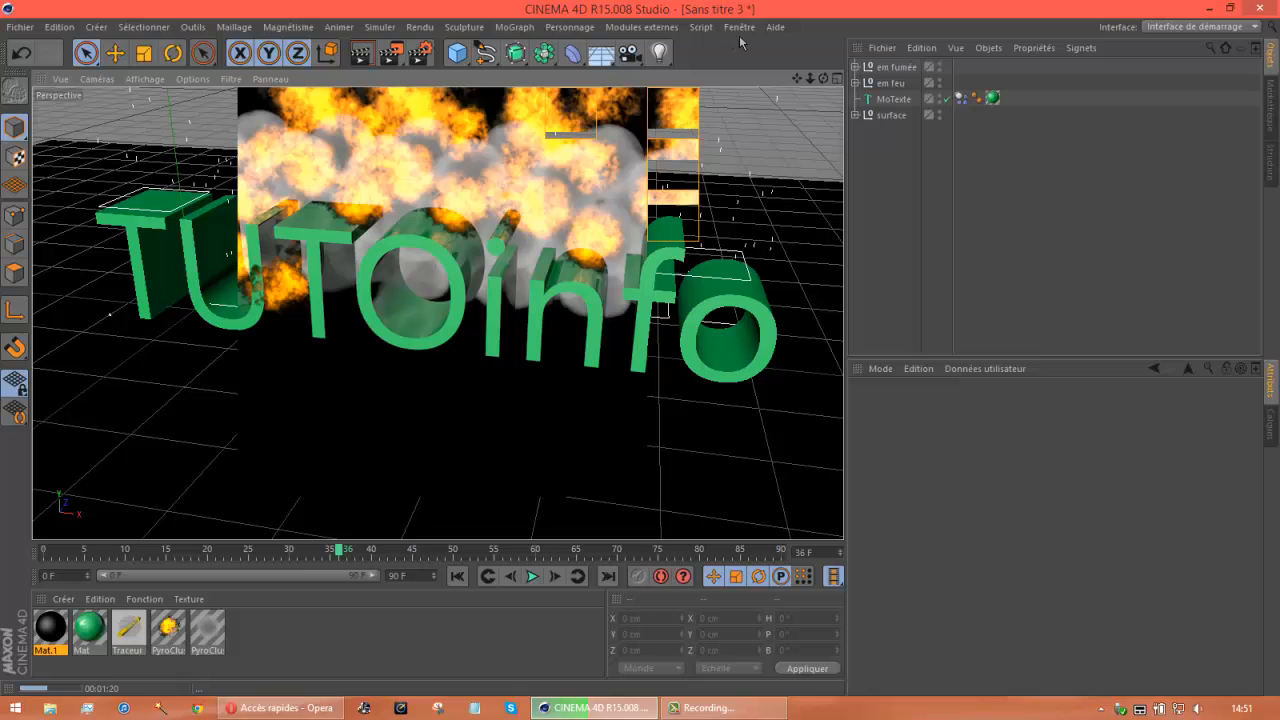
Switch to File Explorer and extract TurbulenceFD_C4D_v1-0_1355le.zip in the Téléchargements folder
click(52, 709)
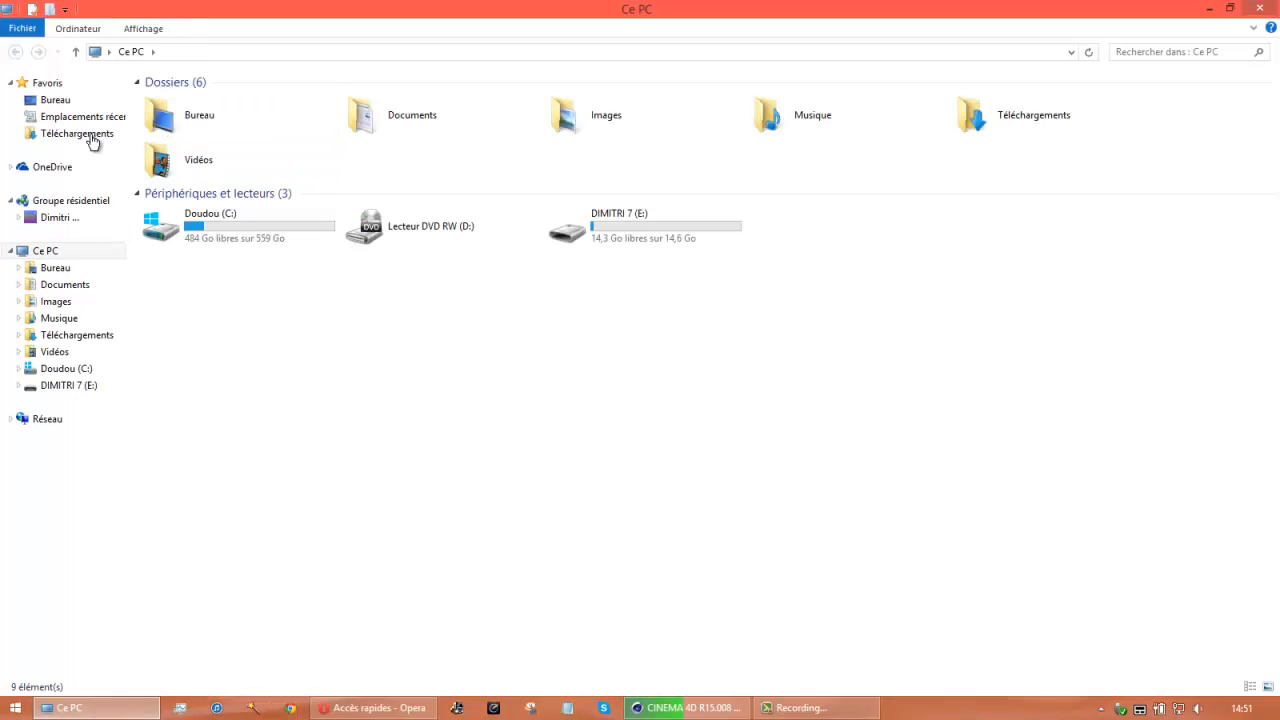
click(91, 141)
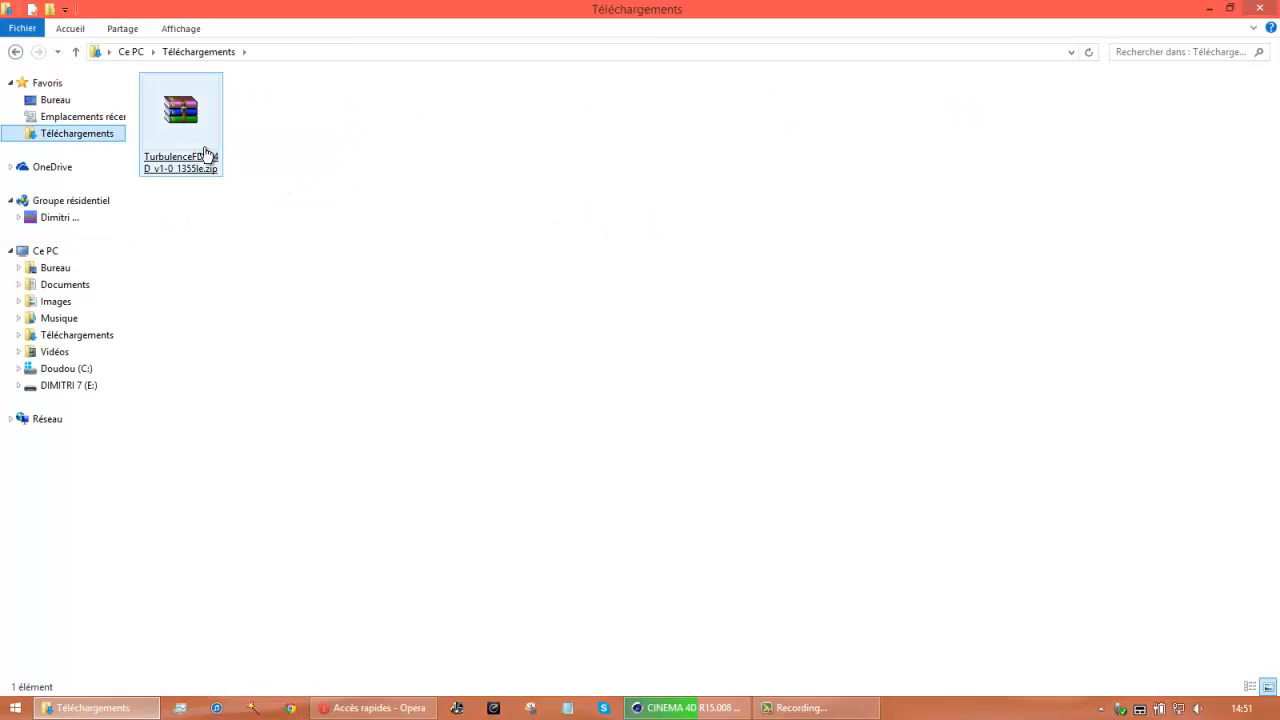
right_click(204, 150)
click(256, 191)
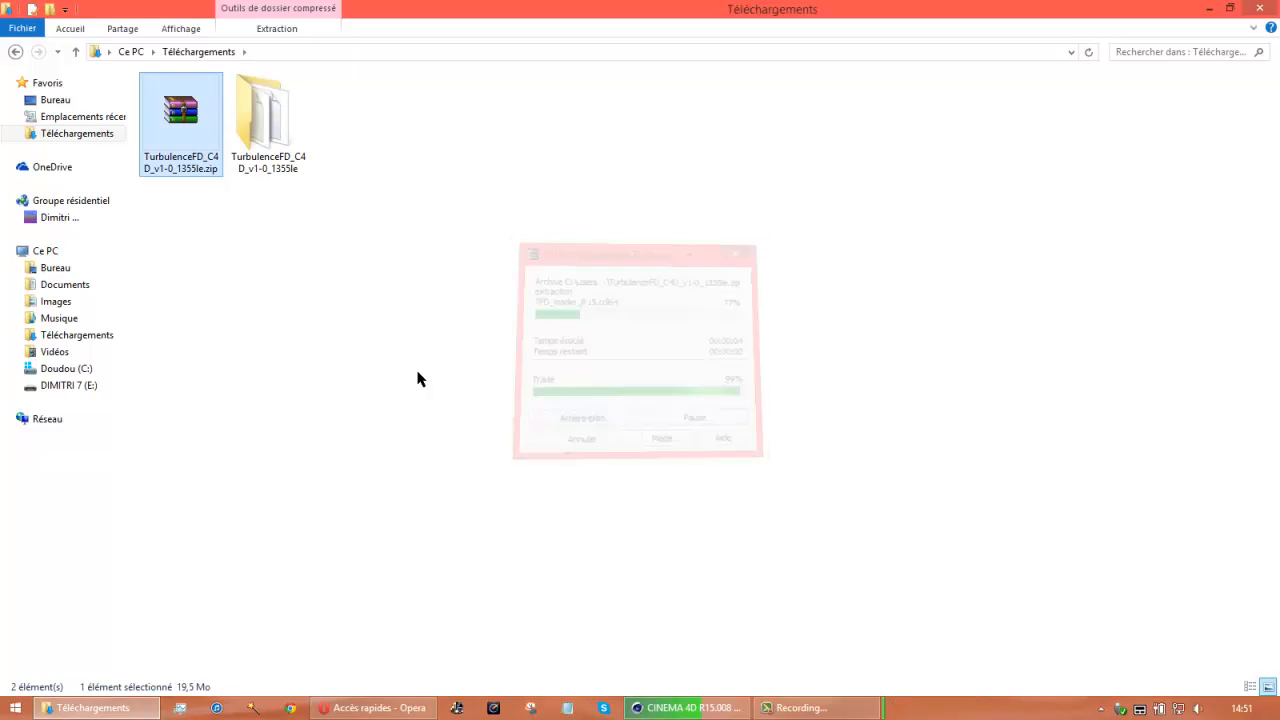
Permanently delete the TurbulenceFD zip archive, look inside the extracted folder, and return to Téléchargements
key(shift+Delete)
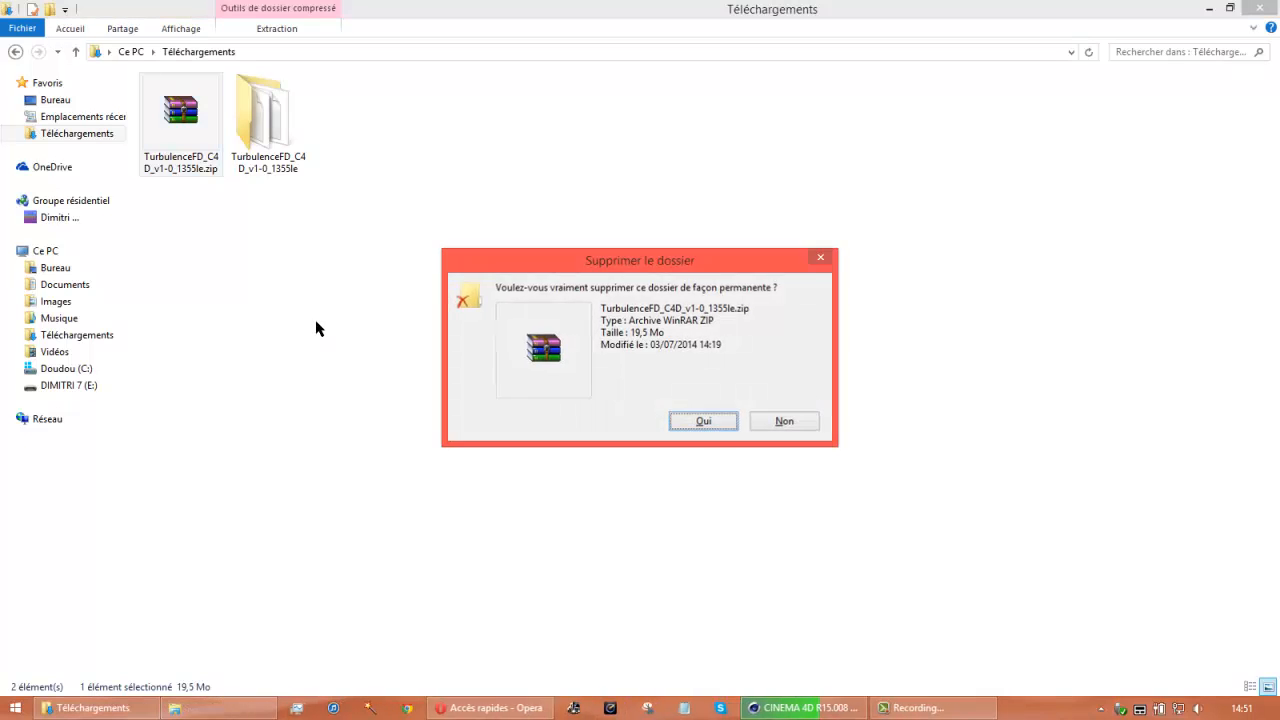
key(Return)
double_click(213, 117)
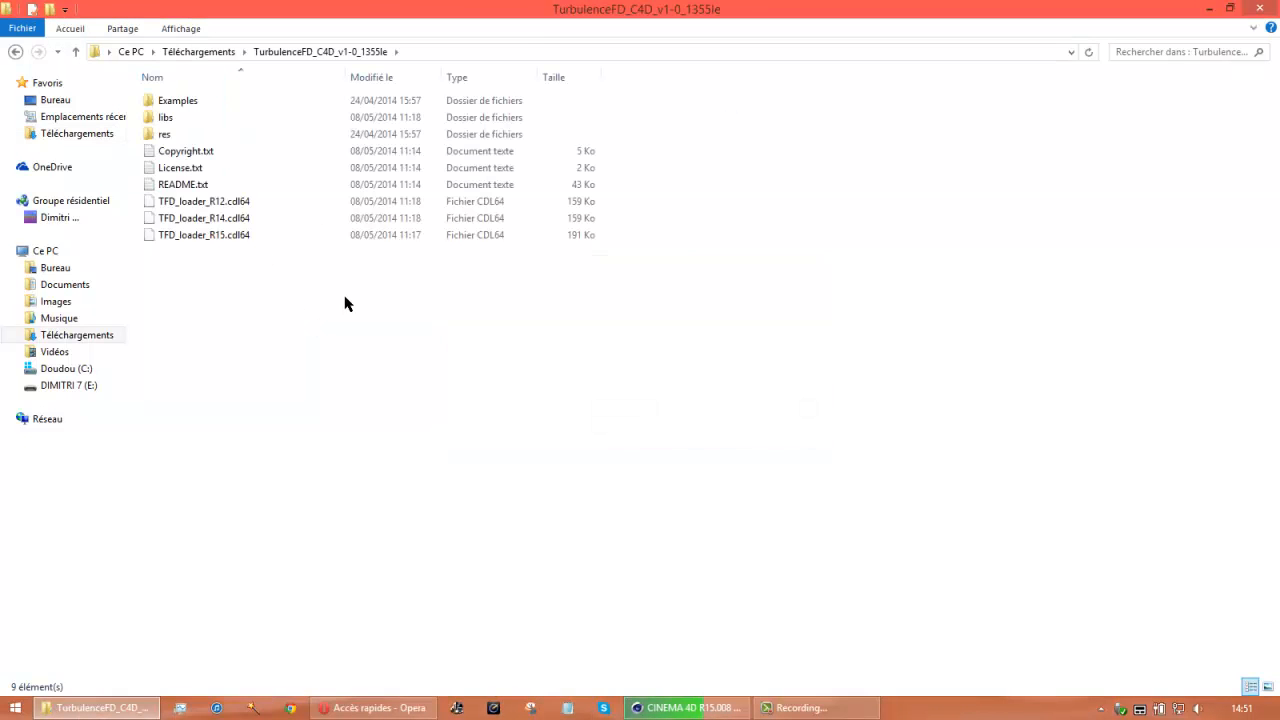
key(BackSpace)
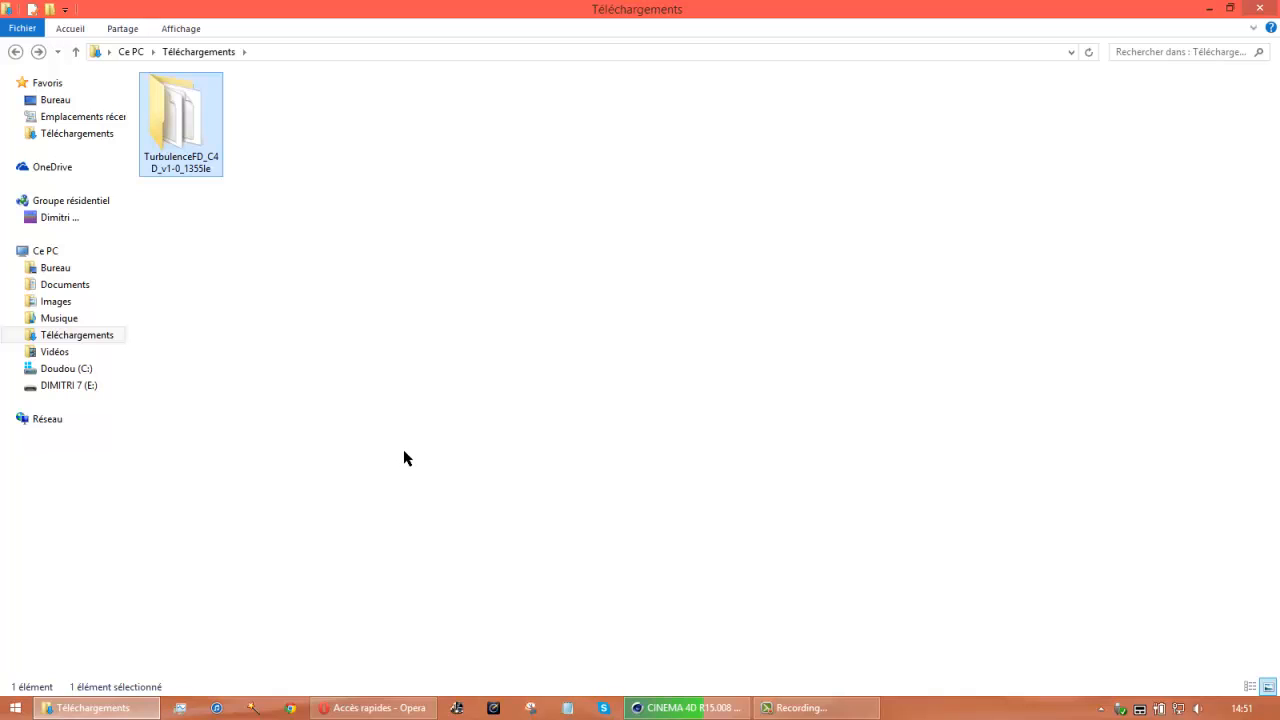
Move the TurbulenceFD_C4D_v1-0_1355le folder into C:\Programmes\MAXON\CINEMA 4D R15\plugins, granting permission for the transfer
click(75, 388)
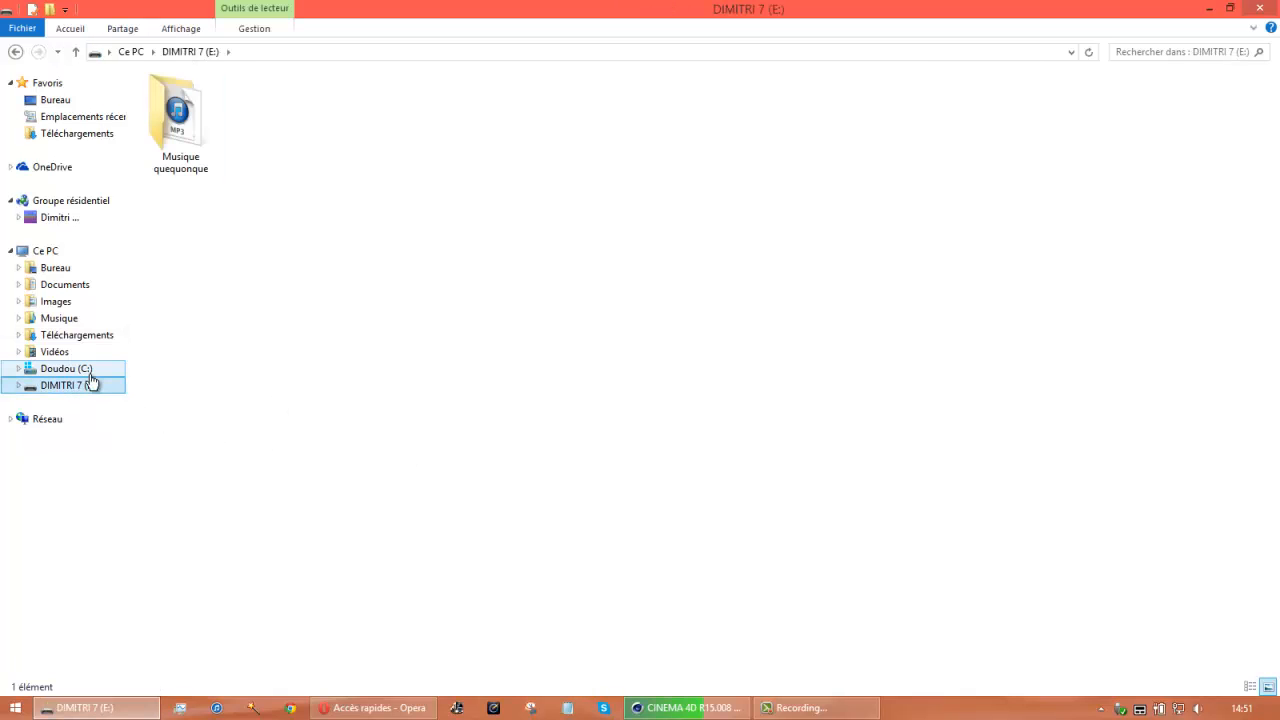
click(70, 369)
double_click(195, 247)
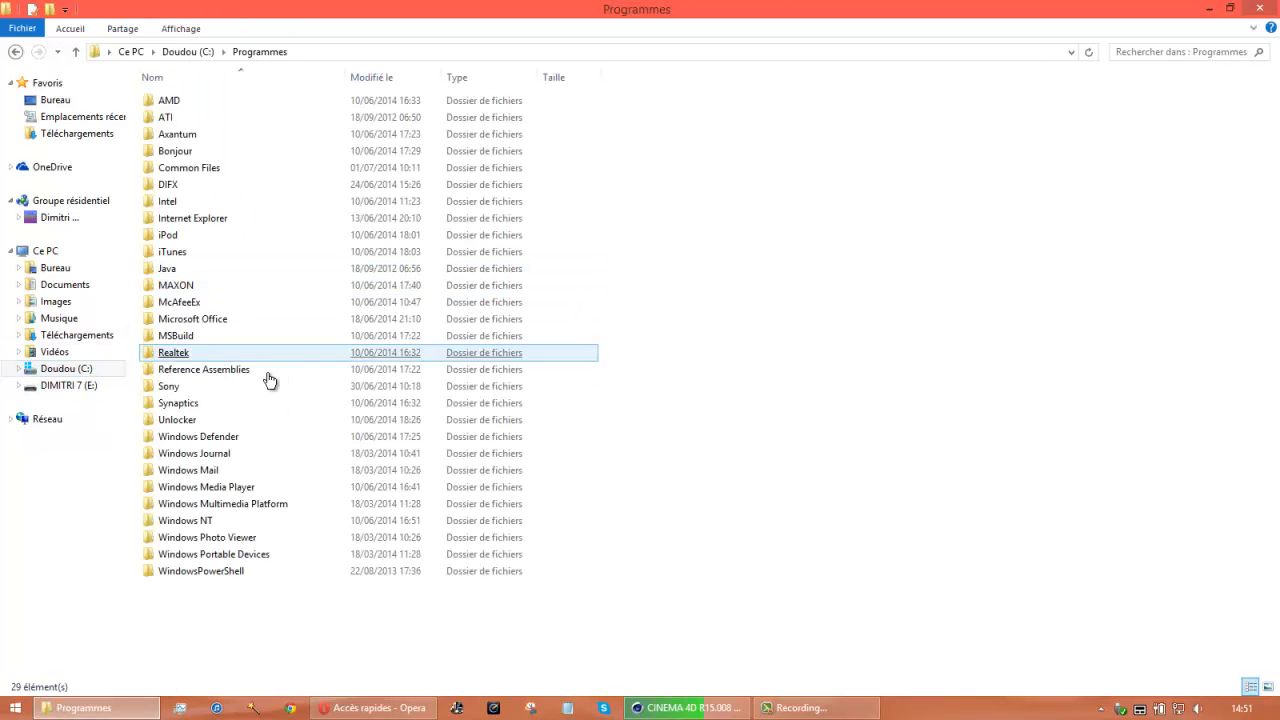
click(180, 287)
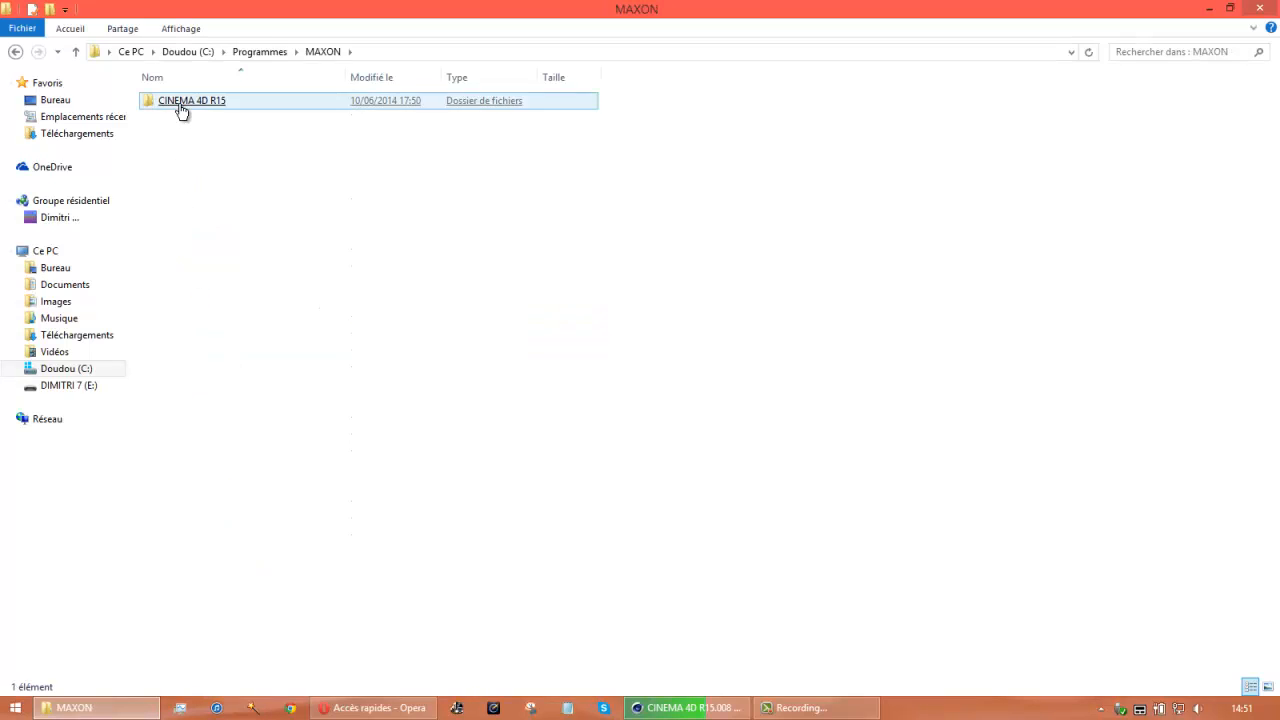
double_click(181, 102)
double_click(186, 168)
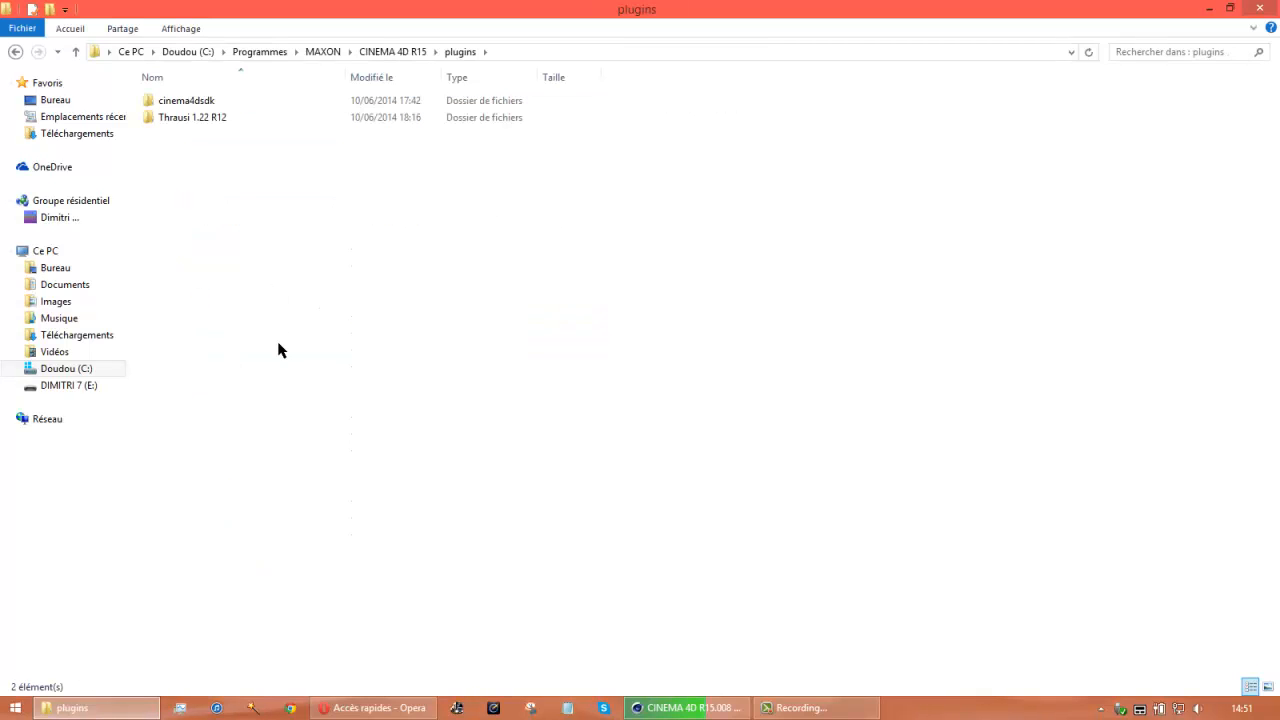
key(ctrl+v)
click(574, 265)
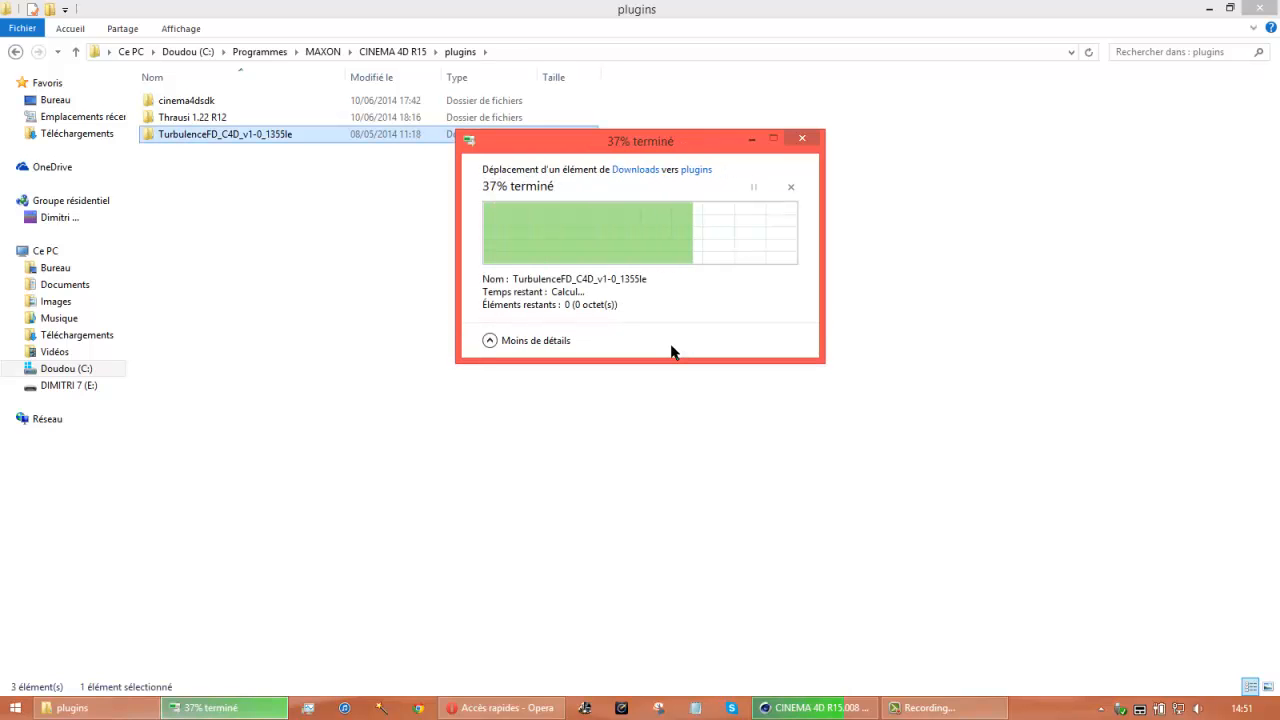
Leave File Explorer for Cinema 4D and check the external modules for the TurbulenceFD plugin
click(1247, 9)
click(641, 27)
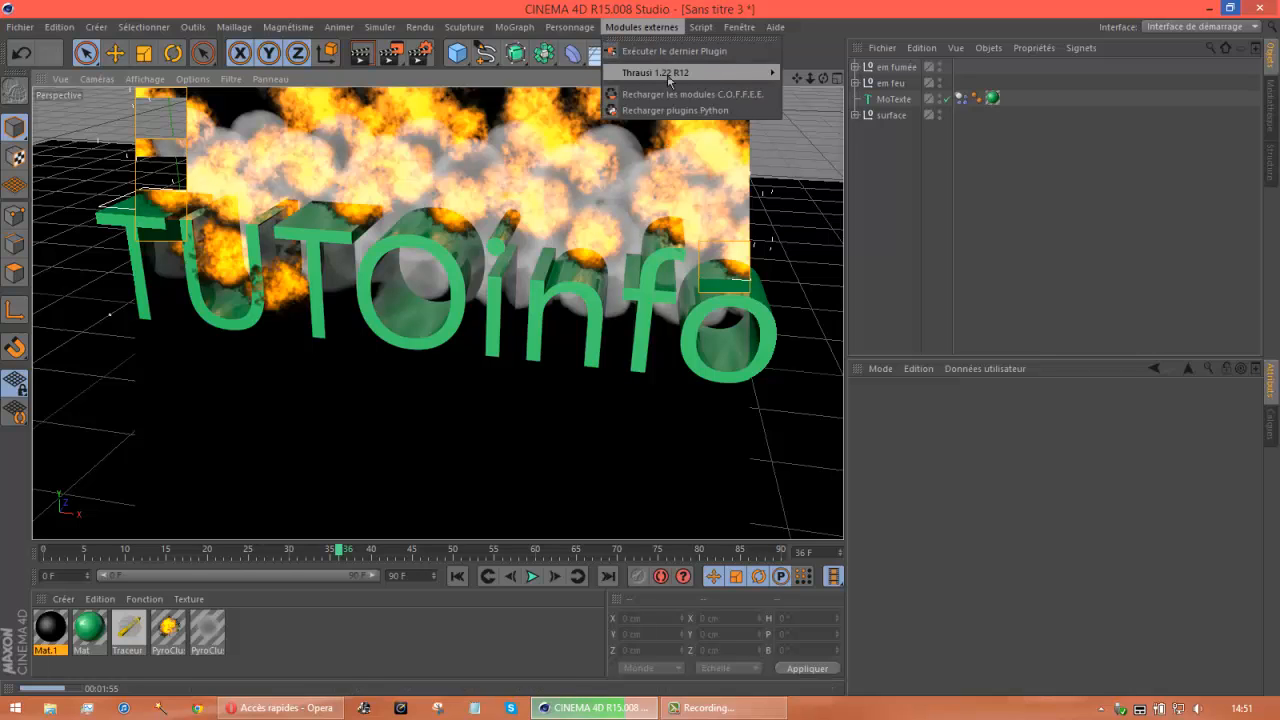
mouse_move(775, 27)
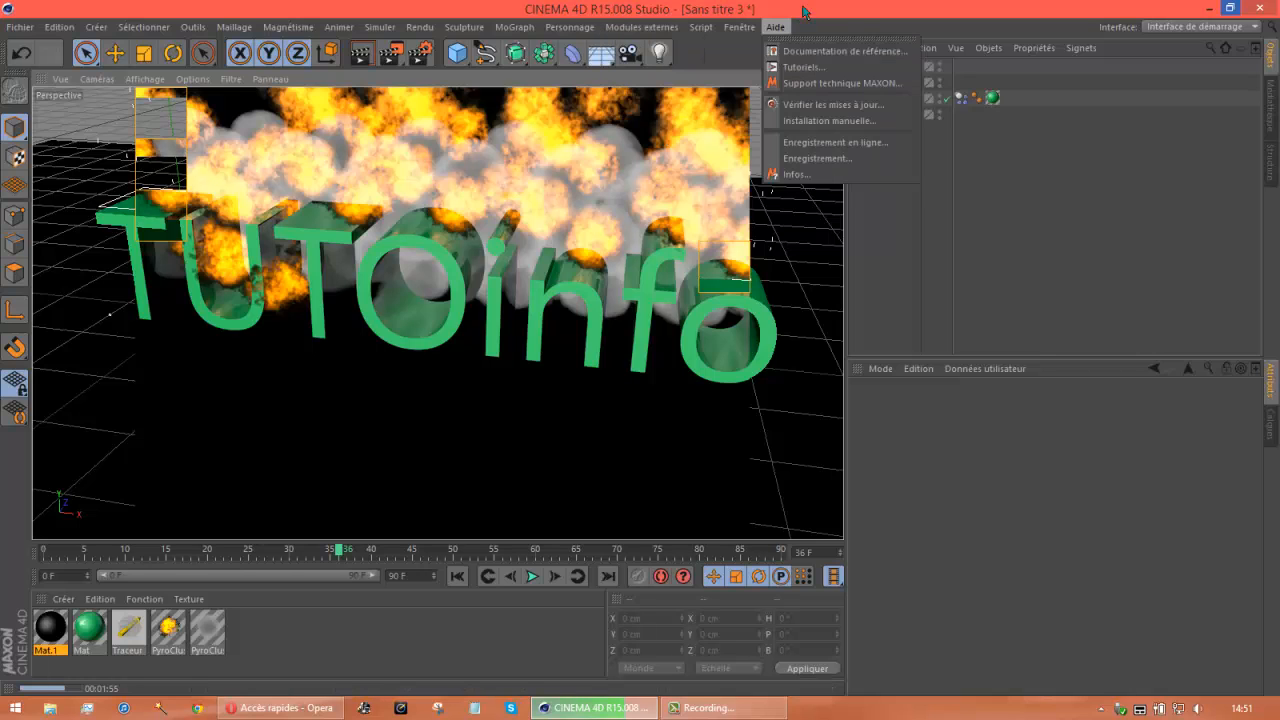
click(805, 12)
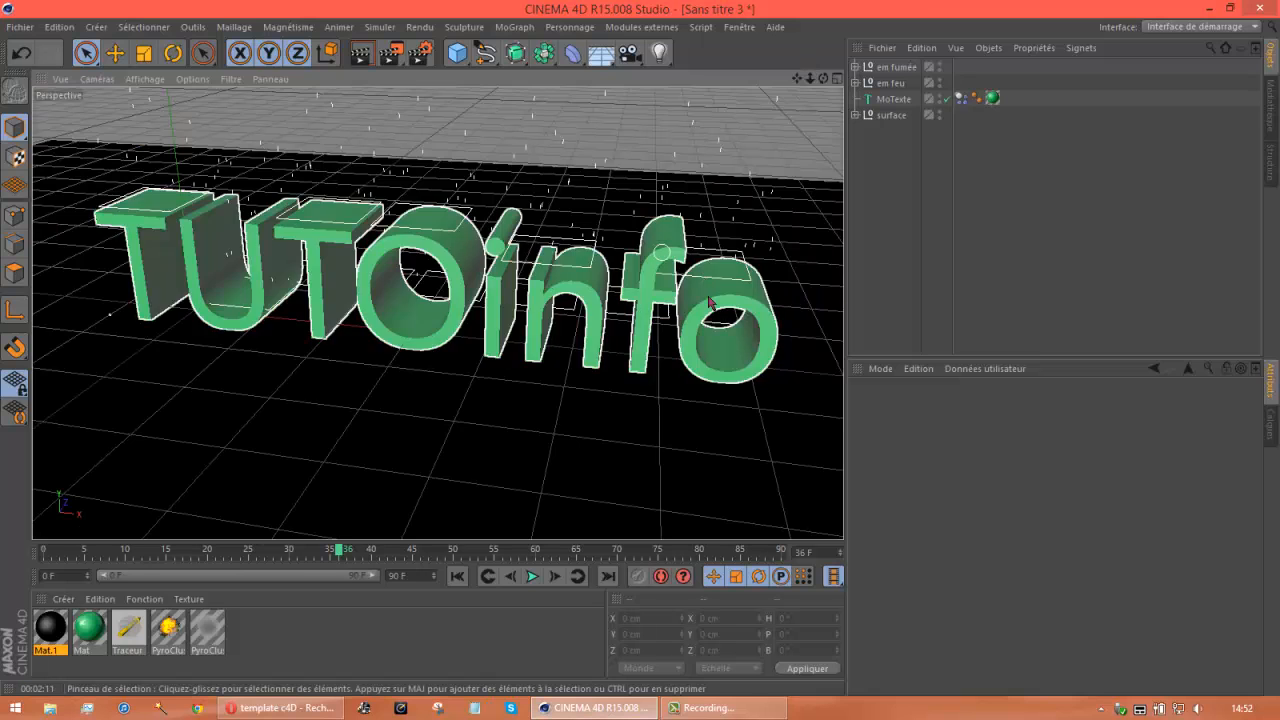
Delete all objects and all materials from the Sans titre 3 project
key(ctrl+a)
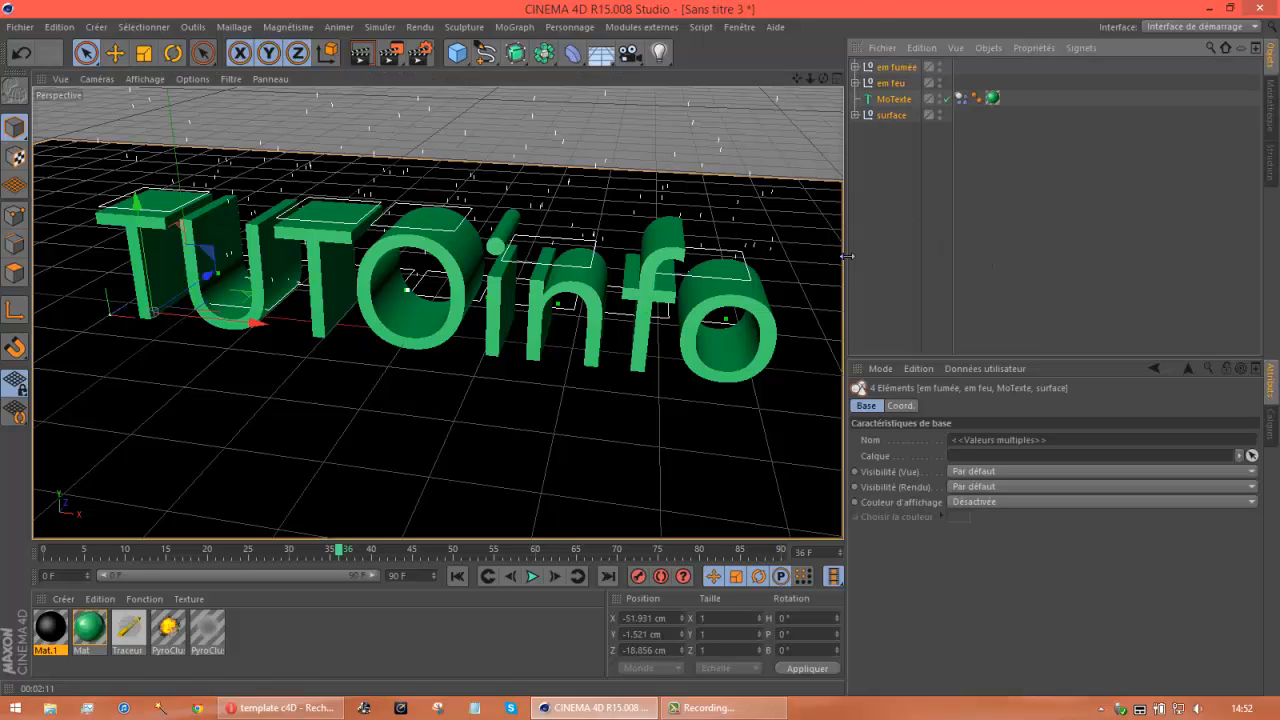
key(Delete)
key(ctrl+a)
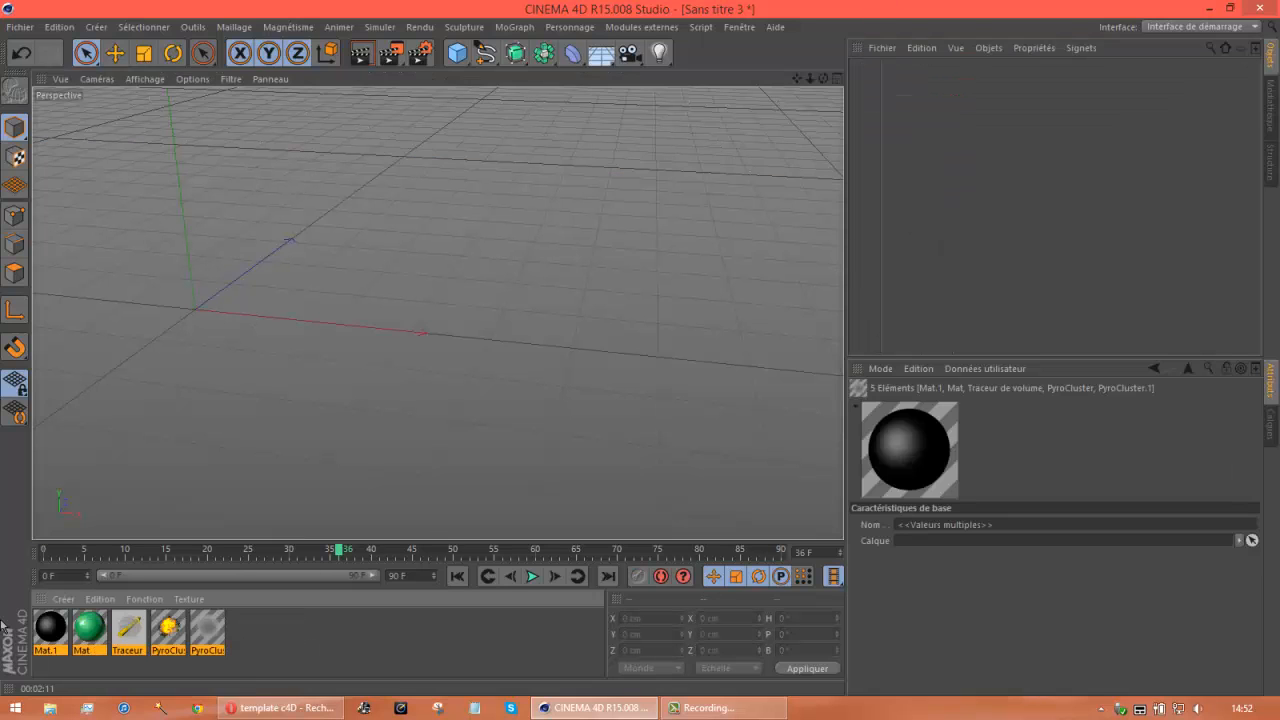
key(Delete)
Quit Cinema 4D without saving Sans titre 3 or Sans titre 2, ending its task in Task Manager
click(1259, 7)
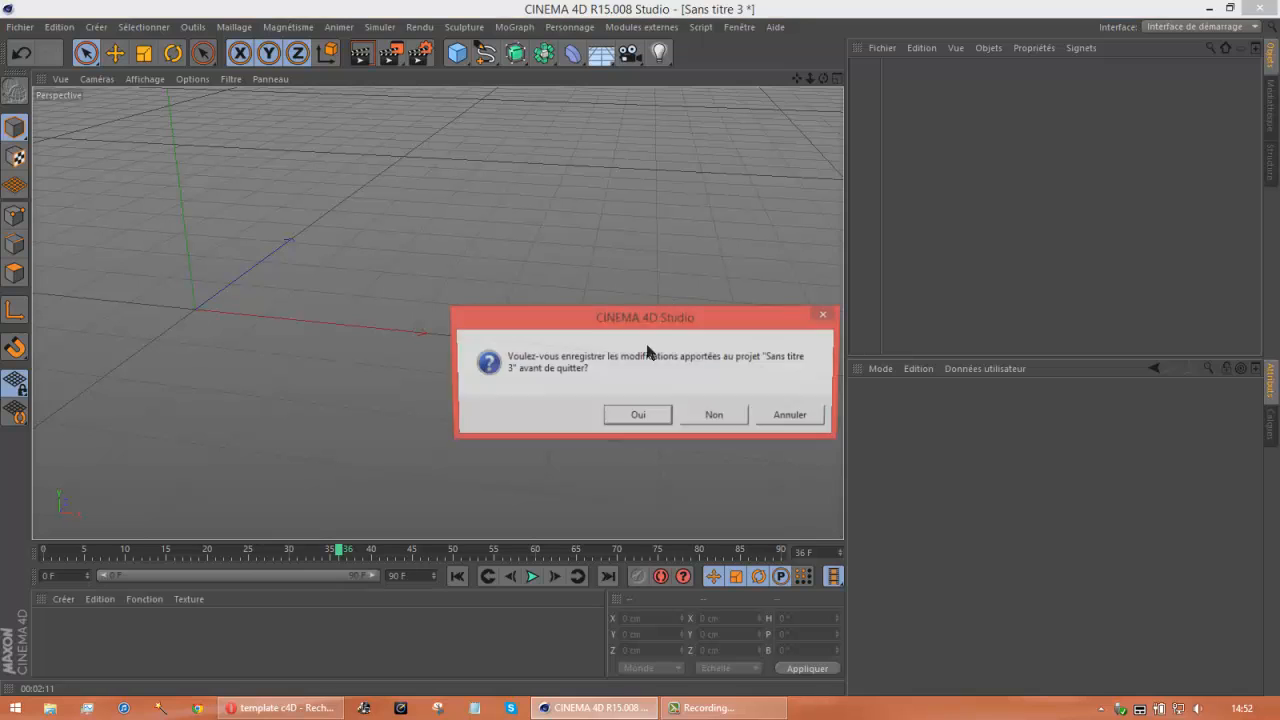
click(714, 418)
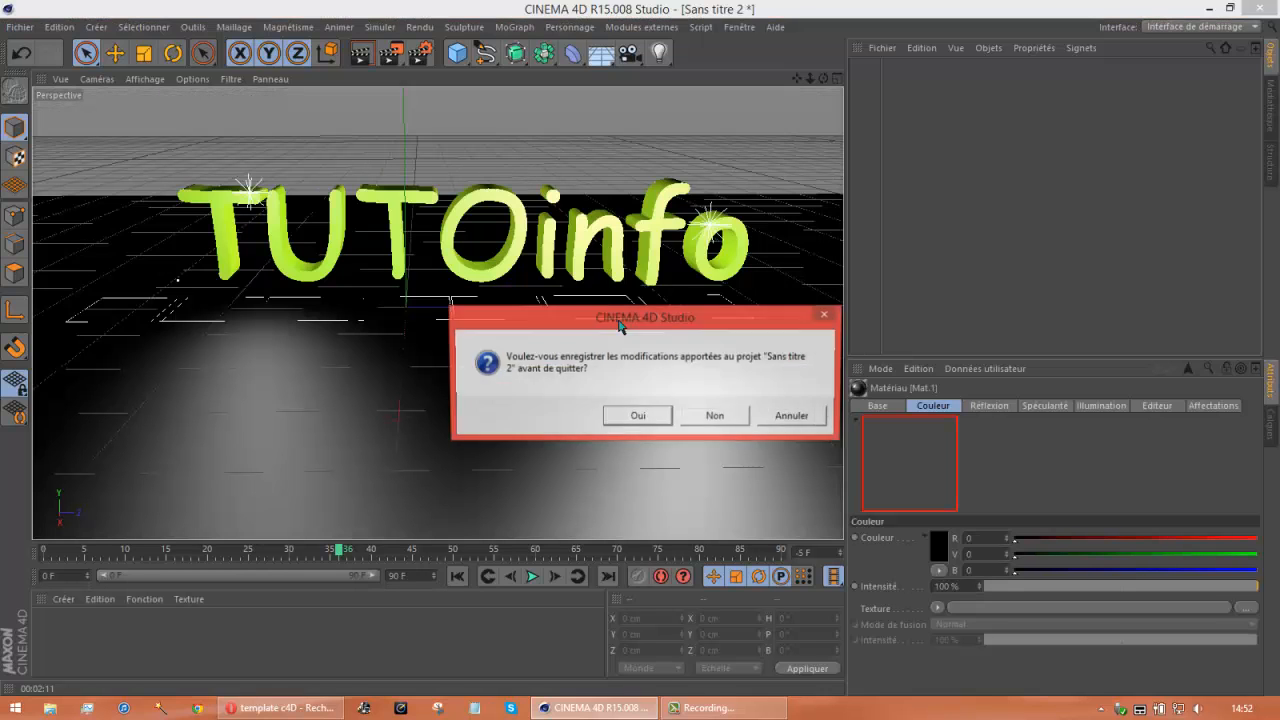
click(716, 416)
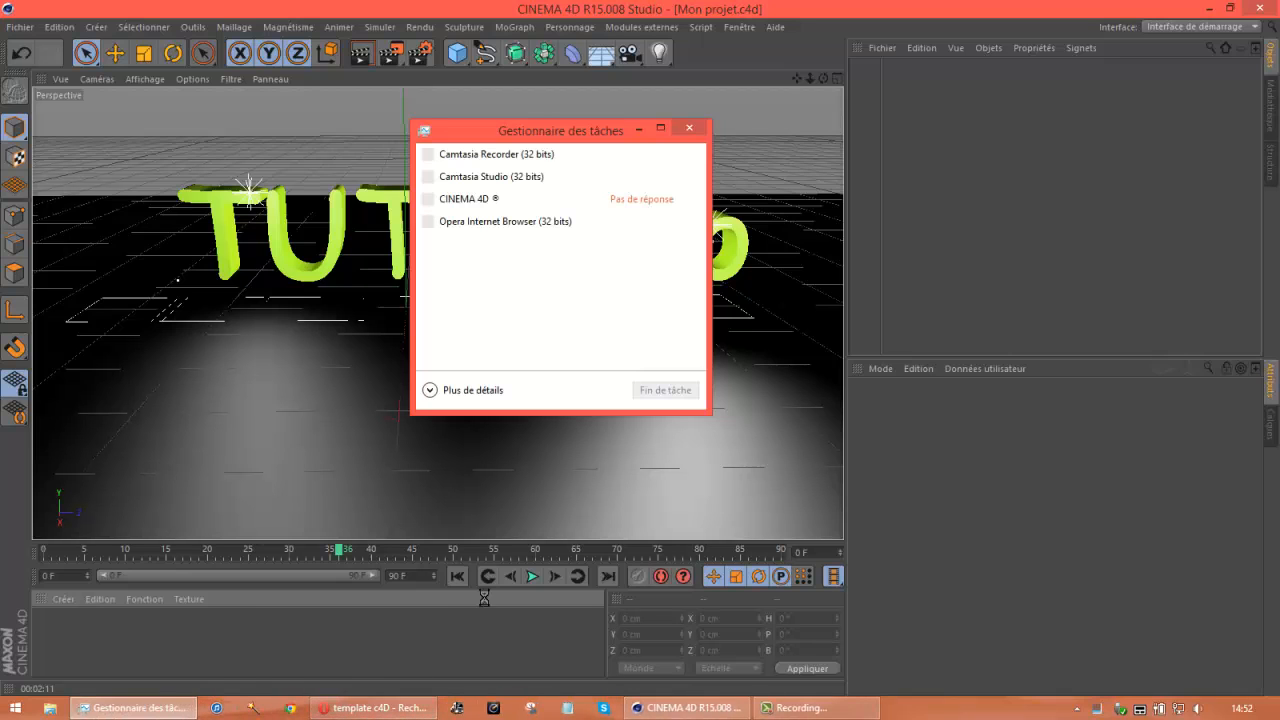
right_click(505, 198)
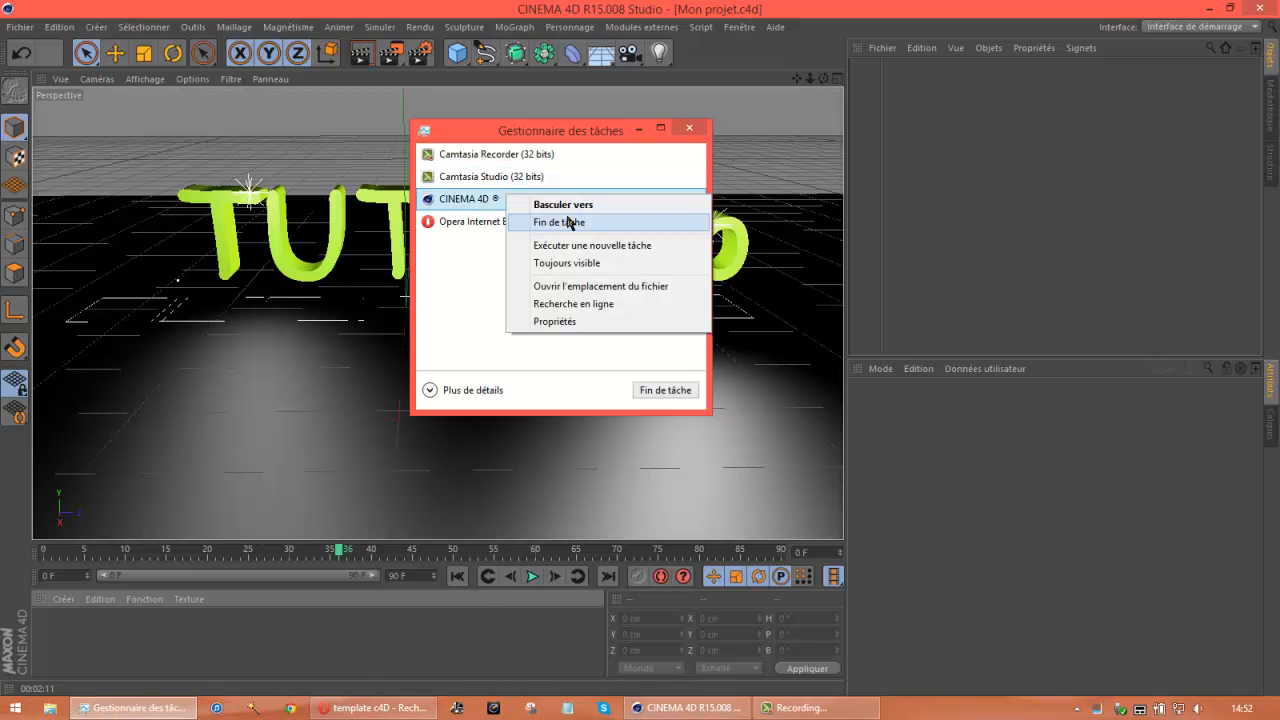
click(580, 221)
click(689, 128)
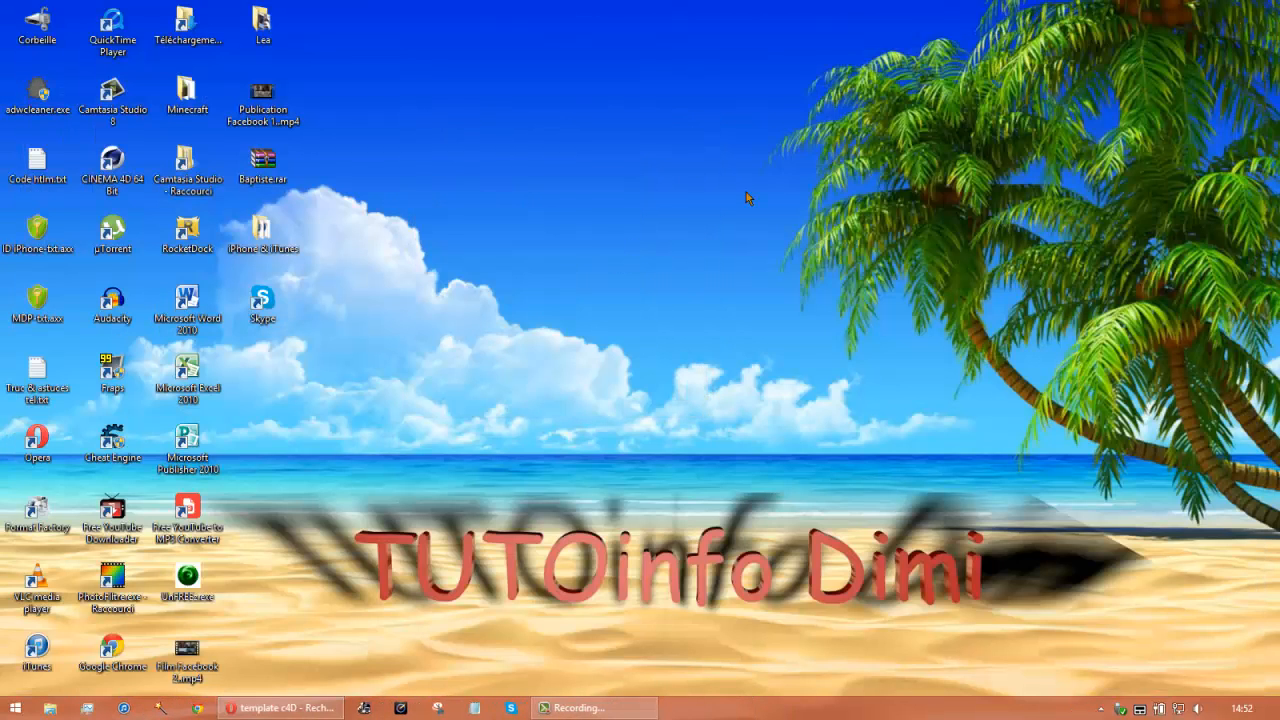
Advance the desktop background from the beach image past the Linux penguin to the Minecraft wallpaper
drag(1044, 620, 1131, 582)
drag(990, 463, 1152, 617)
right_click(786, 200)
click(741, 345)
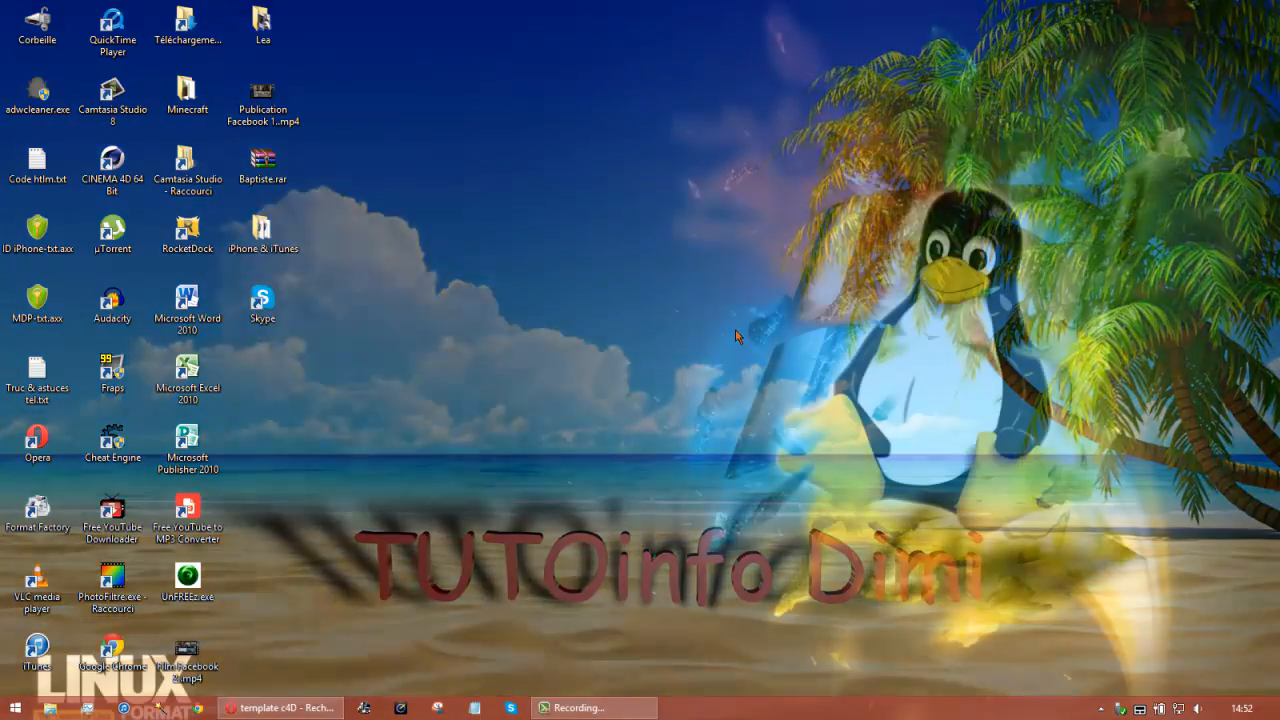
right_click(605, 237)
click(686, 363)
right_click(603, 243)
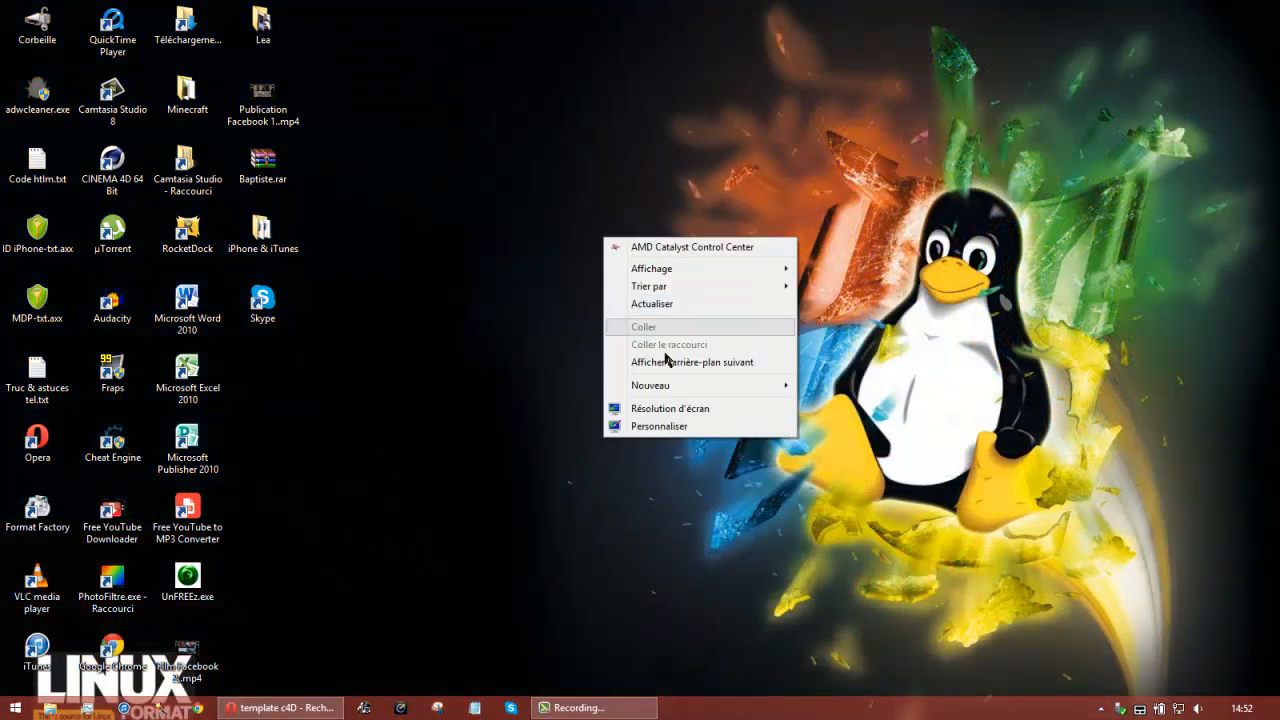
click(666, 363)
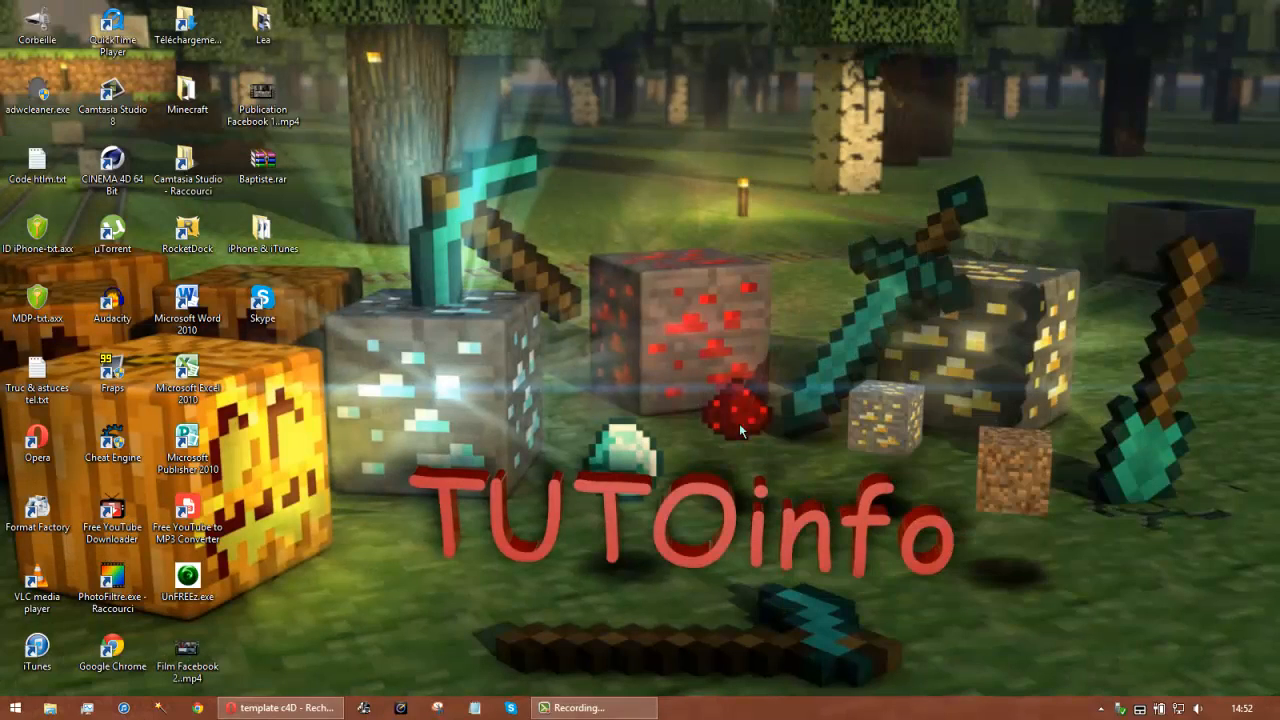
drag(362, 410, 979, 592)
Advance the desktop background from the Minecraft image to the TUTOinfo wallpaper with blurred lights and wooden planks
right_click(772, 403)
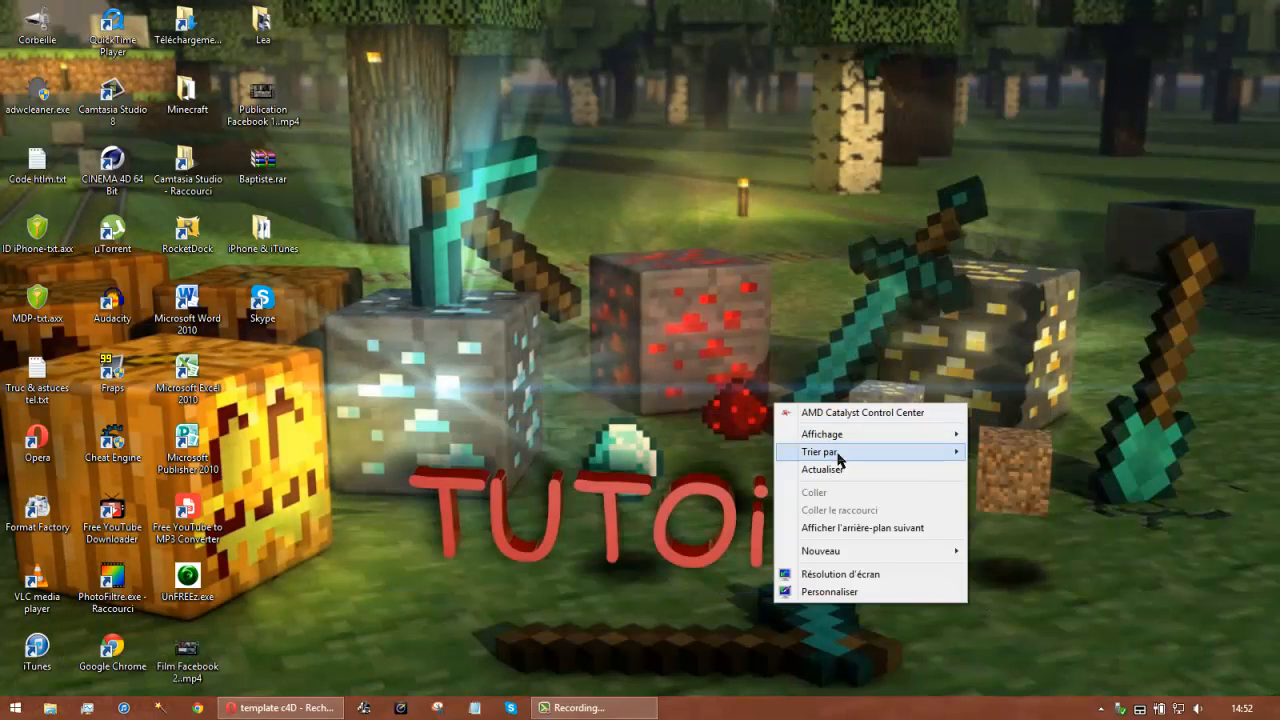
click(967, 539)
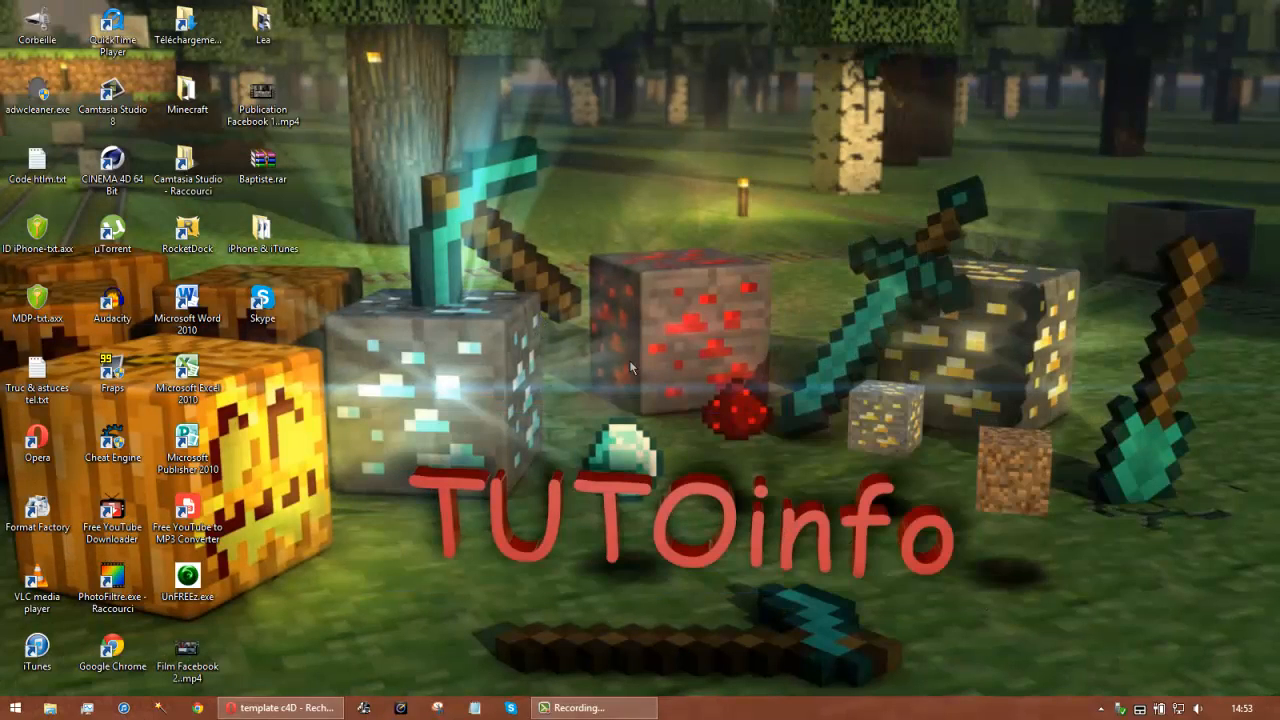
right_click(596, 354)
click(750, 472)
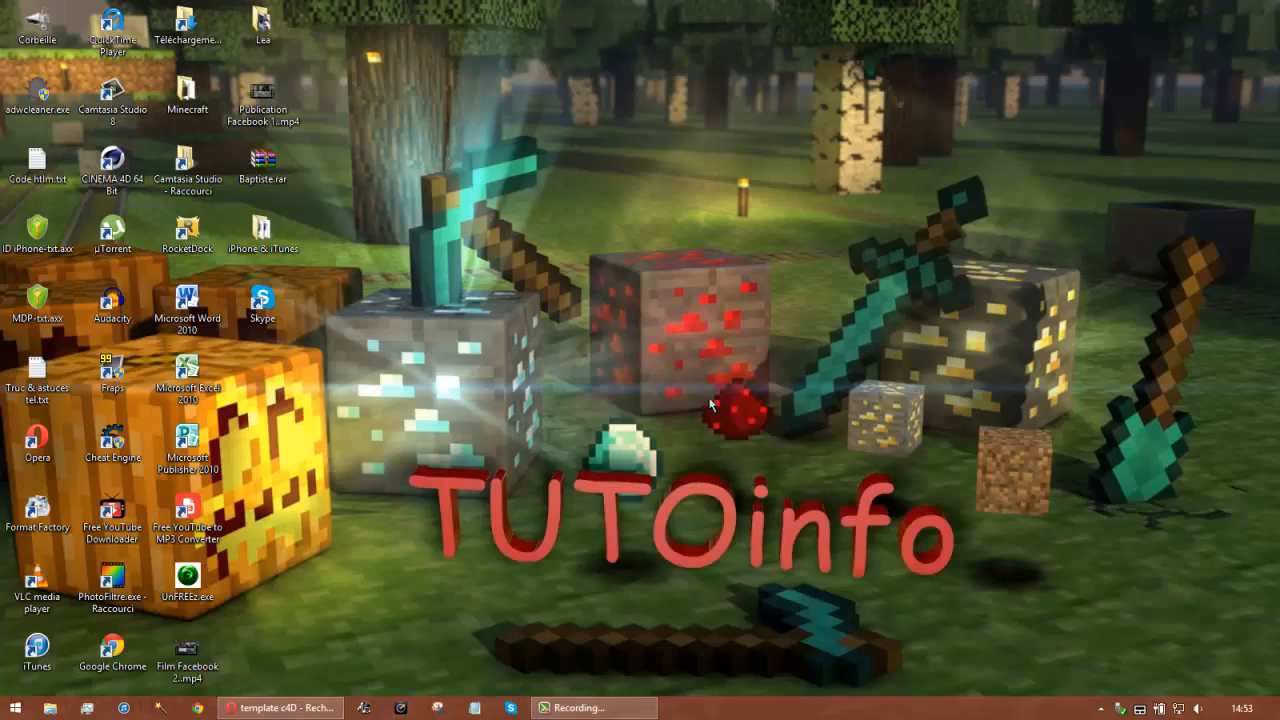
right_click(588, 300)
click(686, 423)
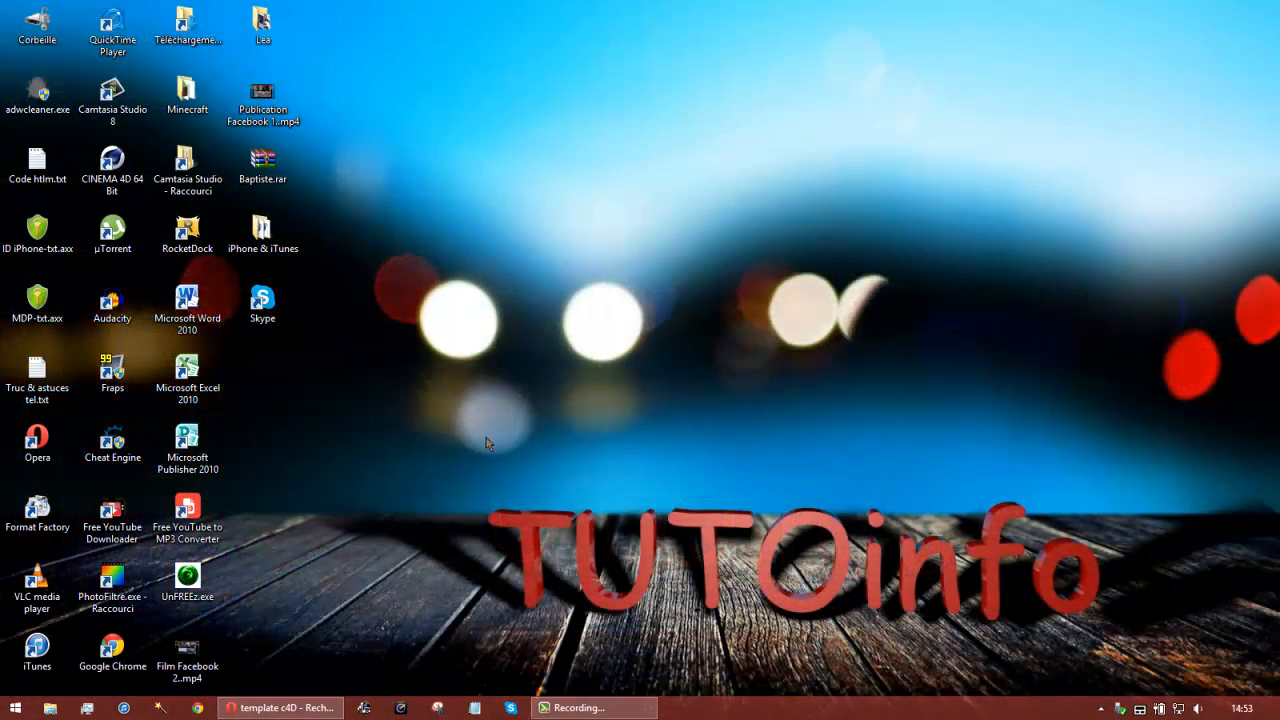
drag(433, 433, 625, 314)
Relaunch CINEMA 4D 64 Bit from the desktop and look over the TurbulenceFD_C4D_v1-0_1355le plugin commands
double_click(128, 172)
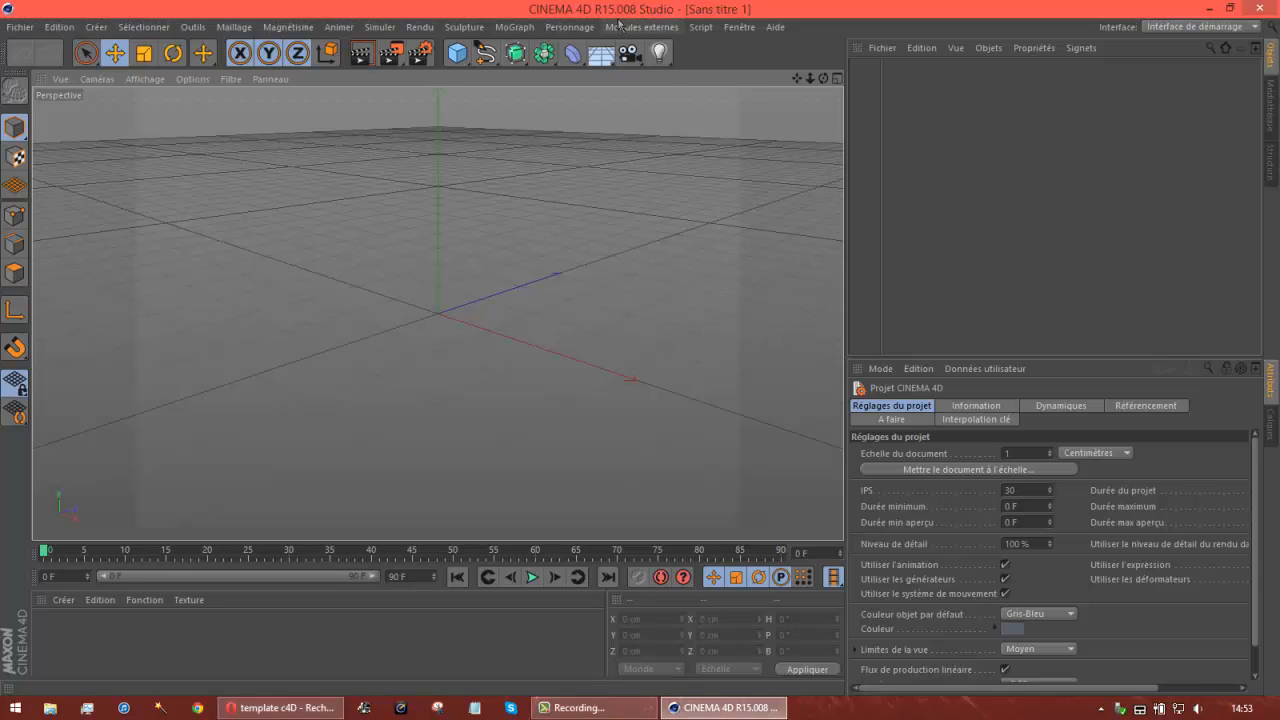
click(620, 26)
mouse_move(685, 95)
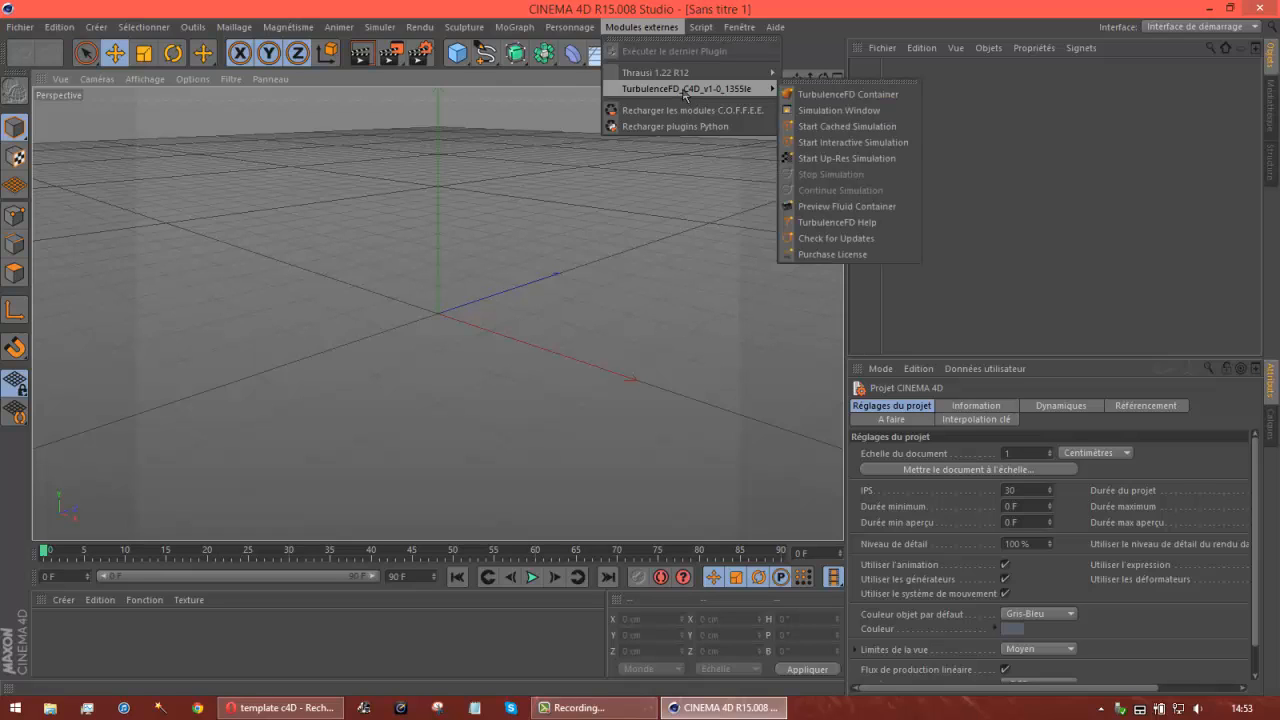
mouse_move(808, 40)
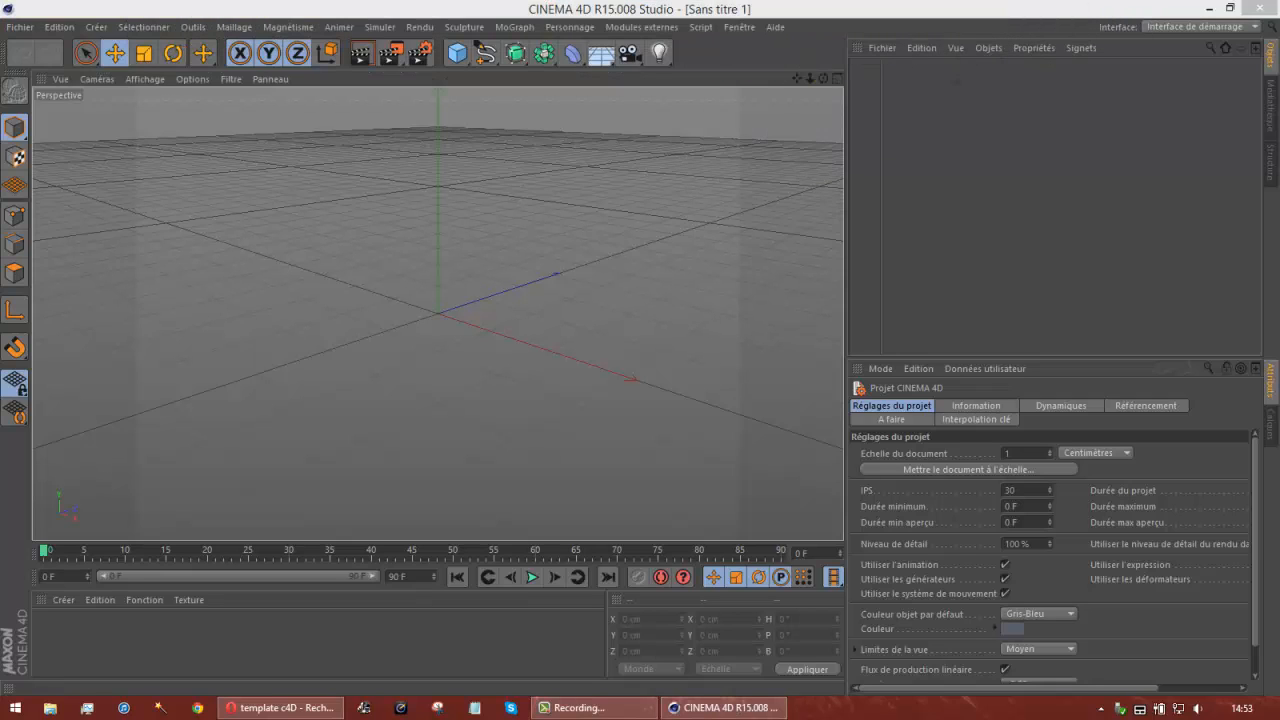